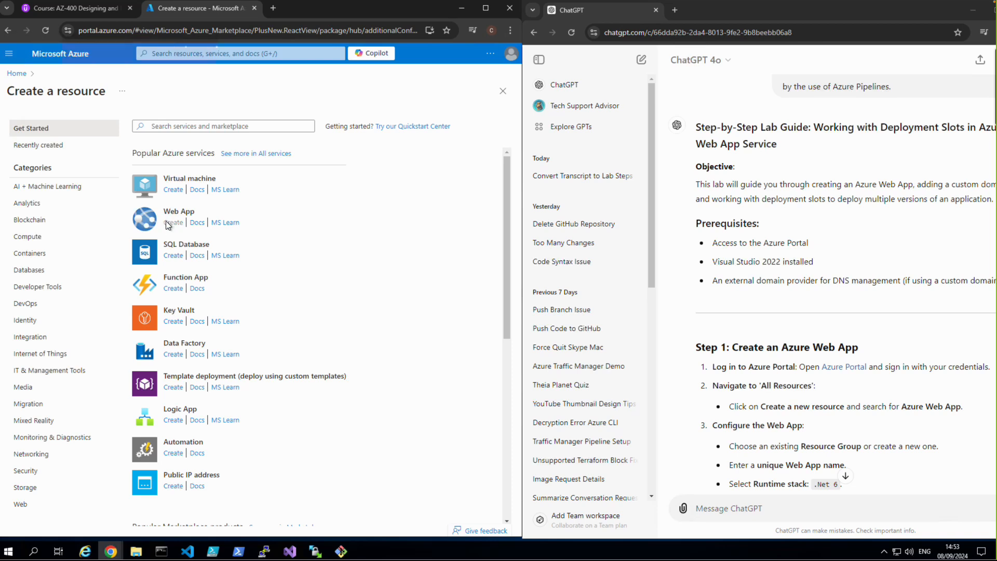
Step: Start creating a Web App and add a new resource group named webapprg for it
left_click(167, 222)
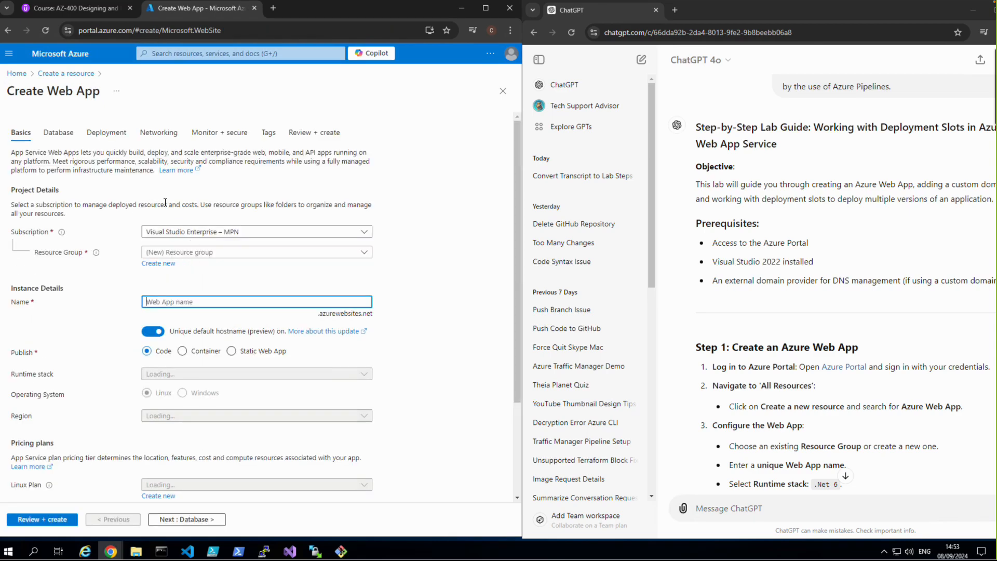
left_click(159, 264)
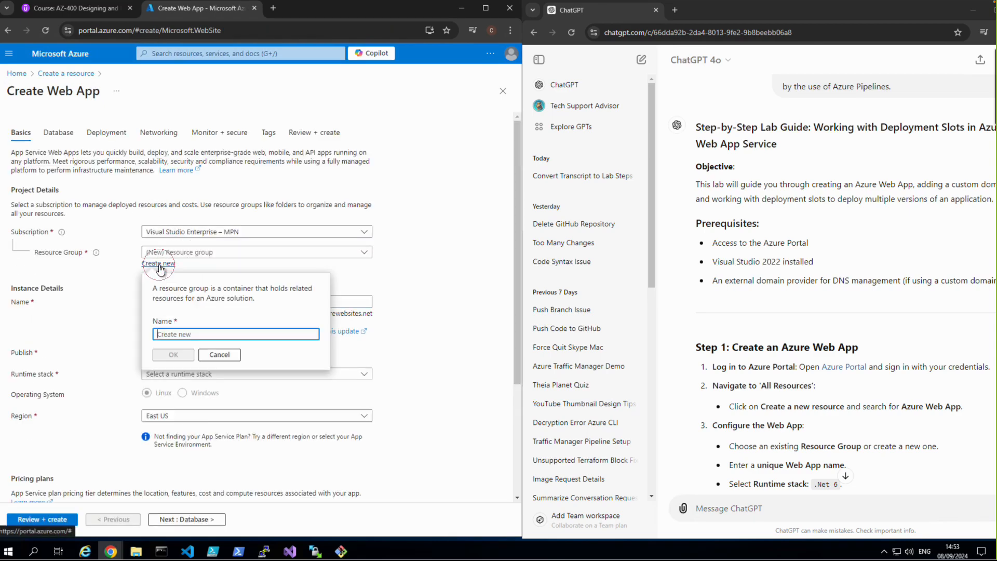
left_click(193, 332)
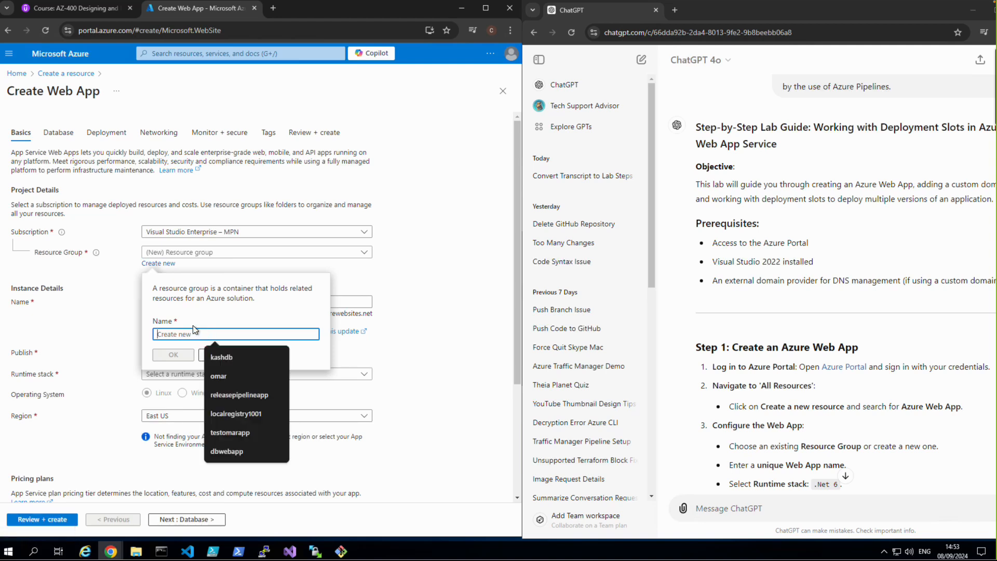
type("webapprg")
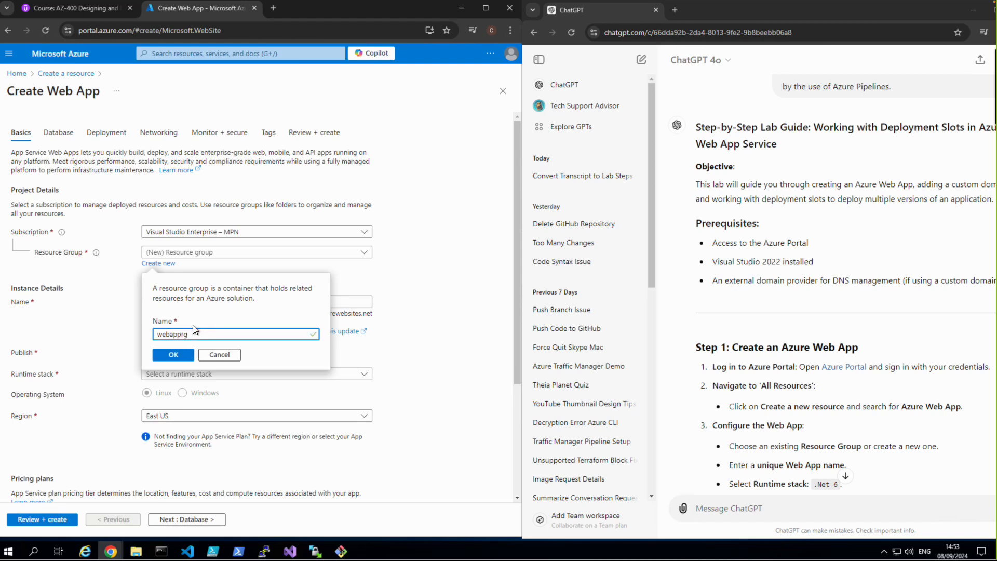
left_click(173, 355)
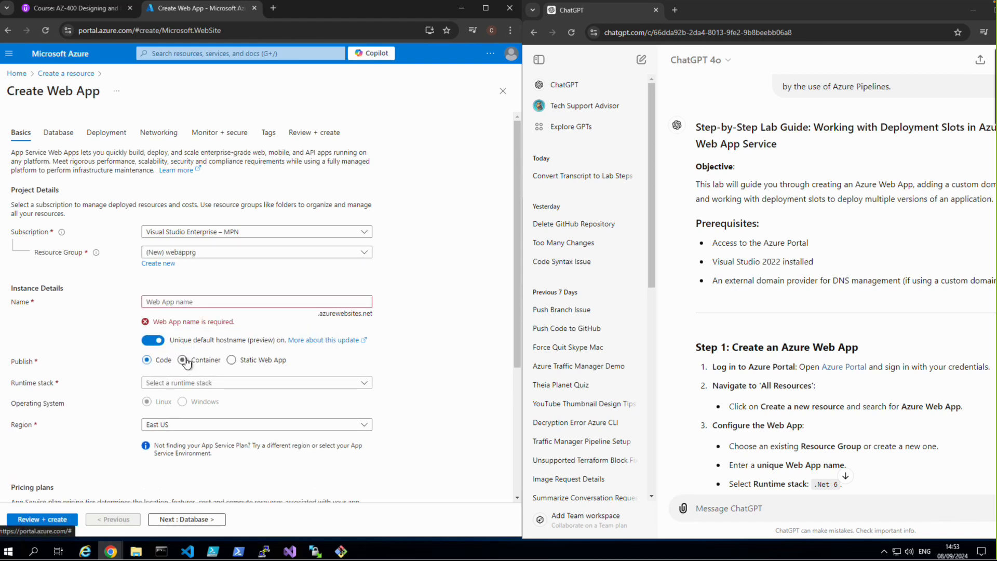
Step: Name the web app webapprg1 and turn off the unique default hostname option
left_click(185, 303)
type("webapprg")
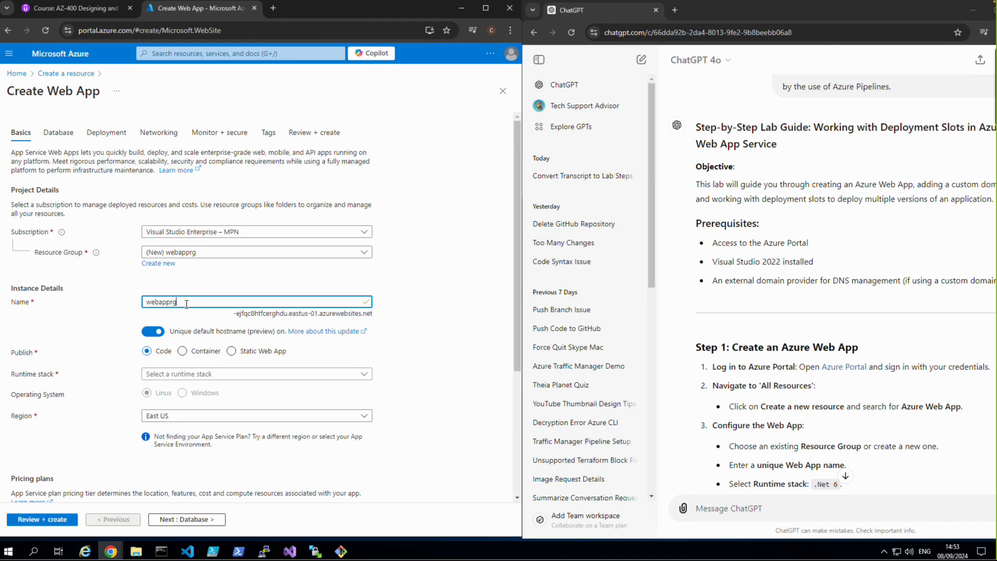
left_click(150, 332)
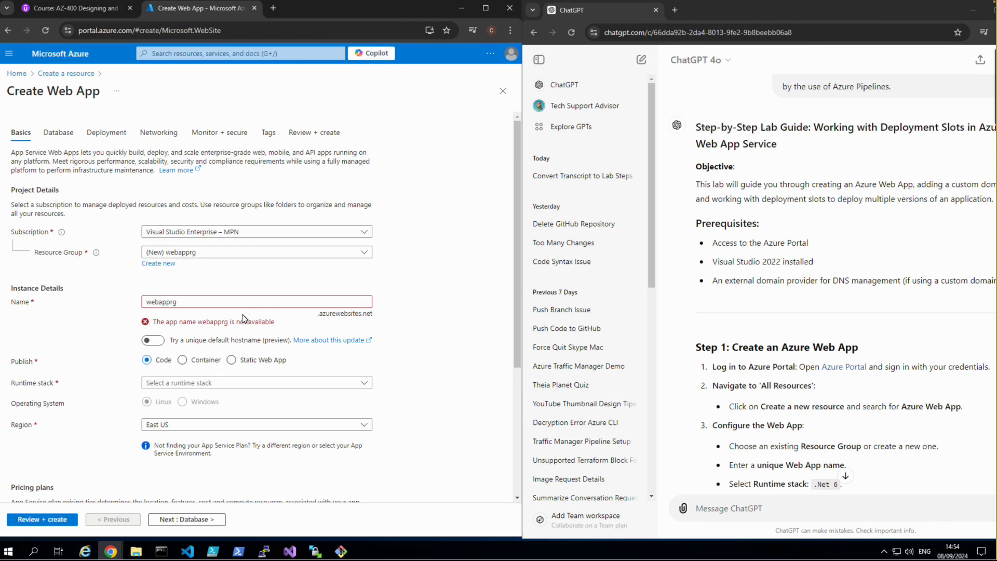
left_click(206, 303)
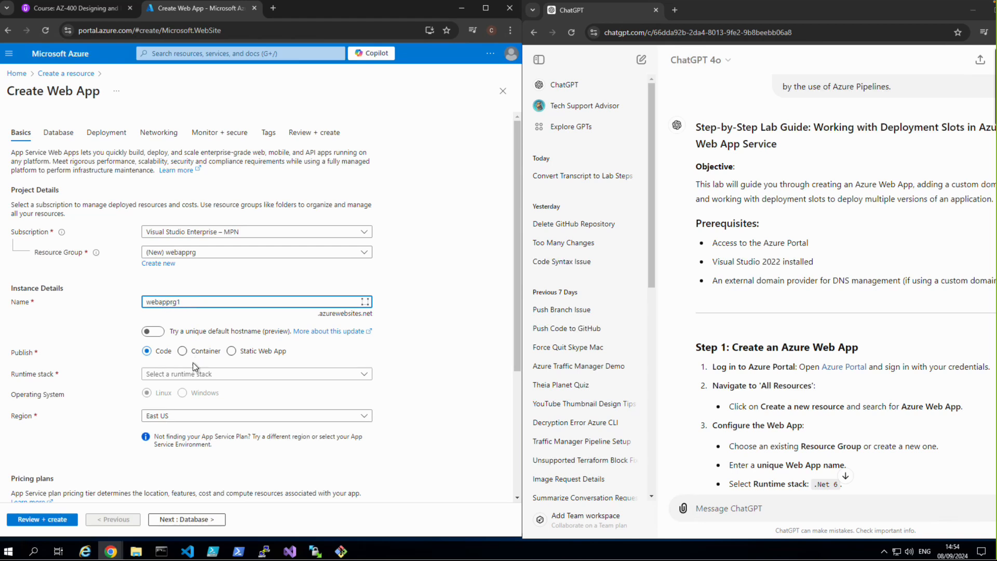
Step: Set the web app's runtime stack to .NET 8 (LTS) and its region to UK South
left_click(185, 374)
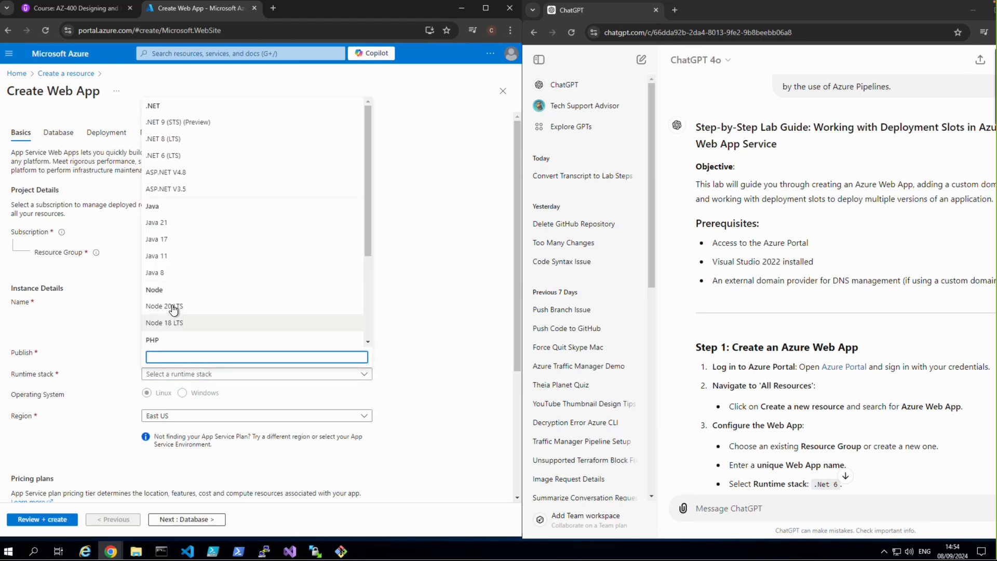
left_click(171, 154)
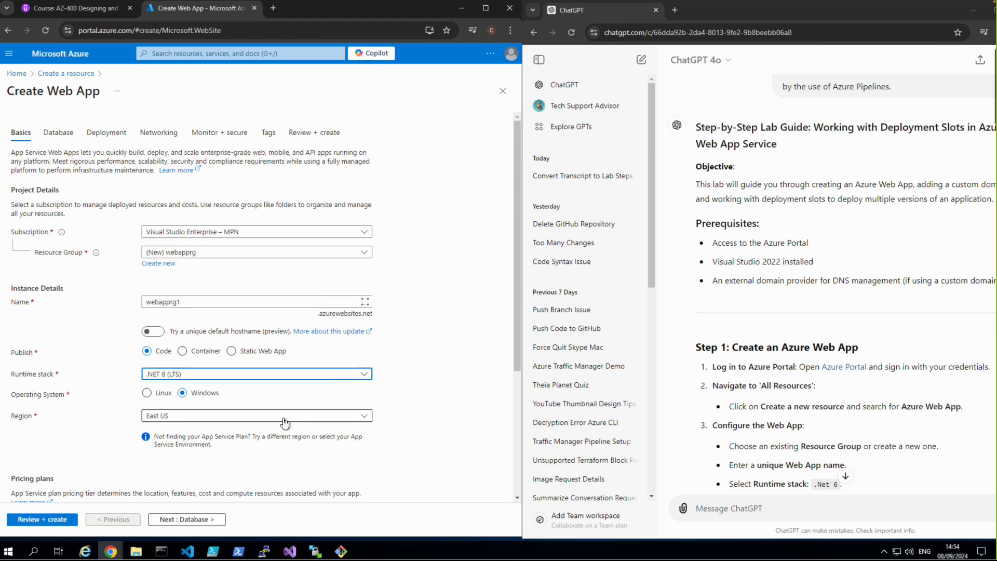
left_click(258, 421)
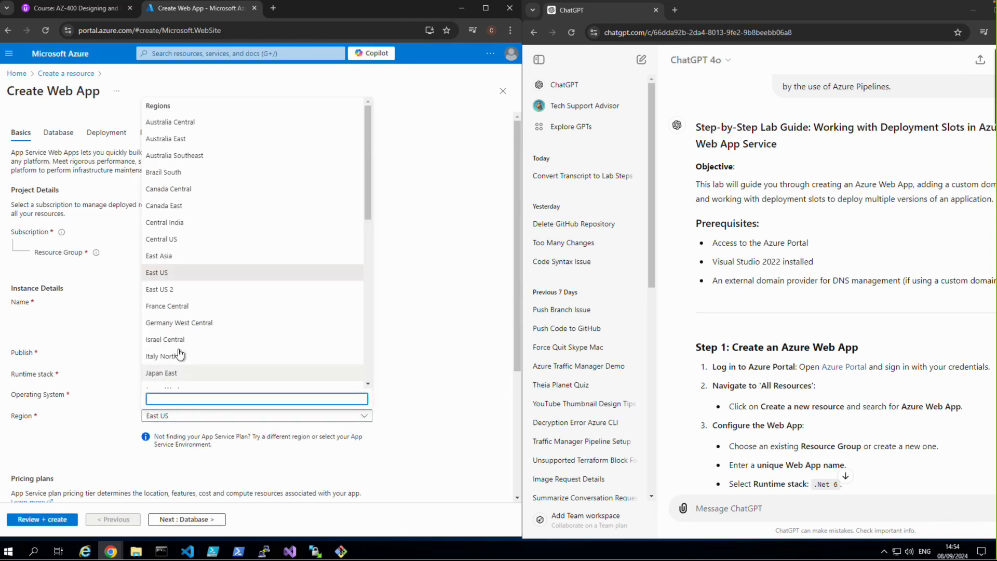
scroll(233, 334, "down", 2)
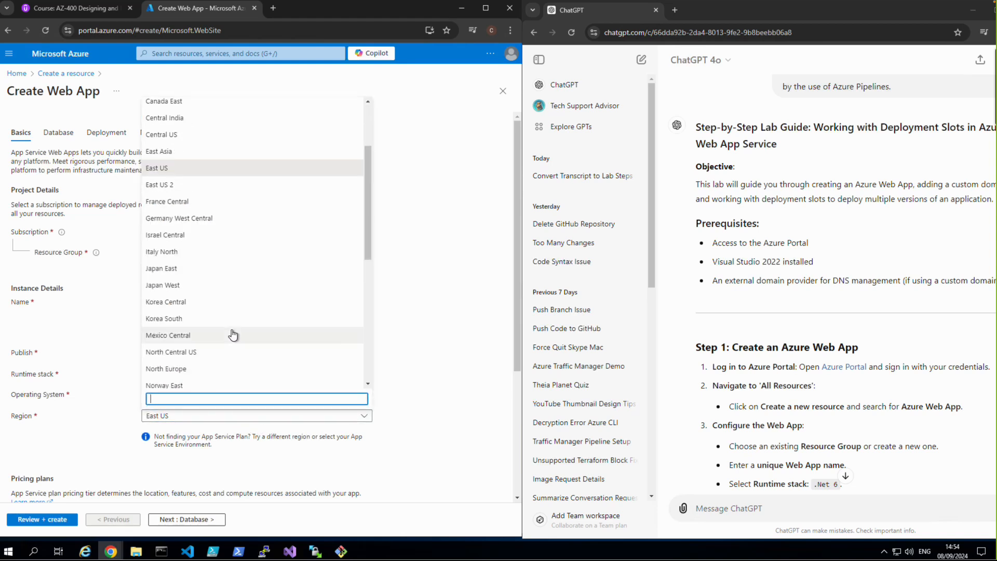
scroll(233, 336, "down", 6)
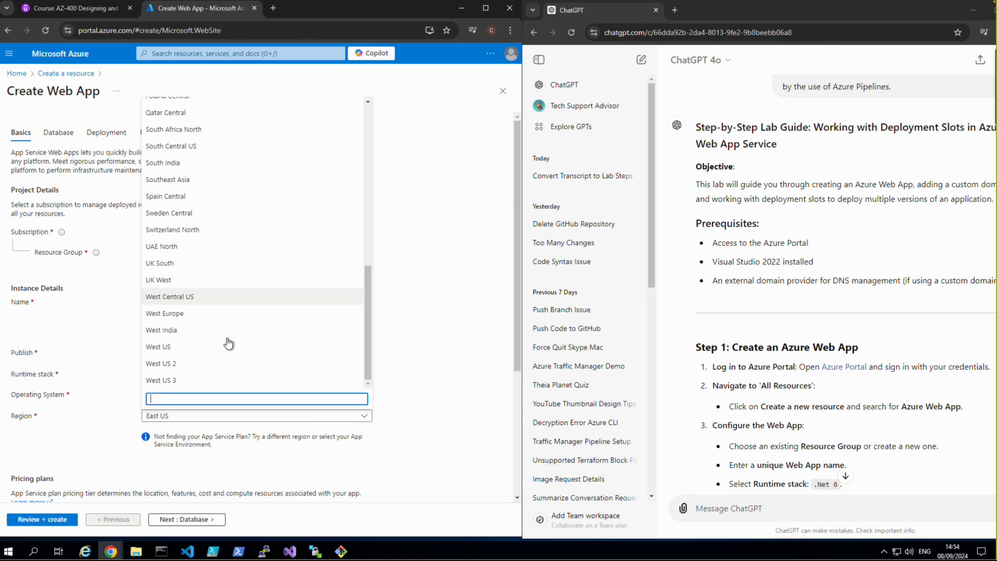
scroll(205, 345, "up", 4)
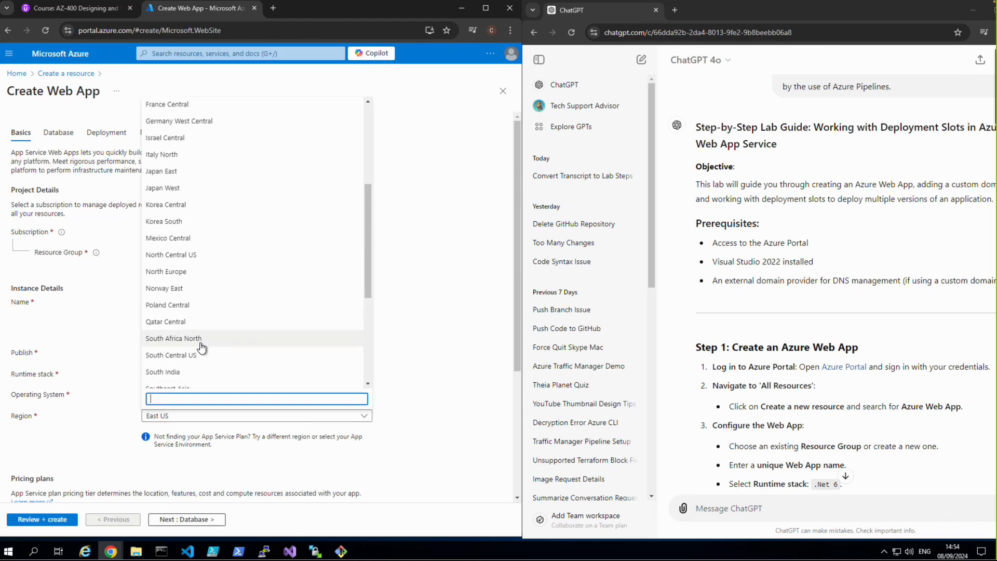
scroll(202, 348, "up", 4)
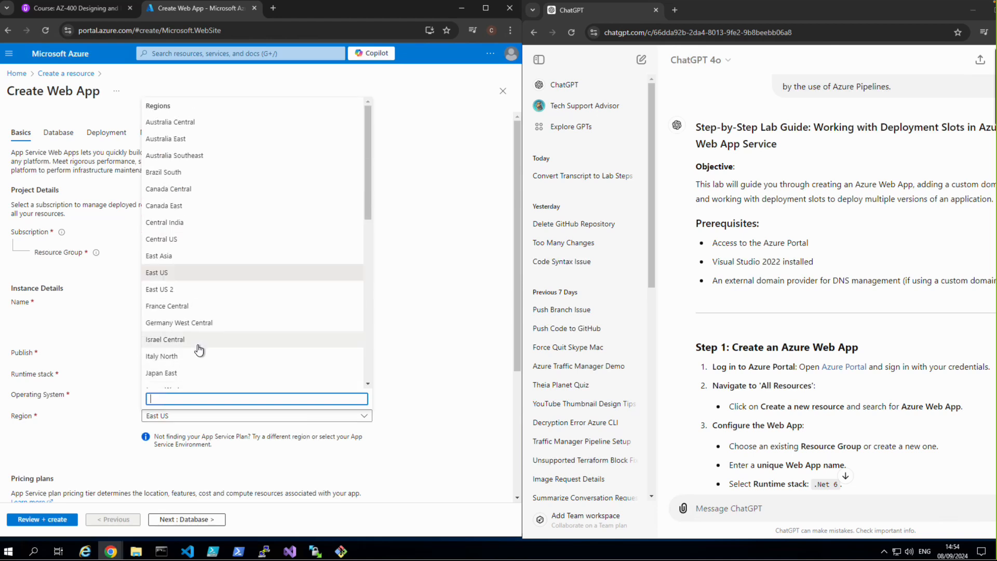
type("uk")
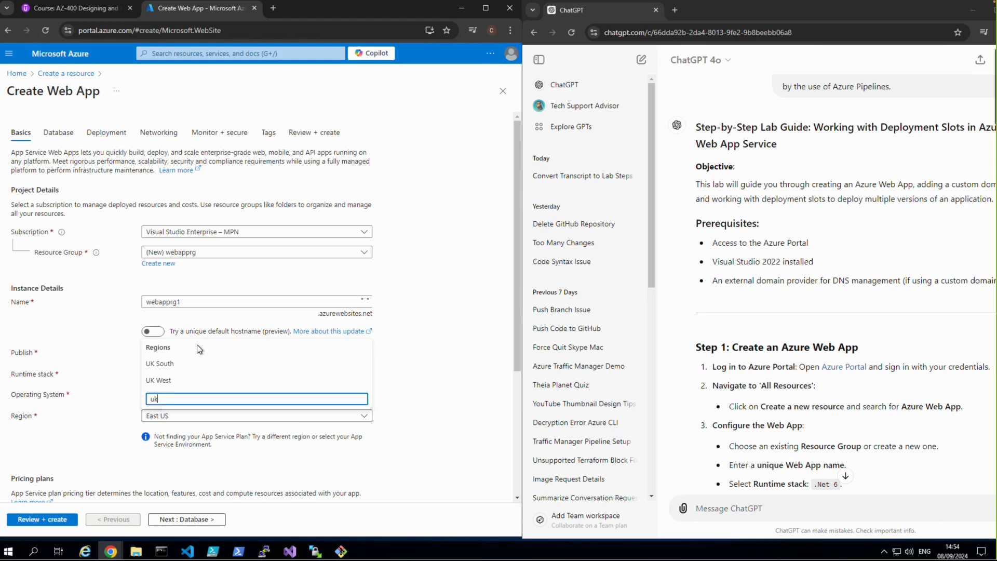
left_click(166, 363)
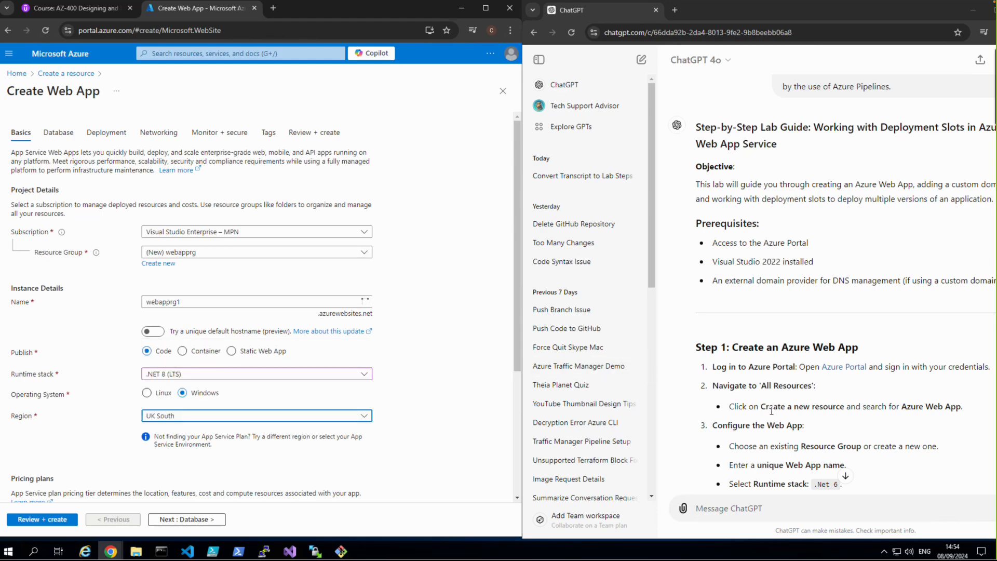
Step: Change the web app's name to webapprg12 and check the pricing plan against the lab guide
scroll(774, 422, "down", 3)
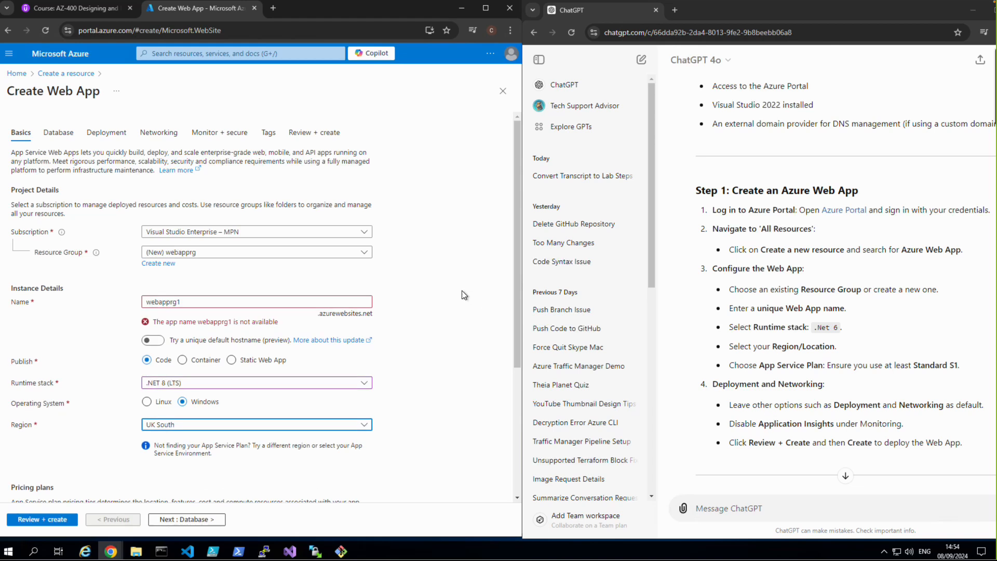
left_click(218, 302)
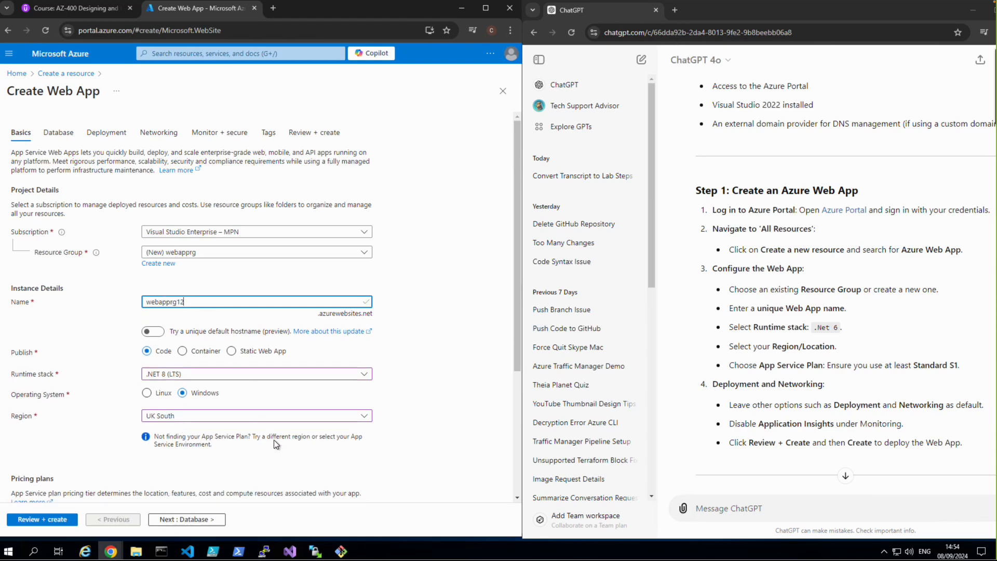
scroll(275, 440, "down", 3)
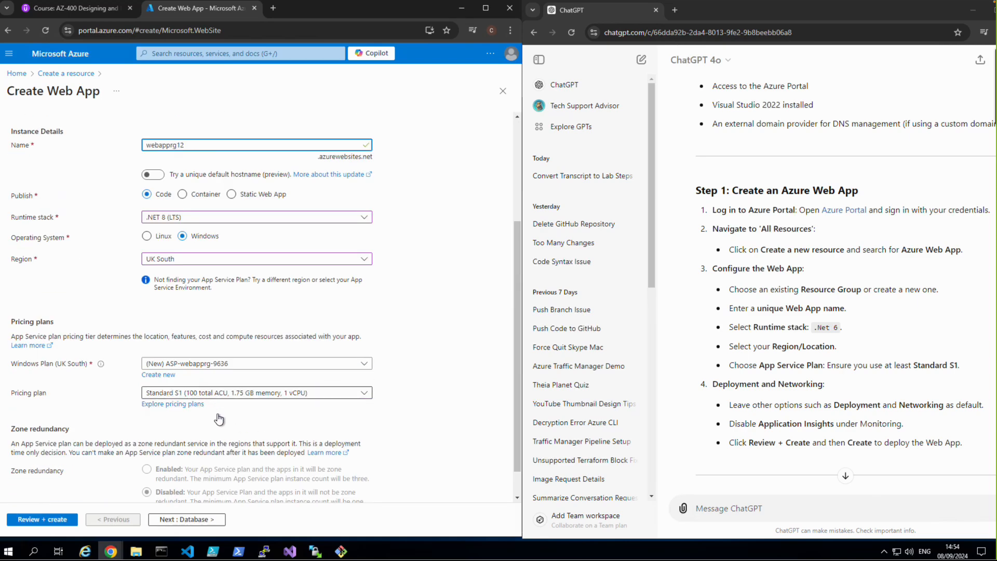
Step: Leave the database, deployment and networking settings at their defaults and disable Application Insights
left_click(184, 517)
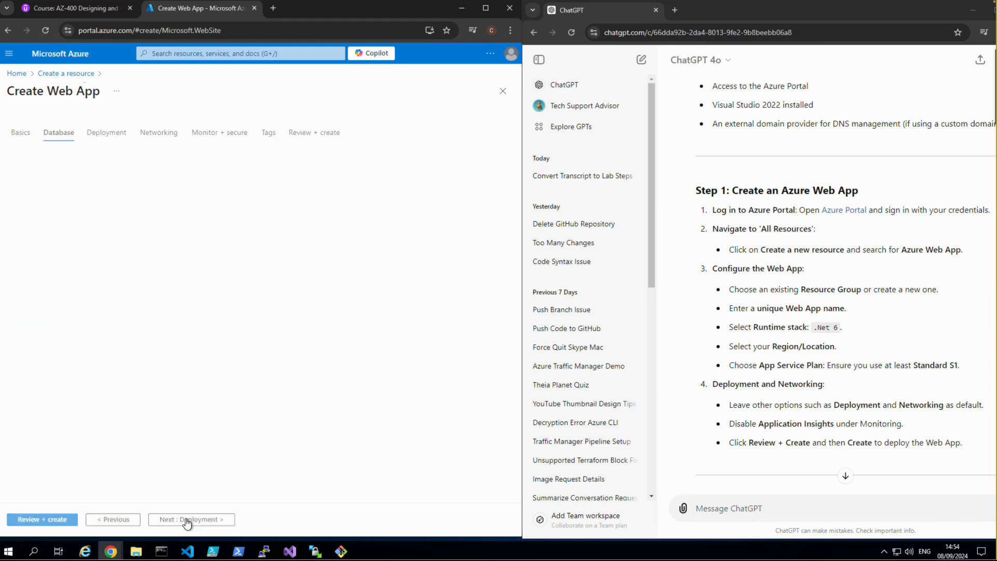
left_click(187, 519)
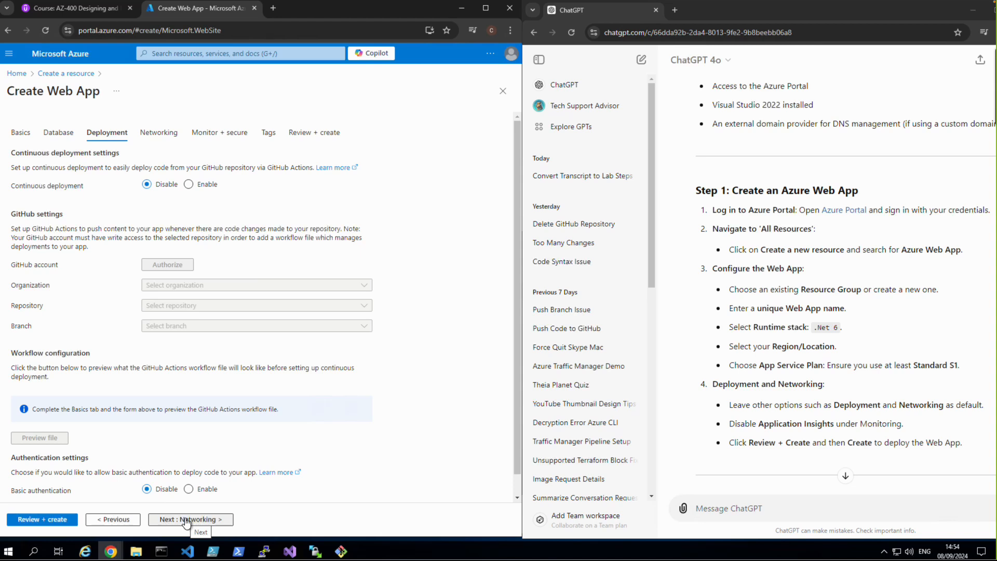
left_click(186, 519)
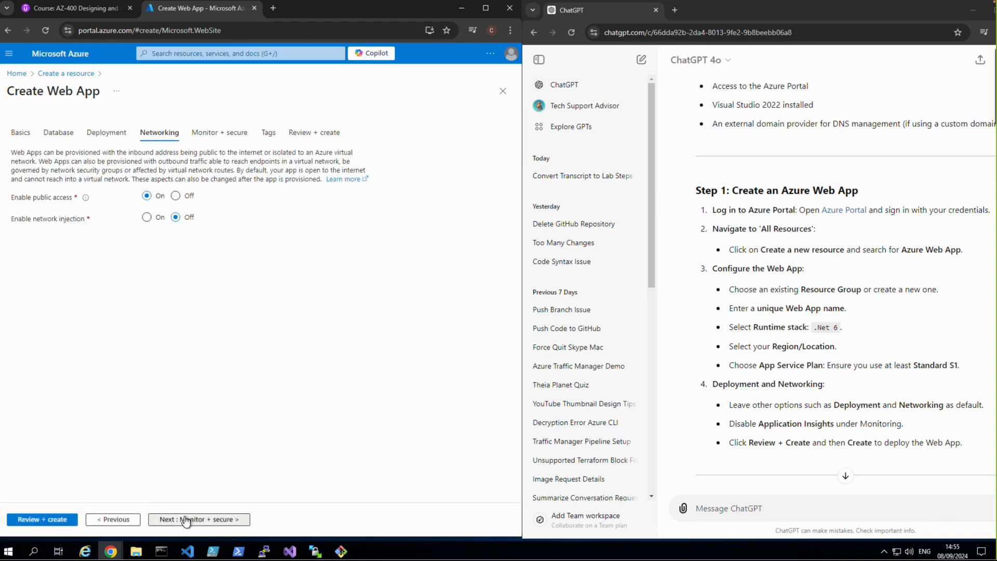
left_click(185, 517)
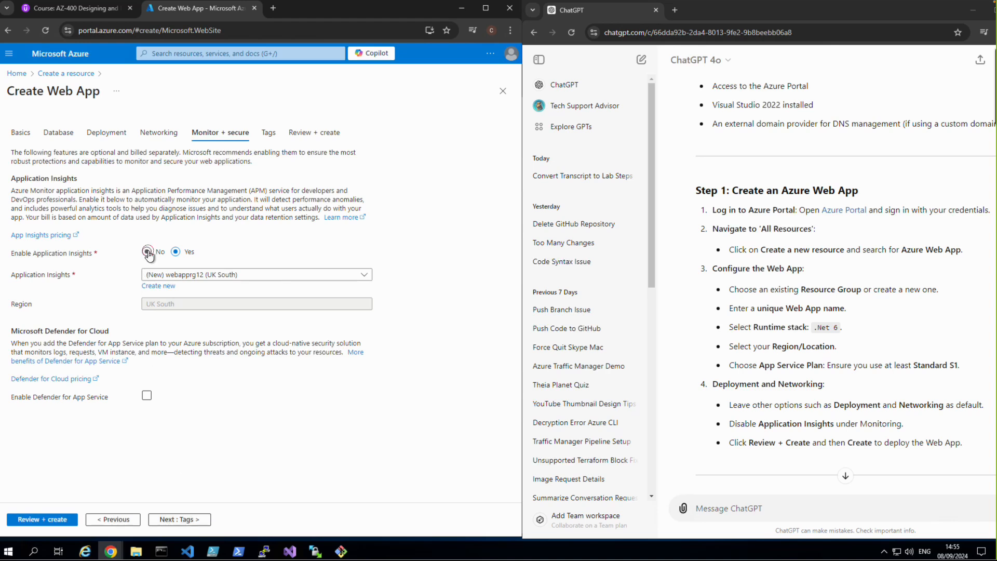
left_click(147, 251)
Step: Leave the tags empty and create the web app from the review summary
left_click(173, 519)
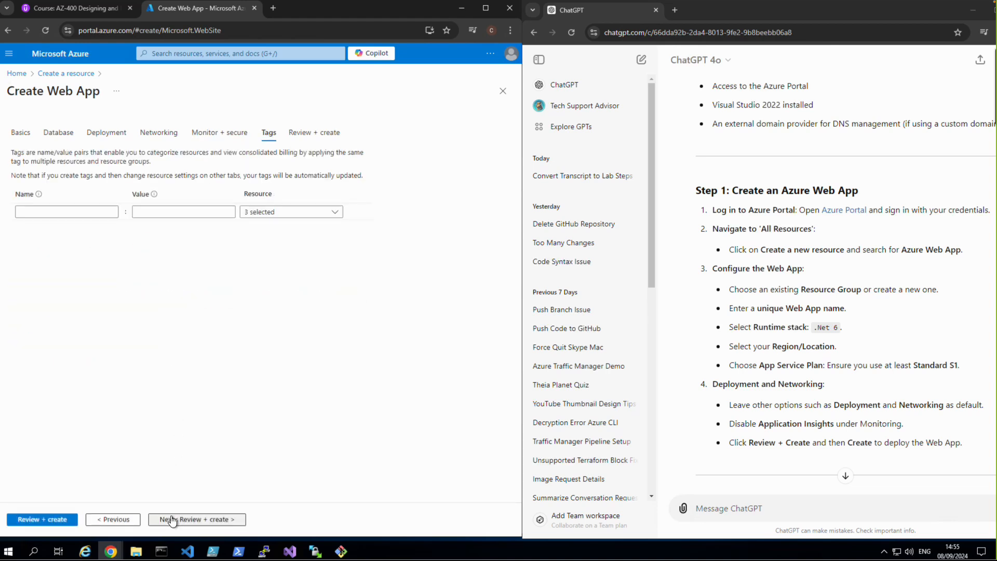
left_click(173, 519)
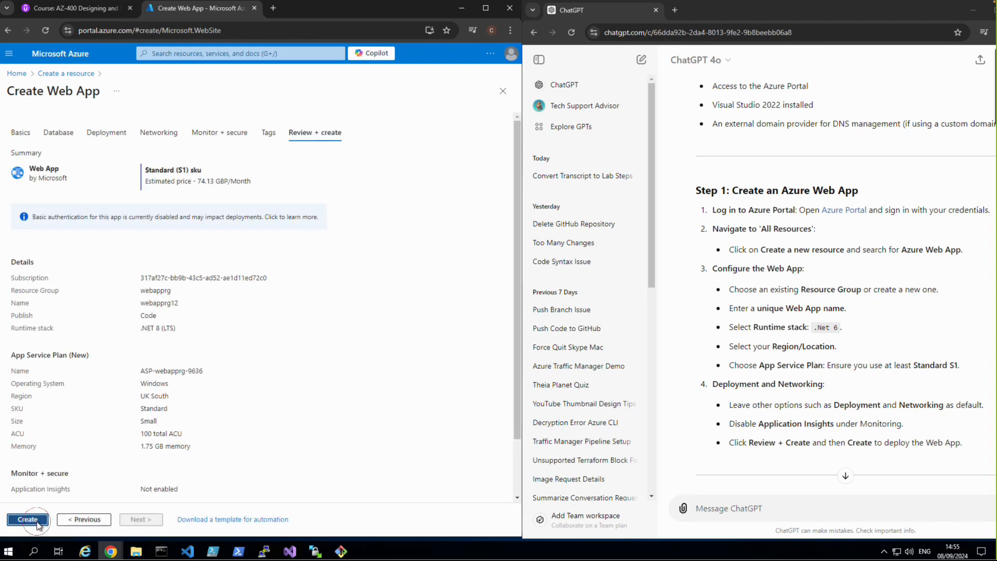
left_click(36, 522)
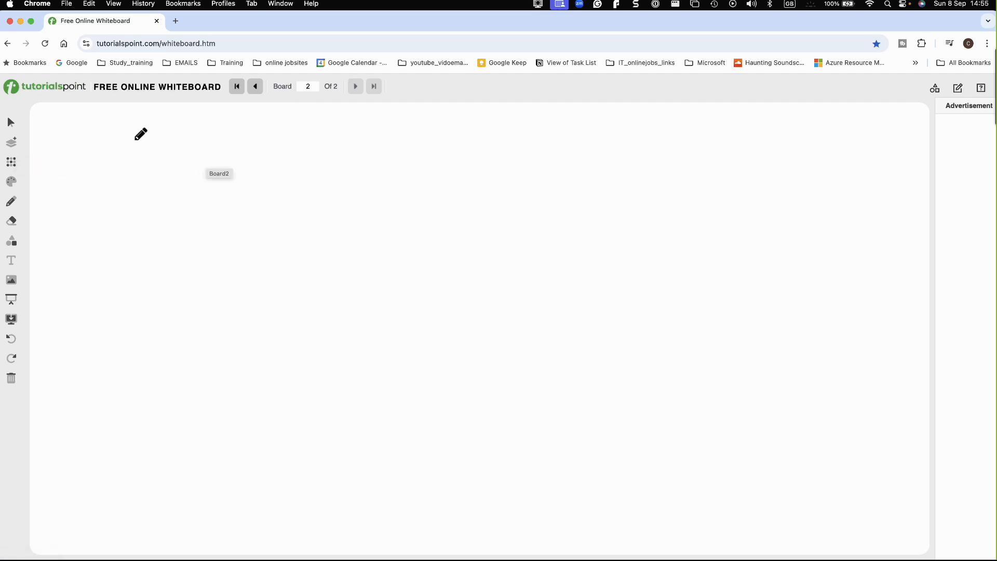
Step: On the Free Online Whiteboard, handwrite the title "Canary deployment strategy" and sketch an "app" box with "Pass" above it and "Prod" below it
mouse_move(133, 138)
left_mouse_down()
mouse_move(131, 152)
mouse_move(180, 149)
mouse_move(191, 153)
mouse_move(188, 165)
mouse_move(232, 143)
mouse_move(408, 146)
mouse_move(409, 165)
mouse_move(419, 149)
left_mouse_up()
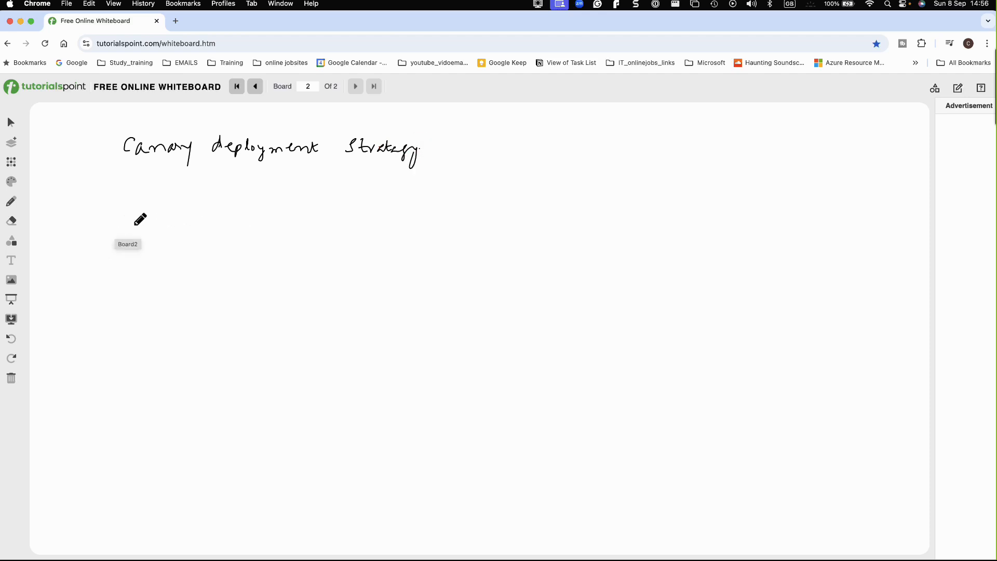
mouse_move(74, 214)
left_mouse_down()
mouse_move(95, 211)
mouse_move(138, 240)
mouse_move(85, 268)
mouse_move(69, 222)
left_mouse_up()
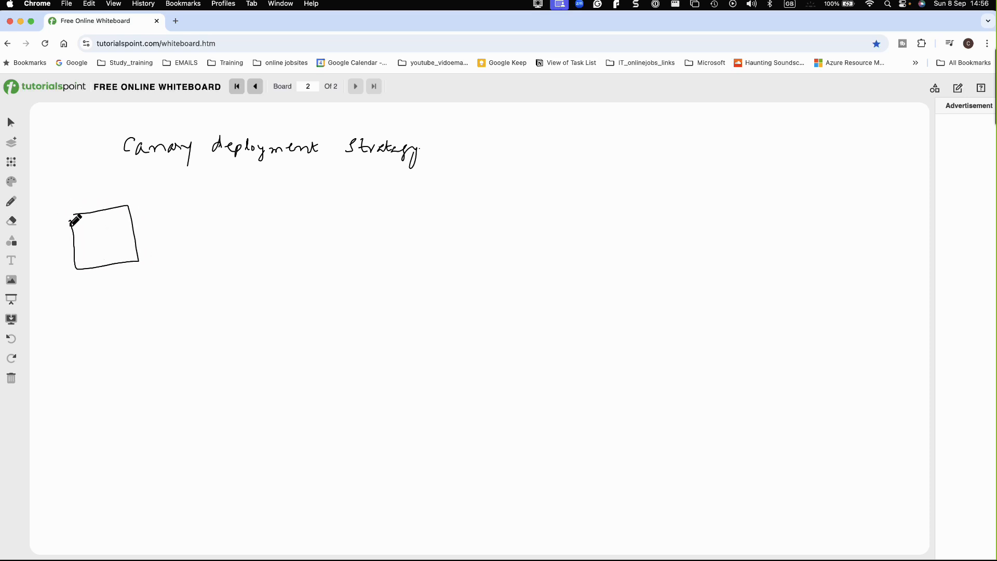
left_click_drag(97, 243, 111, 250)
left_click_drag(76, 289, 123, 294)
left_click_drag(81, 198, 107, 200)
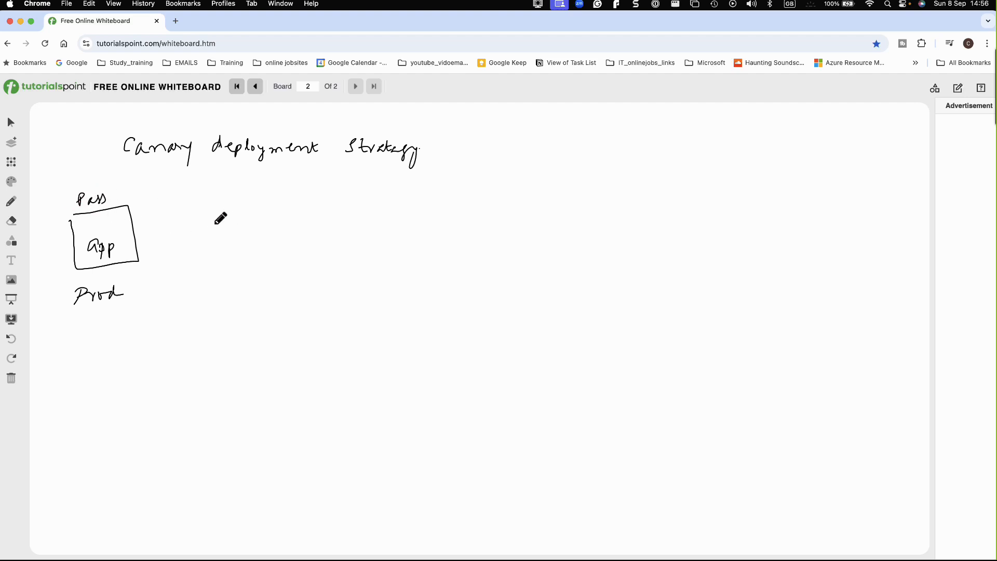
Step: Draw a second "app" box captioned "Staging app" beside the Prod box, with a connecting line labelled "identical" between them
left_click_drag(172, 238, 233, 227)
mouse_move(281, 200)
left_mouse_down()
mouse_move(288, 248)
mouse_move(355, 192)
mouse_move(357, 245)
mouse_move(286, 253)
left_mouse_up()
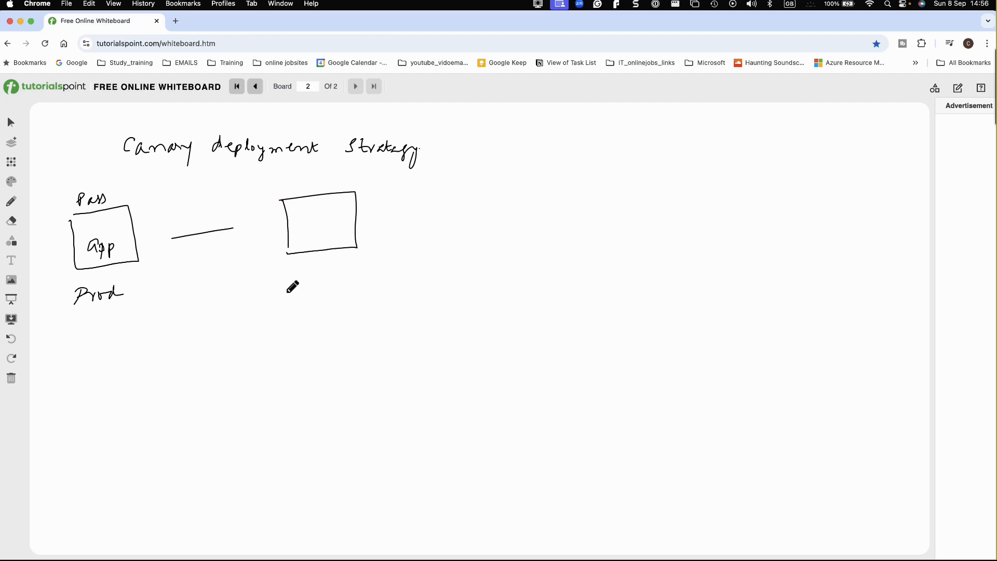
left_click(186, 257)
mouse_move(188, 266)
left_mouse_down()
mouse_move(186, 275)
mouse_move(246, 276)
left_mouse_up()
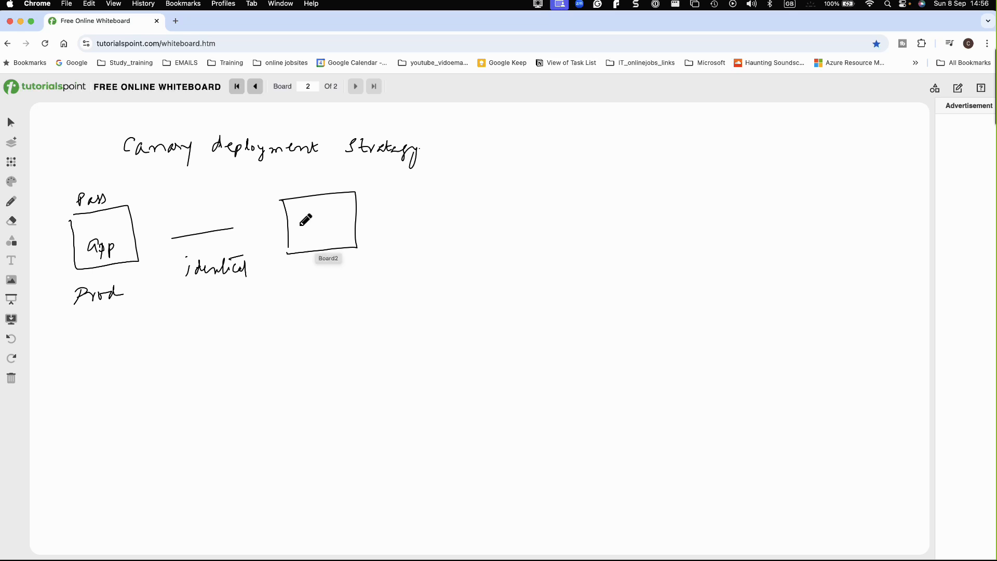
left_click_drag(297, 220, 320, 223)
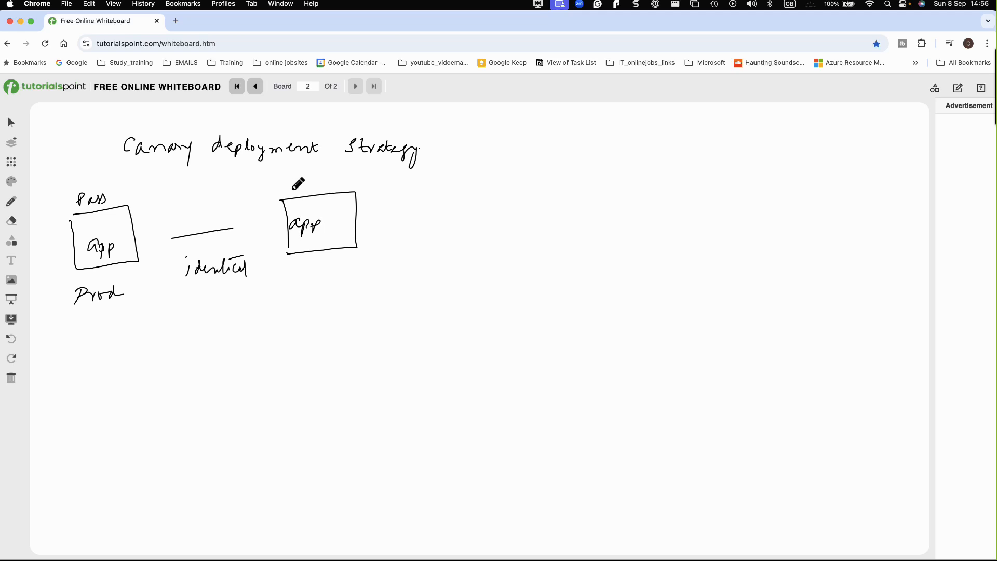
left_click_drag(311, 277, 416, 293)
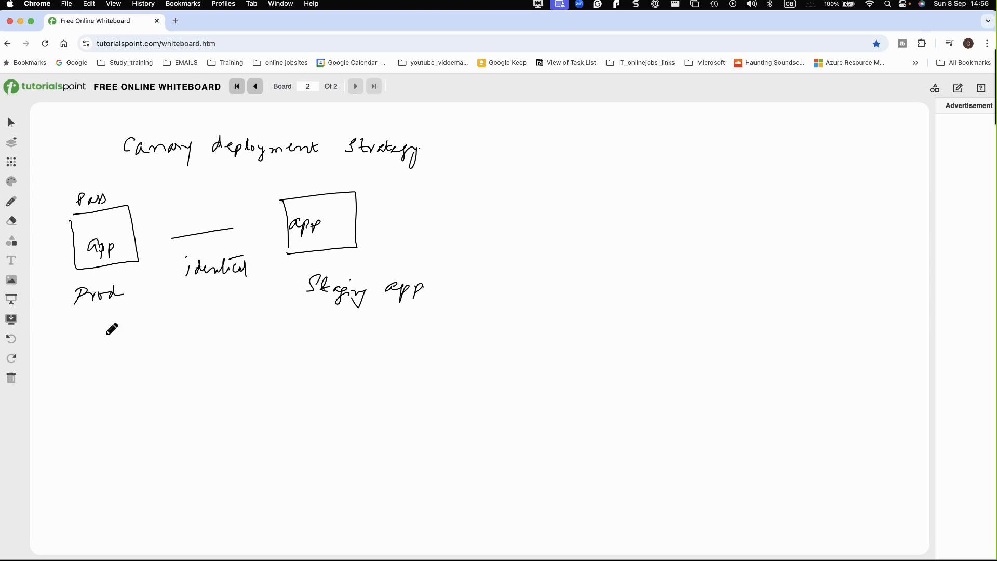
Step: Under "Prod", draw an upward arrow above a vertical line topped by a small loop, and label it "V-1.0"
mouse_move(99, 327)
left_mouse_down()
mouse_move(94, 376)
mouse_move(92, 324)
mouse_move(103, 314)
left_mouse_up()
mouse_move(110, 353)
left_mouse_down()
mouse_move(145, 362)
mouse_move(158, 353)
left_mouse_up()
left_click(151, 358)
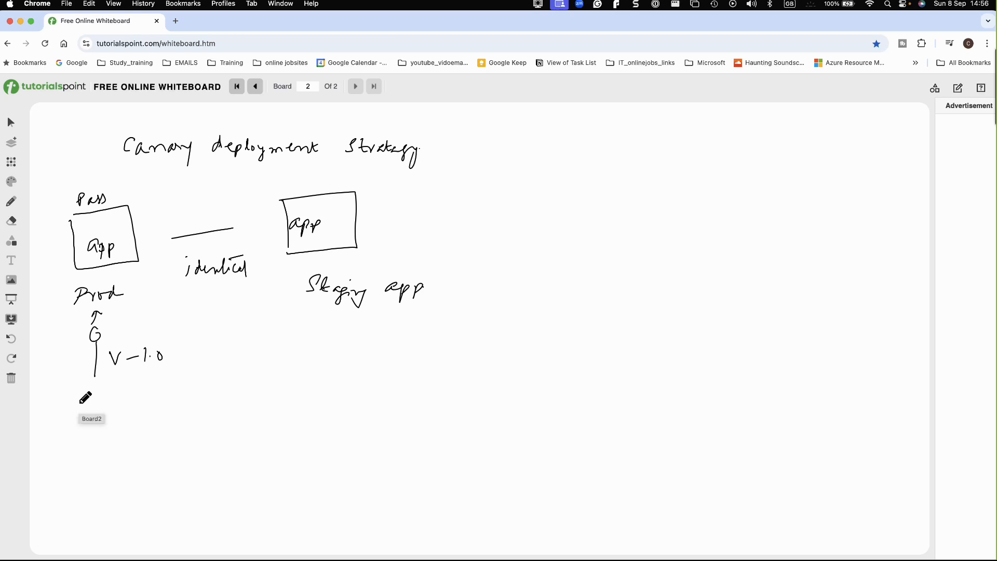
Step: Handwrite the note "- New Feature To deploy" below the V-1.0 line under Prod
left_click_drag(71, 403, 108, 405)
left_click_drag(118, 402, 204, 405)
mouse_move(107, 428)
left_mouse_down()
mouse_move(176, 437)
mouse_move(181, 452)
left_mouse_up()
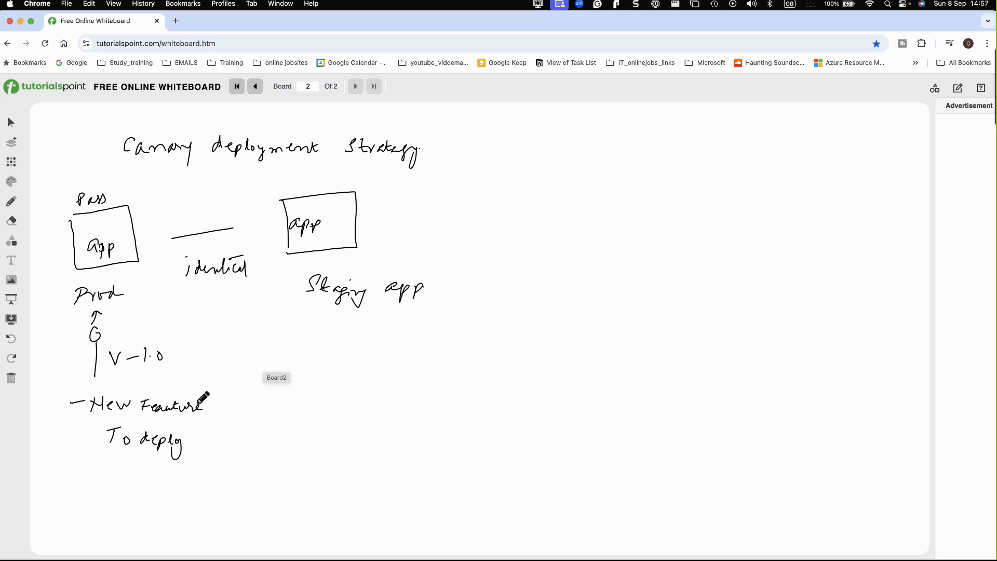
Step: Draw an arrow rising to the Staging app caption and handwrite "Testing", "- Scanning" and "- deployment" beneath it
mouse_move(253, 375)
left_mouse_down()
mouse_move(303, 322)
mouse_move(311, 335)
left_mouse_up()
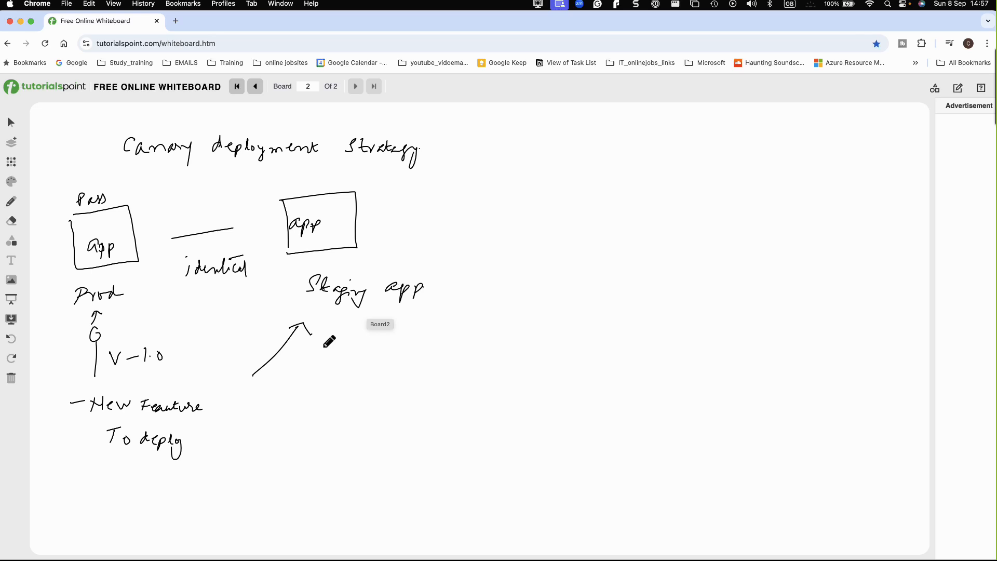
mouse_move(307, 354)
left_mouse_down()
mouse_move(313, 370)
mouse_move(345, 361)
mouse_move(335, 411)
mouse_move(384, 404)
mouse_move(374, 423)
left_mouse_up()
left_click(369, 396)
left_click_drag(291, 455, 408, 447)
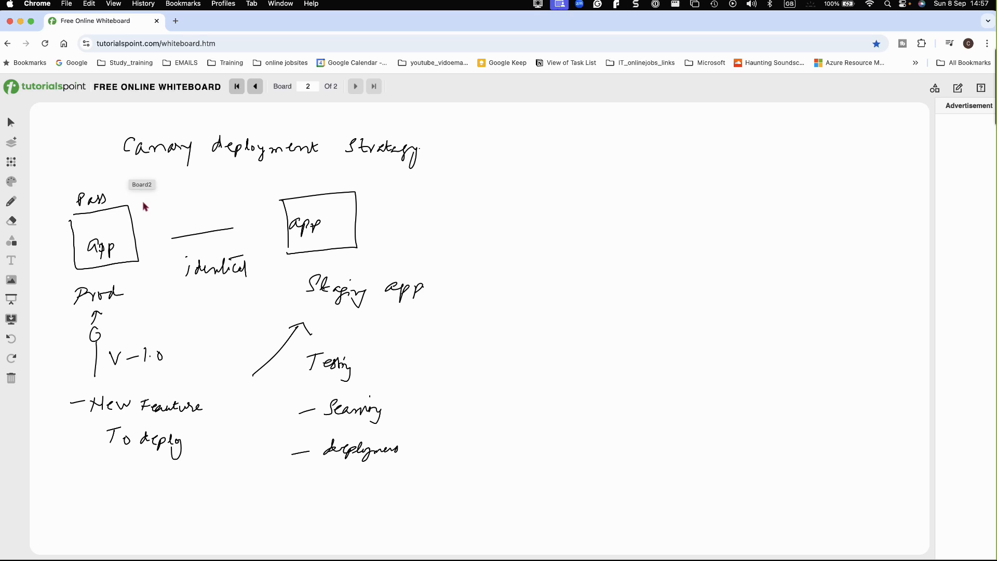
Step: Write "users 100" beside the Prod box, linked by a line to "10", and draw an arrow above the Staging box
mouse_move(150, 219)
left_mouse_down()
mouse_move(151, 233)
mouse_move(169, 221)
mouse_move(164, 207)
mouse_move(182, 200)
mouse_move(185, 209)
left_mouse_up()
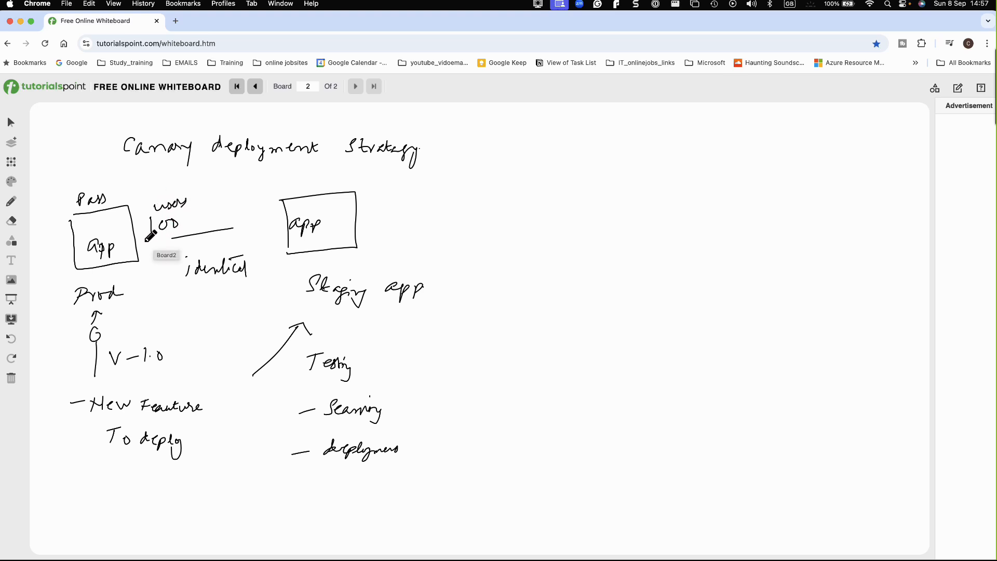
left_click_drag(200, 217, 232, 207)
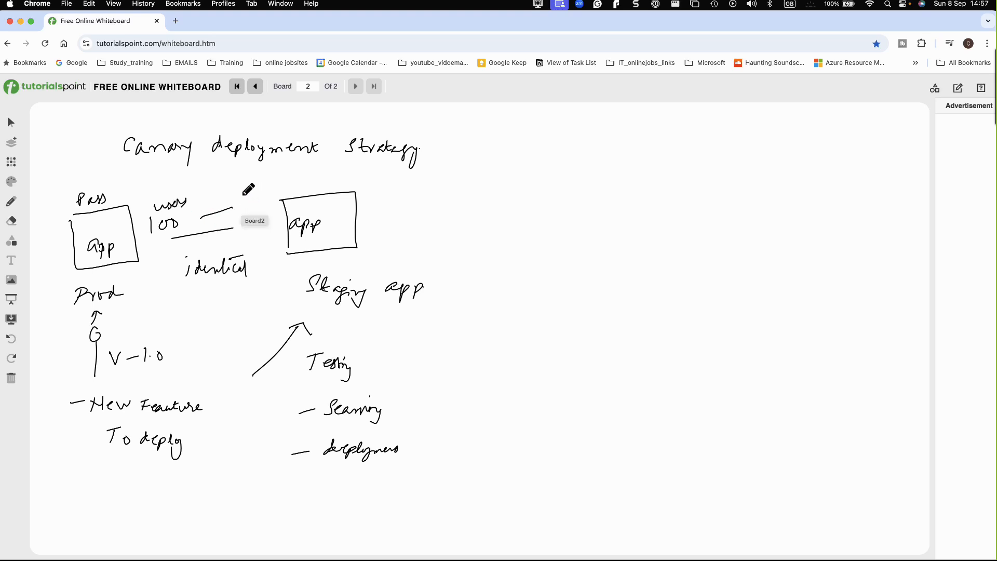
mouse_move(245, 195)
left_mouse_down()
mouse_move(243, 211)
mouse_move(251, 196)
mouse_move(318, 185)
mouse_move(315, 196)
left_mouse_up()
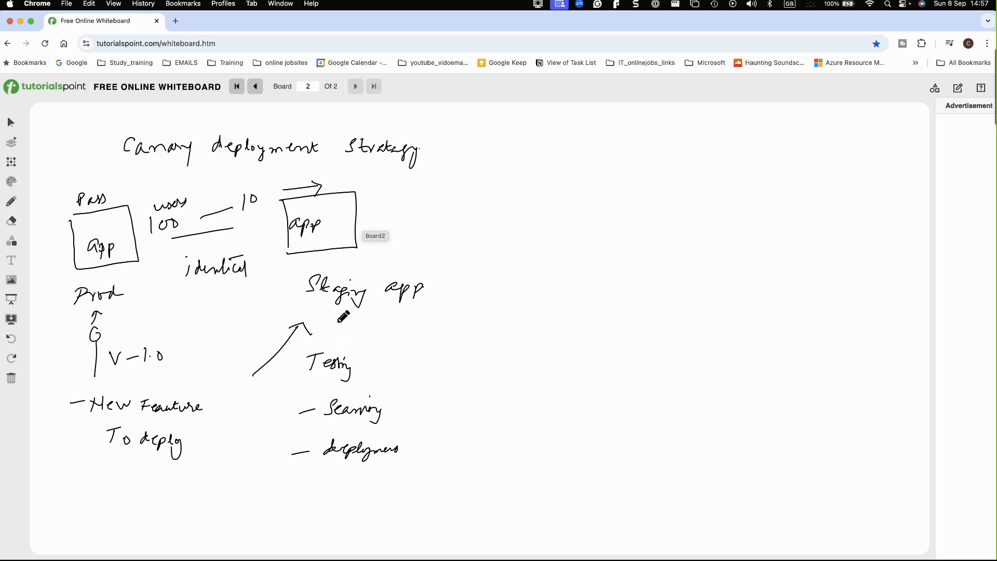
Step: Write the version change "V-1.0 - V1.1" between the Staging box and its caption
mouse_move(347, 259)
left_mouse_down()
mouse_move(467, 273)
mouse_move(474, 259)
mouse_move(486, 273)
mouse_move(516, 273)
left_mouse_up()
left_click(395, 266)
left_click(500, 267)
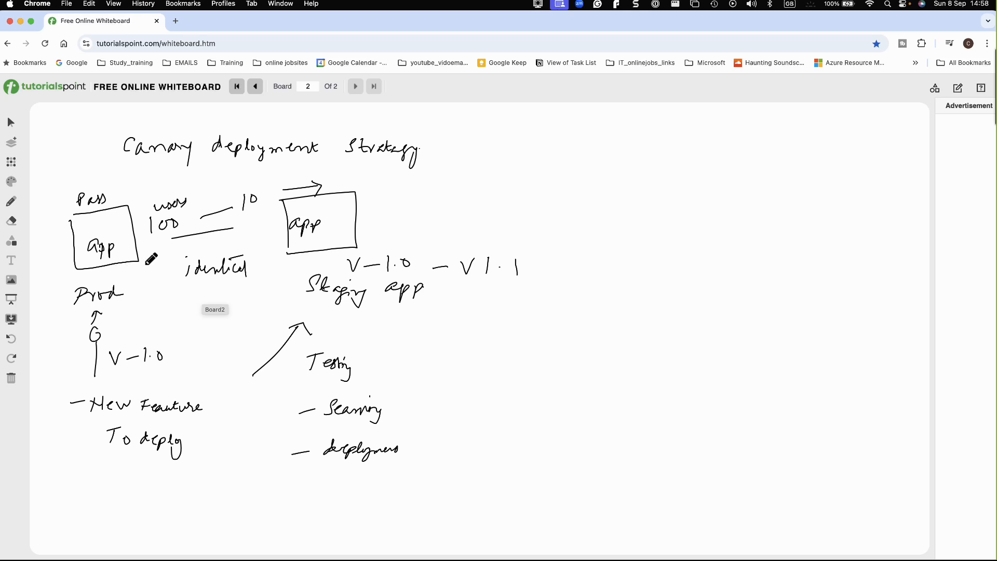
Step: Write and underline "Swap" below "identical", and draw a curved arrow from the Prod box over to the Staging box
mouse_move(191, 289)
left_mouse_down()
mouse_move(181, 298)
mouse_move(243, 303)
left_mouse_up()
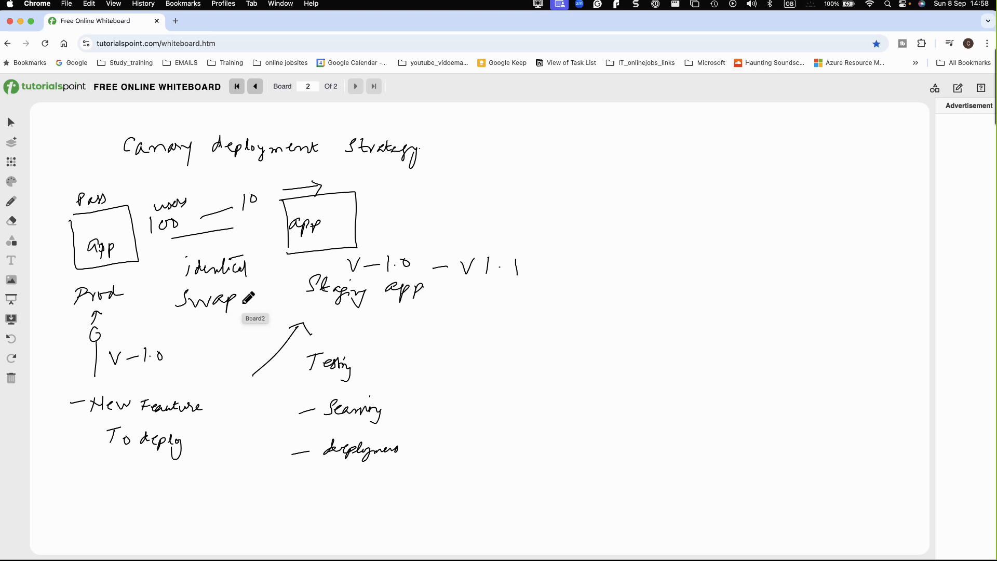
left_click_drag(192, 326, 219, 322)
mouse_move(138, 202)
left_mouse_down()
mouse_move(162, 185)
mouse_move(294, 178)
mouse_move(287, 192)
left_mouse_up()
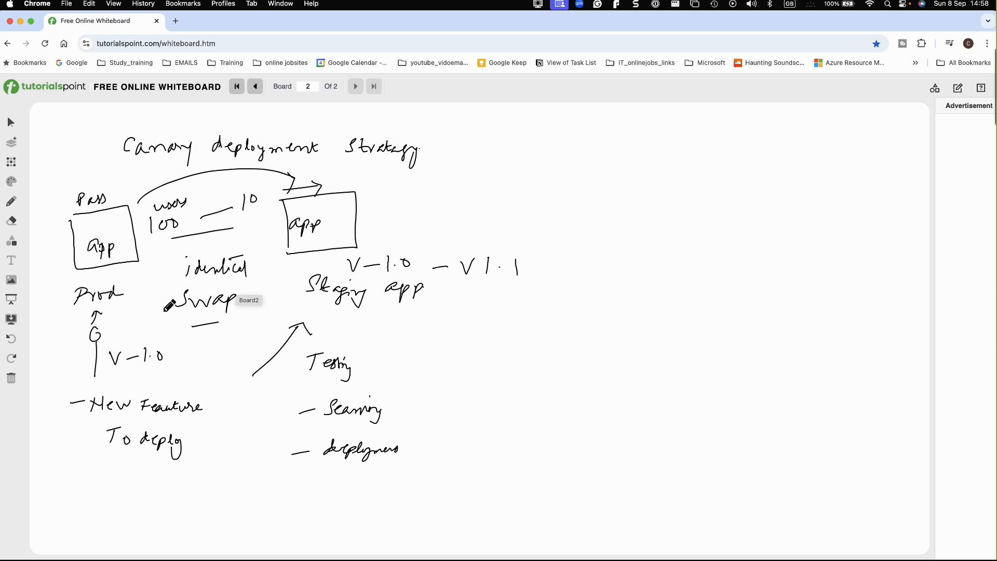
left_click_drag(182, 341, 251, 346)
mouse_move(280, 201)
left_mouse_down()
mouse_move(234, 196)
mouse_move(179, 227)
mouse_move(192, 231)
left_mouse_up()
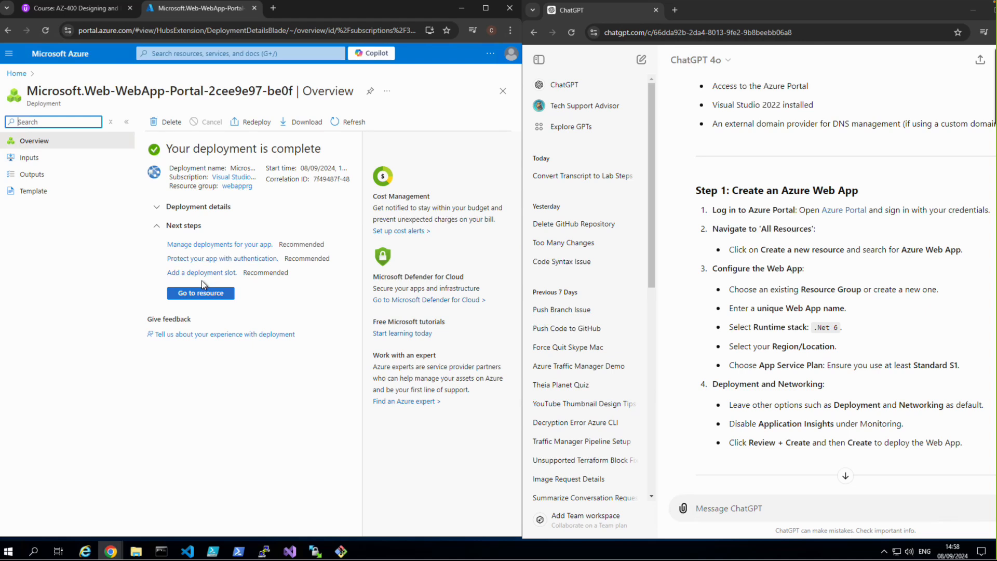
Step: In the Azure portal, go to the deployed webapprg12 resource and open its deployment slots
left_click(204, 294)
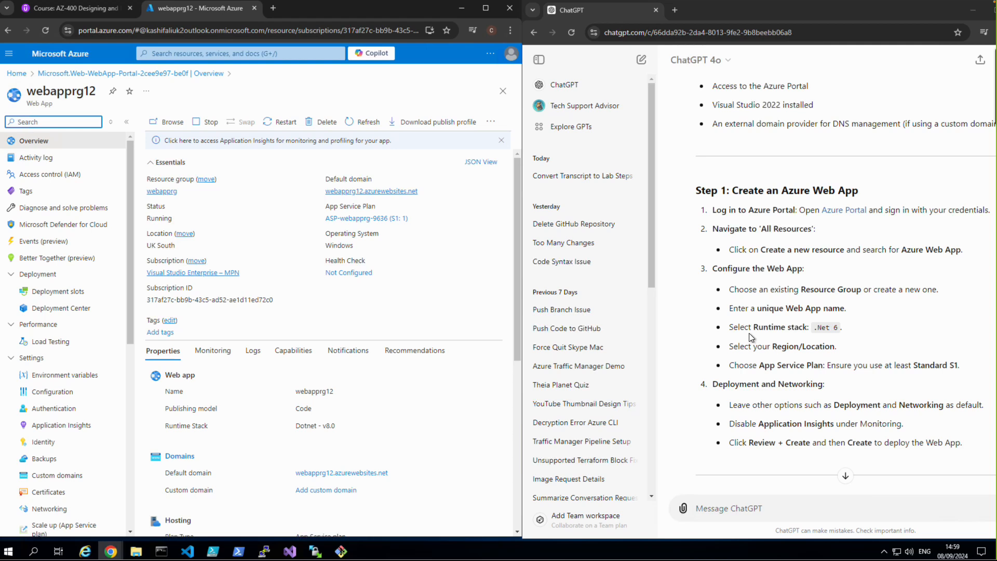
scroll(749, 337, "down", 3)
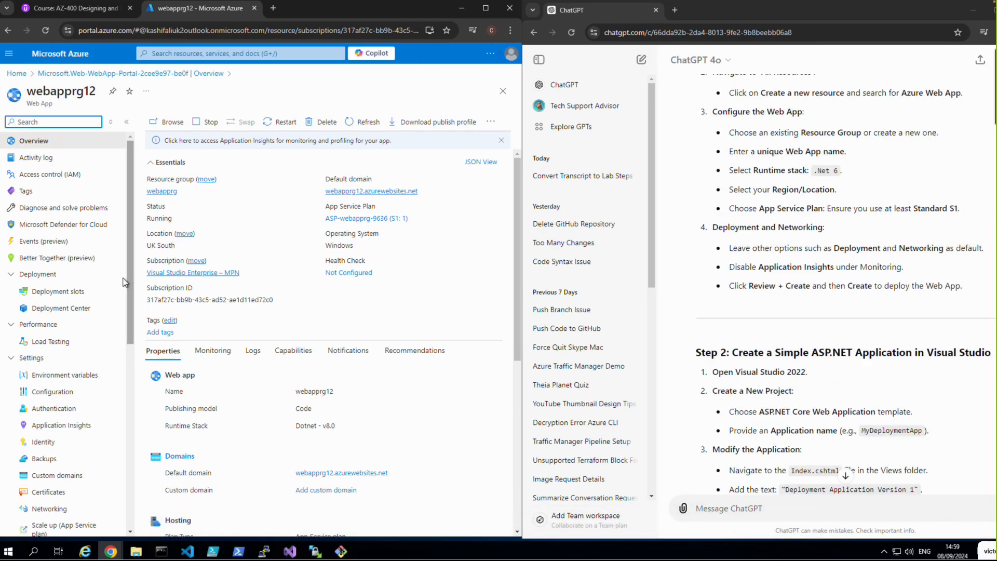
left_click(60, 293)
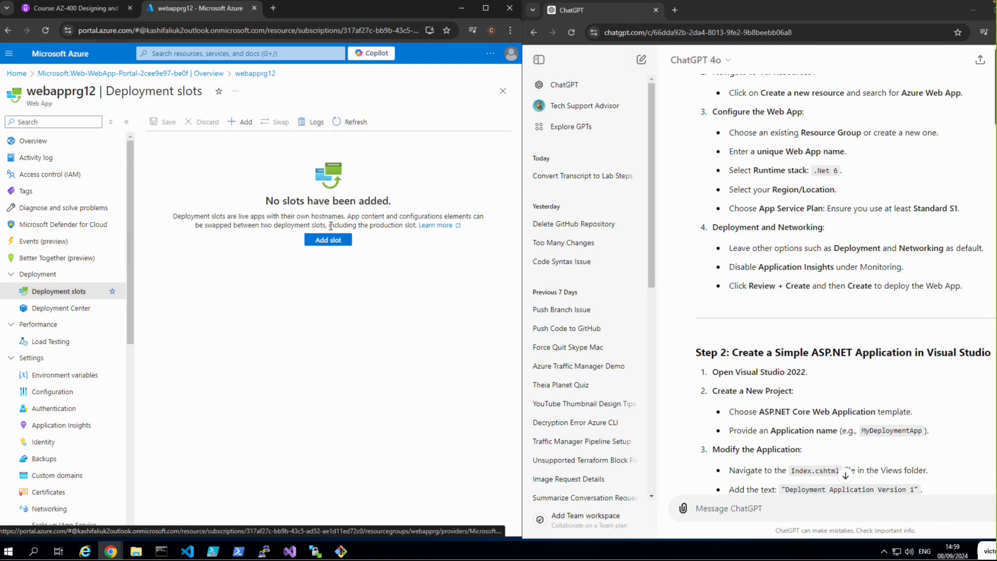
Step: Try to set up a new deployment slot named Production with settings cloned from webapprg12
left_click(332, 242)
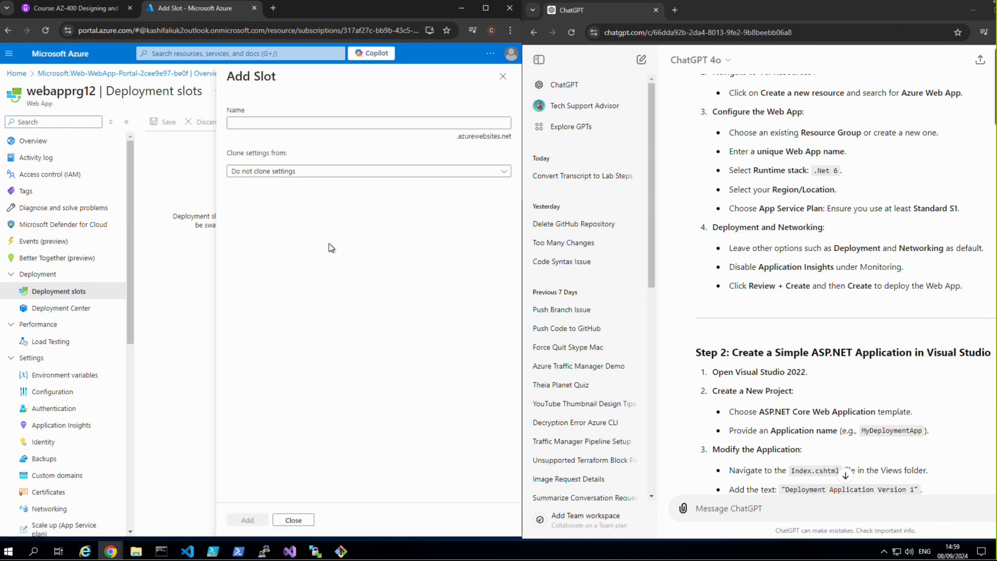
left_click(294, 122)
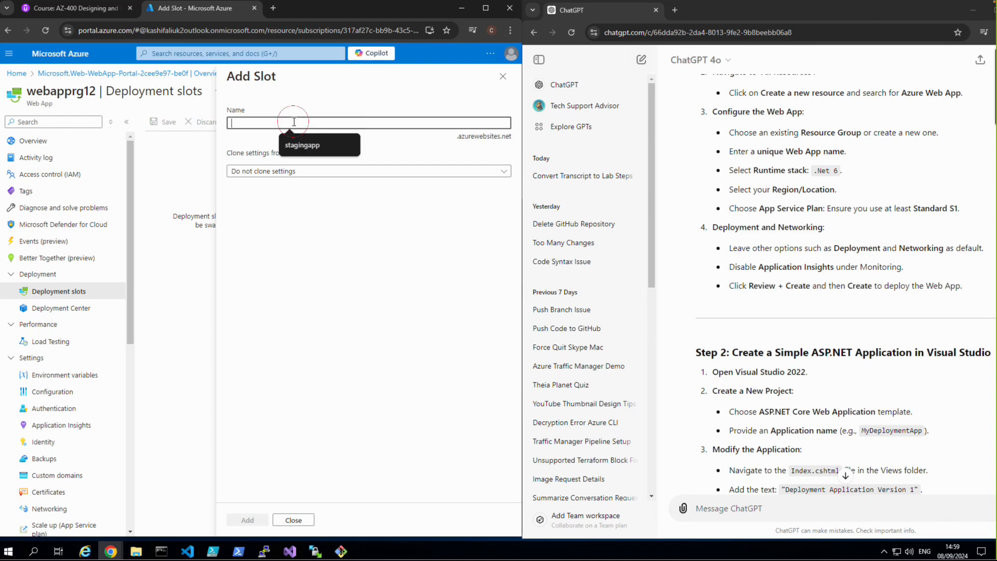
type("Production")
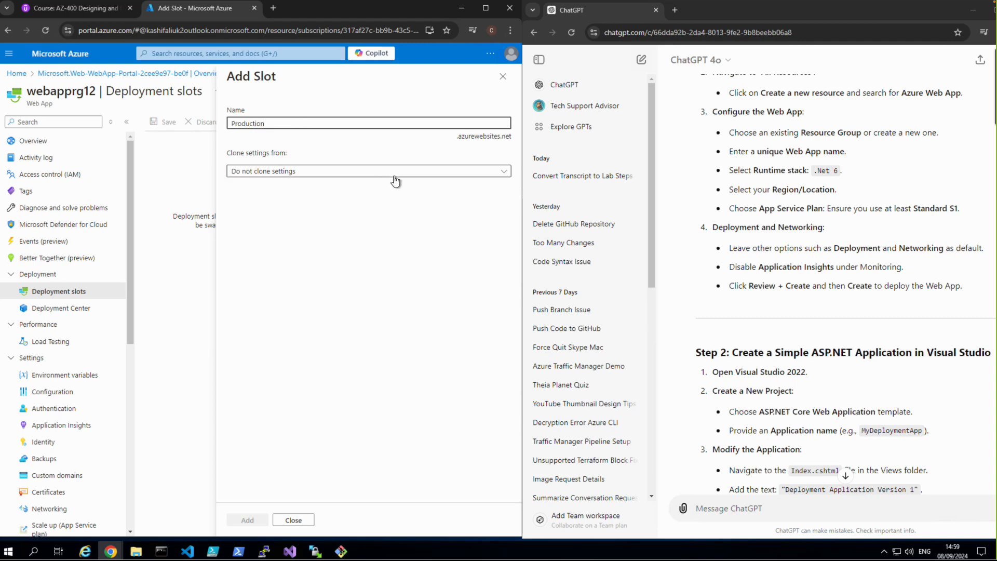
left_click(419, 174)
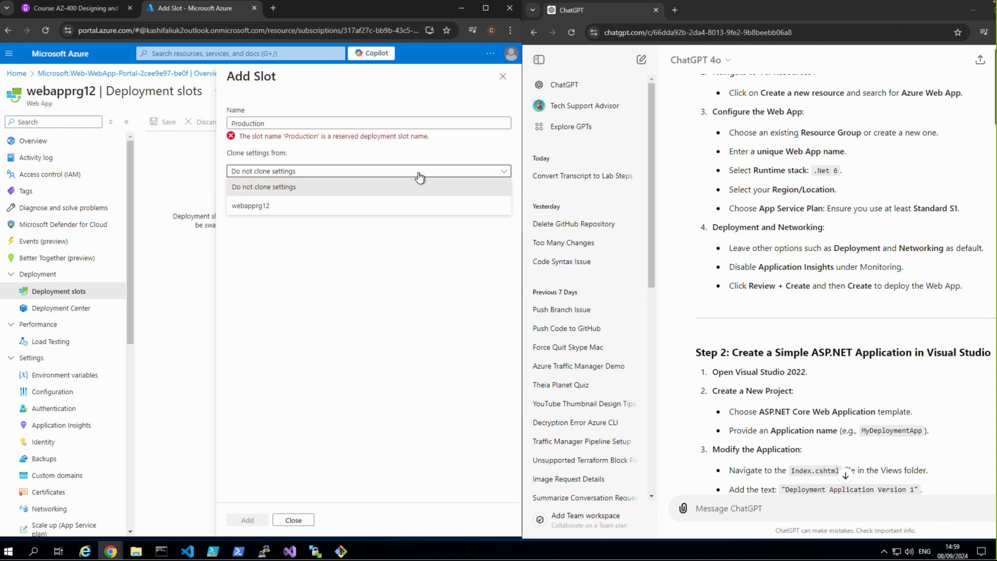
left_click(310, 125)
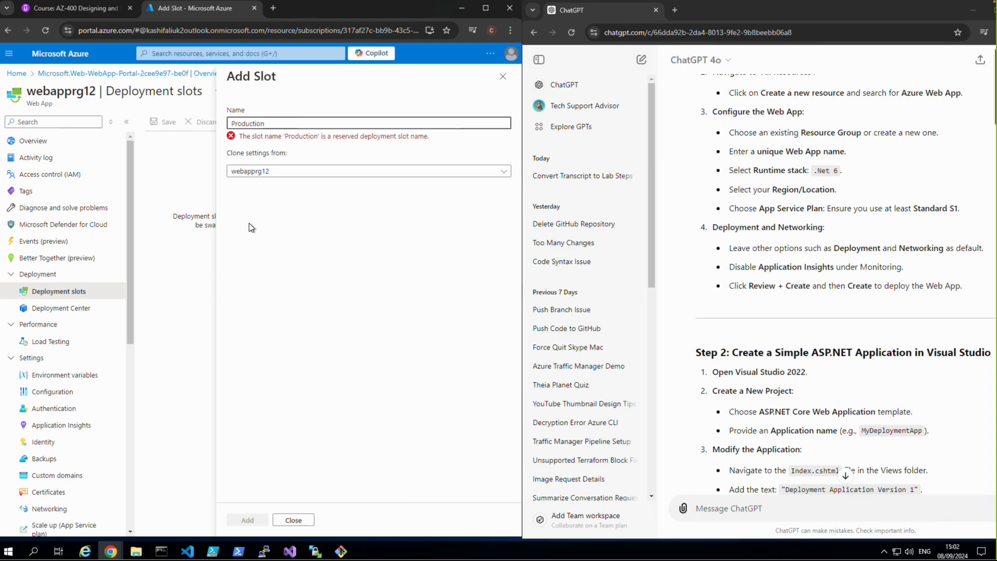
Step: Switch to Visual Studio 2022, open the recent solution trafficmanagerdemo.sln, and narrow its window to keep the Azure portal visible
left_click(296, 552)
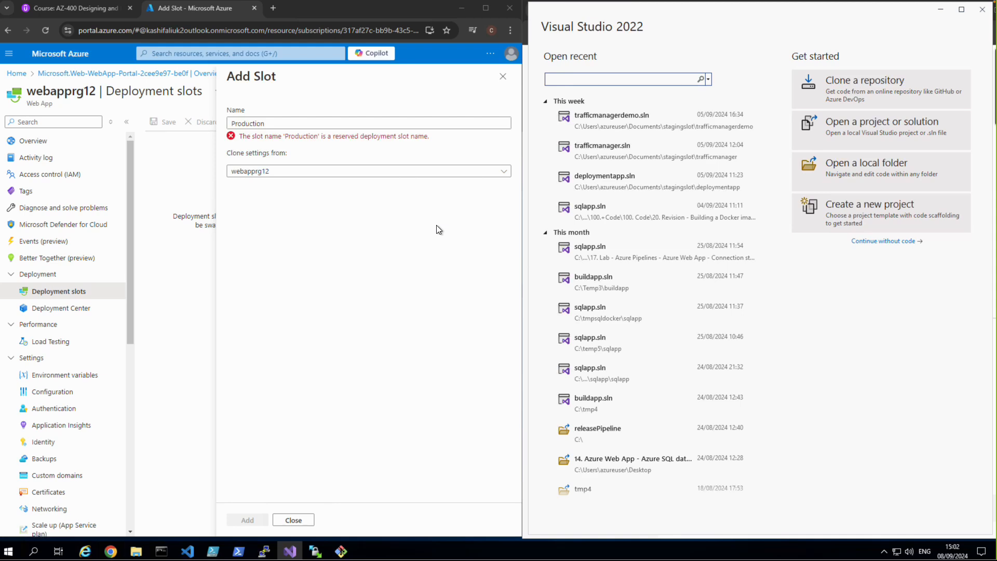
left_click(595, 186)
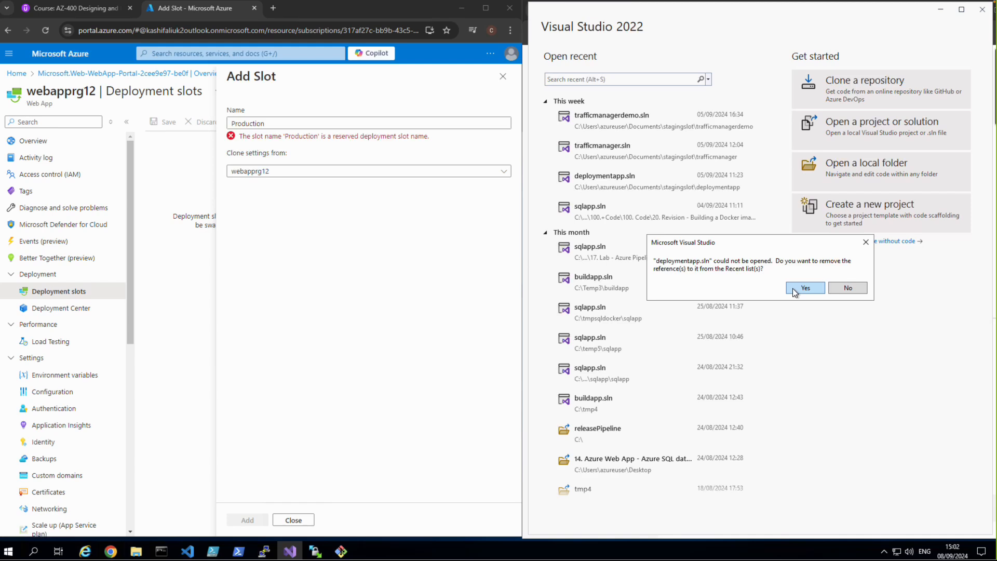
left_click(845, 292)
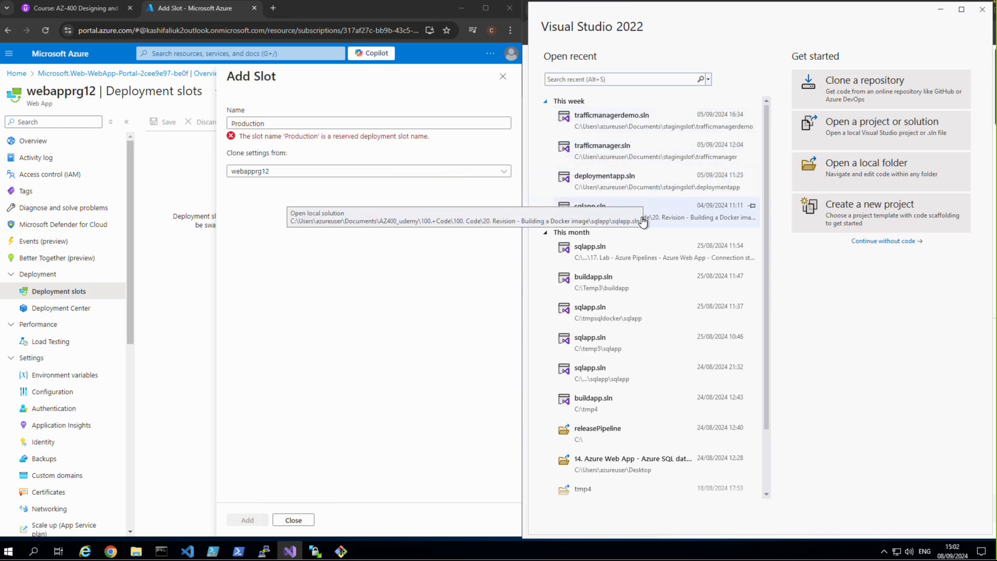
left_click(601, 129)
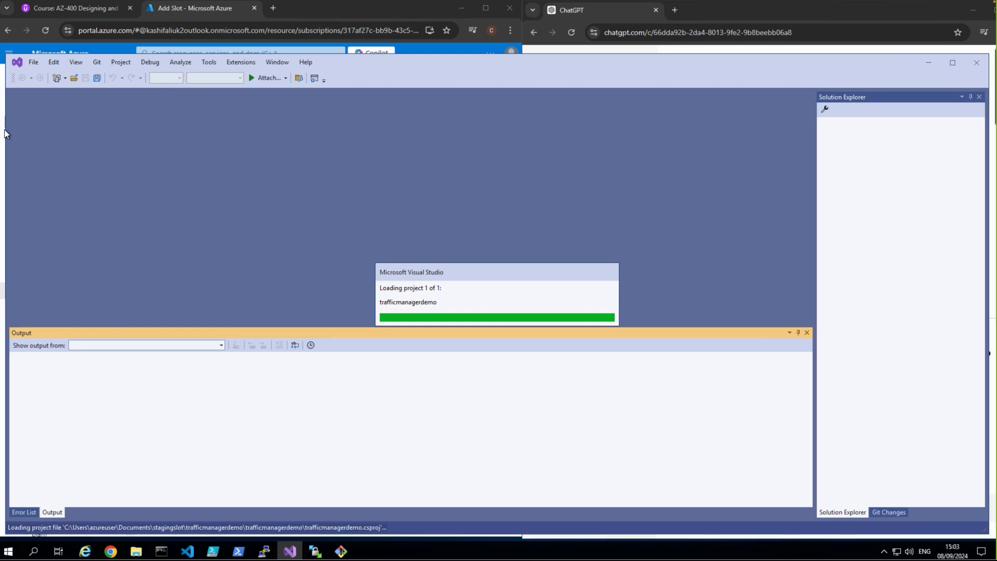
left_click_drag(9, 127, 449, 234)
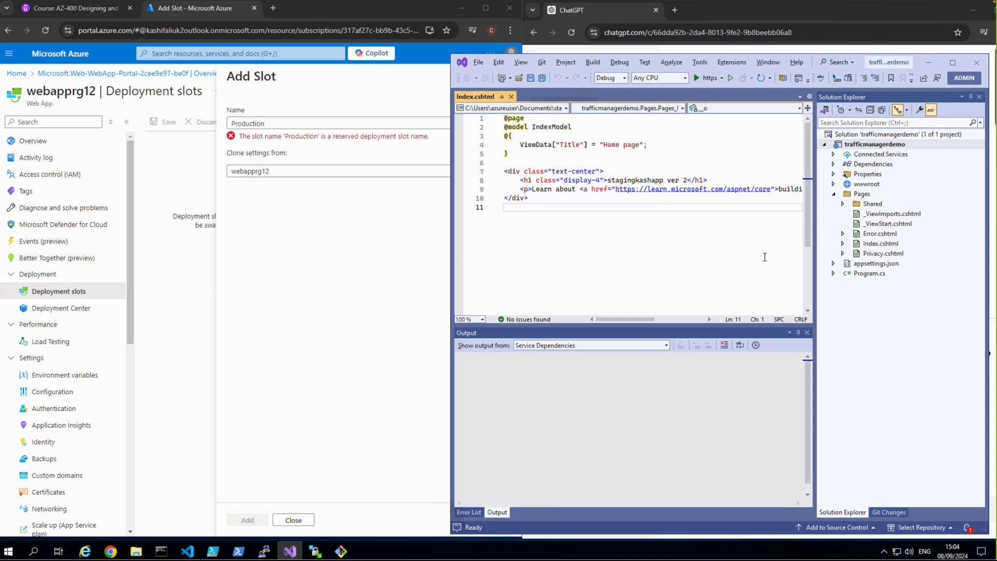
Step: Change the h1 heading in Index.cshtml to "Production app ver 1.0" and save the file
left_click(877, 243)
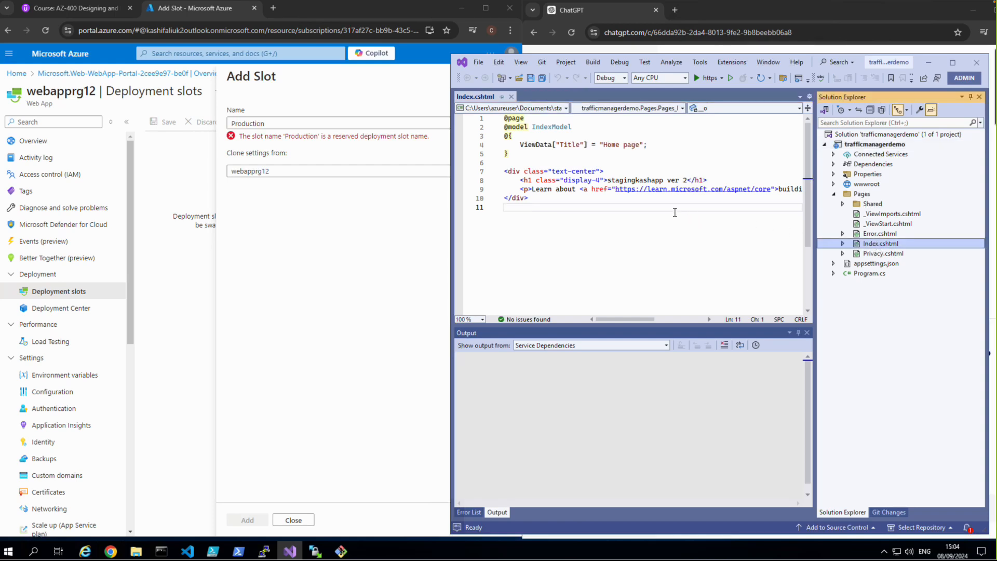
left_click(684, 180)
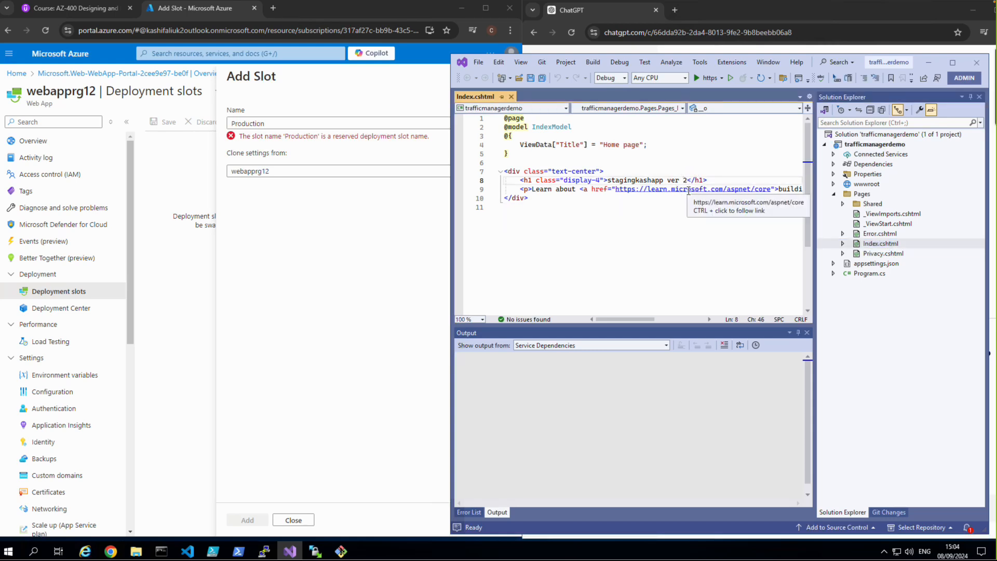
key("BackSpace")
key("BackSpace")
key("BackSpace")
key("BackSpace")
key("BackSpace")
key("BackSpace")
key("BackSpace")
key("BackSpace")
key("BackSpace")
key("BackSpace")
key("BackSpace")
key("BackSpace")
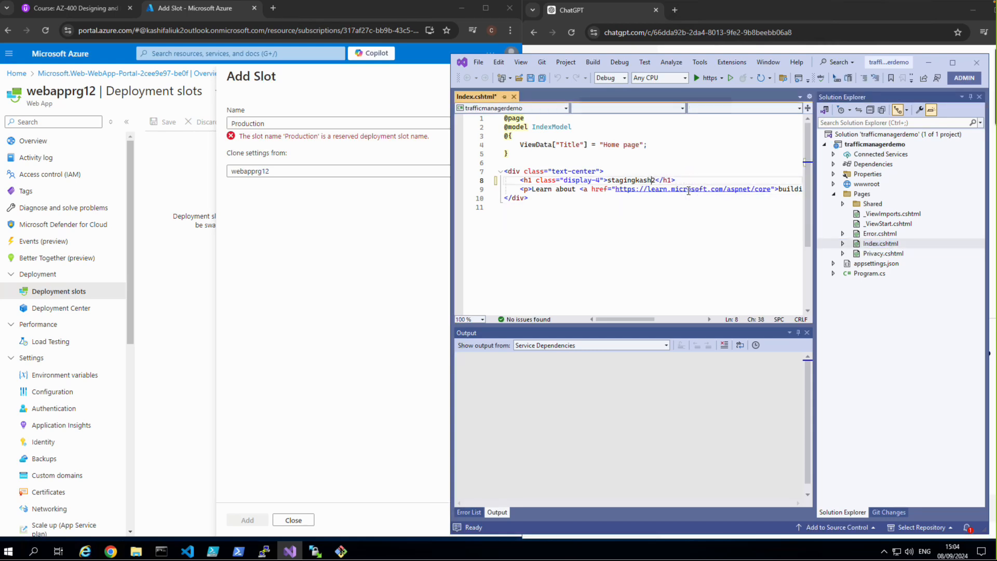
key("BackSpace")
key("BackSpace")
key("BackSpace")
key("BackSpace")
key("BackSpace")
key("BackSpace")
key("BackSpace")
type("Production ")
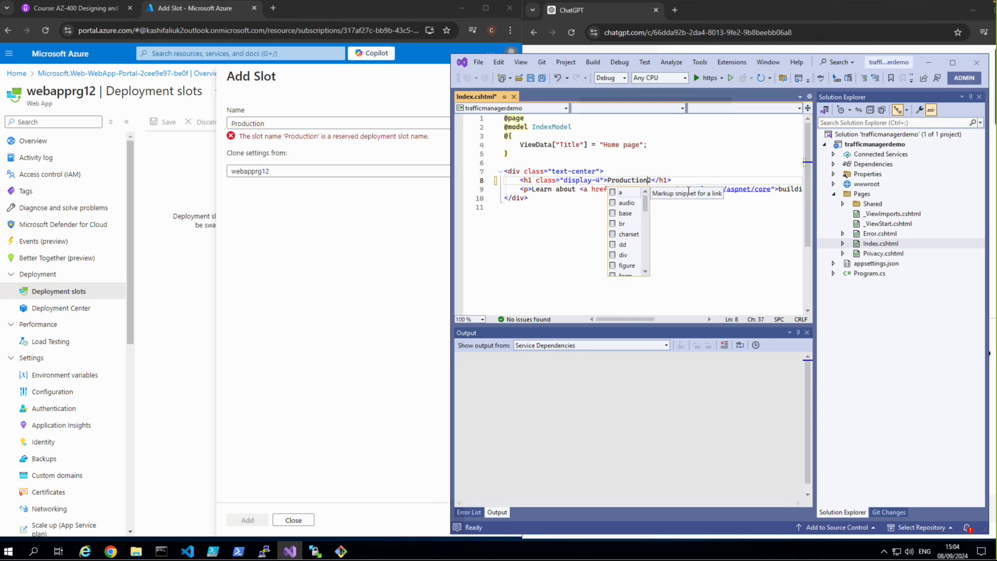
type("app ")
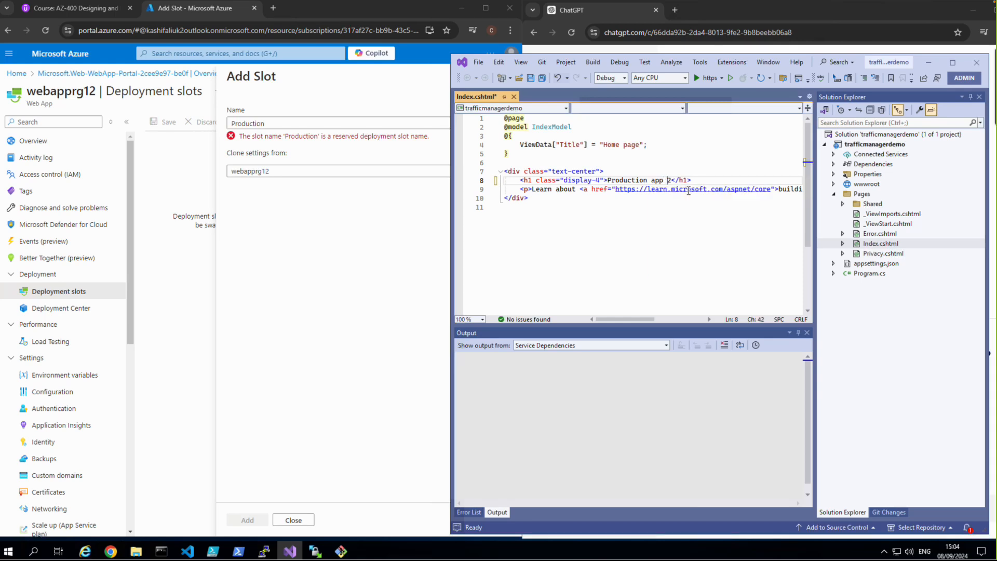
type("ver")
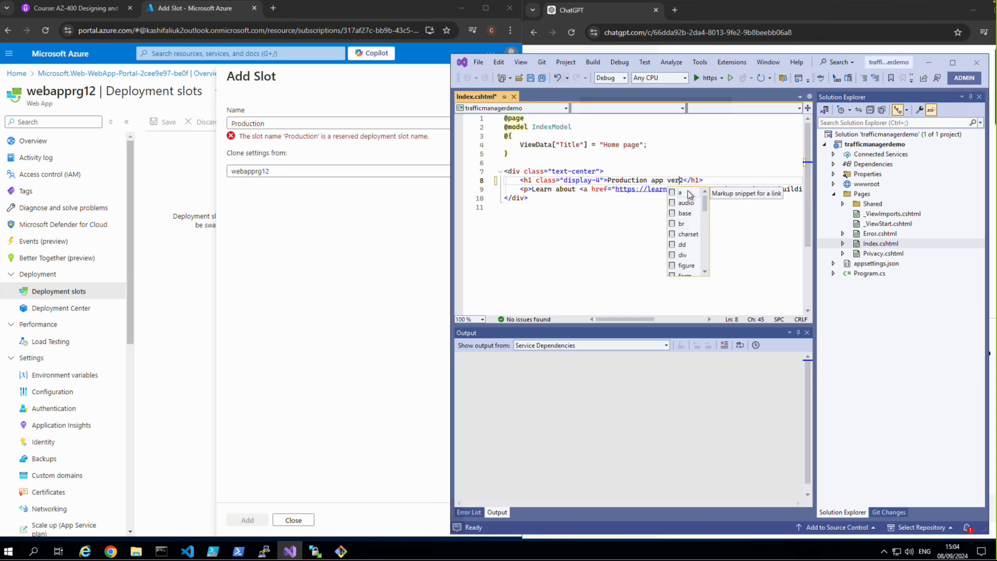
key("Delete")
type("1")
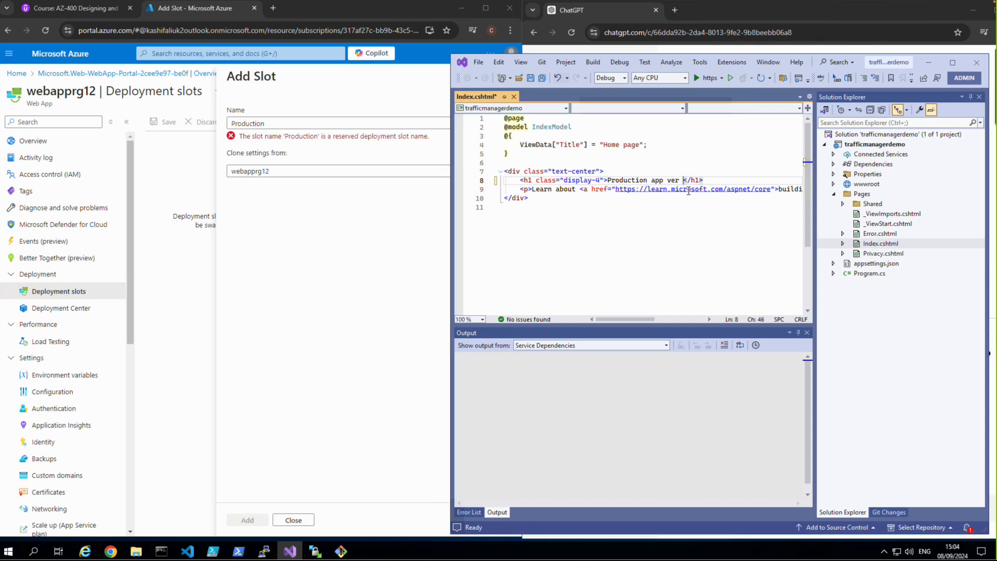
type(".0")
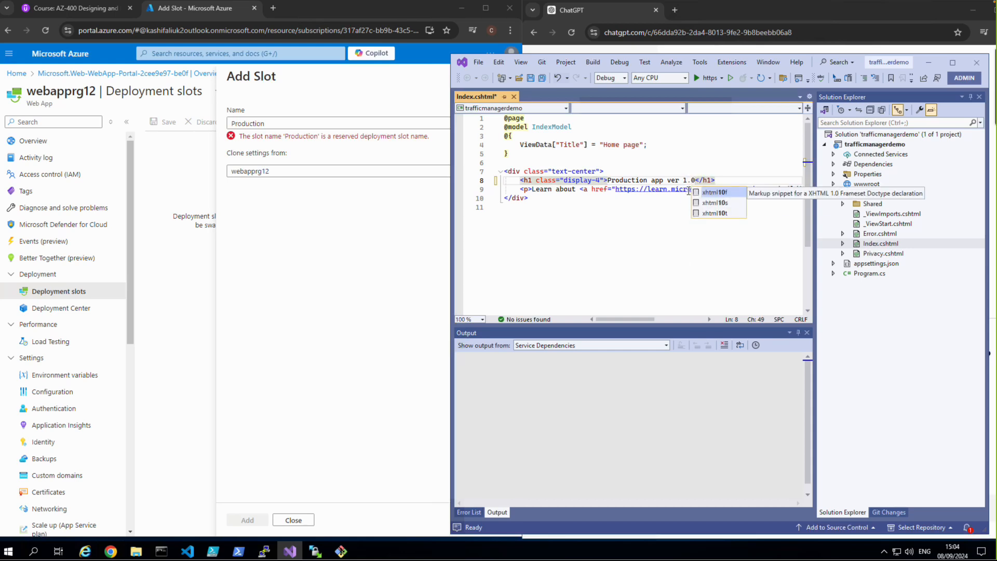
left_click(541, 78)
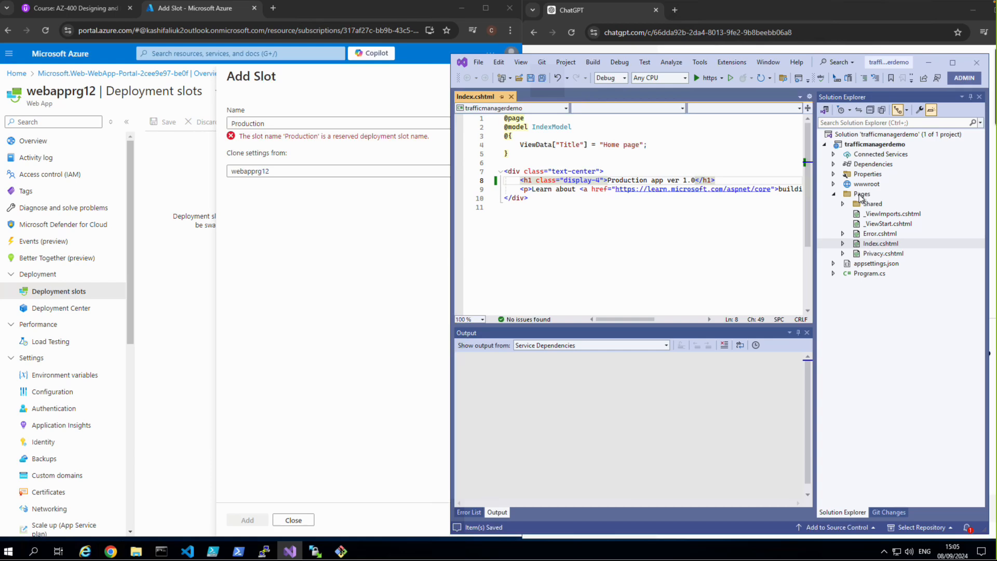
Step: Open the Publish page for the trafficmanagerdemo project and widen the Visual Studio window
left_click(849, 144)
right_click(851, 146)
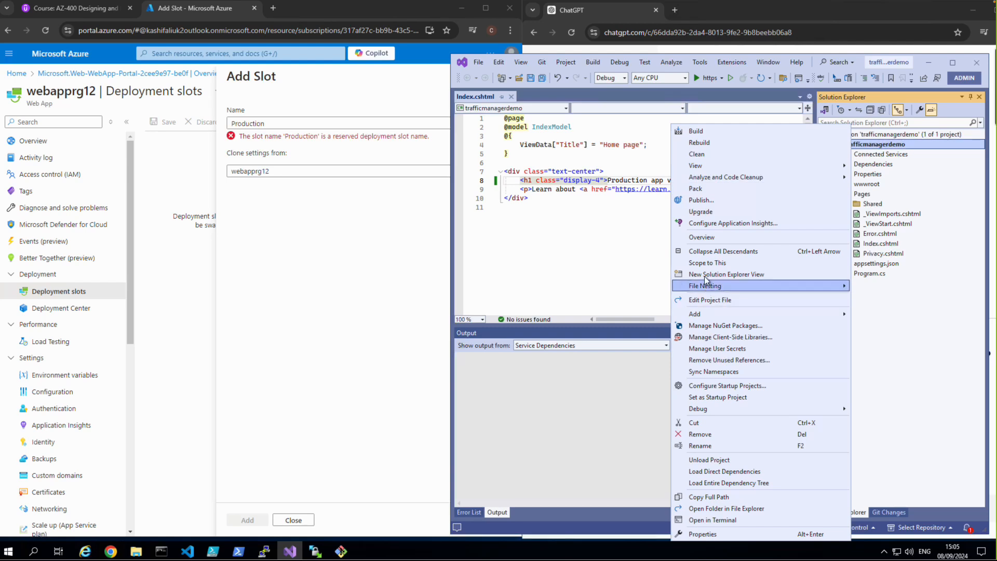
left_click(697, 205)
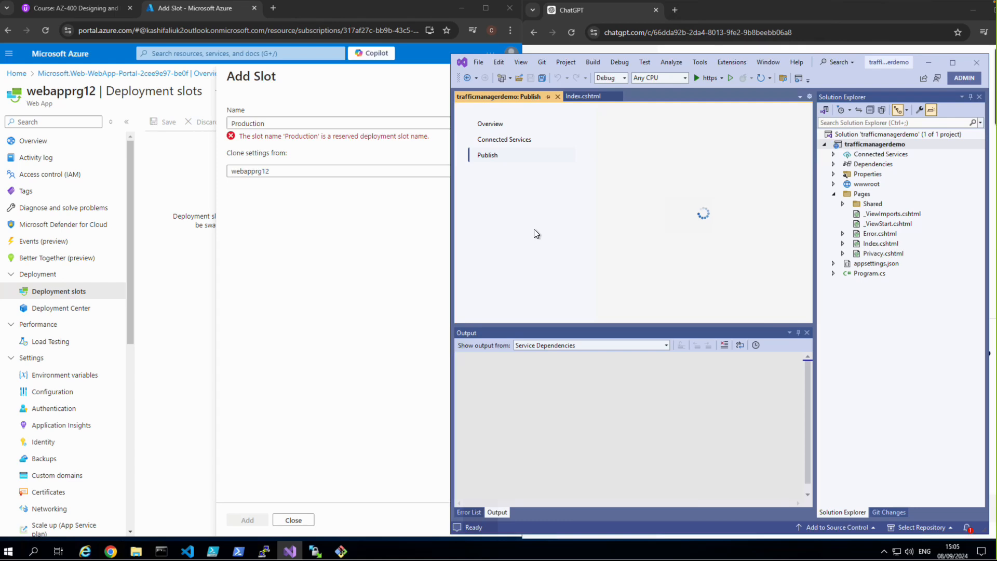
left_click_drag(436, 245, 293, 248)
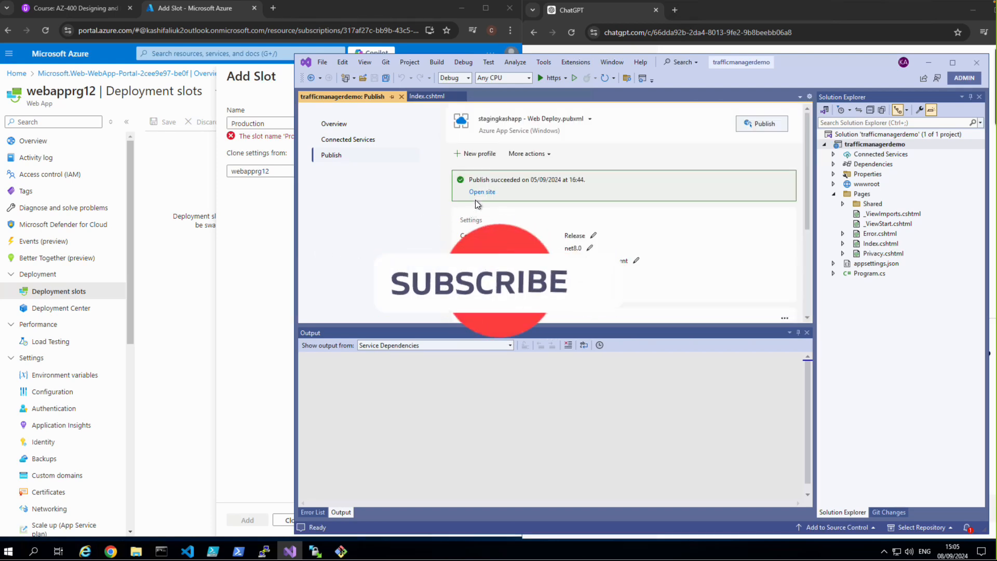
Step: Create a new publish profile that targets Azure App Service (Windows) and the existing web app webapprg12
left_click(483, 156)
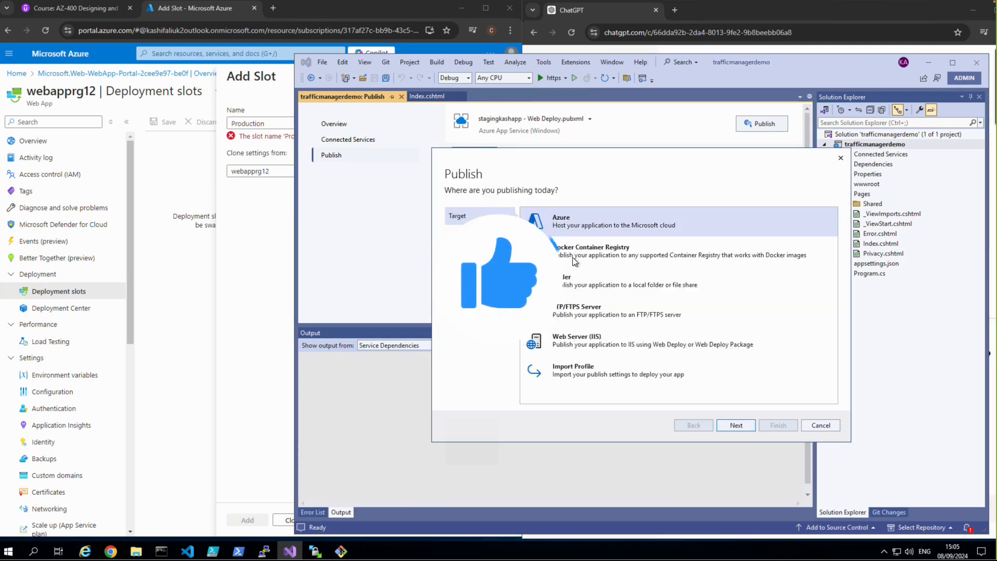
left_click(735, 424)
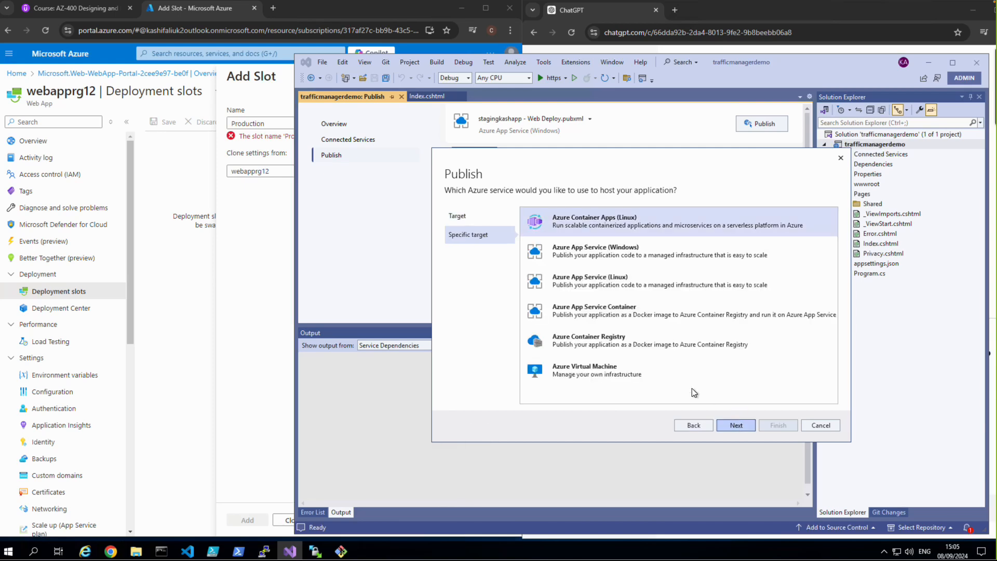
left_click(588, 255)
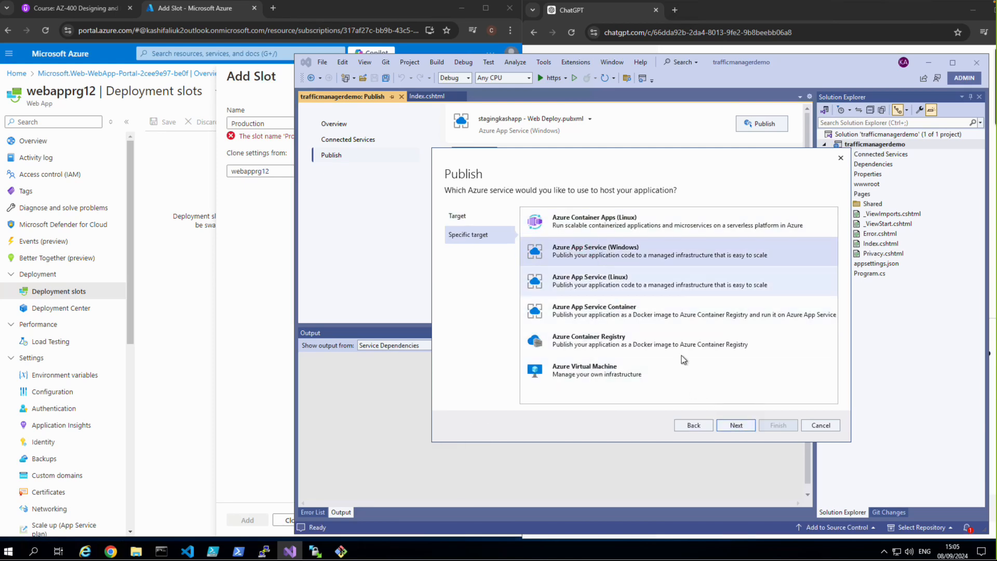
left_click(735, 423)
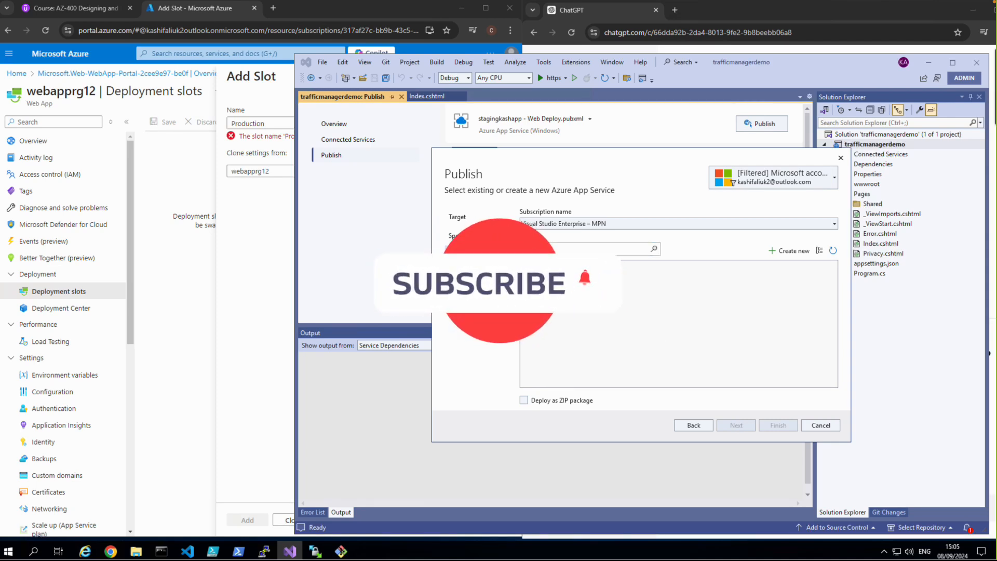
left_click(574, 276)
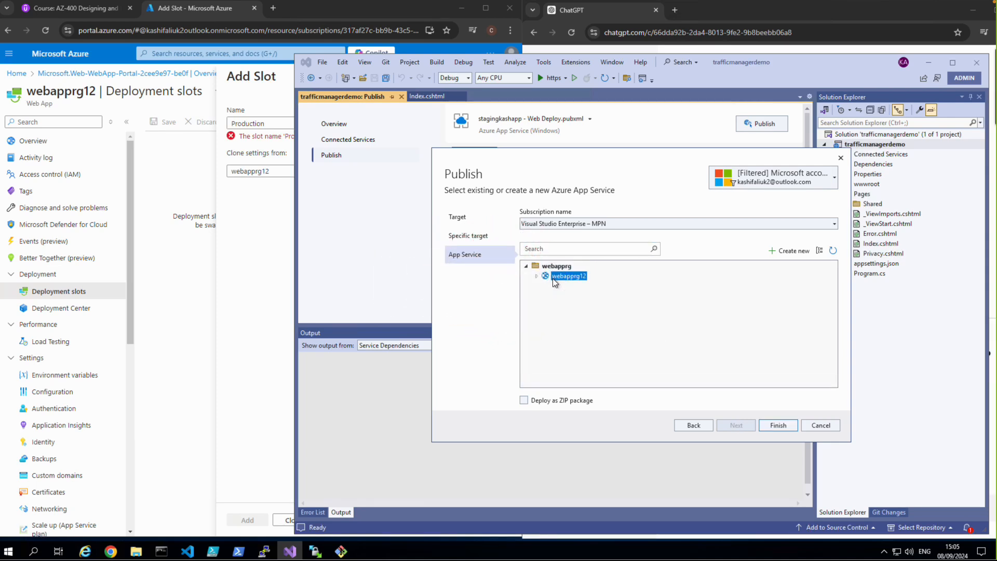
left_click(783, 429)
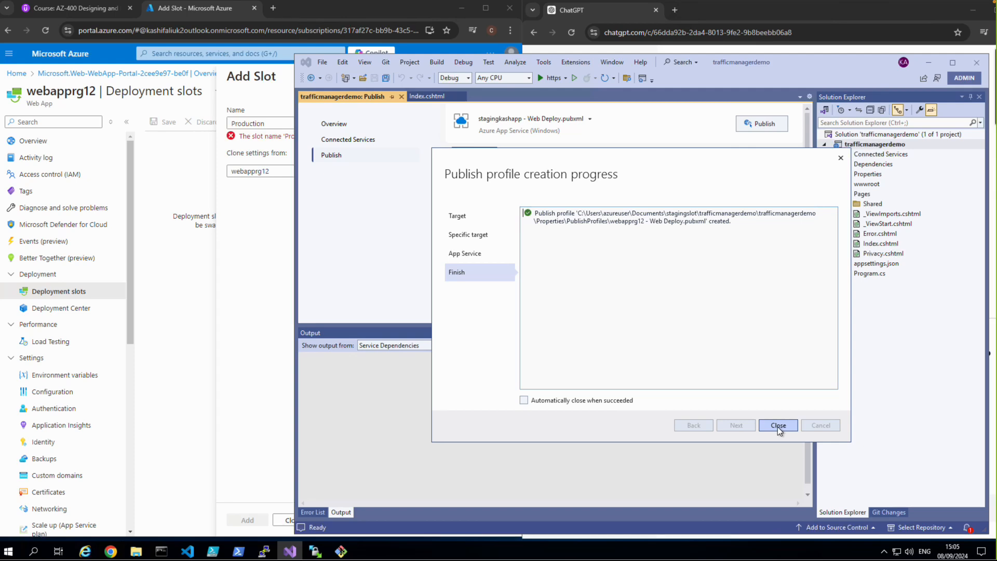
left_click(778, 426)
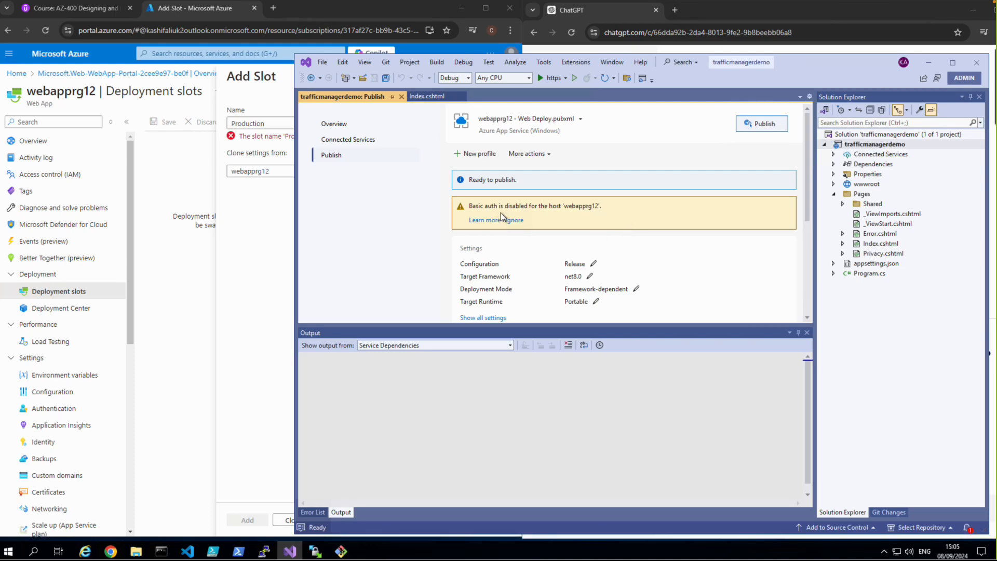
Step: In the Azure portal, discard the pending slot, turn on SCM and FTP Basic Auth Publishing Credentials in webapprg12's configuration, and save the changes
left_click(241, 287)
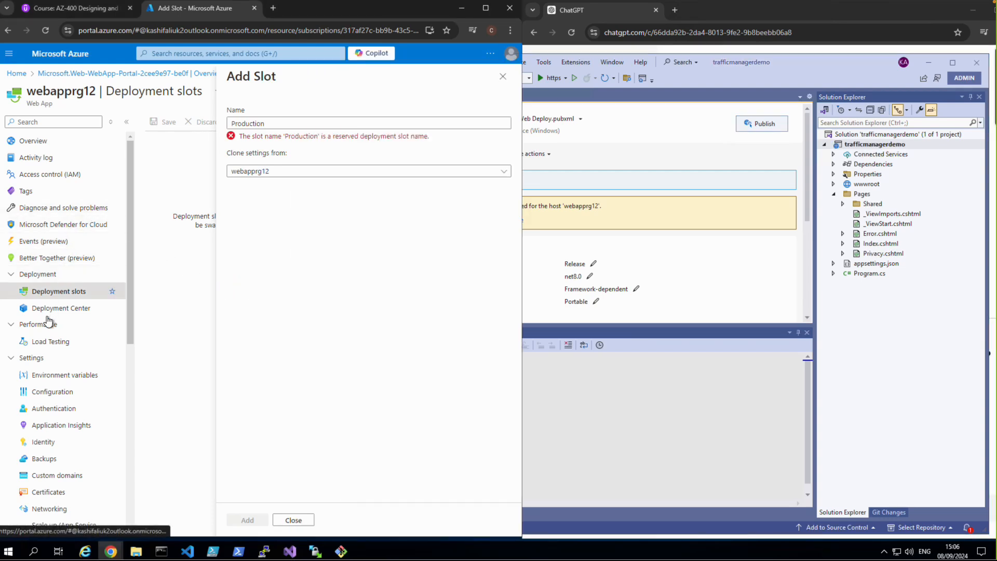
left_click(40, 393)
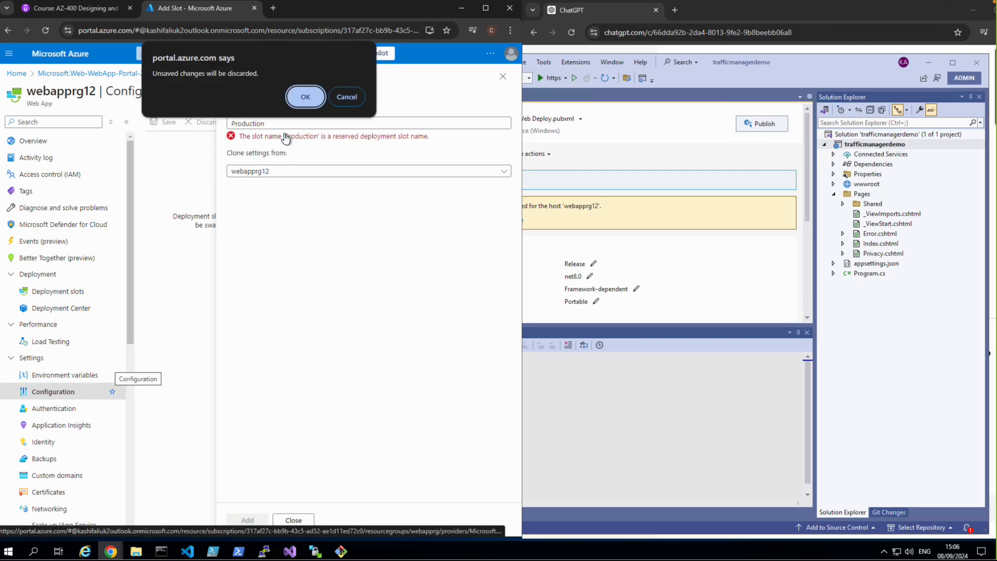
left_click(310, 97)
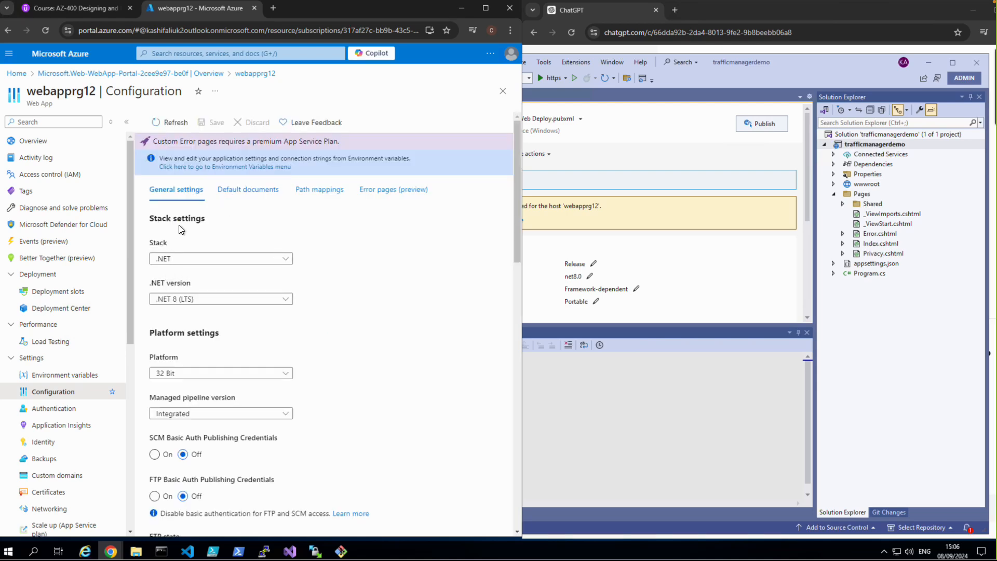
scroll(204, 375, "down", 3)
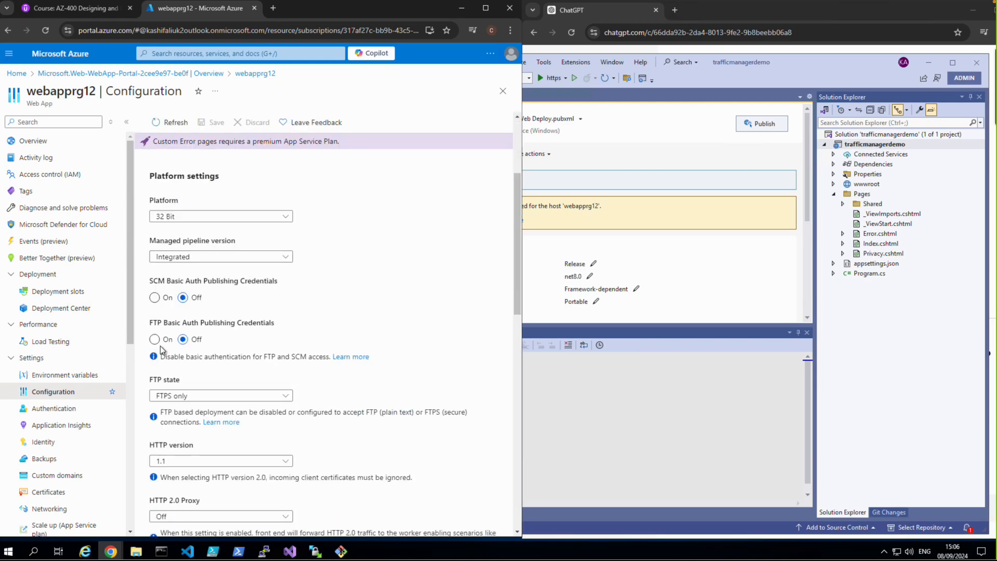
left_click(154, 297)
left_click(154, 340)
left_click(204, 128)
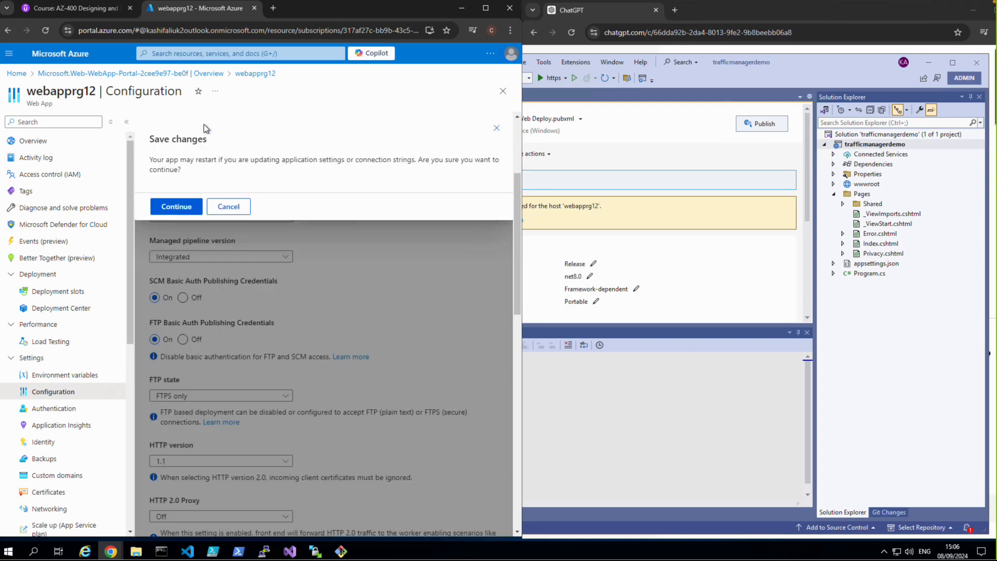
left_click(177, 206)
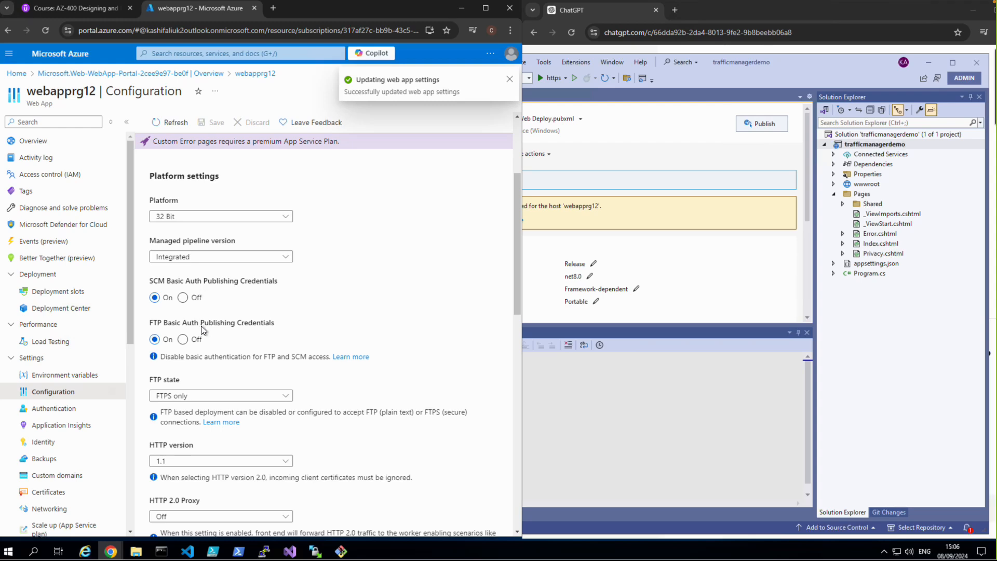
Step: Switch to Visual Studio and try to publish the trafficmanagerdemo project with the webapprg12 - Web Deploy profile
left_click(569, 390)
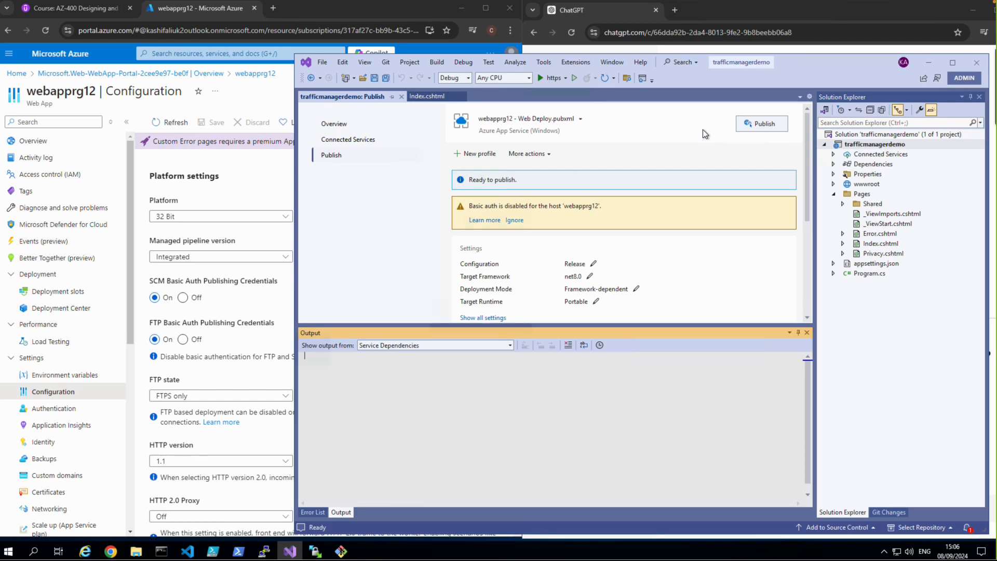
left_click(763, 126)
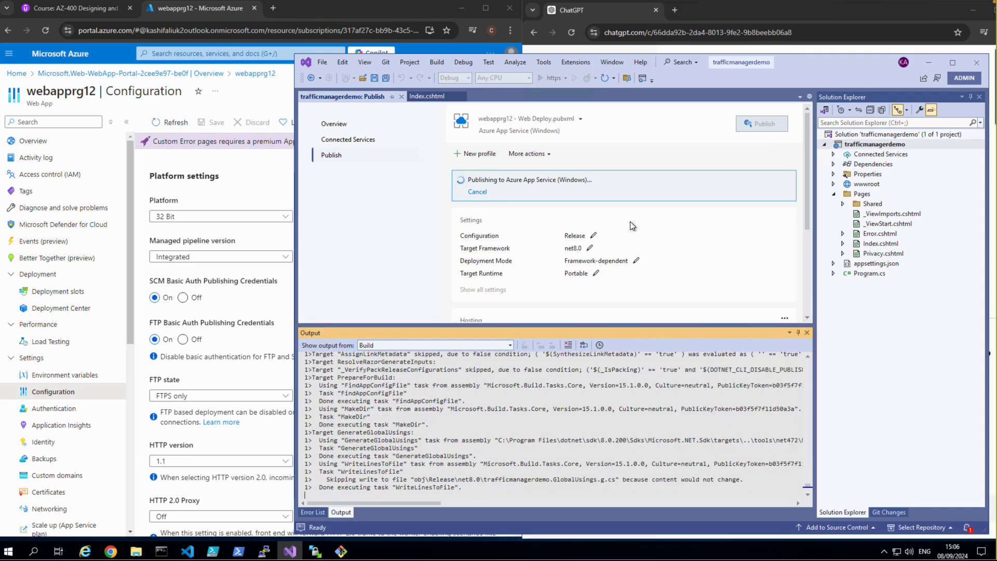
Step: Switch to the Azure portal, view the site at webapprg12's default domain, and return to the web app's overview
left_click(253, 182)
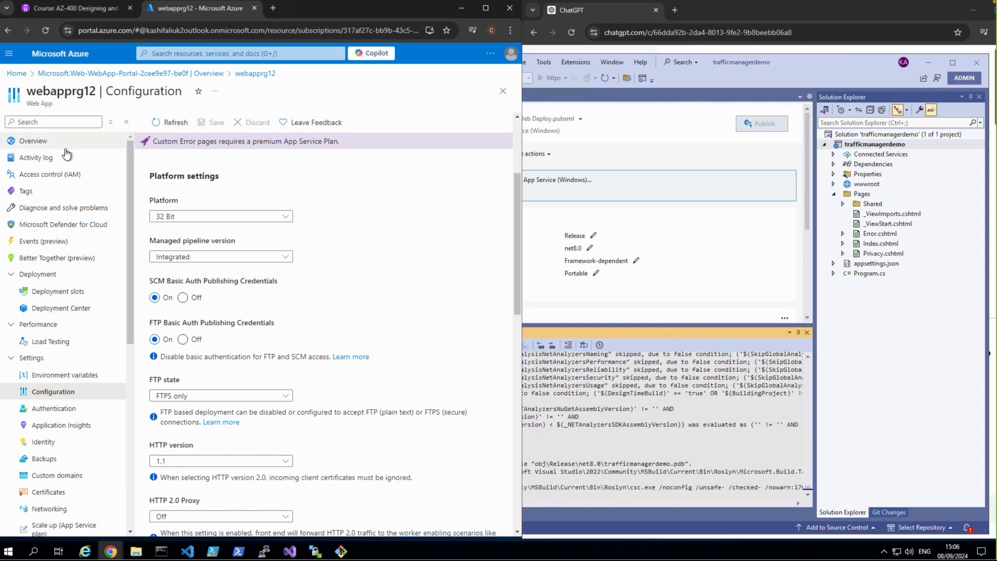
left_click(45, 147)
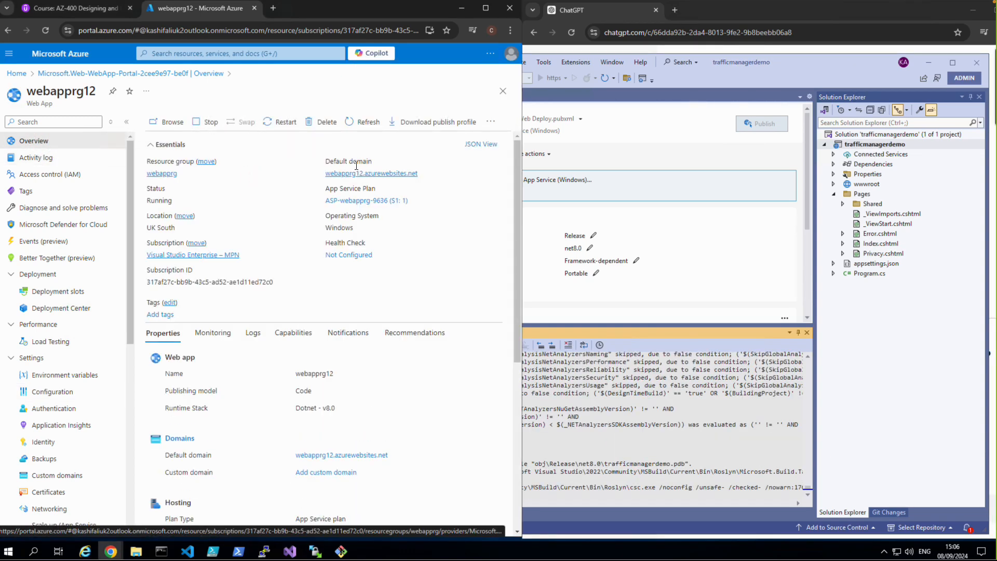
left_click(359, 176)
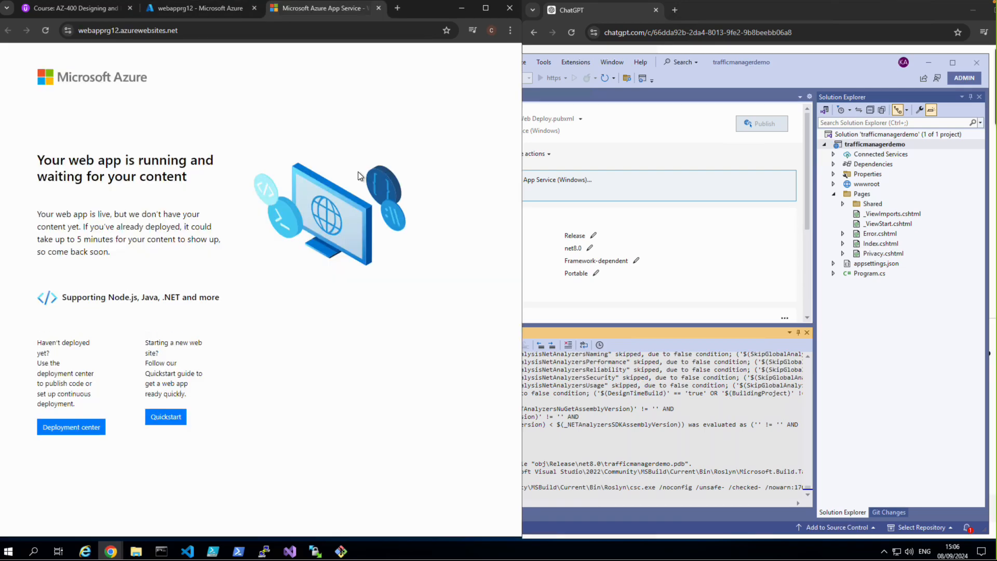
left_click(176, 8)
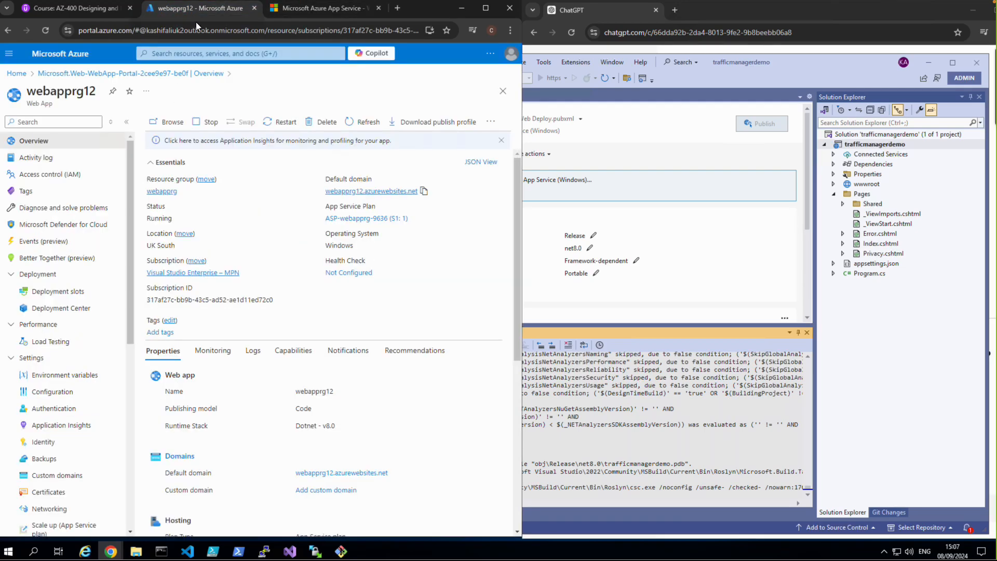
Step: Return to Visual Studio, dismiss the publish error, and publish the project using the webapprg12 - Web Deploy1.pubxml profile
left_click(696, 232)
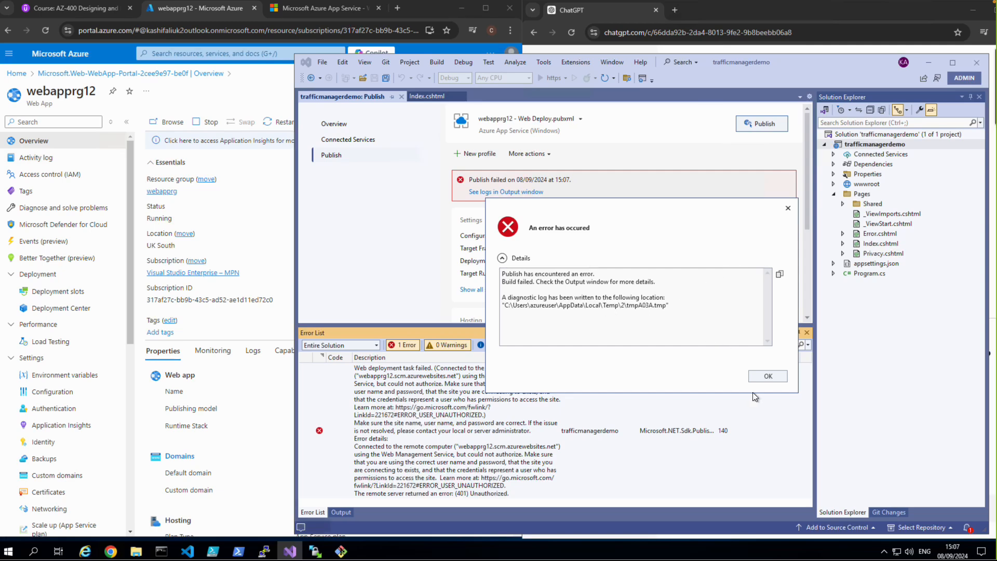
left_click(763, 375)
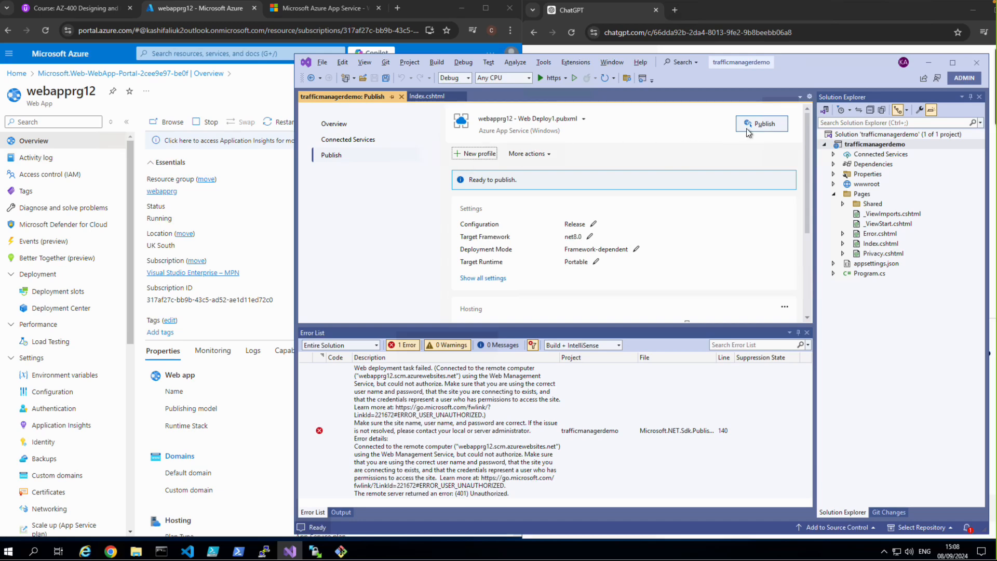
left_click(760, 125)
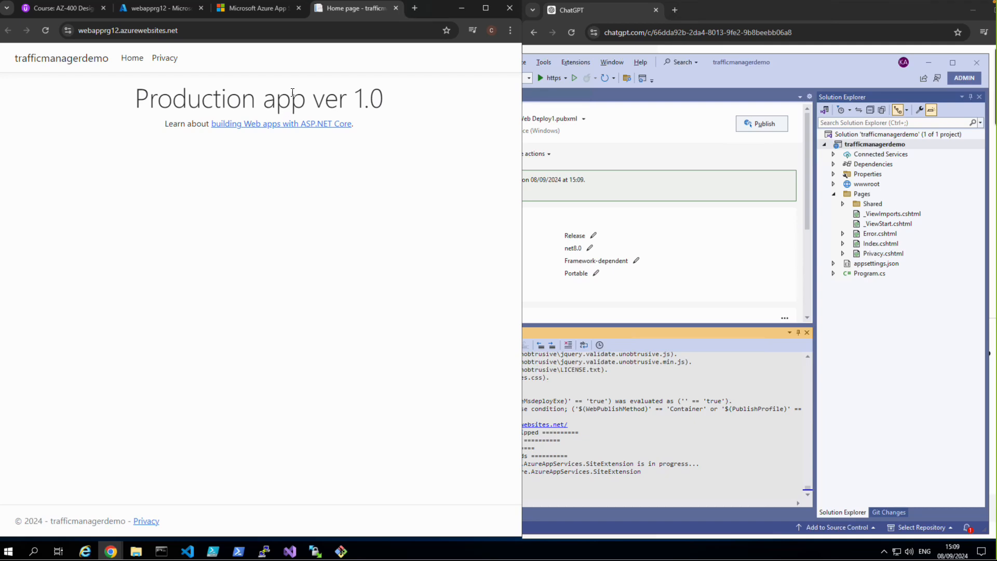
Step: Reload the earlier webapprg12.azurewebsites.net page in the browser and compare it with the web app's overview in the Azure portal
left_click(257, 11)
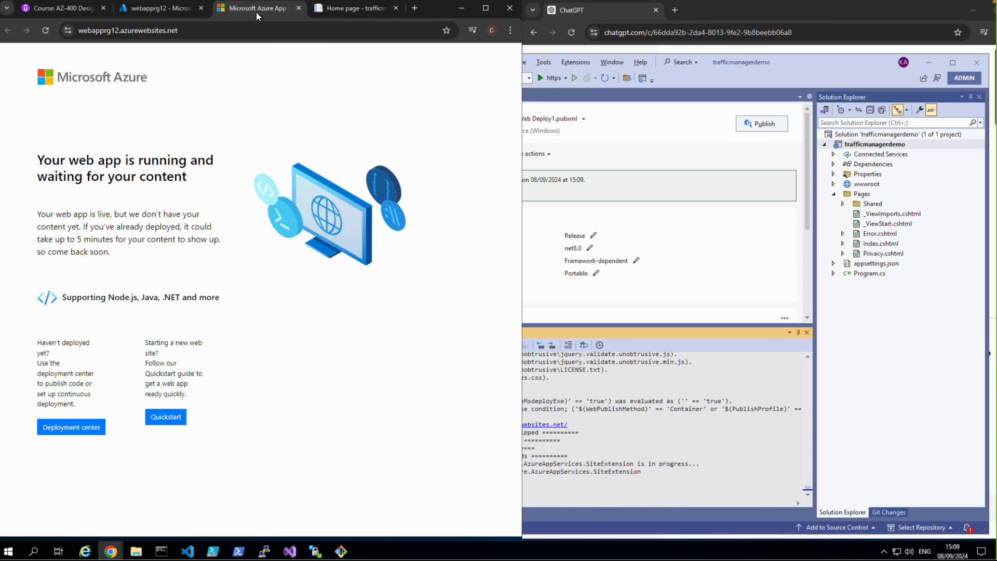
left_click(45, 30)
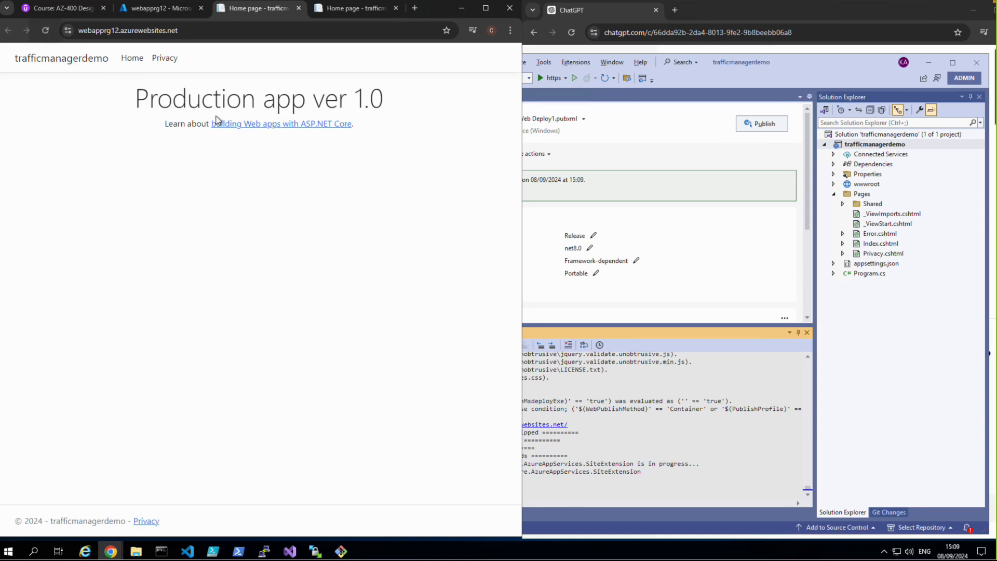
left_click(140, 9)
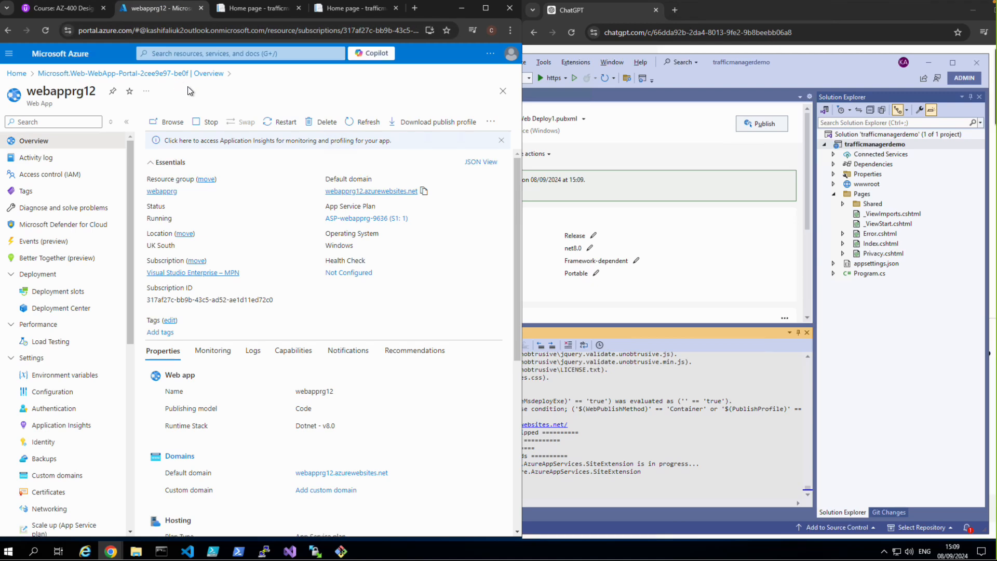
left_click(242, 14)
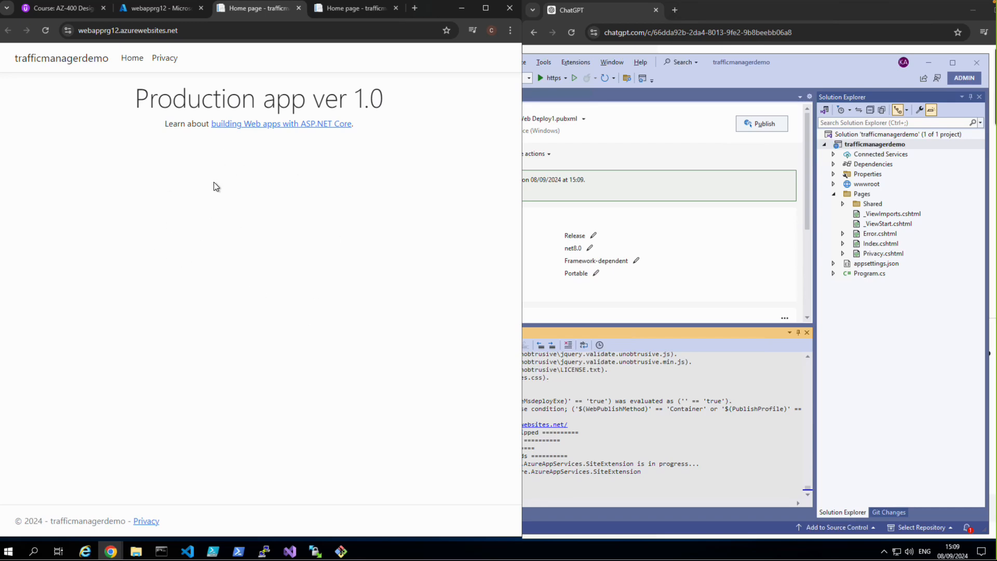
Step: In Visual Studio, change the h1 heading in Index.cshtml to "new feature for stagging app ver 1.0" and save the file
left_click(719, 252)
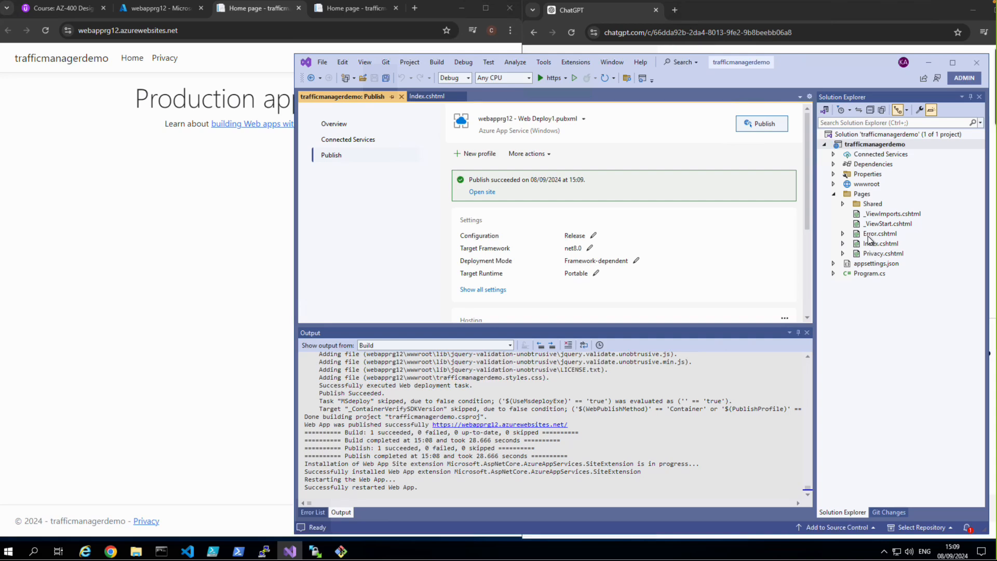
double_click(866, 244)
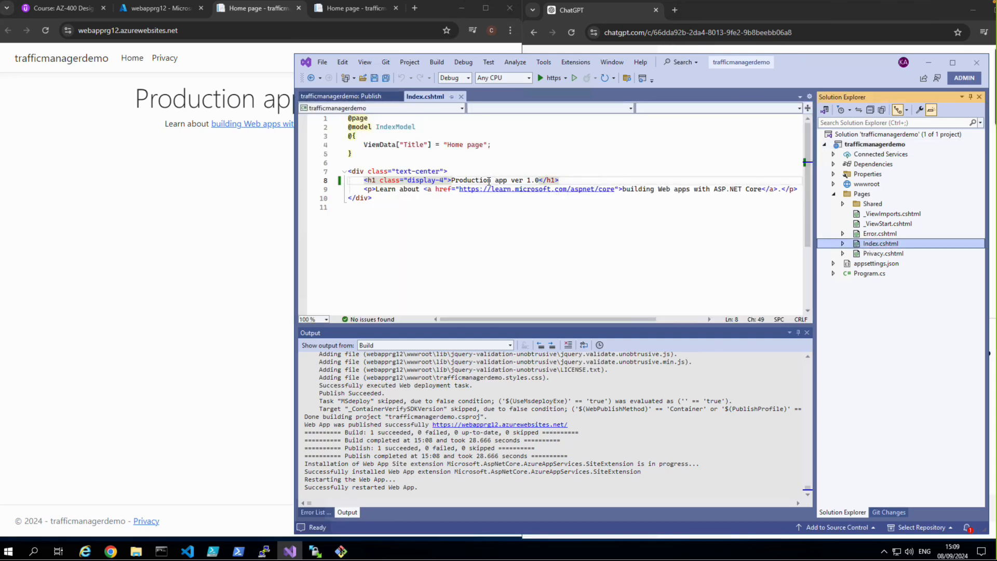
left_click_drag(491, 181, 455, 182)
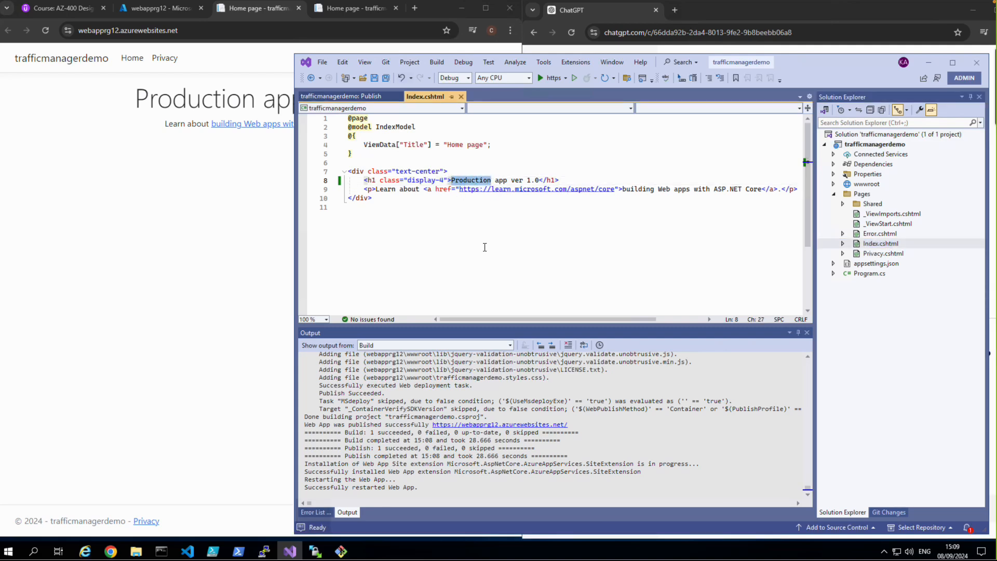
type("new feature")
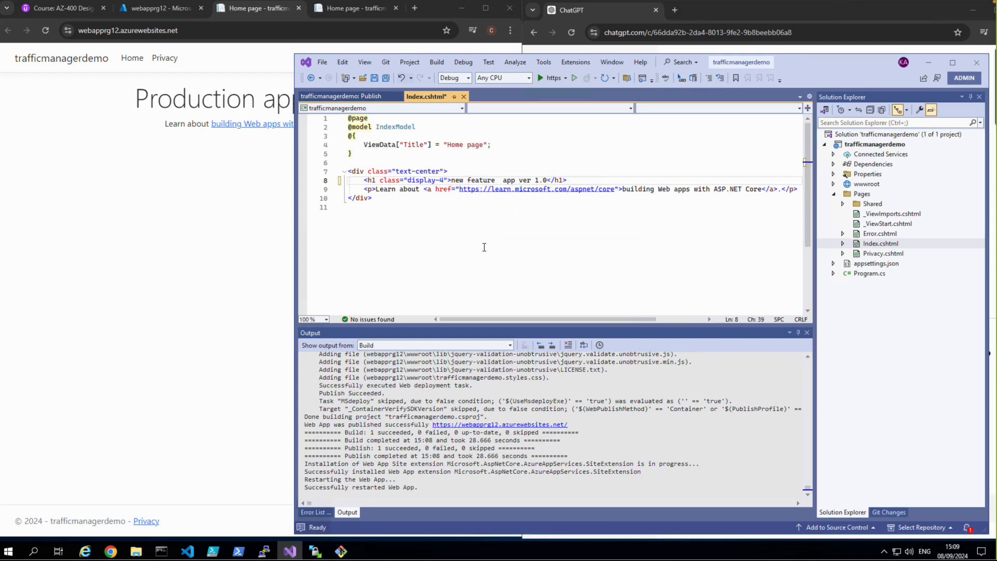
type("for stagging")
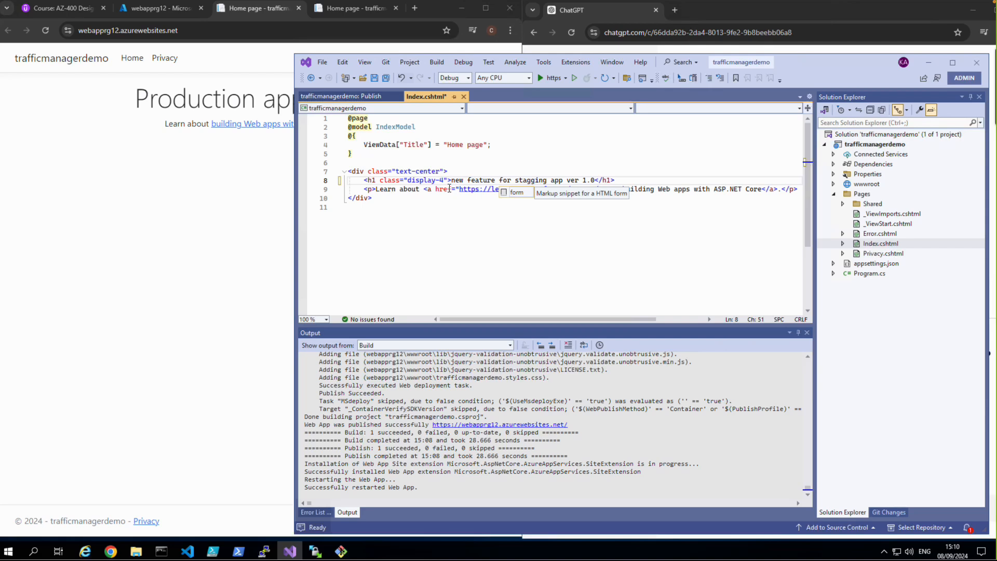
left_click(387, 80)
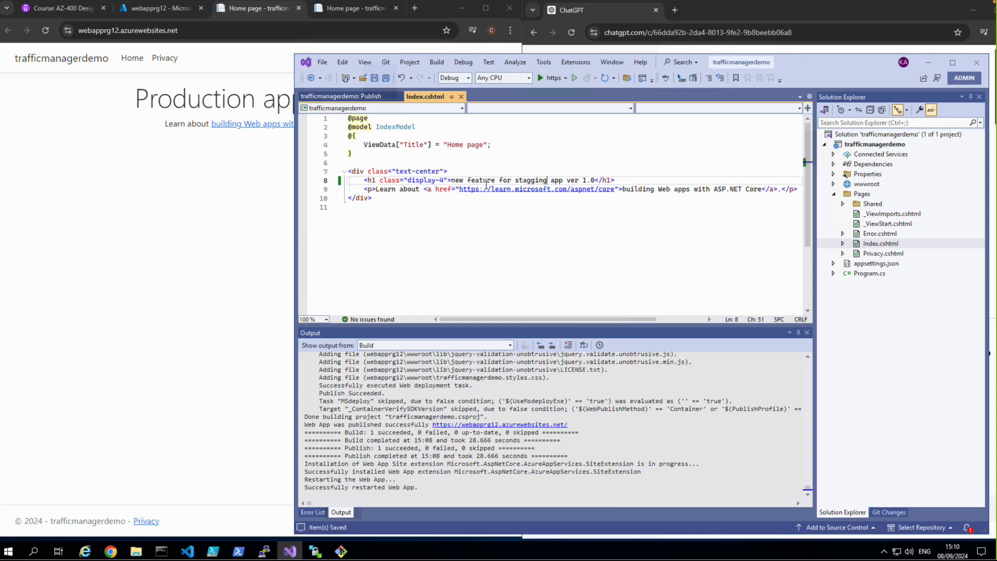
Step: Switch to the Azure portal in the browser and open the Deployment slots page of webapprg12
left_click(241, 228)
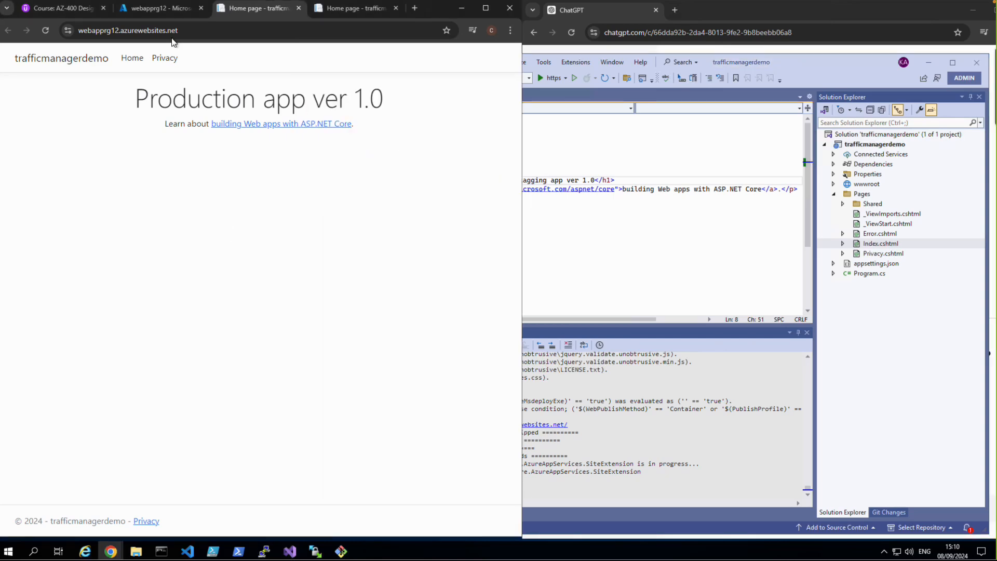
left_click(155, 12)
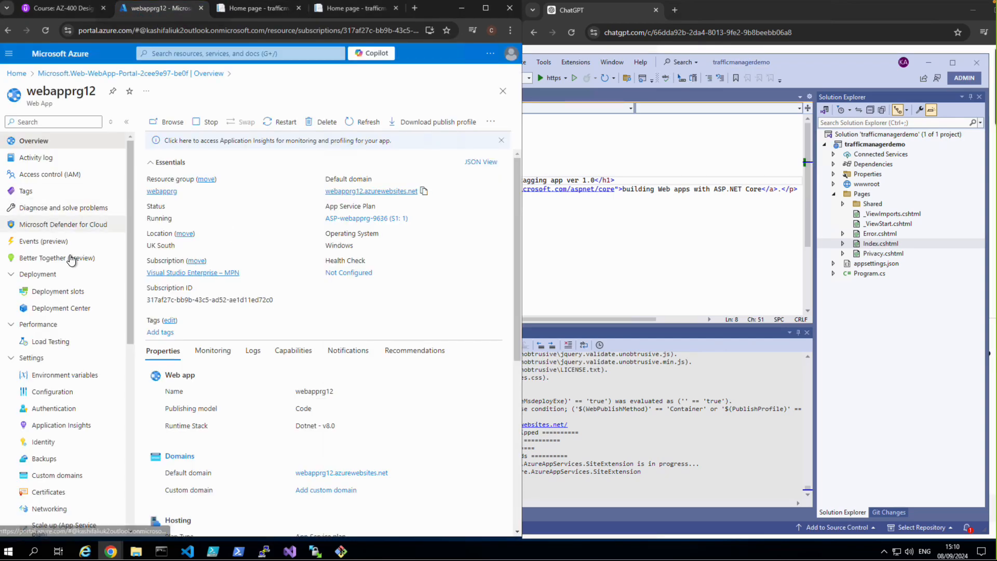
left_click(59, 292)
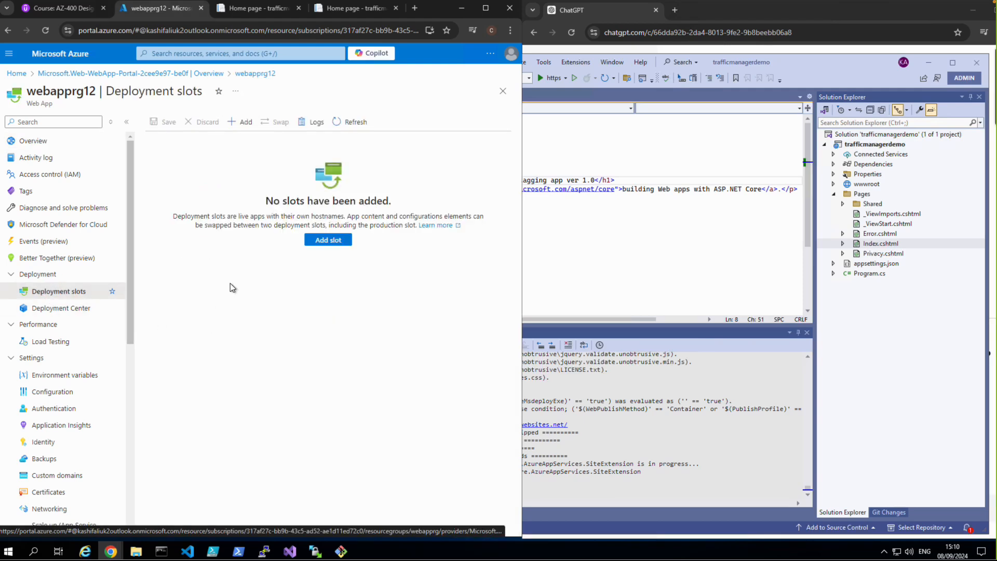
Step: Open the form for adding a deployment slot to webapprg12
left_click(315, 239)
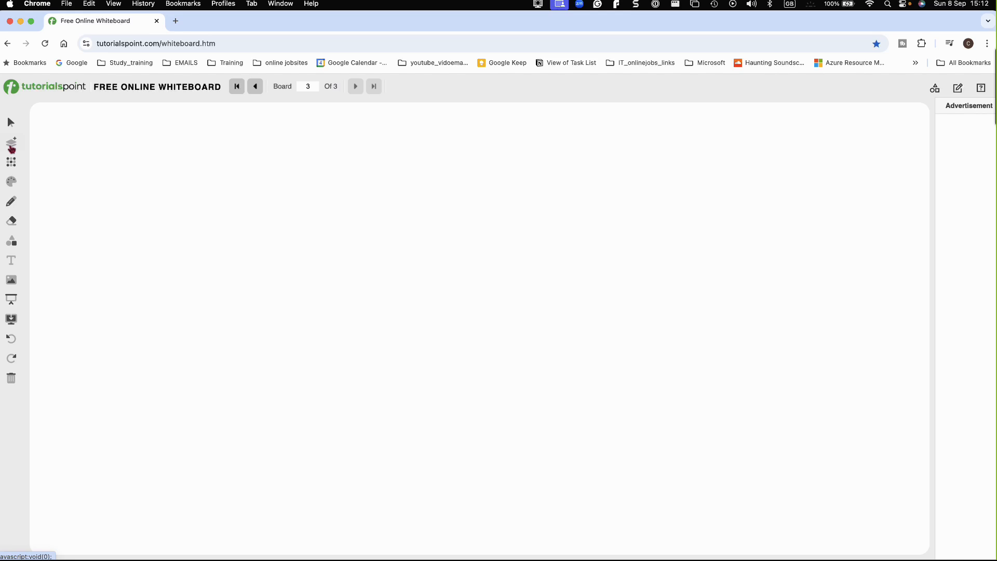
Step: On the online whiteboard, draw a box labelled "prodapp" and write "Ver 1.0" and "New Feature" below it
left_click_drag(103, 144, 102, 183)
mouse_move(104, 144)
left_mouse_down()
mouse_move(161, 151)
mouse_move(134, 185)
mouse_move(101, 191)
left_mouse_up()
mouse_move(170, 178)
left_mouse_down()
mouse_move(175, 165)
mouse_move(234, 162)
left_mouse_up()
mouse_move(103, 225)
left_mouse_down()
mouse_move(128, 221)
mouse_move(132, 234)
mouse_move(136, 222)
mouse_move(142, 232)
mouse_move(188, 223)
left_mouse_up()
left_click(177, 231)
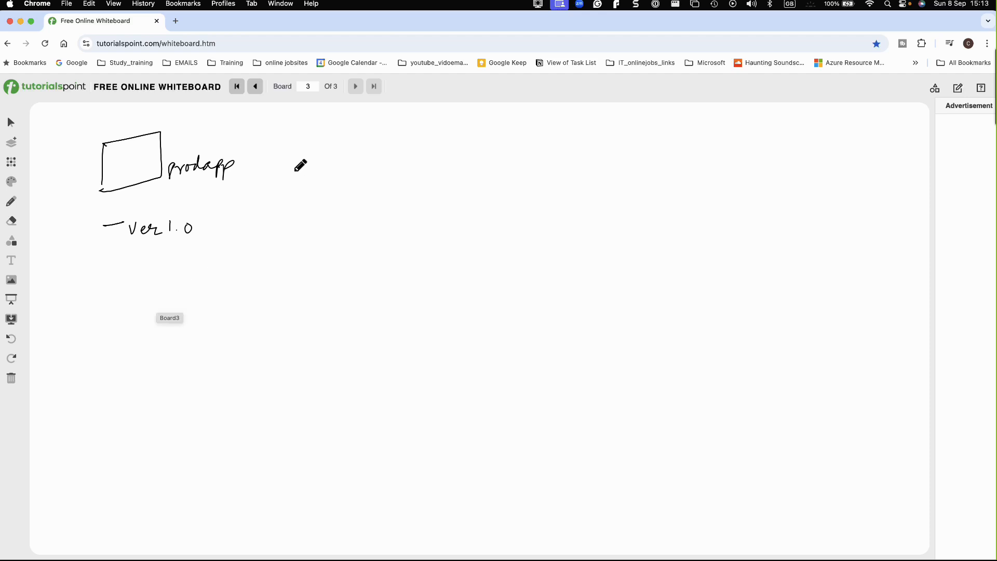
mouse_move(101, 303)
left_mouse_down()
mouse_move(164, 285)
mouse_move(221, 297)
left_mouse_up()
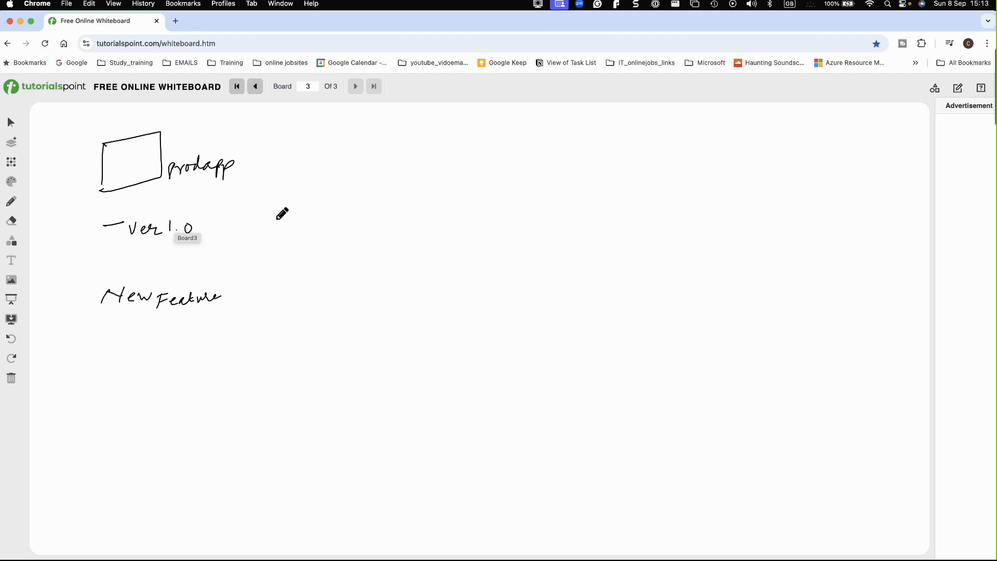
Step: Draw an arrow to a second box, label both boxes "App", and write notes about creating another slot in the web app for the staging app
mouse_move(169, 151)
left_mouse_down()
mouse_move(268, 142)
mouse_move(259, 160)
left_mouse_up()
mouse_move(241, 203)
left_mouse_down()
mouse_move(245, 192)
mouse_move(388, 197)
left_mouse_up()
mouse_move(277, 231)
left_mouse_down()
mouse_move(285, 238)
mouse_move(280, 226)
mouse_move(307, 236)
mouse_move(379, 228)
mouse_move(403, 231)
mouse_move(399, 243)
left_mouse_up()
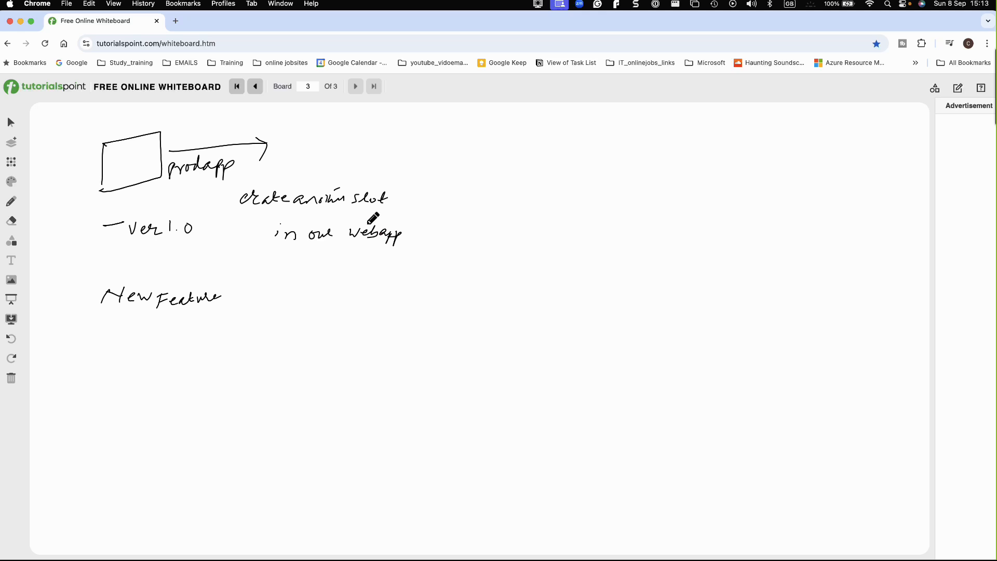
left_click_drag(333, 124, 331, 163)
mouse_move(414, 170)
left_mouse_down()
mouse_move(335, 173)
mouse_move(376, 155)
mouse_move(394, 159)
left_mouse_up()
left_click_drag(119, 171, 147, 158)
mouse_move(427, 193)
left_mouse_down()
mouse_move(416, 202)
mouse_move(517, 204)
left_mouse_up()
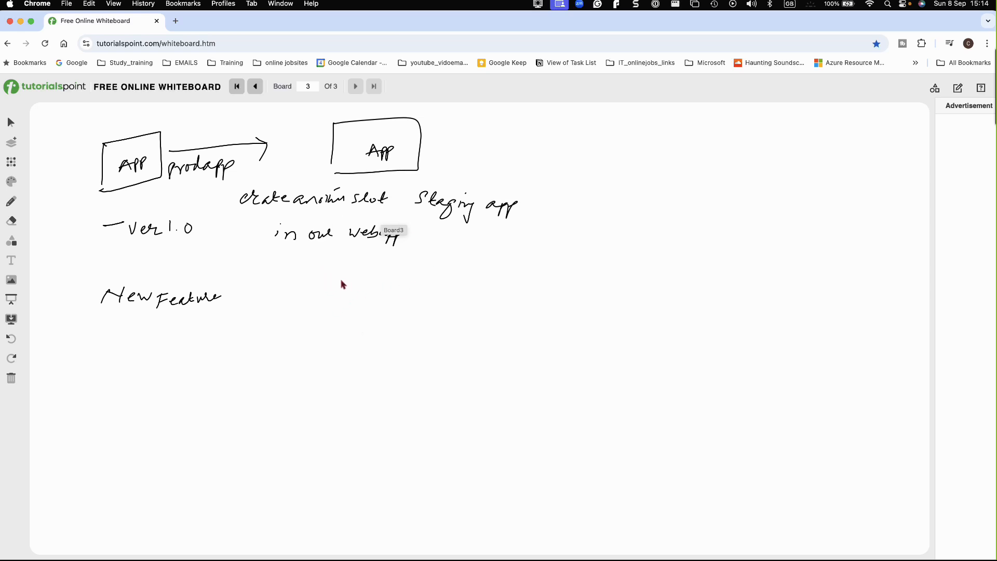
Step: Under "New Feature", write a note about changing the page in V.S to "New Feature ver 2.0"
mouse_move(170, 332)
left_mouse_down()
mouse_move(212, 323)
mouse_move(249, 334)
mouse_move(458, 324)
left_mouse_up()
left_click(245, 330)
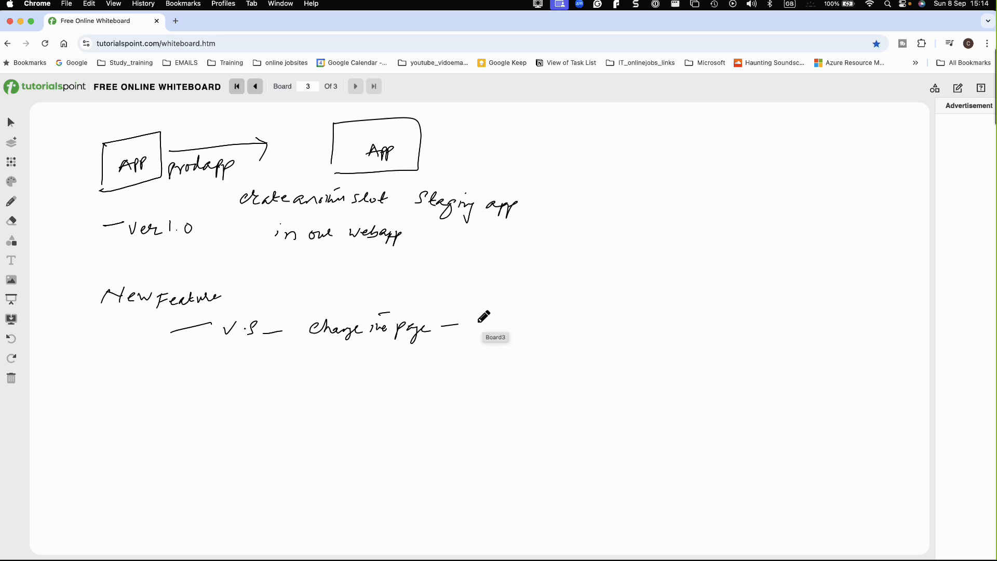
mouse_move(479, 321)
left_mouse_down()
mouse_move(581, 329)
mouse_move(573, 318)
mouse_move(662, 331)
left_mouse_up()
left_click(653, 335)
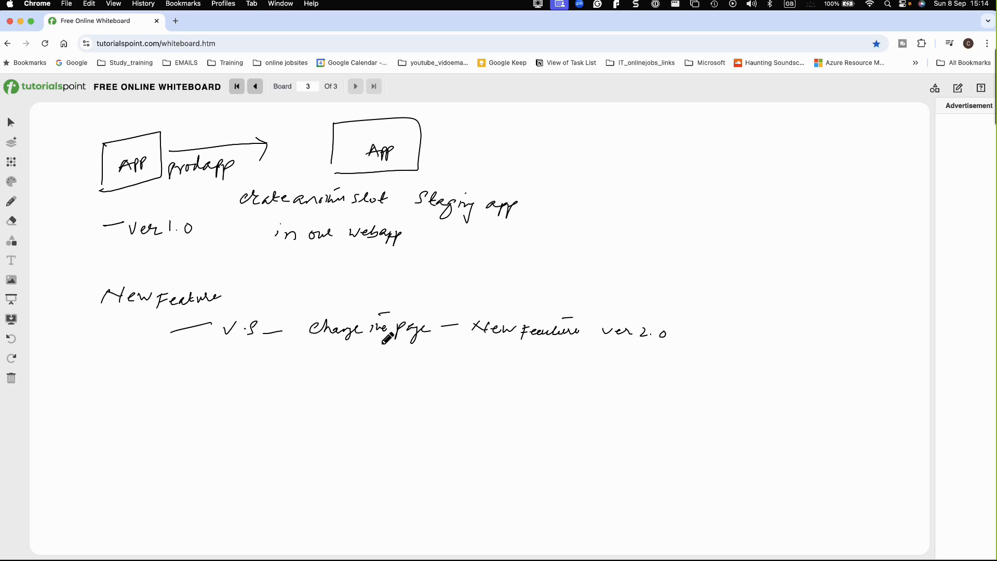
Step: Underline "Ver 1.0" and the page-change note, then add more handwritten notes below, starting with a number 2
mouse_move(137, 246)
left_mouse_down()
mouse_move(172, 245)
mouse_move(191, 265)
mouse_move(218, 267)
left_mouse_up()
left_click_drag(129, 368, 151, 372)
left_click_drag(263, 357, 306, 350)
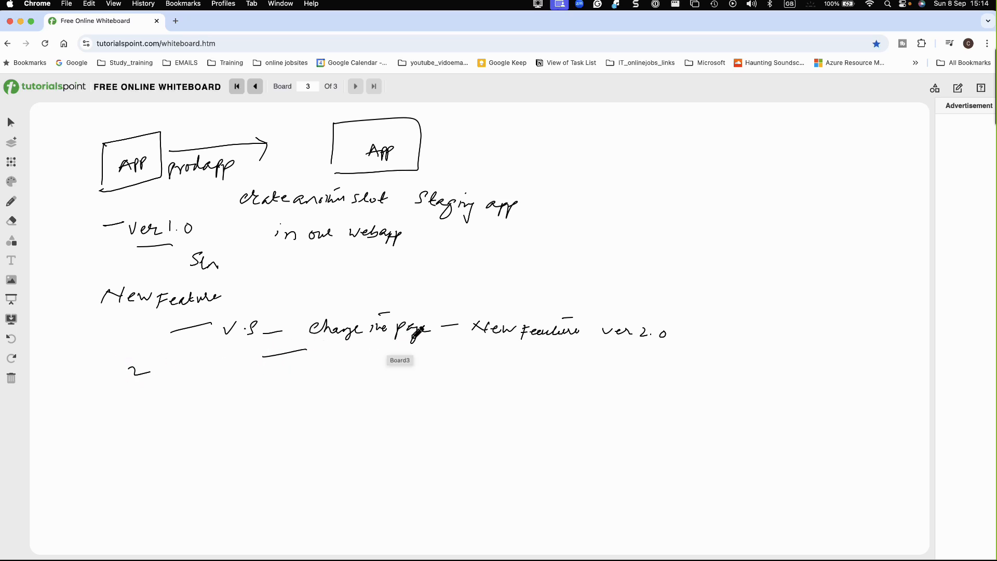
mouse_move(119, 396)
left_mouse_down()
mouse_move(122, 409)
mouse_move(149, 400)
left_mouse_up()
mouse_move(161, 411)
left_mouse_down()
mouse_move(163, 399)
mouse_move(252, 390)
mouse_move(311, 405)
mouse_move(363, 395)
mouse_move(394, 410)
left_mouse_up()
left_click(264, 384)
mouse_move(388, 400)
left_mouse_down()
mouse_move(577, 382)
mouse_move(692, 396)
left_mouse_up()
left_click(529, 394)
Step: Switch back to the Azure portal, return to webapprg12's Deployment slots page, and refresh the list
key("ctrl+Right")
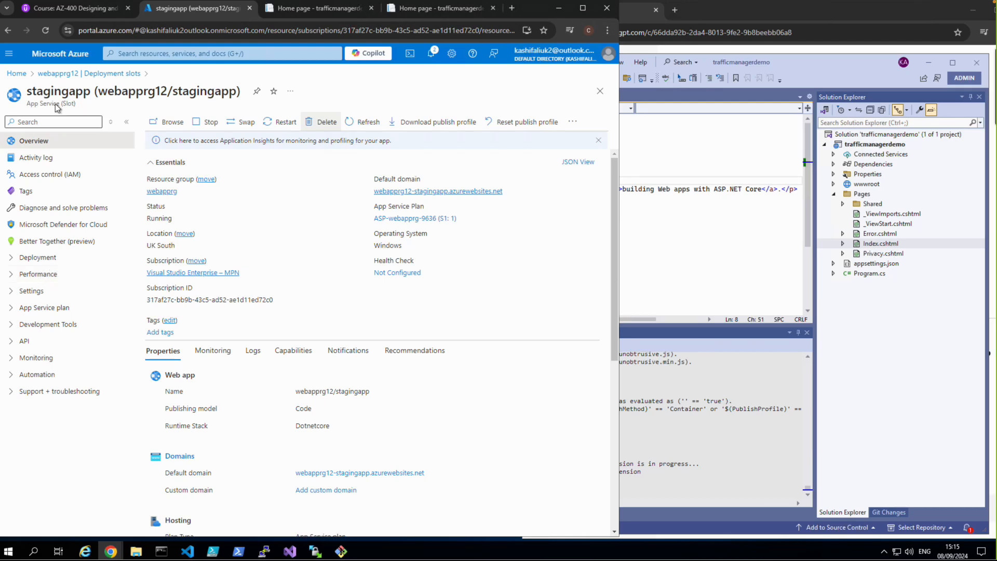
left_click(55, 74)
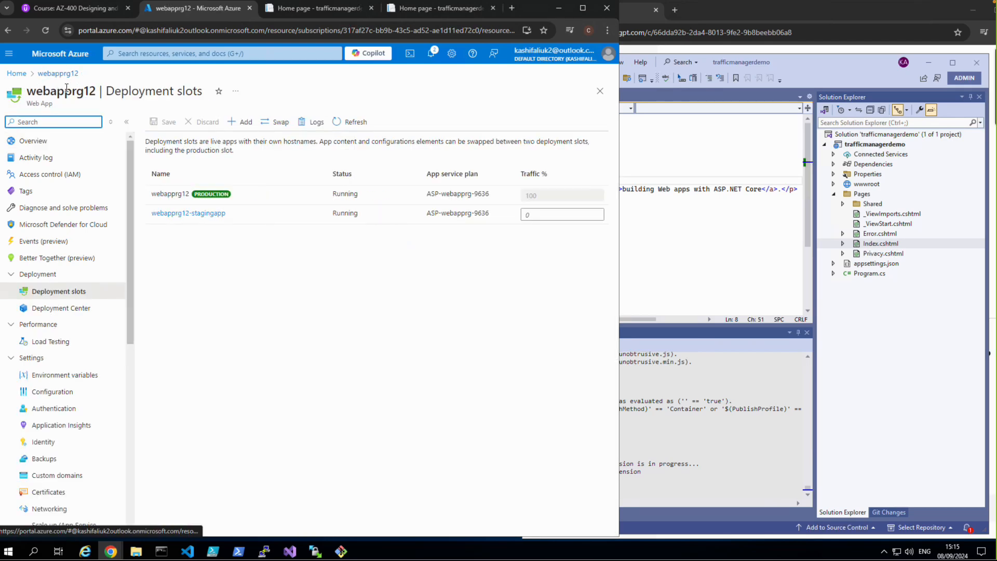
left_click(352, 121)
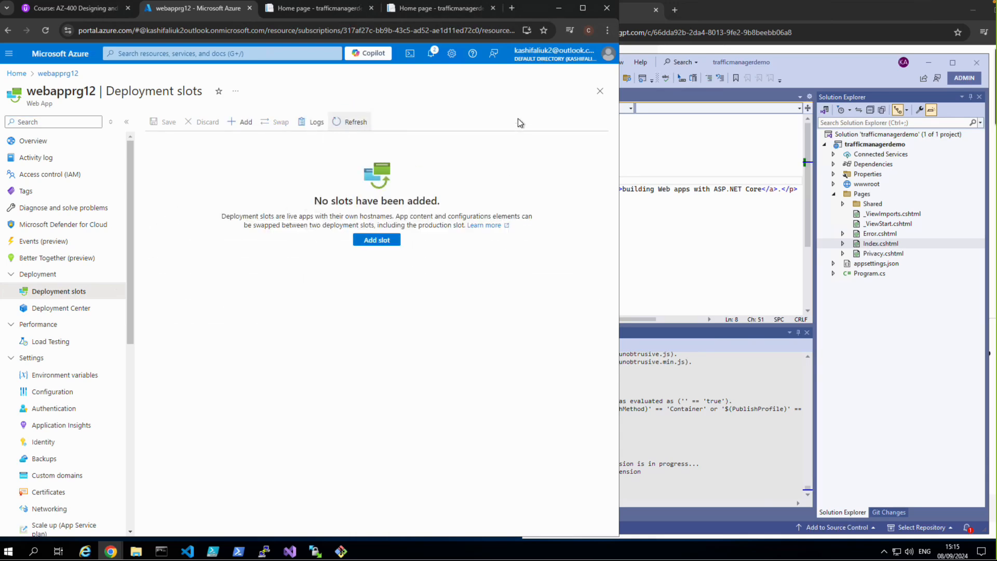
Step: Add a deployment slot named stagingapp to webapprg12, cloning its settings from webapprg12
left_click(377, 240)
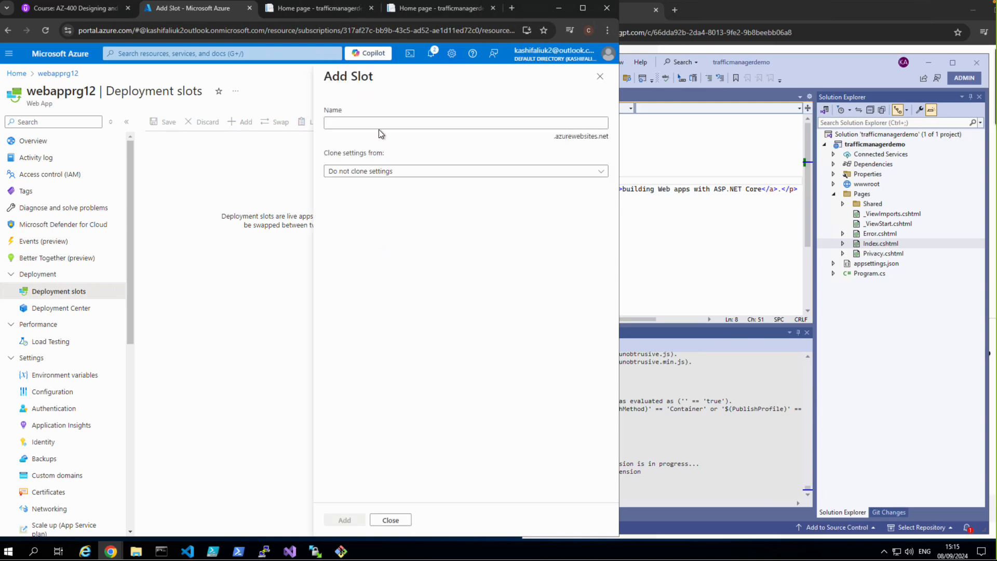
left_click(379, 125)
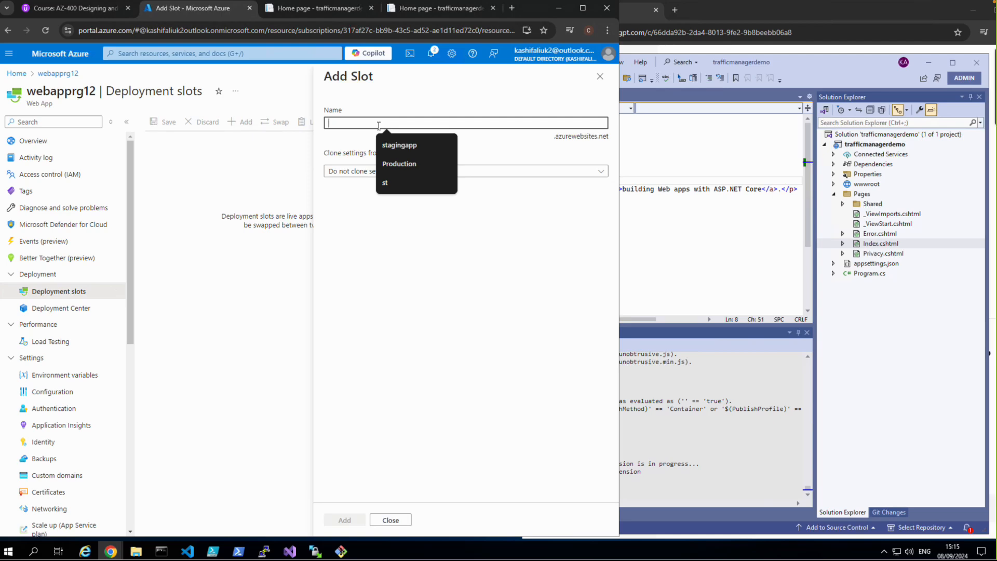
type("stg")
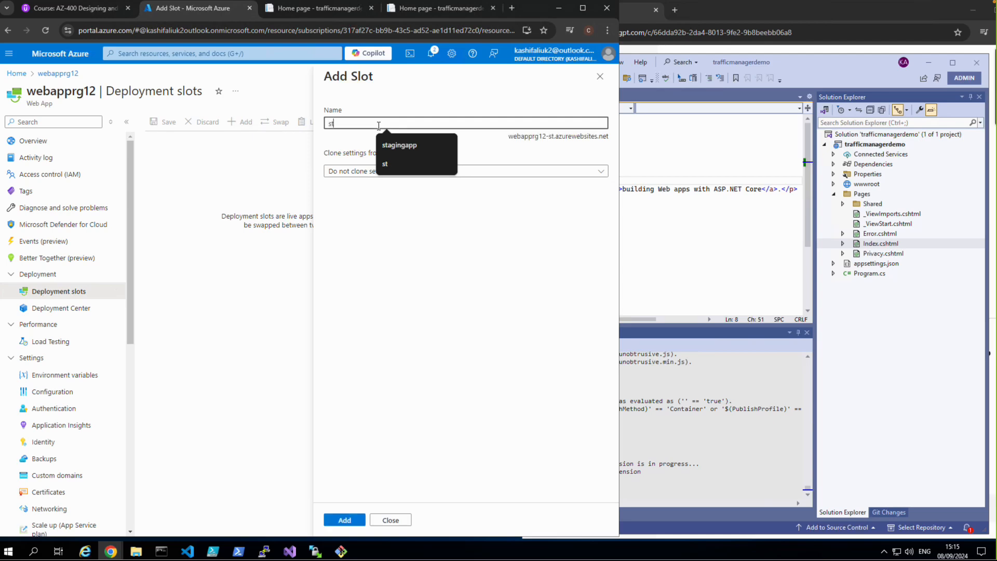
key("BackSpace")
key("BackSpace")
type("tagi")
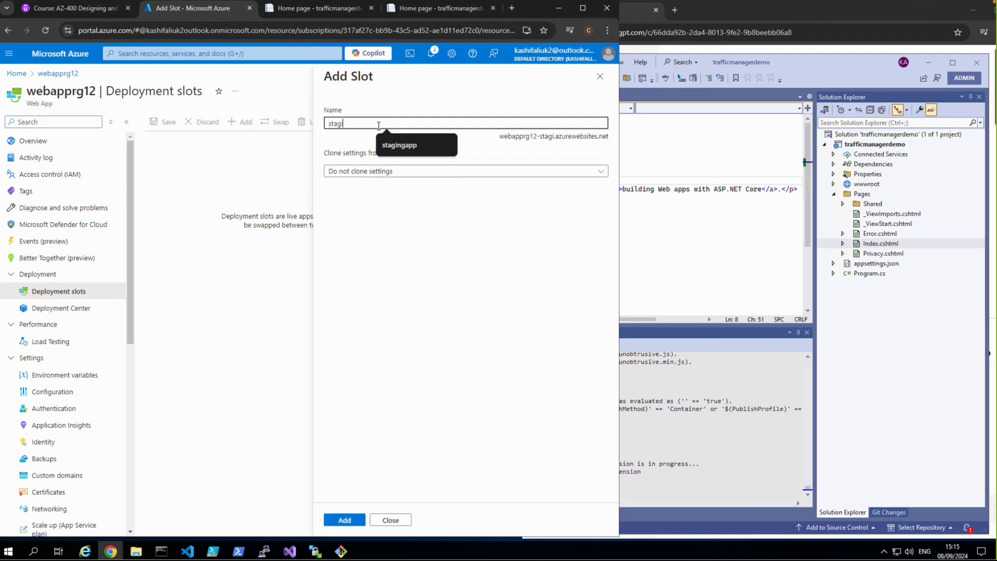
type("ngapp")
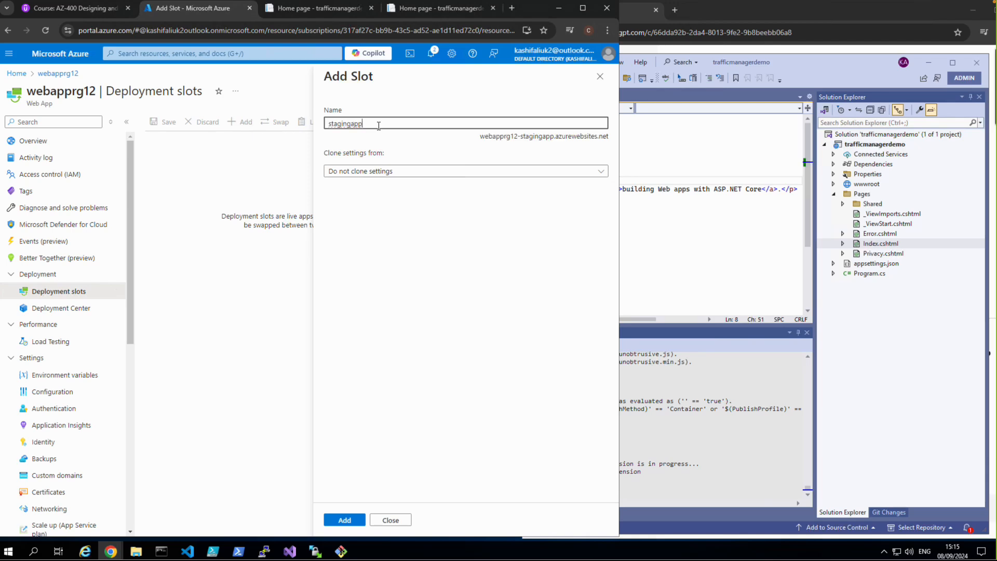
left_click(533, 171)
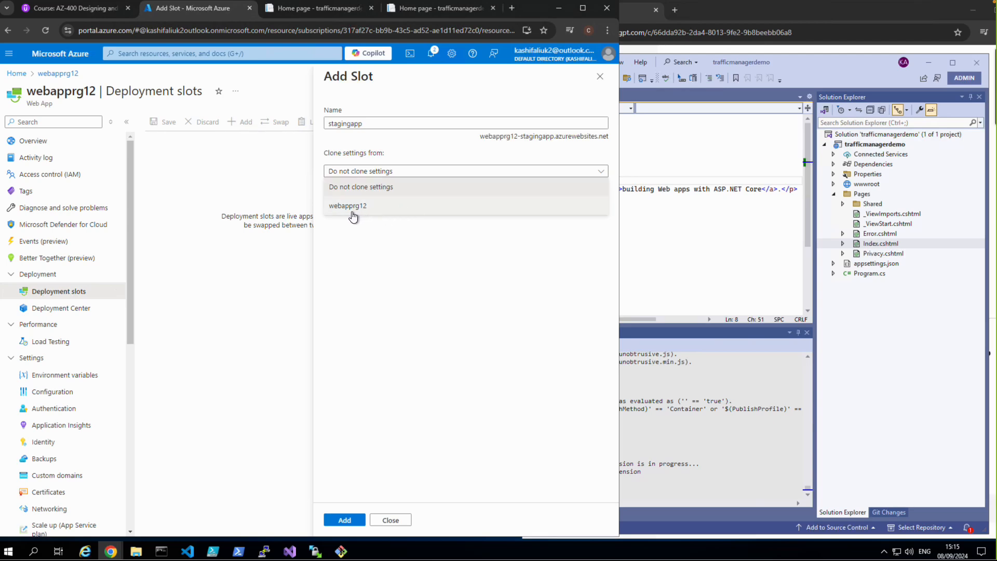
left_click(349, 207)
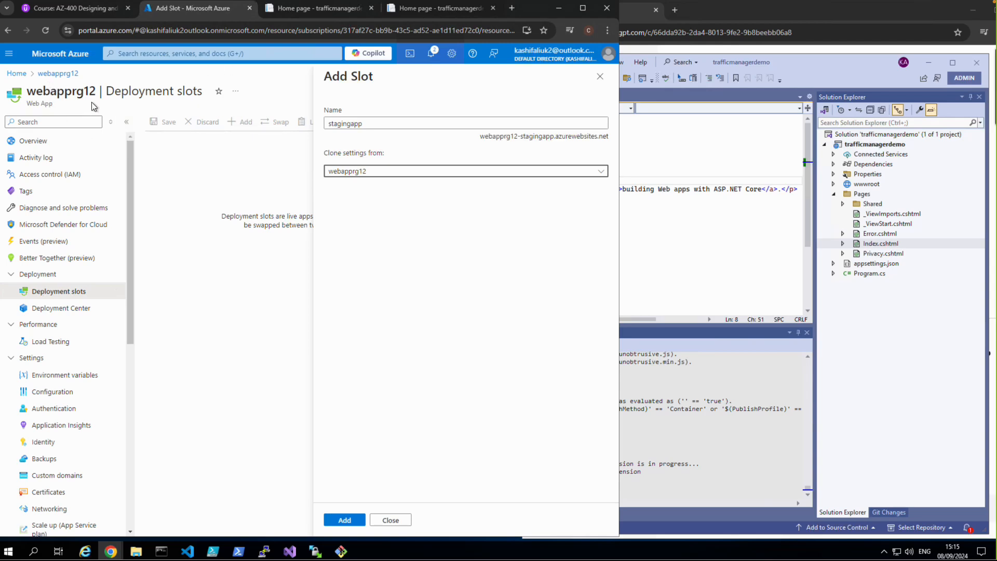
left_click(353, 516)
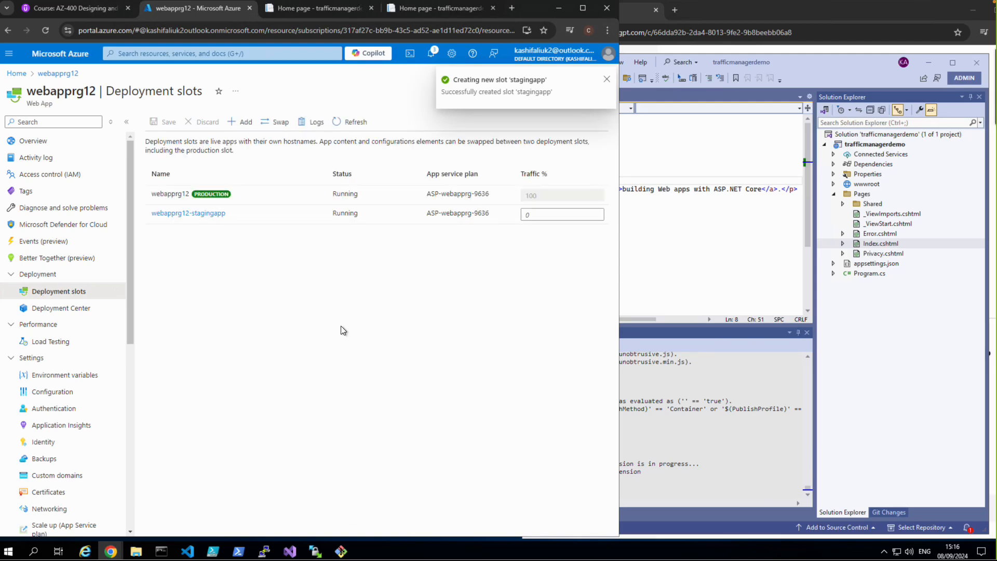
Step: Open the webapprg12-stagingapp slot, view its default domain site in the browser, and return to the portal
left_click(188, 216)
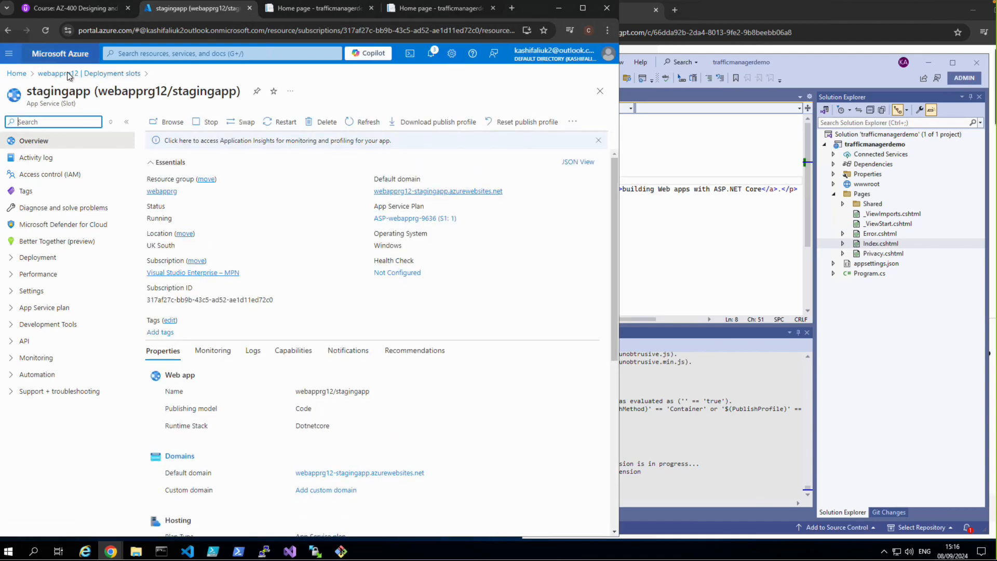
left_click(439, 191)
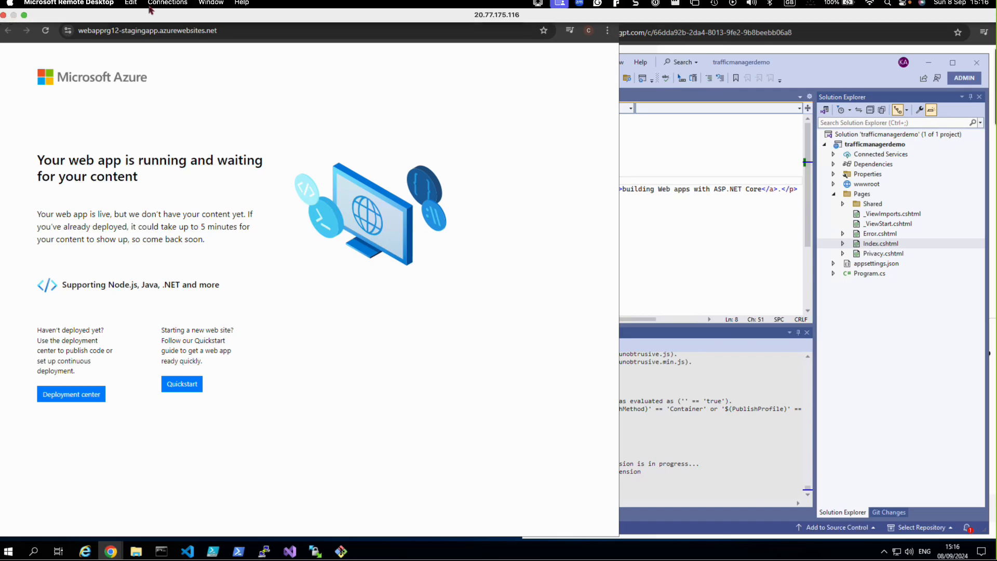
left_click(142, 11)
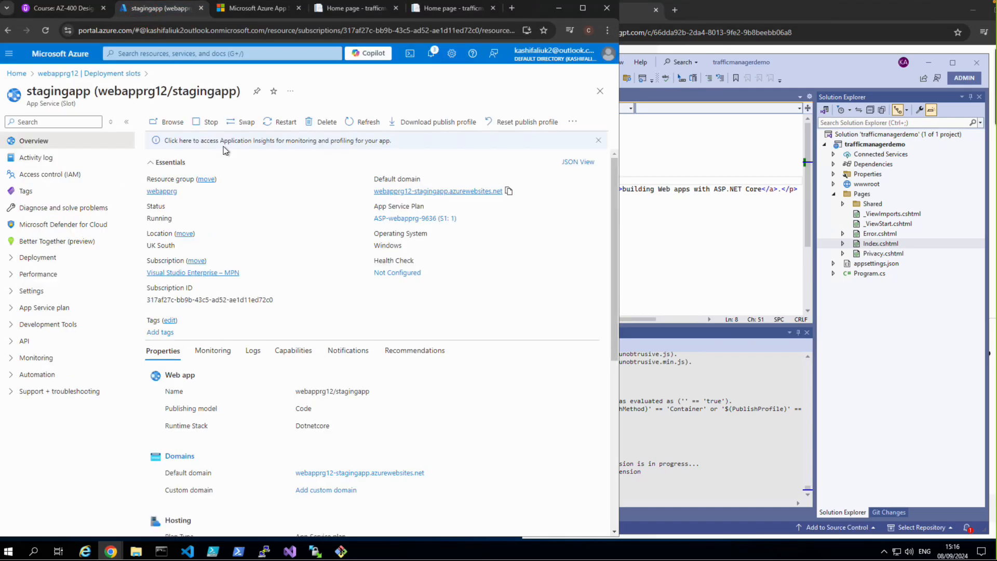
Step: Return to webapprg12's overview, close the two old Home page tabs, and open the webapprg12.azurewebsites.net production site
left_click(81, 74)
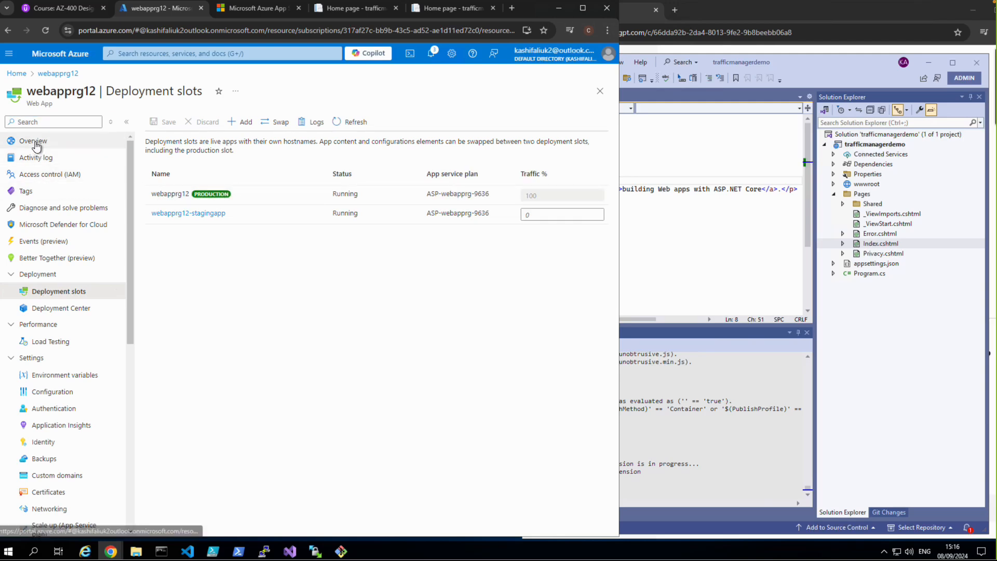
left_click(33, 141)
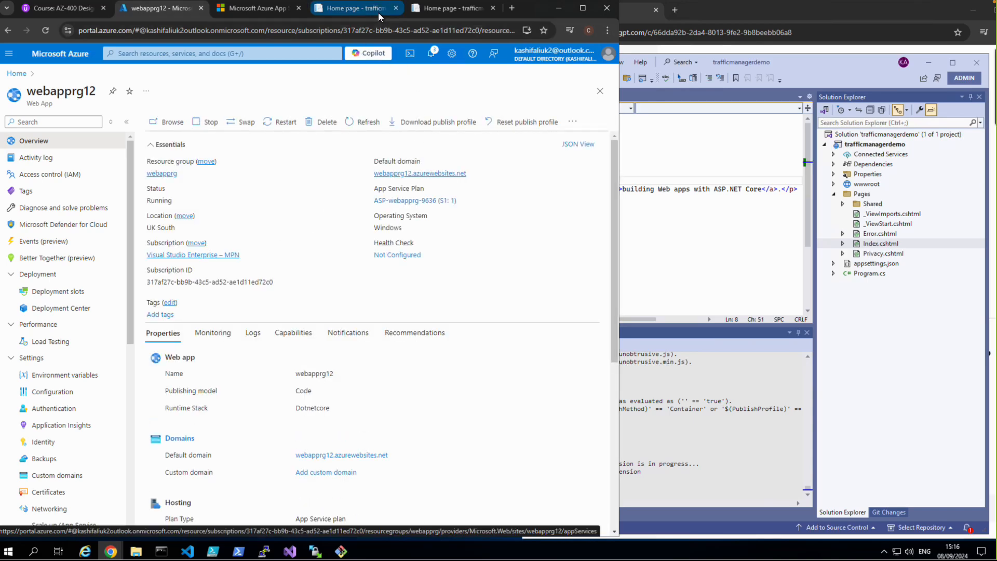
left_click(395, 9)
left_click(395, 9)
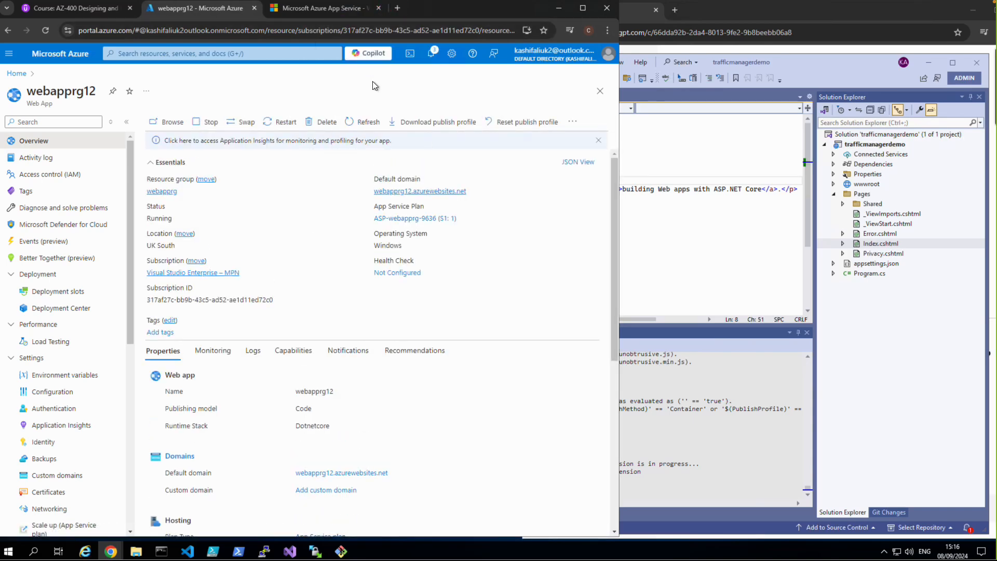
left_click(415, 191)
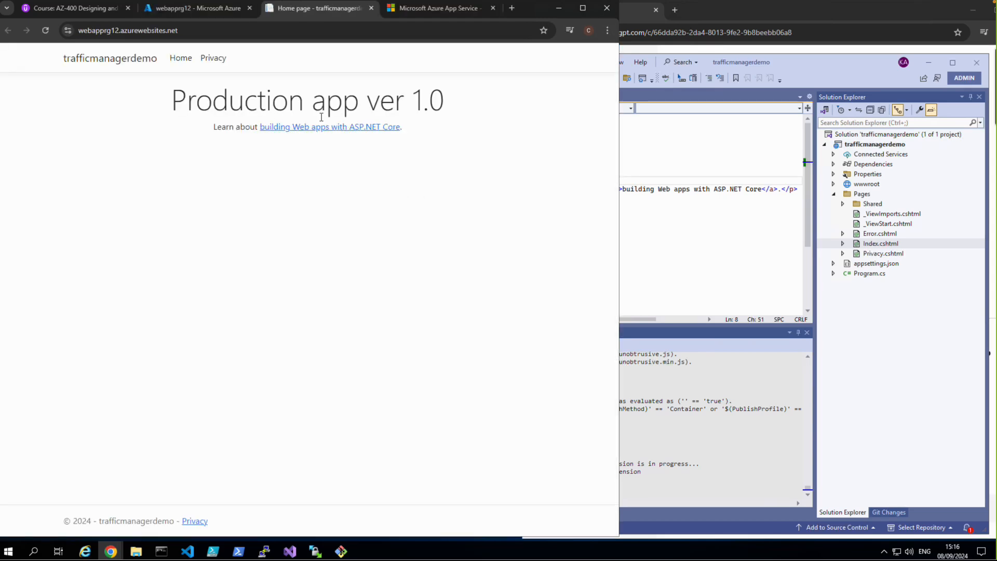
Step: Duplicate the webapprg12 portal tab, open the webapprg12-stagingapp slot in it, and browse to the slot's default domain
left_click(196, 11)
right_click(197, 10)
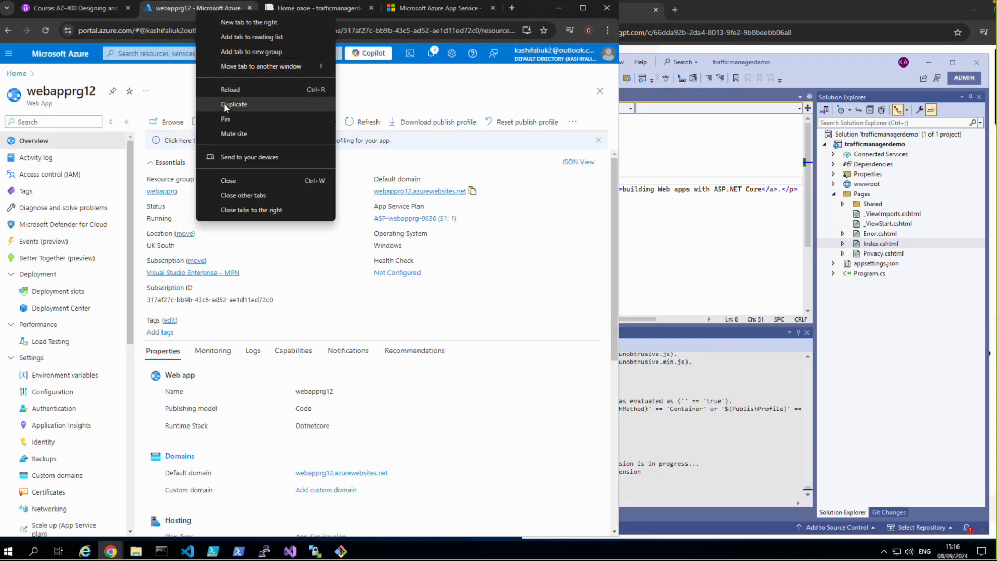
left_click(223, 104)
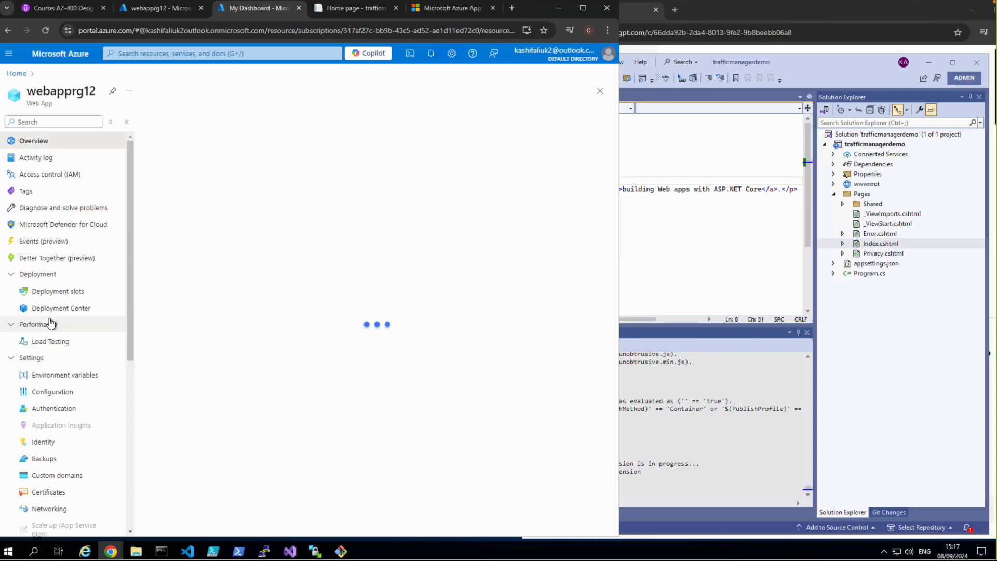
left_click(57, 292)
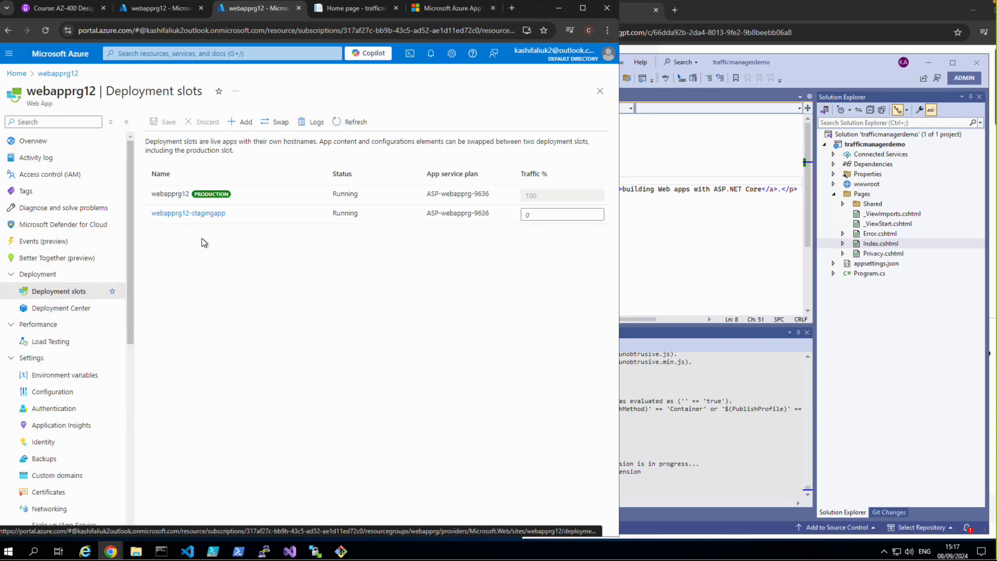
left_click(200, 213)
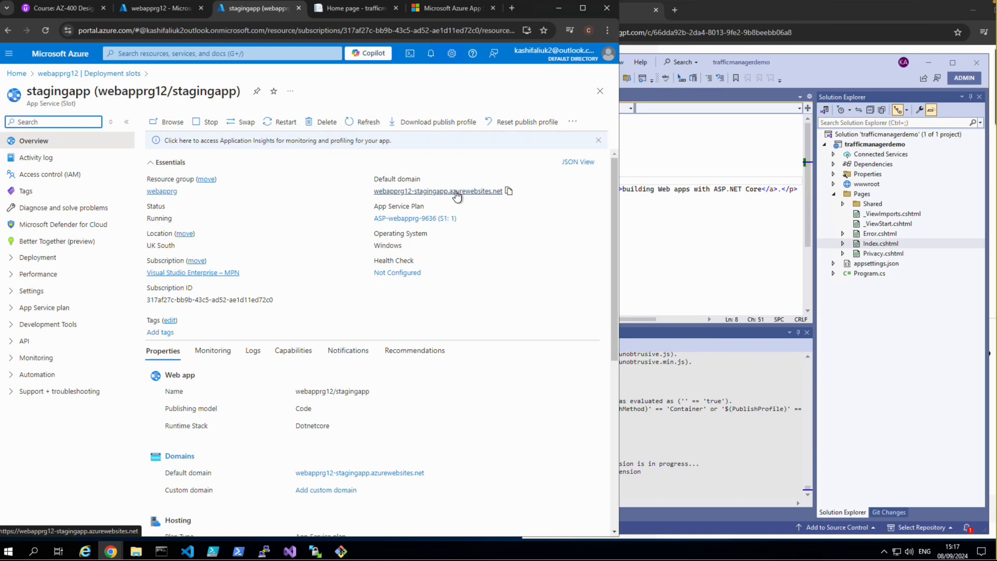
left_click(455, 191)
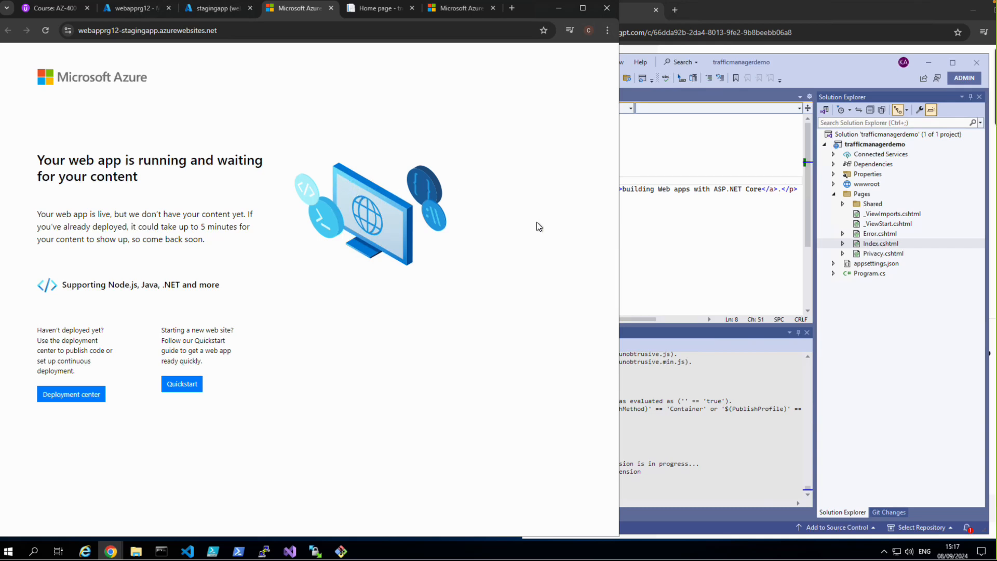
Step: Switch to Visual Studio and save Index.cshtml with the new-feature heading
left_click(666, 238)
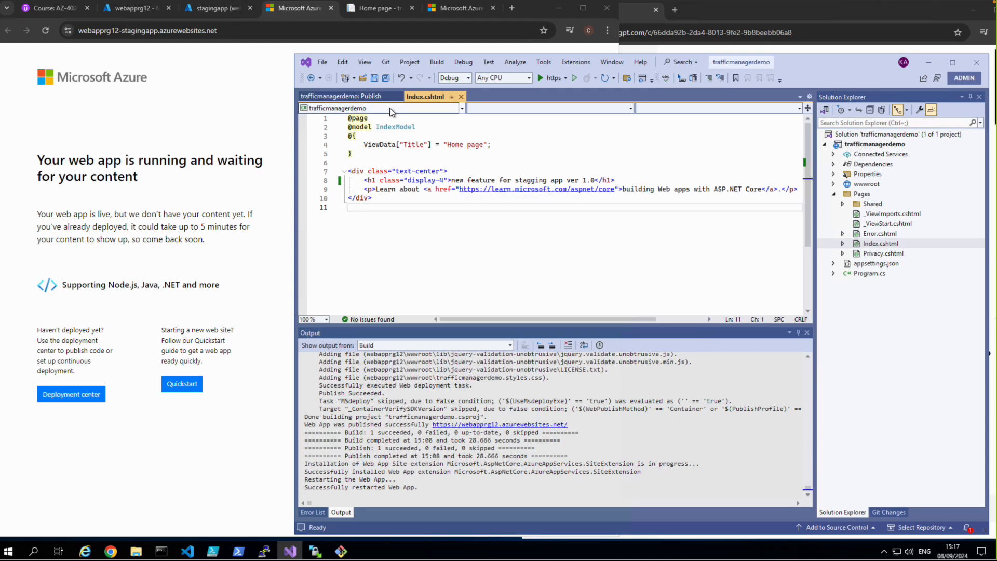
left_click(385, 78)
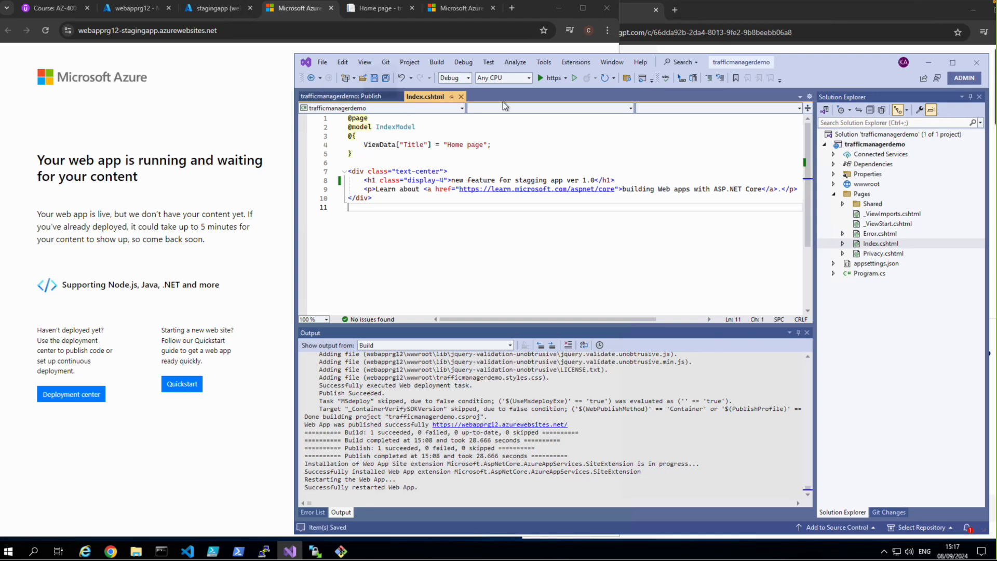
right_click(843, 144)
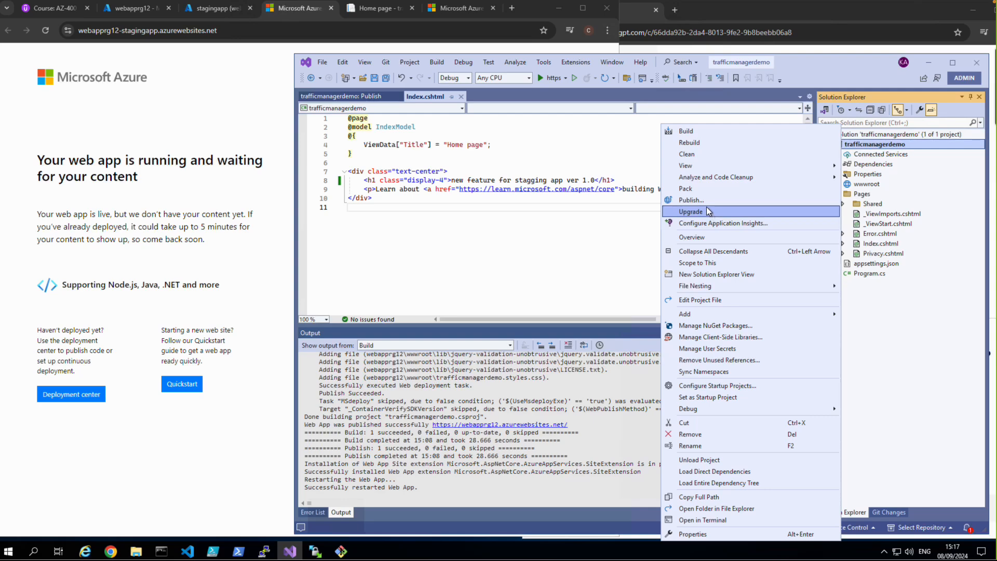
left_click(707, 210)
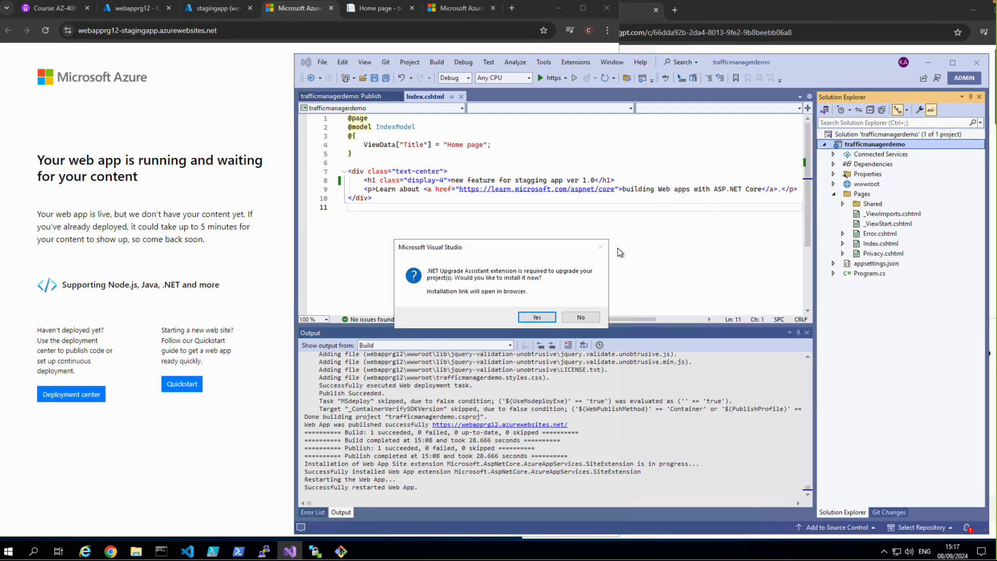
left_click(580, 317)
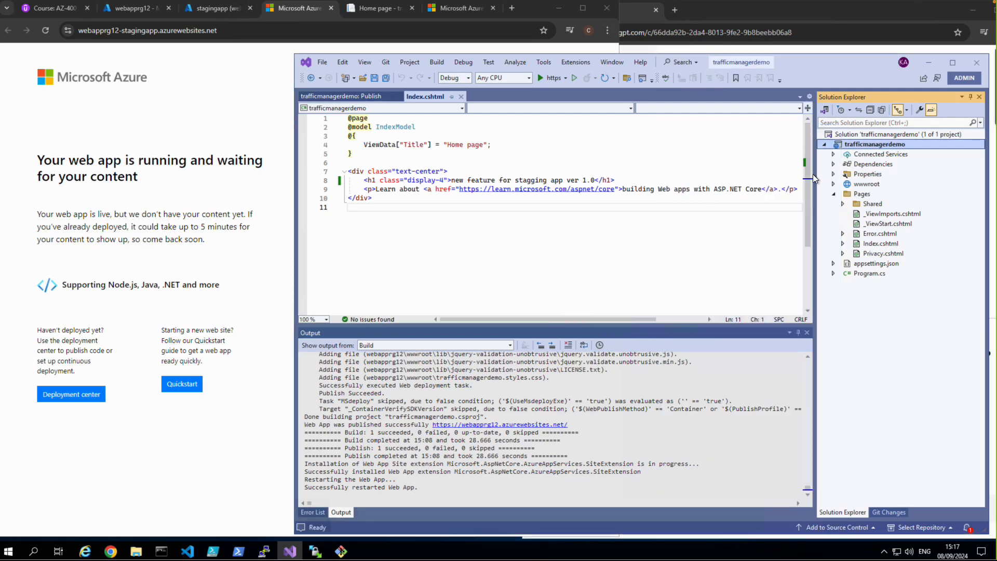
Step: Start a new publish profile for the trafficmanagerdemo project, targeting Azure and Azure App Service (Windows)
right_click(856, 147)
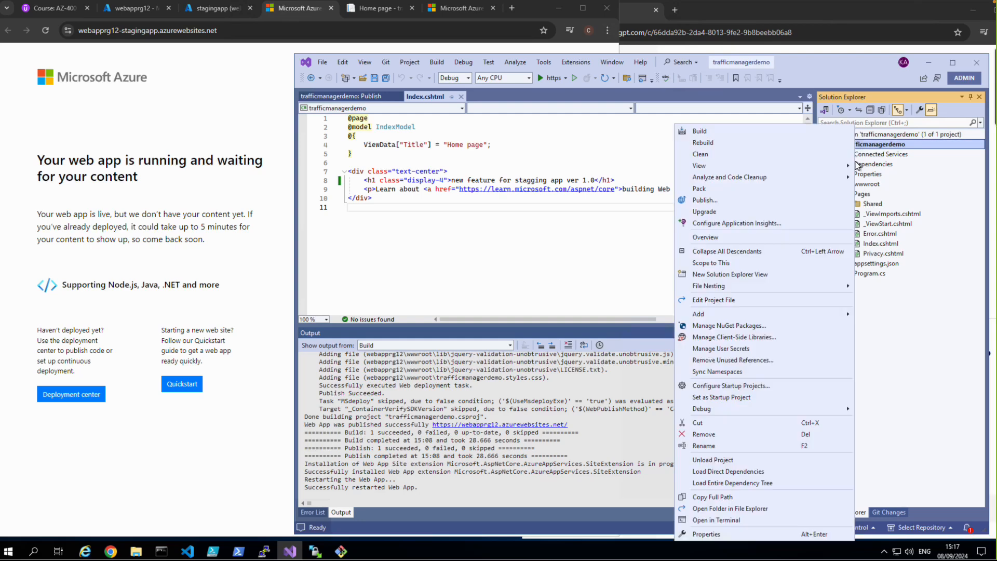
left_click(705, 200)
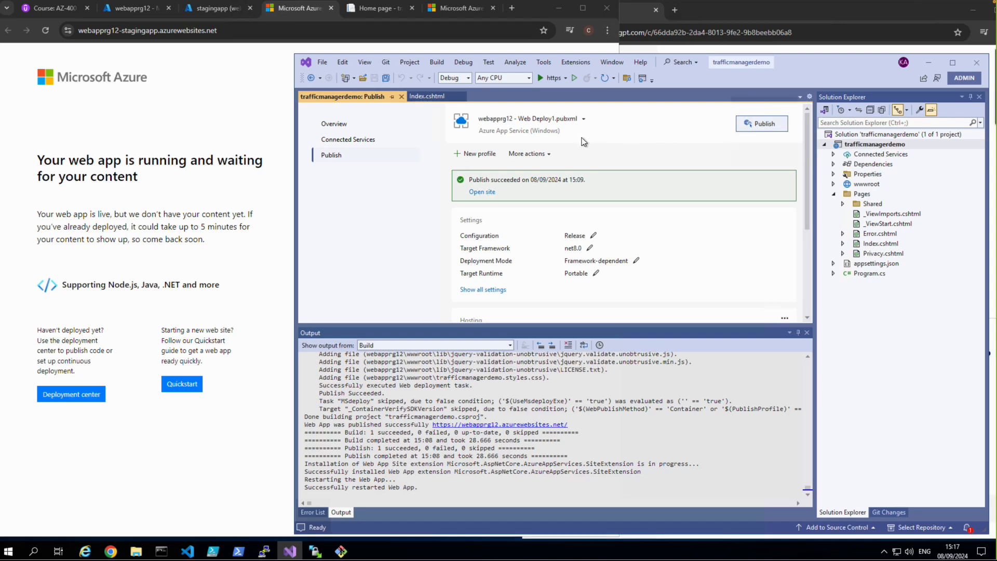
left_click(475, 153)
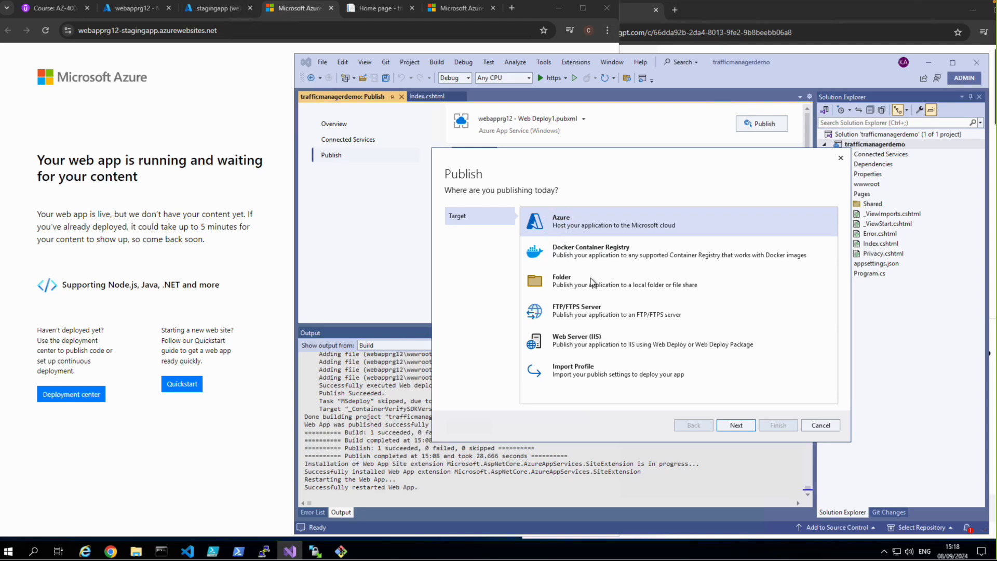
left_click(732, 424)
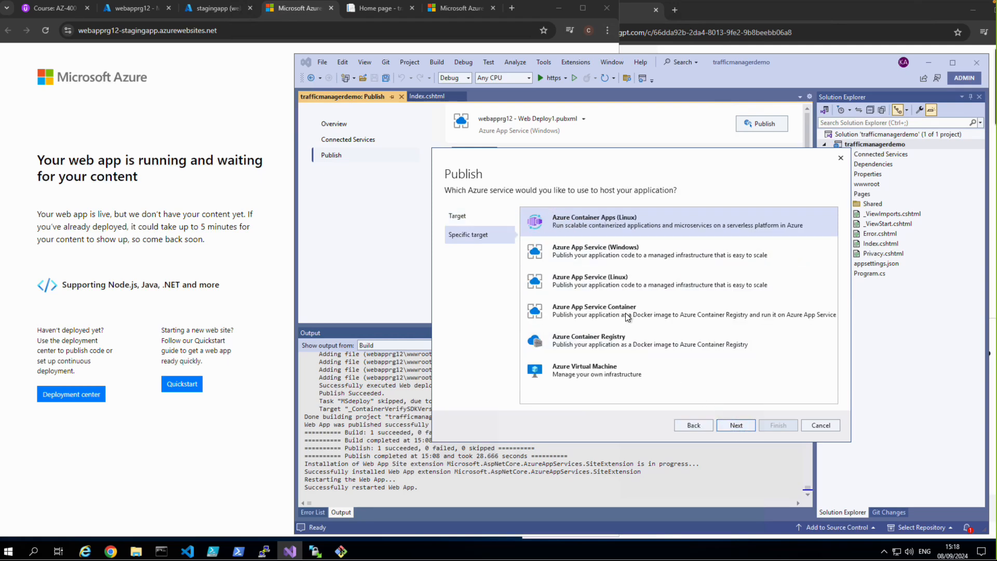
left_click(594, 261)
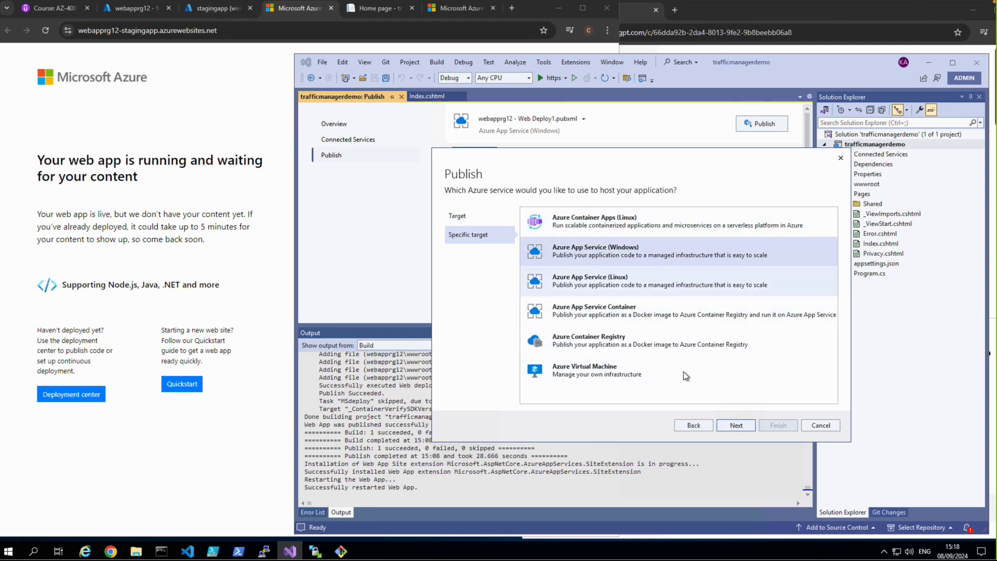
left_click(733, 425)
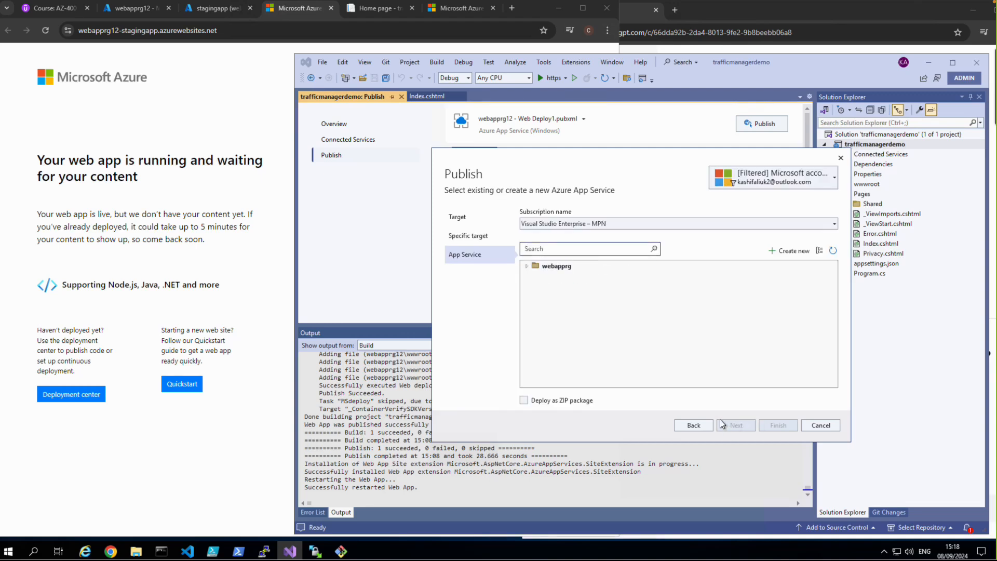
Step: Choose the stagingapp deployment slot under webapprg12 in the webapprg group and create the publish profile
left_click(527, 266)
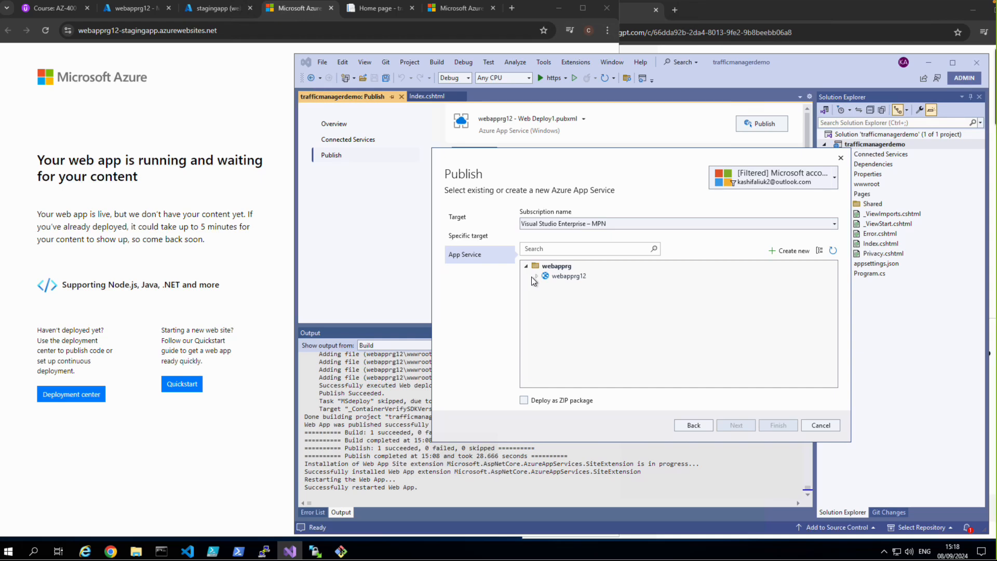
left_click(537, 276)
left_click(546, 285)
left_click(584, 298)
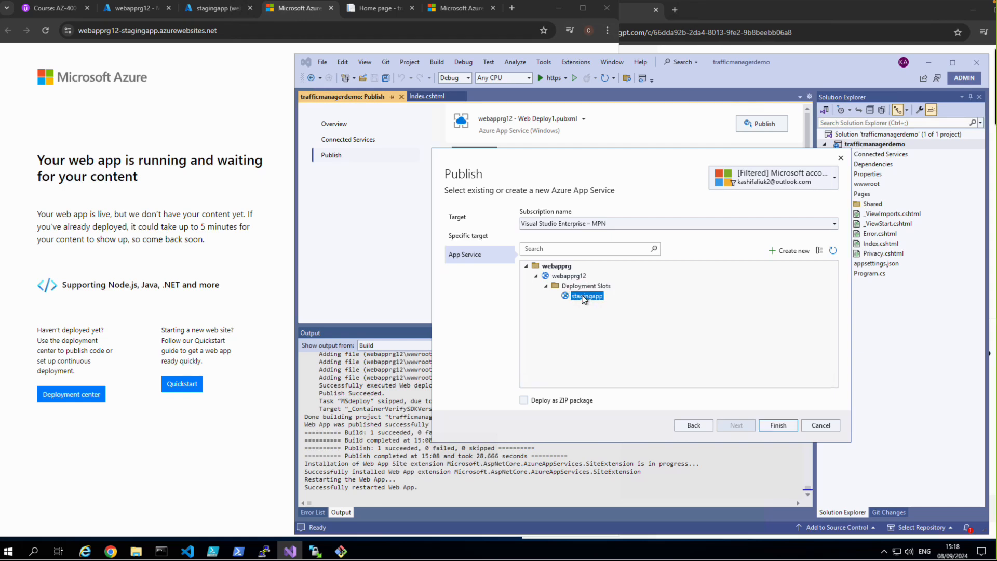
left_click(771, 425)
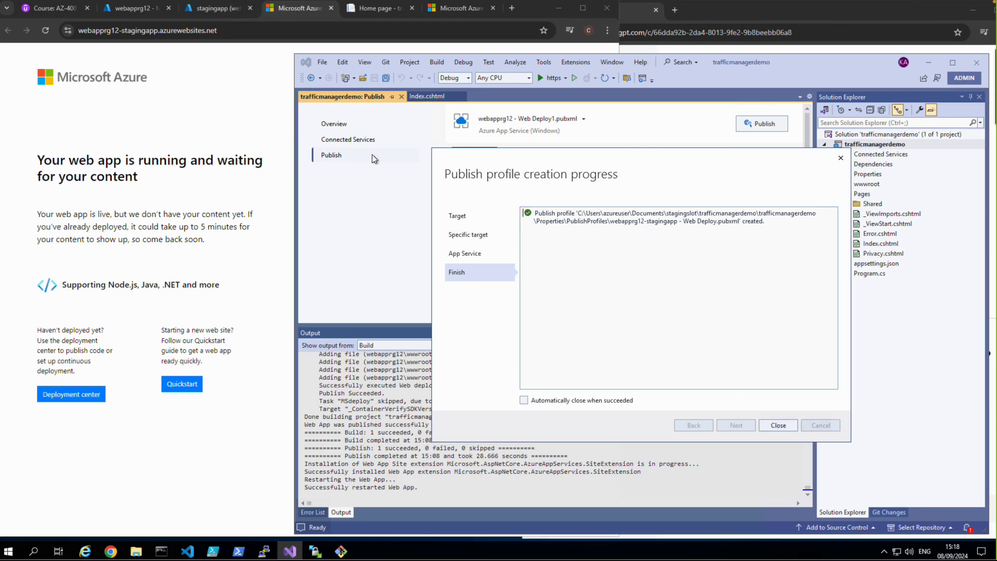
Step: Close the profile creation dialog and publish the project with the webapprg12-stagingapp Web Deploy profile
left_click(147, 9)
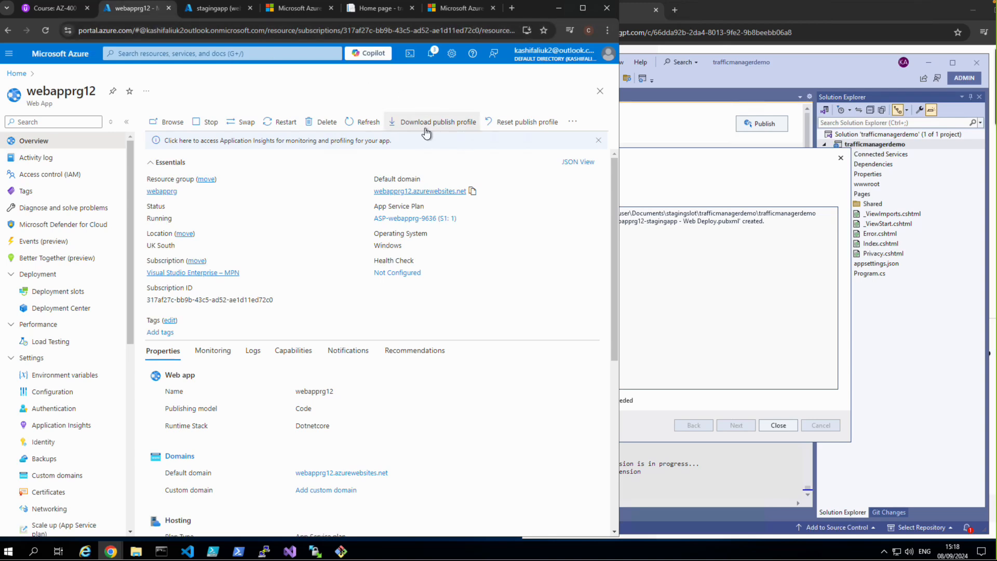
left_click(641, 170)
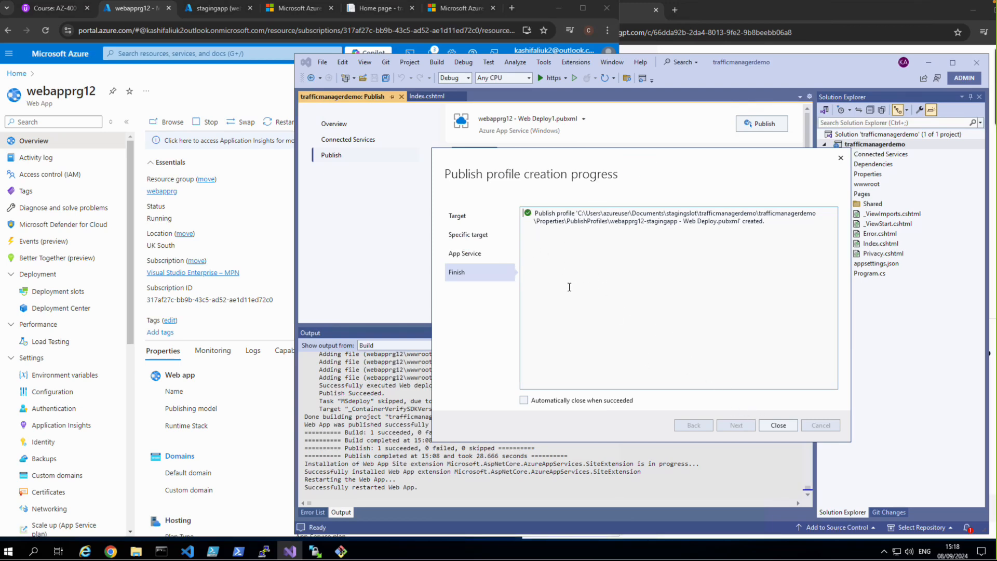
left_click(778, 425)
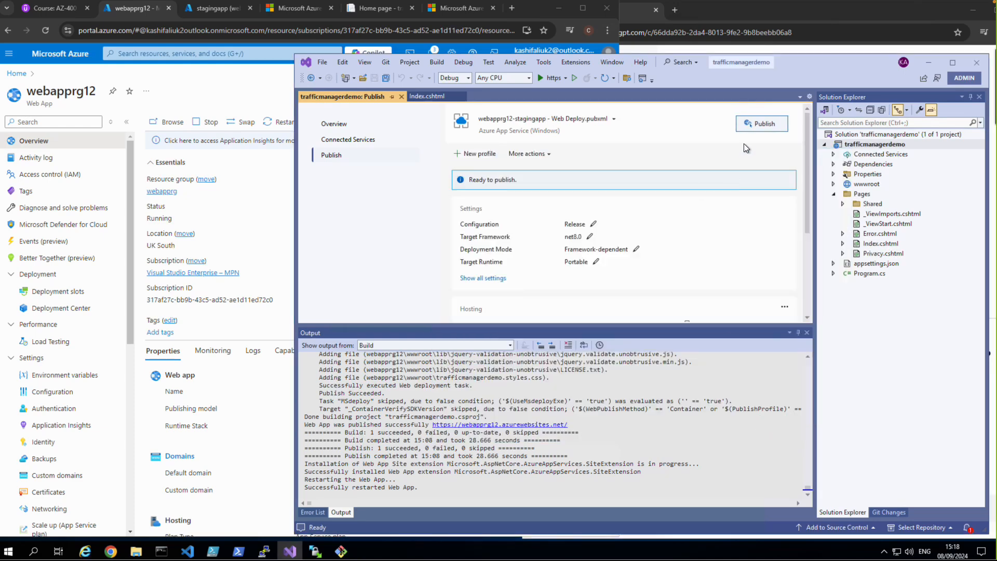
left_click(752, 125)
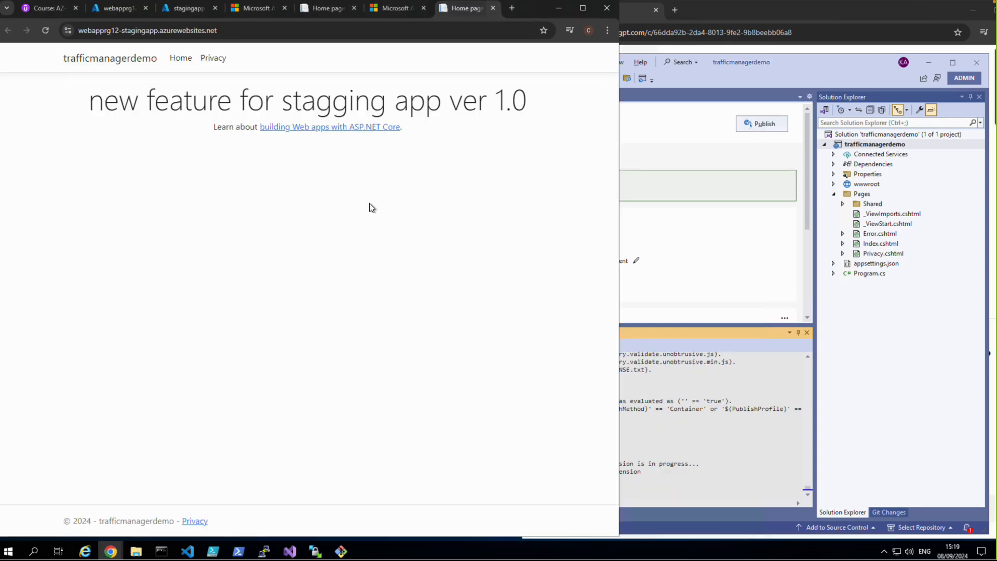
Step: Check the publish output and the staging site in the browser, and close the outdated staging placeholder tab
left_click(759, 265)
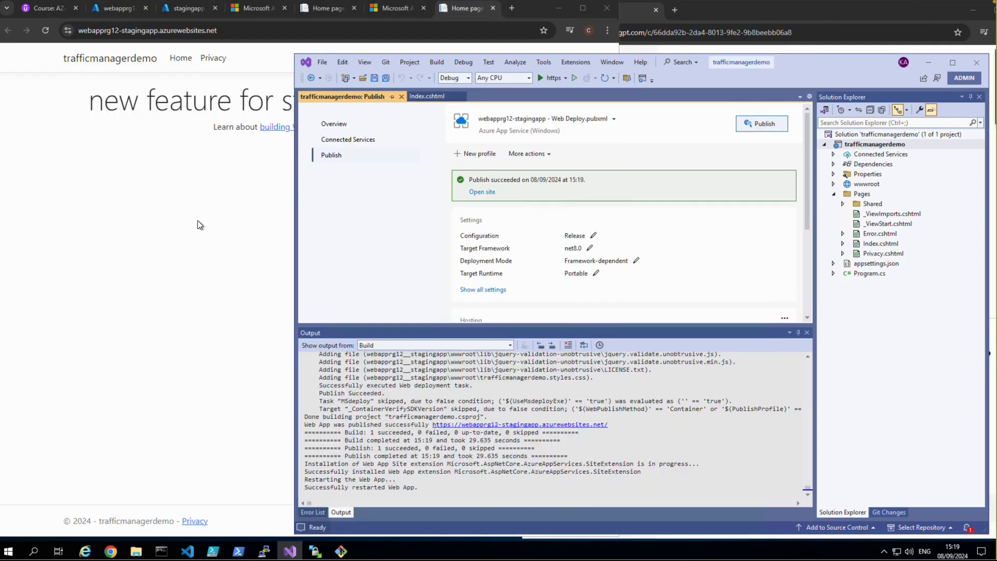
left_click(151, 226)
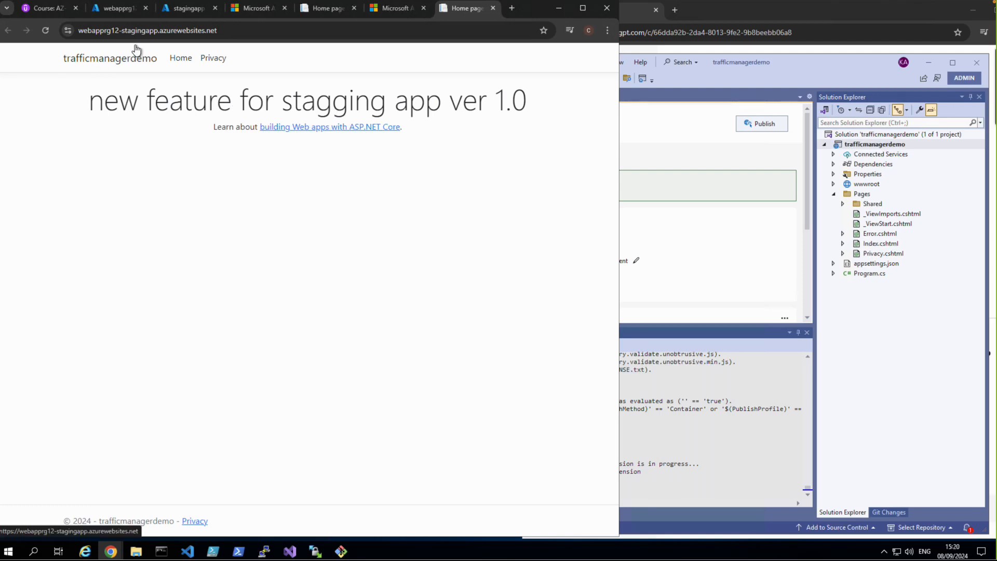
mouse_move(175, 11)
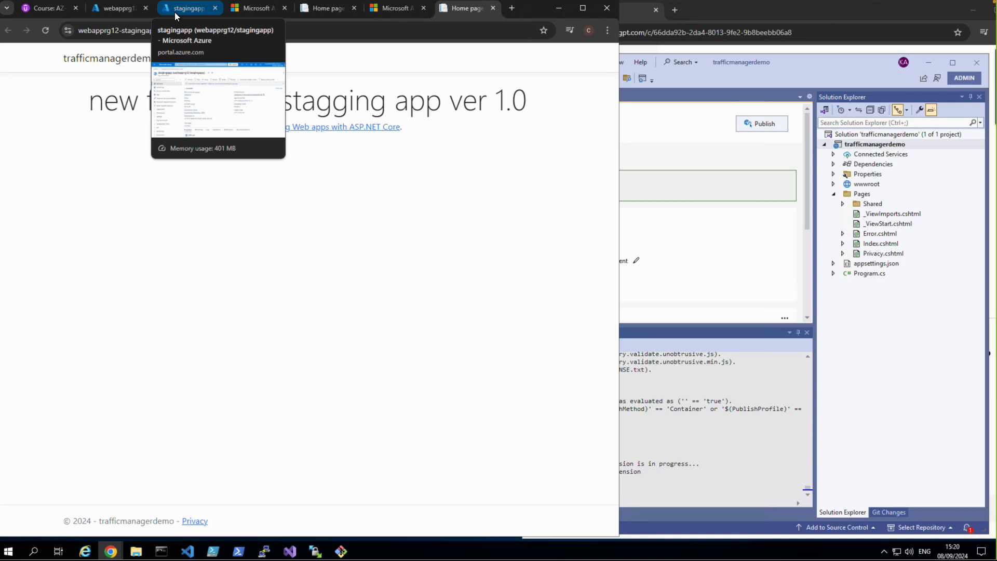
left_click(249, 10)
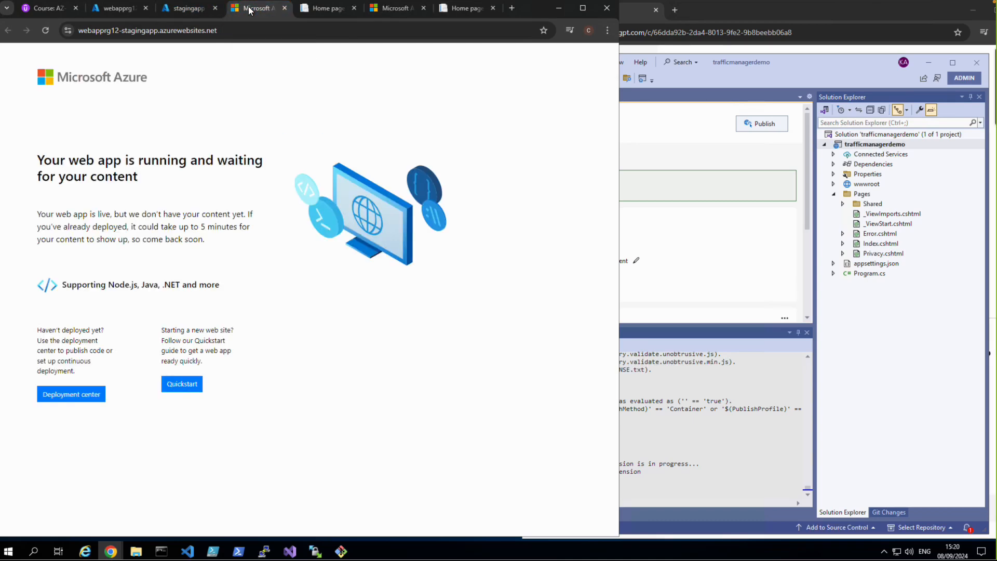
left_click(284, 9)
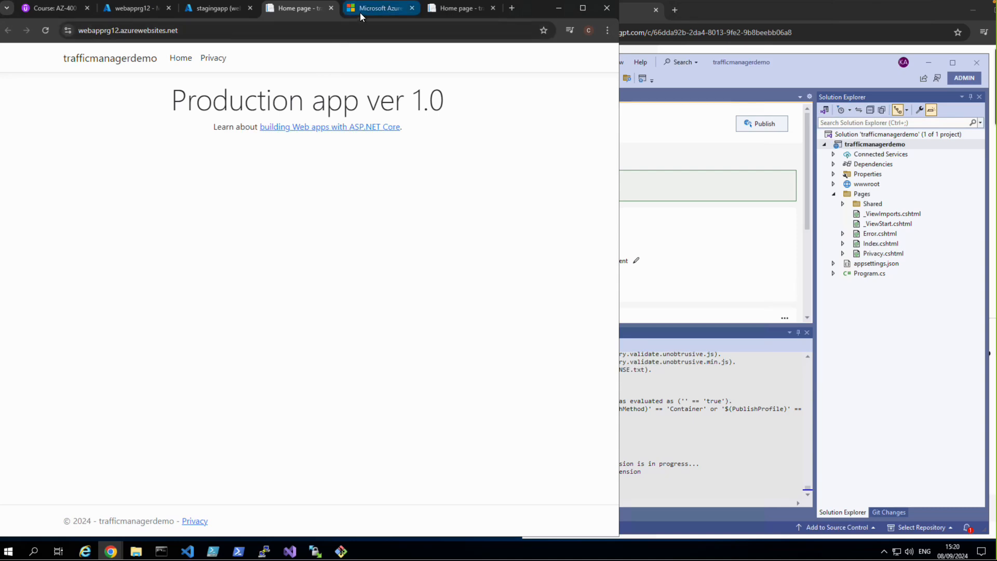
Step: Open the production site from webapprg12's default domain to check its content, and close that tab
left_click(132, 11)
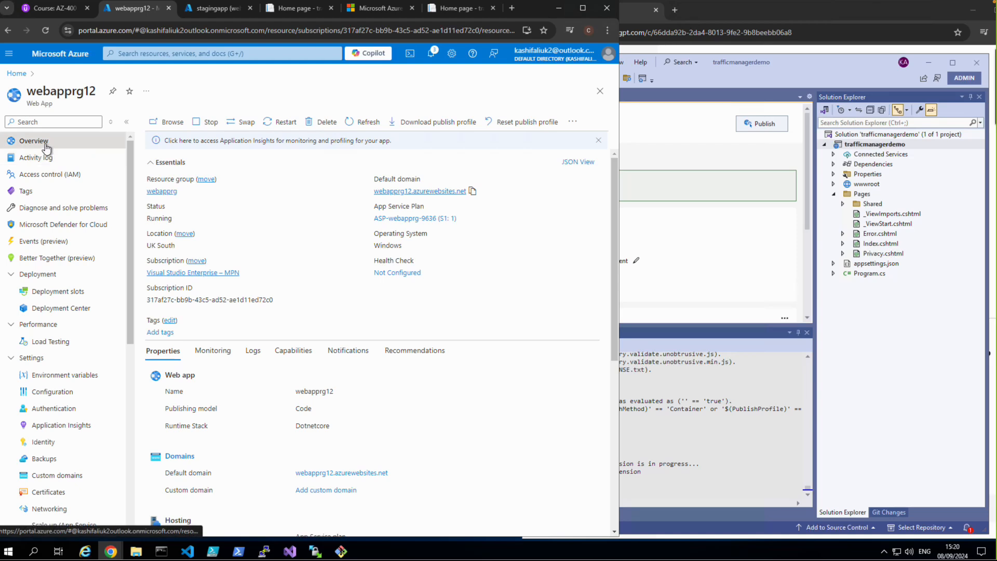
left_click(418, 192)
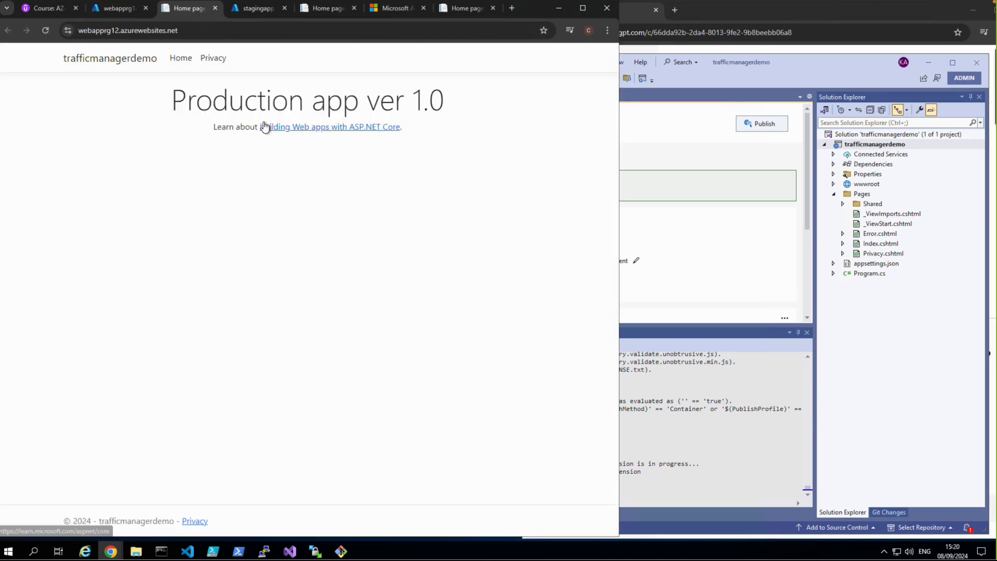
left_click(215, 8)
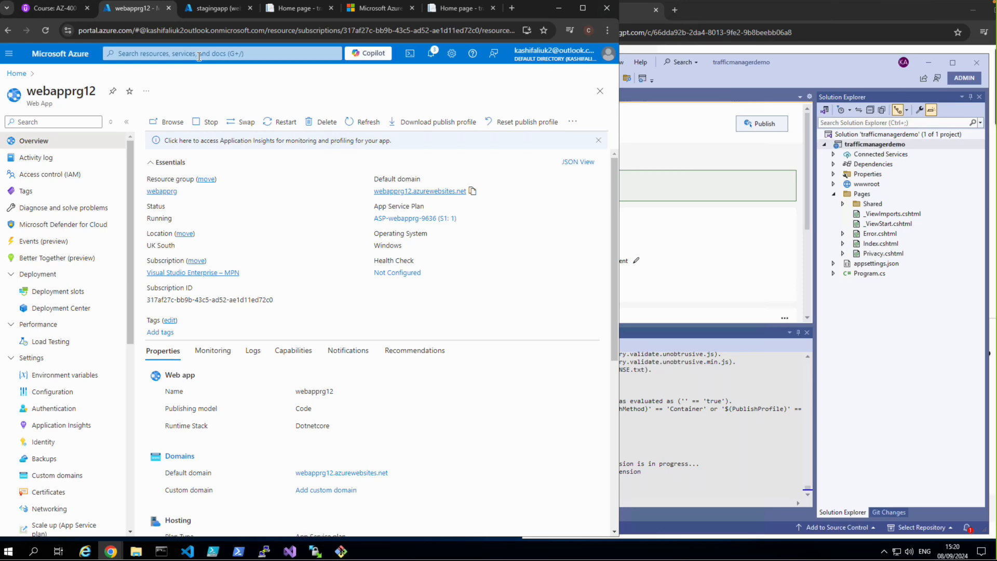
Step: Swap the webapprg12-stagingapp slot into the webapprg12 production slot from the web app's deployment slots
left_click(696, 233)
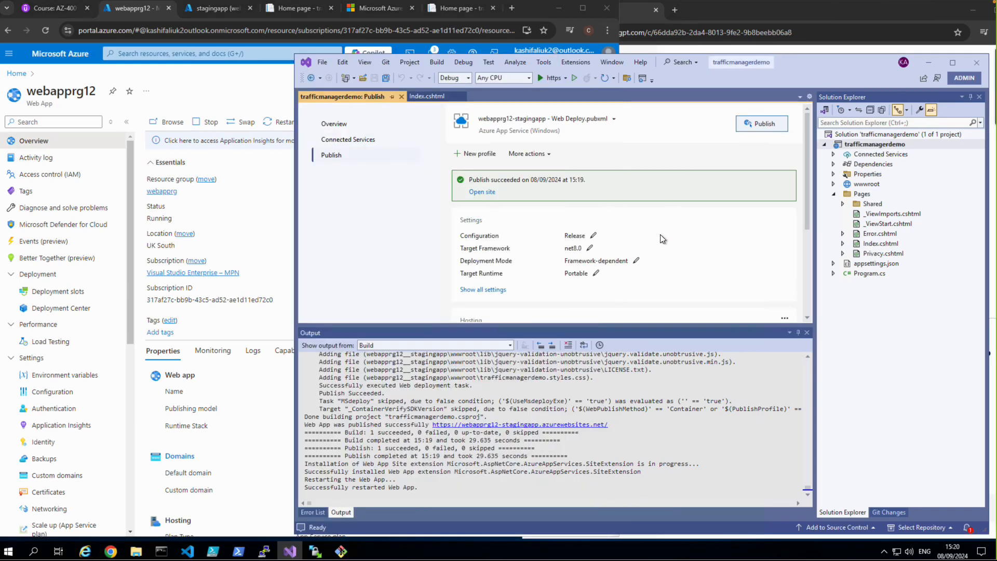
left_click(198, 80)
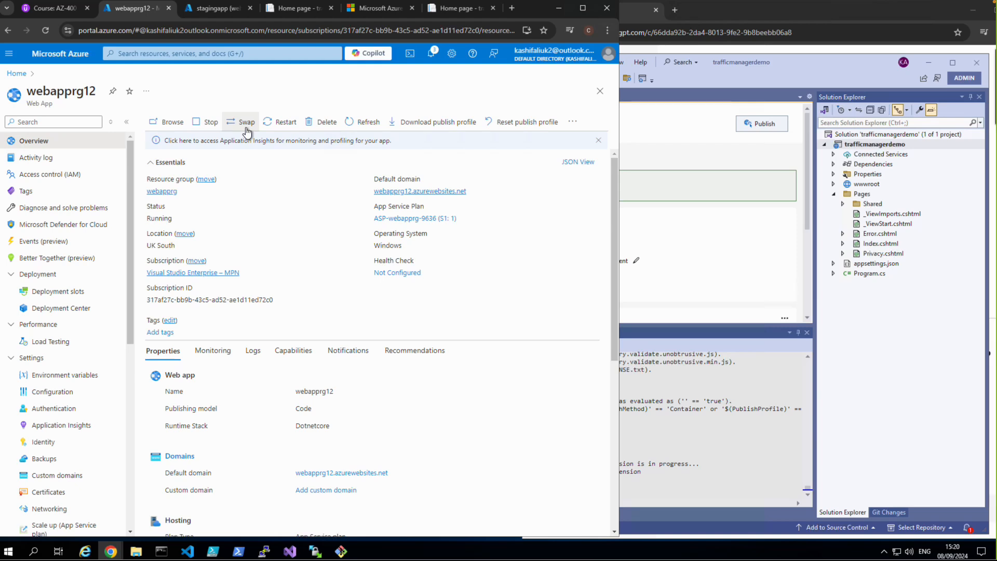
left_click(62, 291)
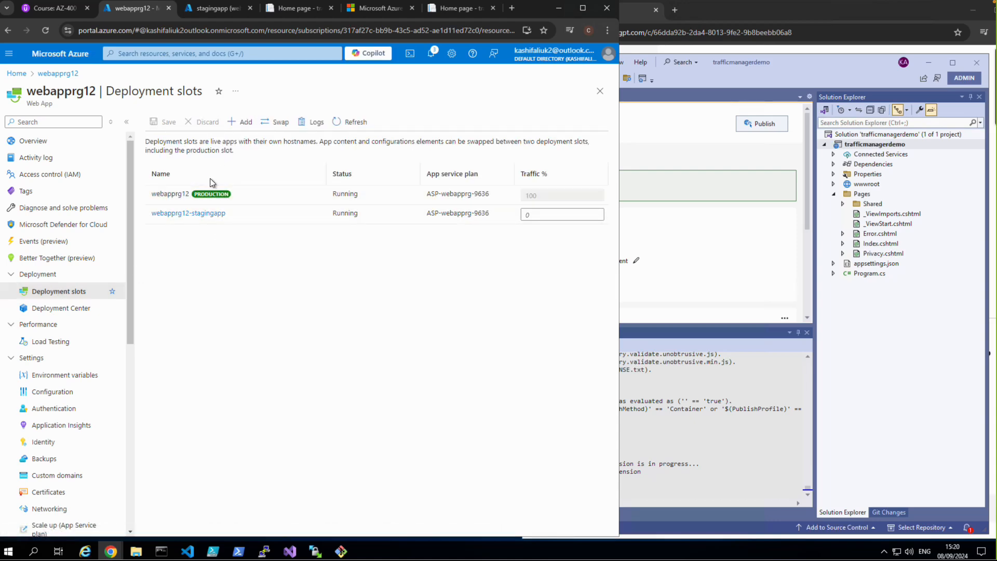
left_click(271, 121)
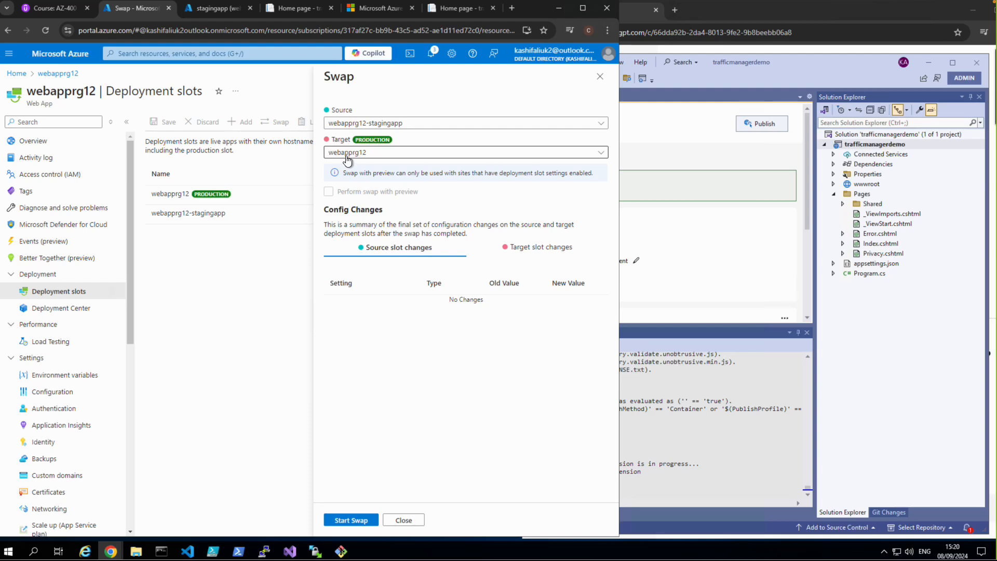
left_click(362, 519)
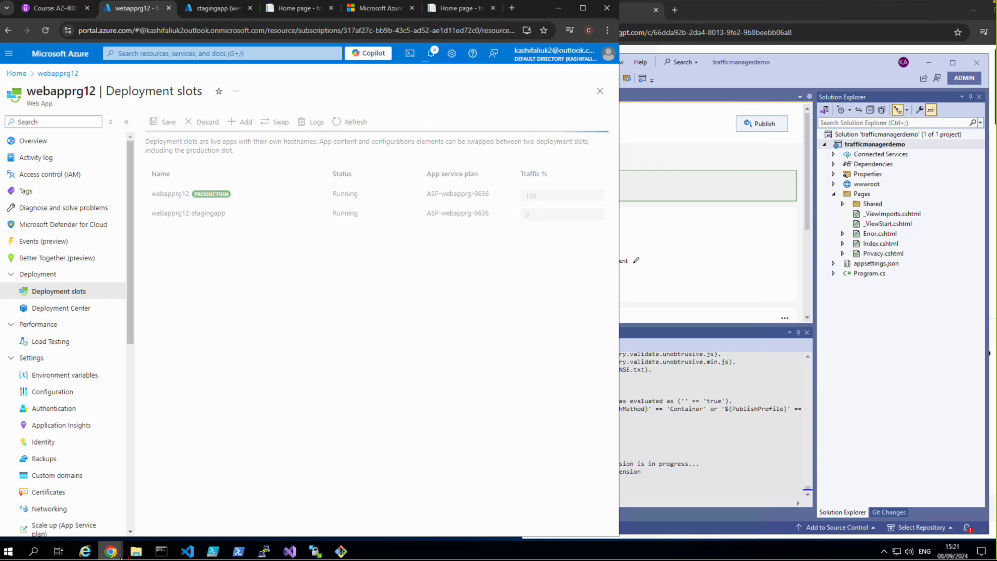
Step: Switch to the ChatGPT lab guide and review its instructions from creating the ASP.NET application through to Step 7, Rollback or Re-Swap
mouse_move(110, 551)
left_click(148, 498)
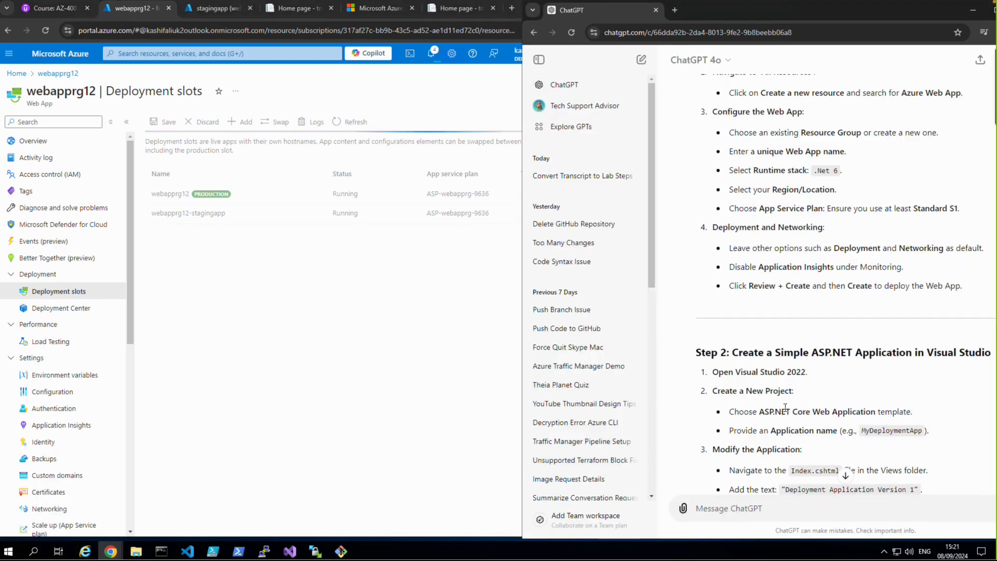
scroll(802, 416, "down", 6)
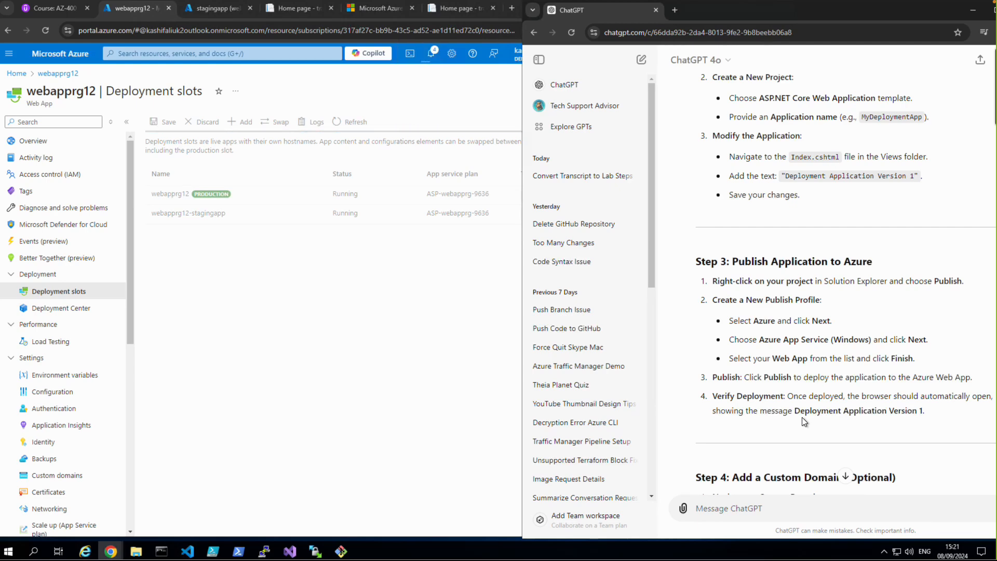
scroll(802, 417, "down", 2)
scroll(803, 408, "down", 3)
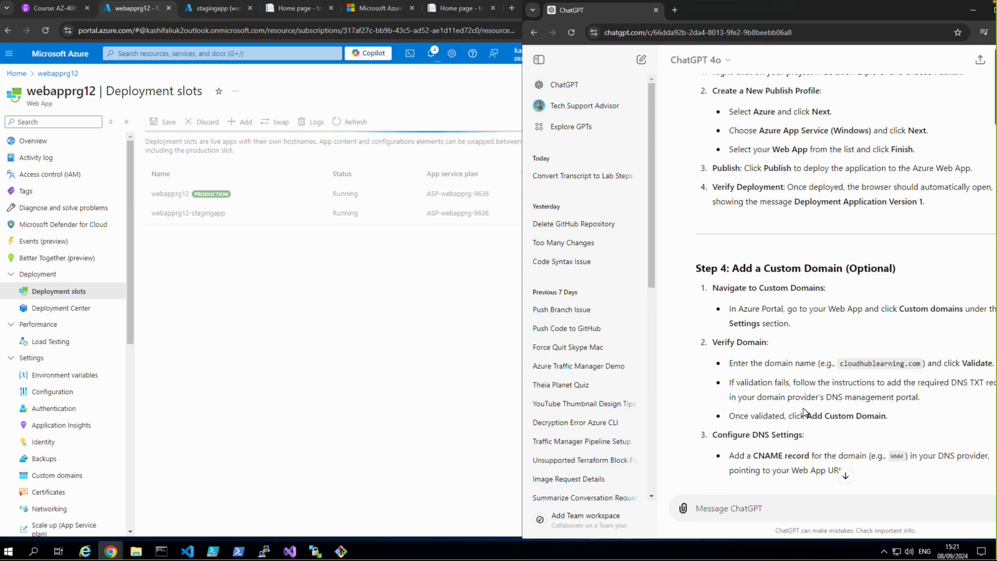
scroll(803, 411, "down", 2)
scroll(804, 410, "down", 3)
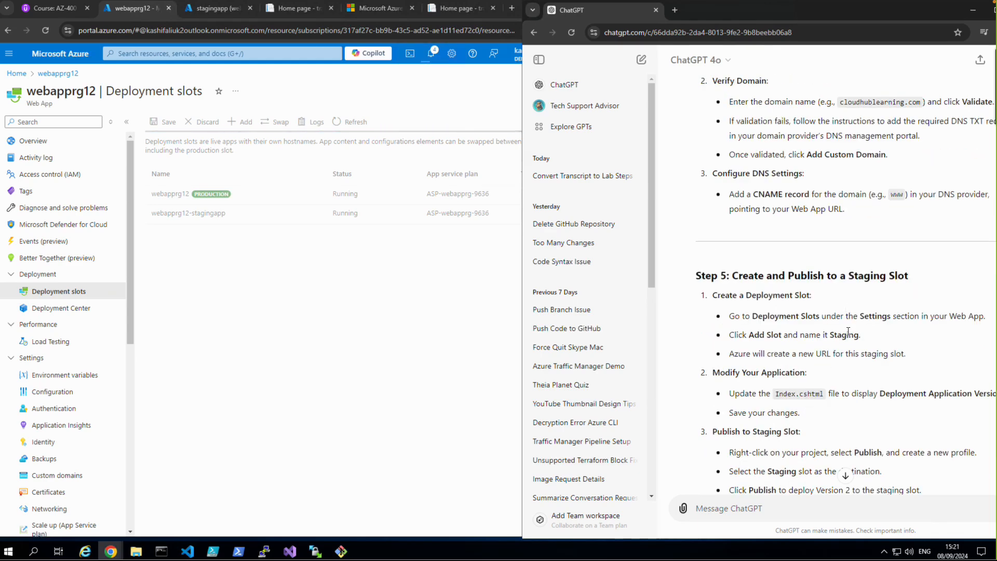
scroll(822, 345, "down", 2)
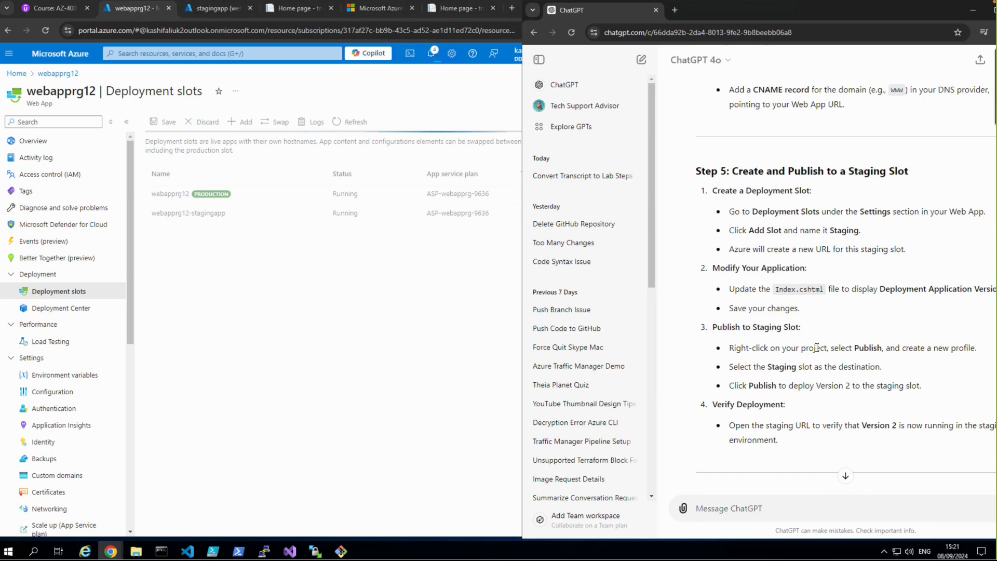
scroll(822, 372, "down", 2)
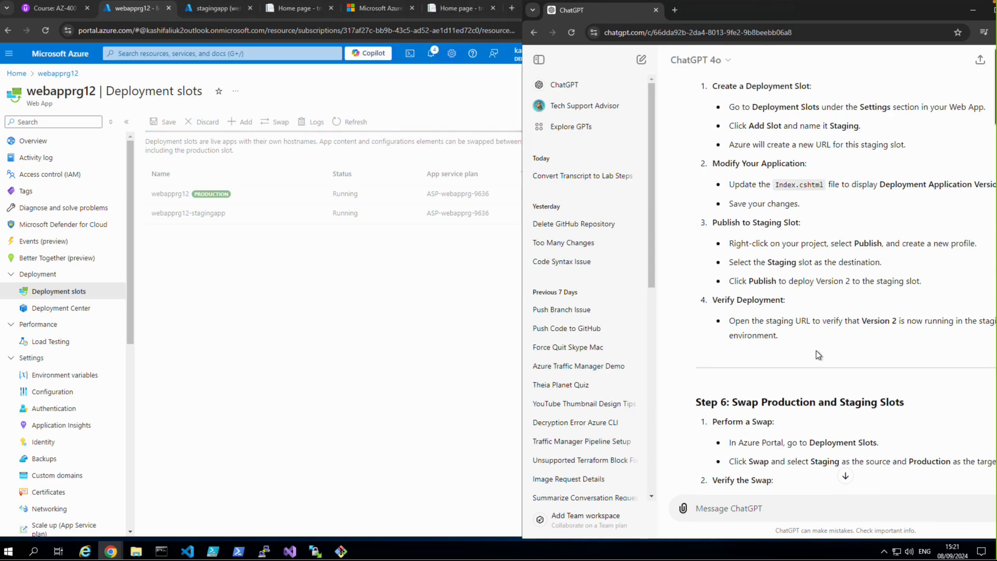
scroll(818, 355, "down", 2)
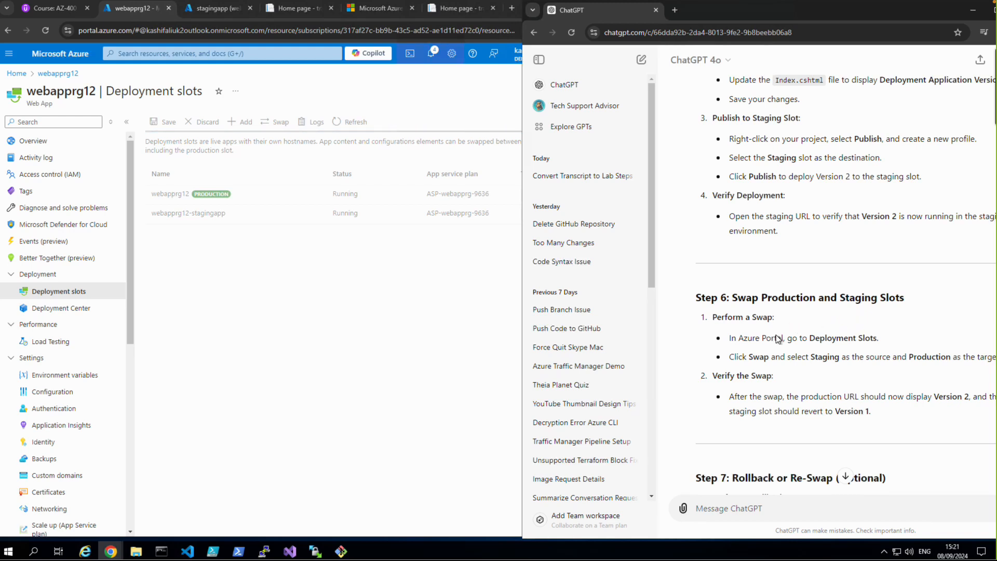
scroll(775, 335, "down", 1)
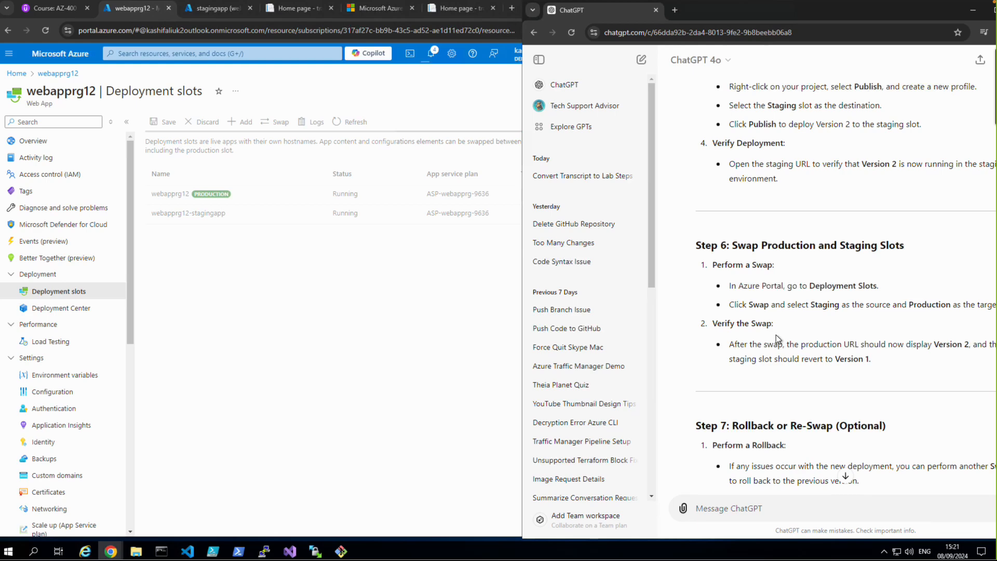
scroll(775, 334, "down", 2)
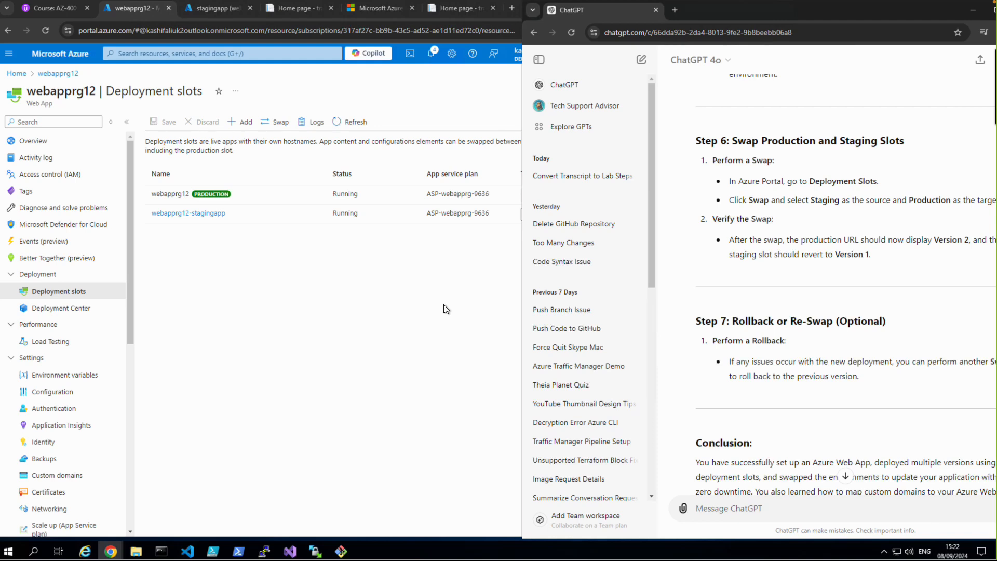
Step: Return to webapprg12's overview in the Azure portal, close the outdated site tabs, and open the production site from its default domain
left_click(378, 309)
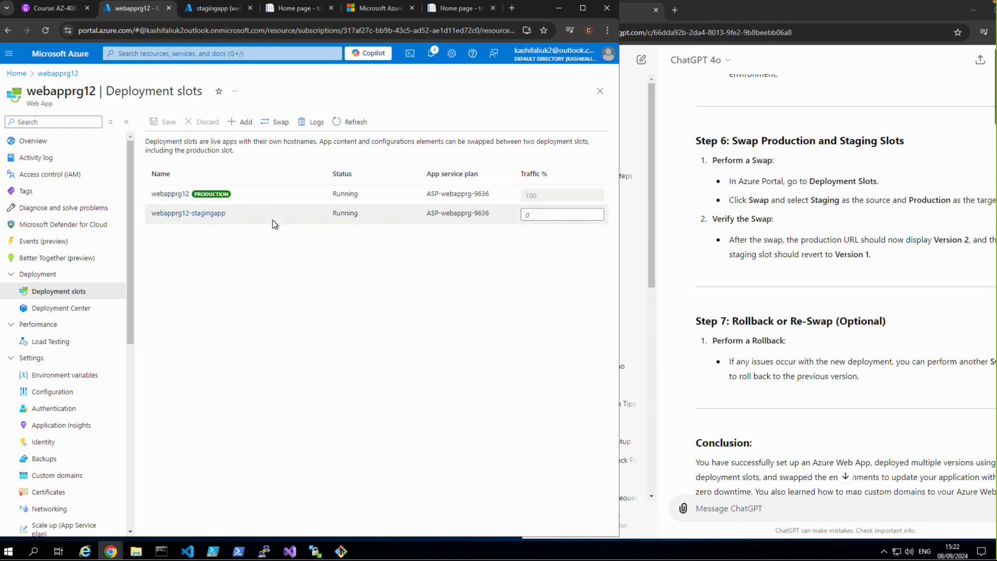
left_click(43, 148)
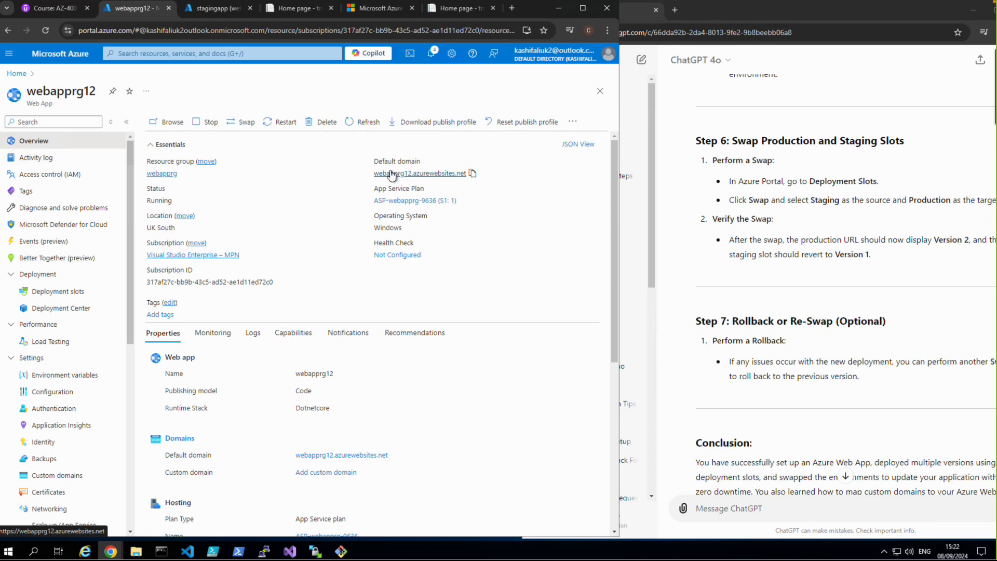
left_click(334, 10)
left_click(331, 9)
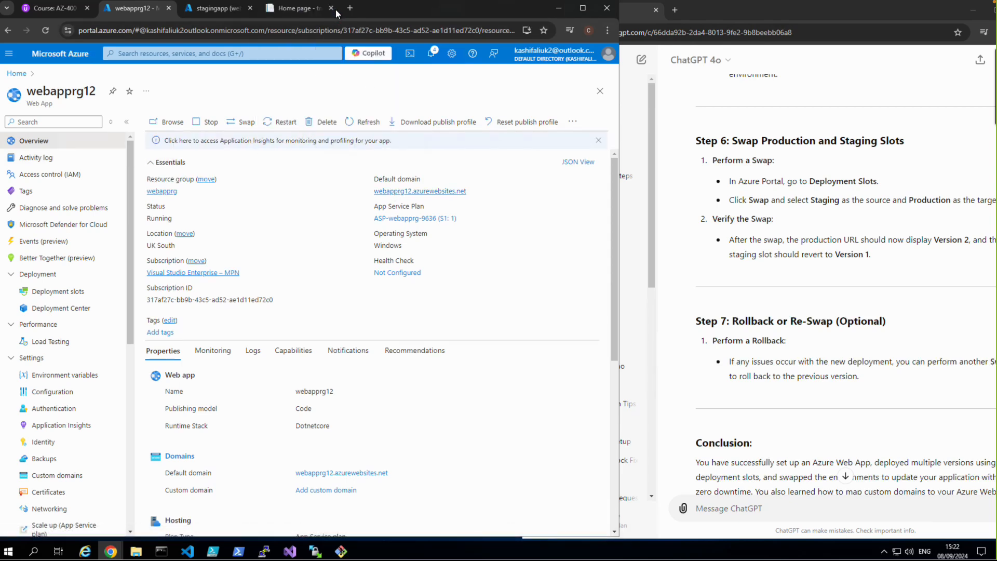
left_click(335, 11)
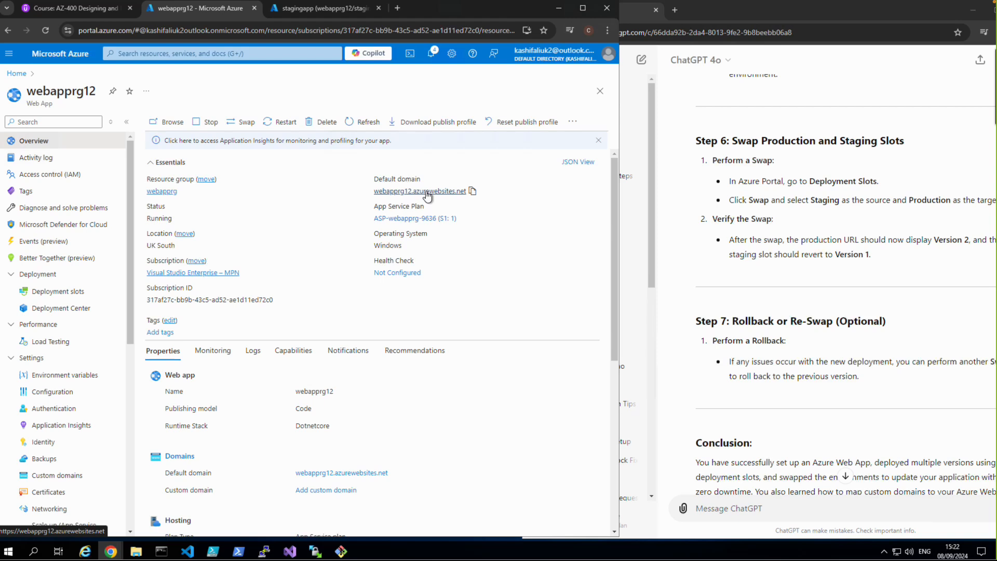
left_click(427, 194)
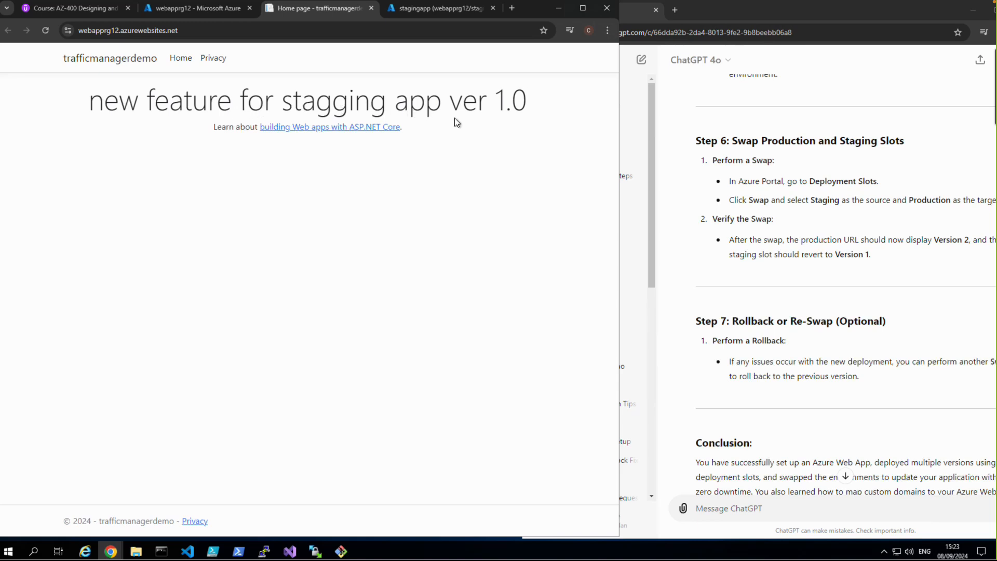
Step: Reopen webapprg12's deployment slots, then widen the ChatGPT lab guide and read its swap, rollback, conclusion and next-steps sections
left_click(205, 10)
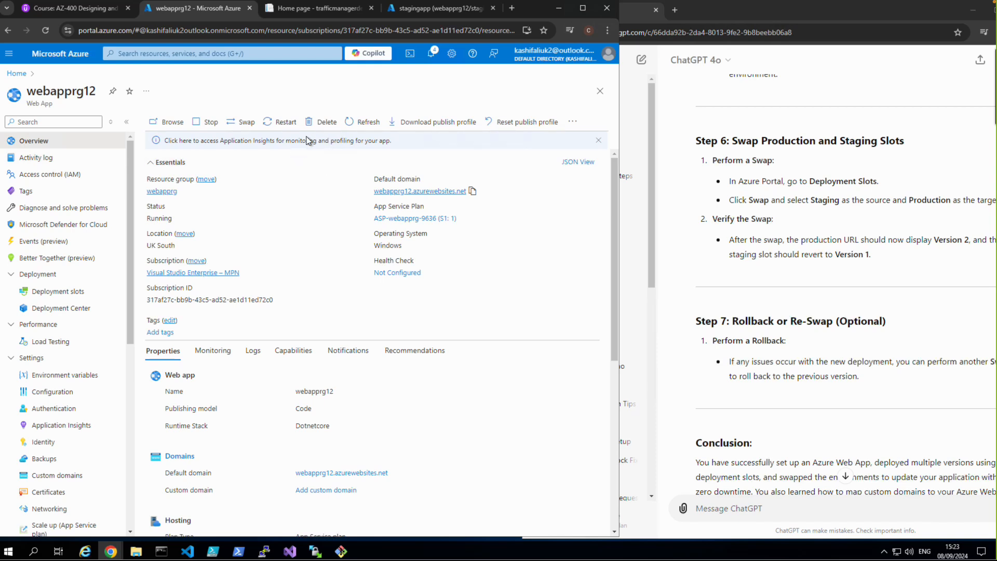
left_click(58, 293)
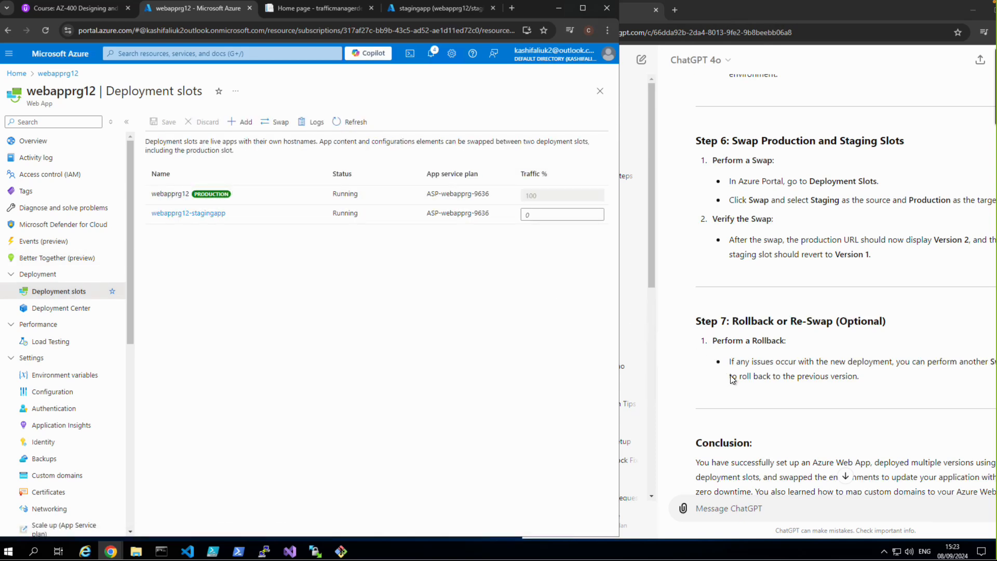
left_click(761, 381)
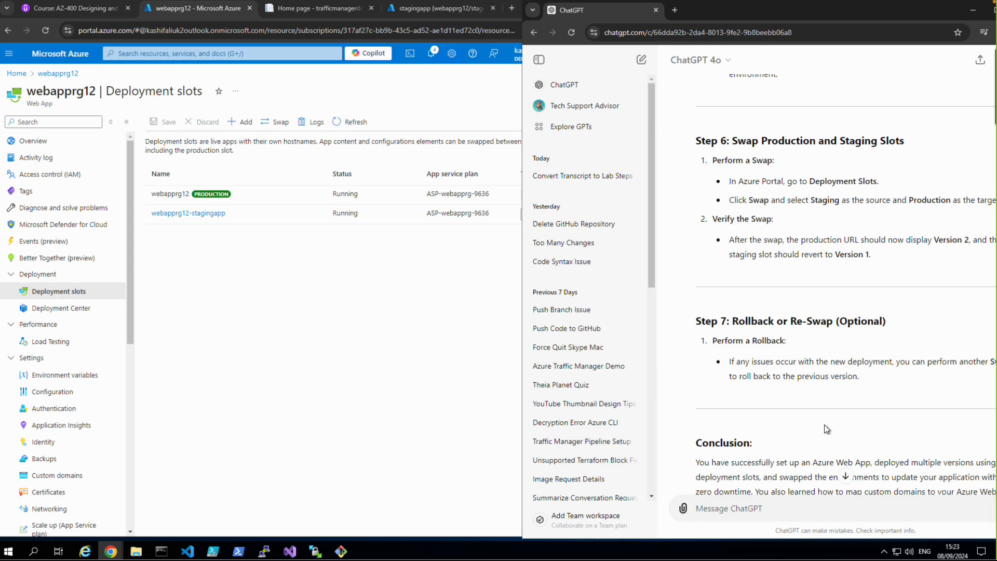
left_click_drag(524, 448, 417, 439)
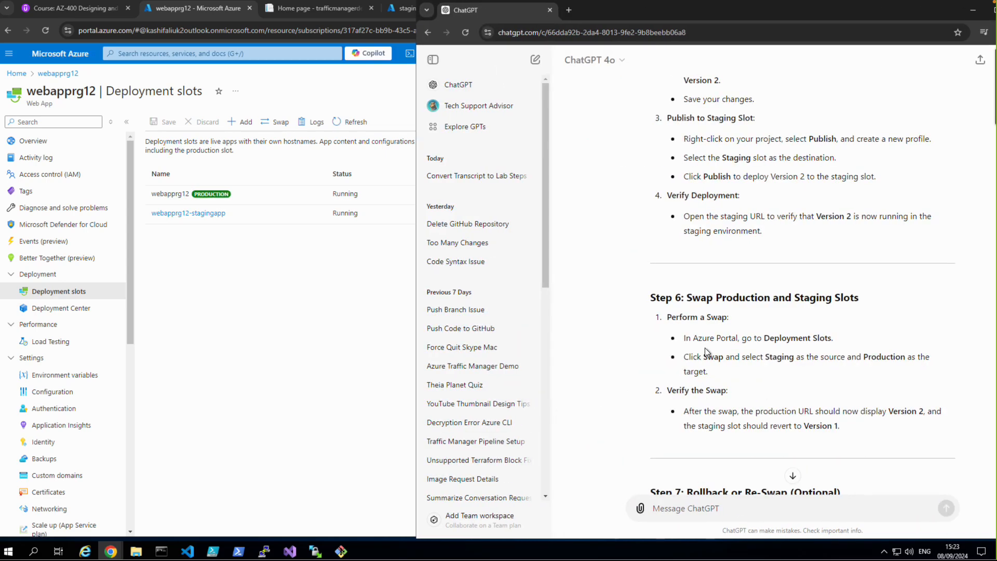
scroll(732, 421, "down", 2)
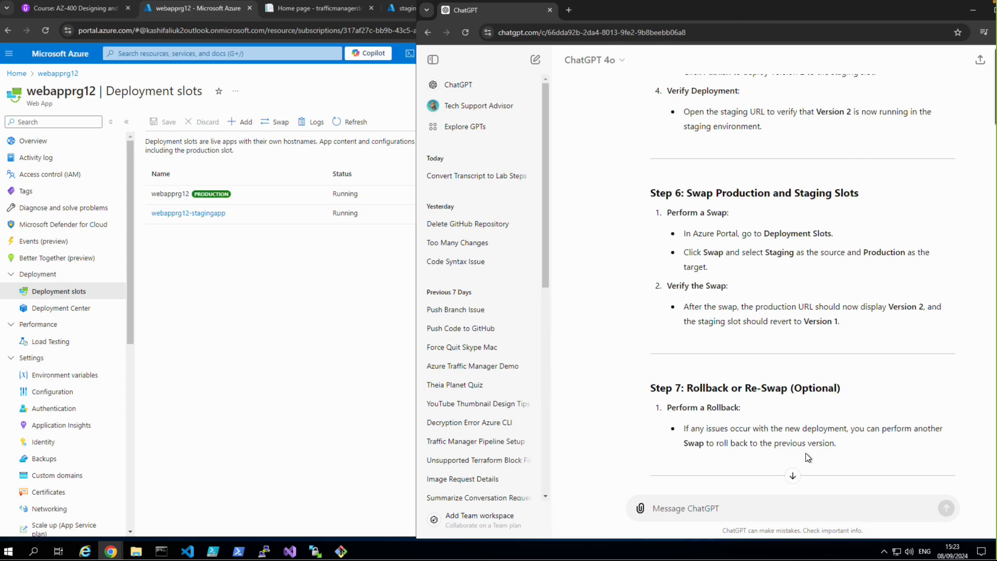
scroll(808, 457, "down", 5)
scroll(807, 458, "up", 5)
scroll(806, 457, "down", 5)
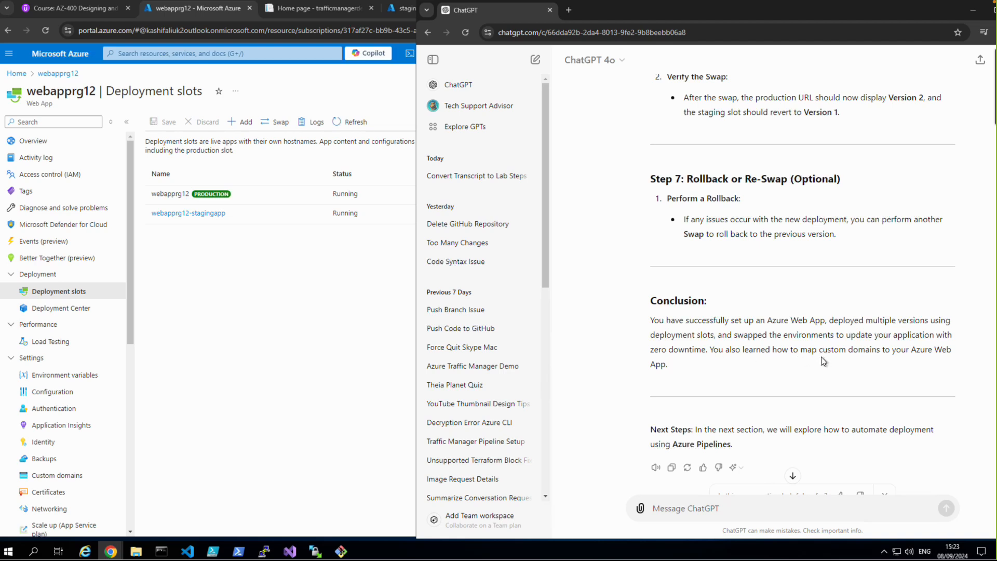
scroll(811, 363, "down", 1)
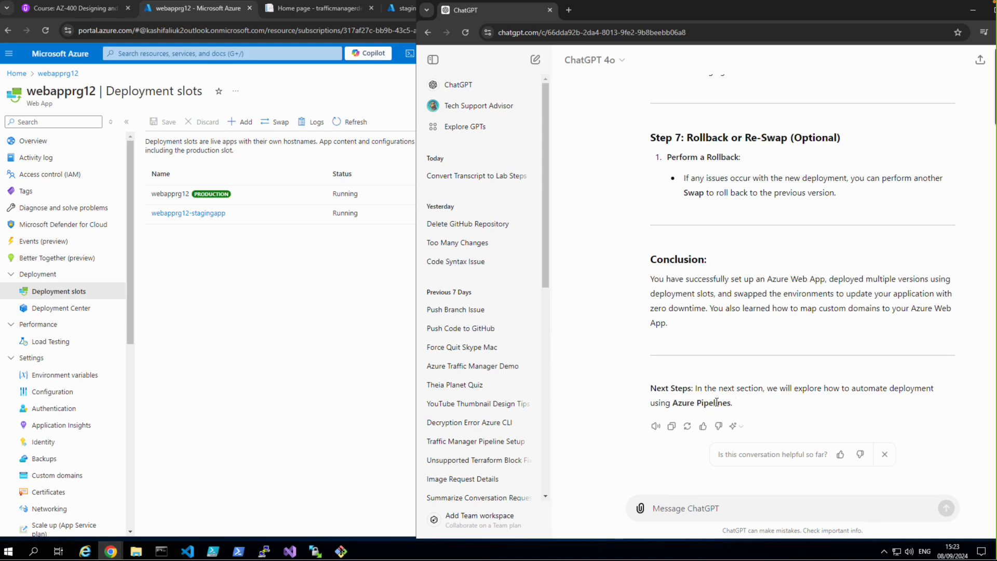
Step: Roll back by swapping webapprg12-stagingapp with the webapprg12 production slot again, and open the production site from its default domain
left_click(359, 342)
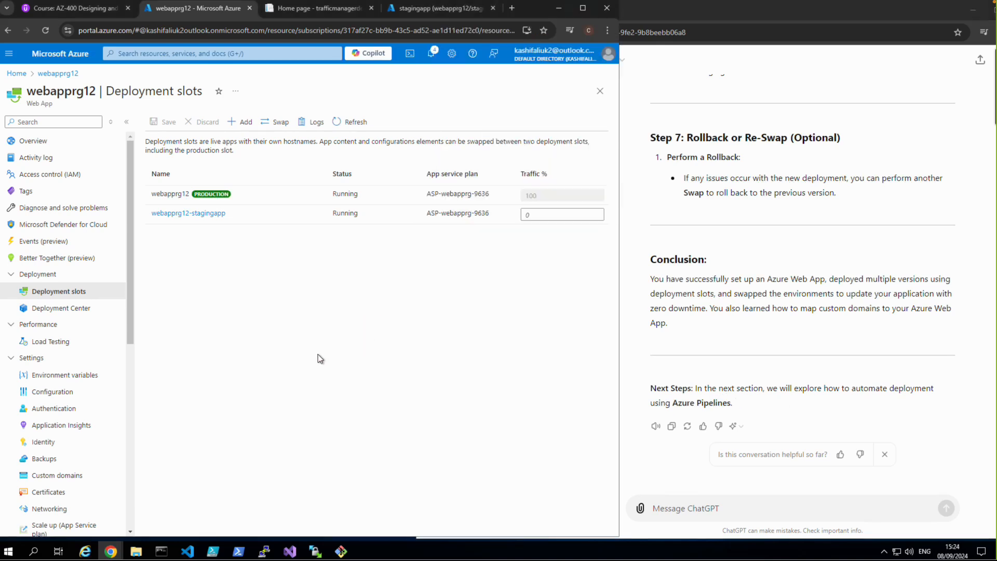
left_click(268, 125)
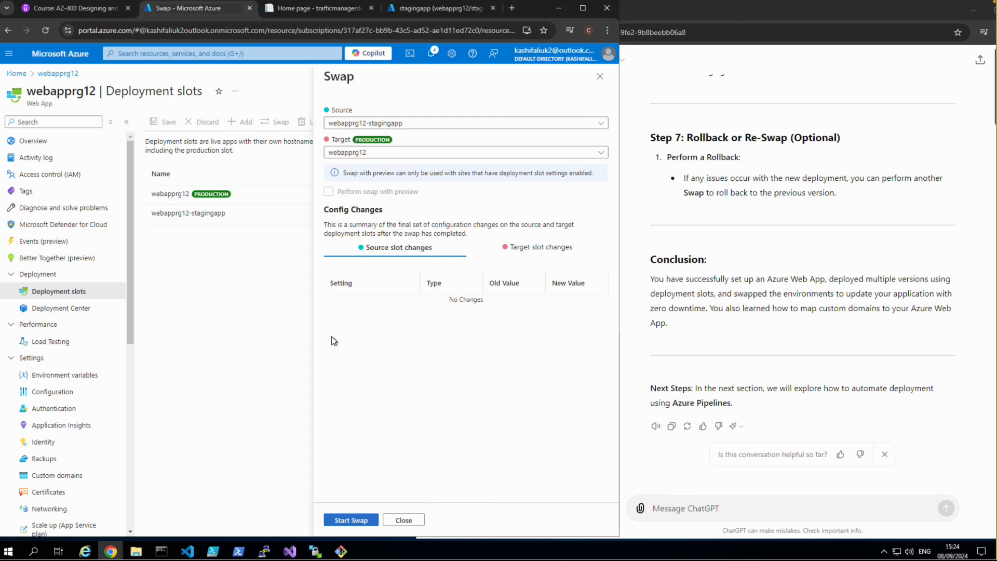
left_click(365, 523)
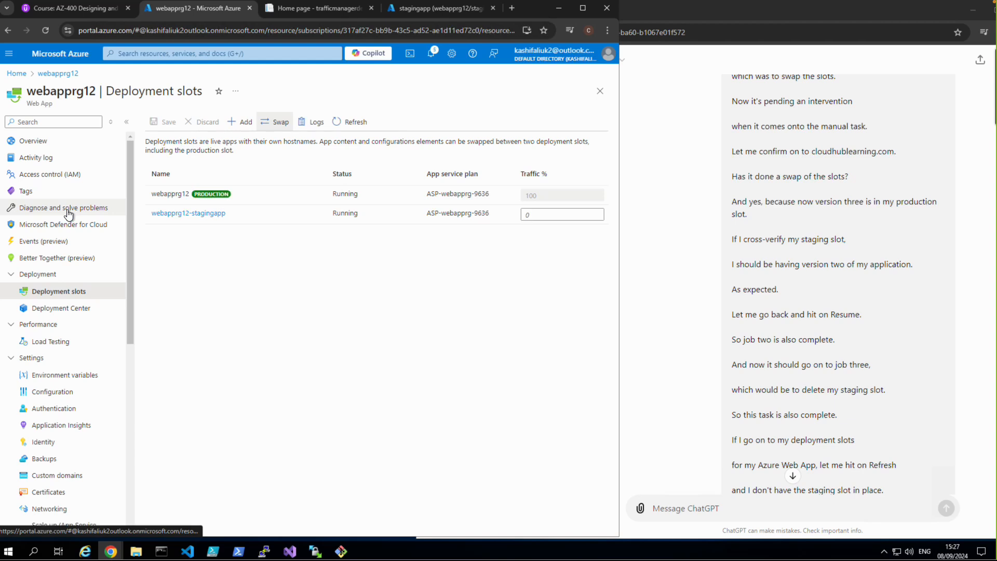
left_click(26, 147)
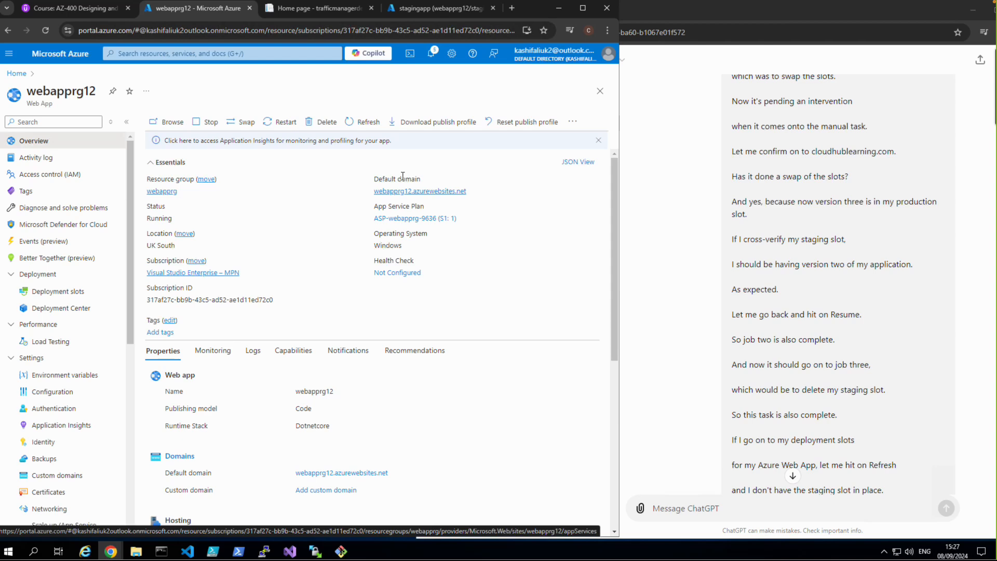
left_click(411, 192)
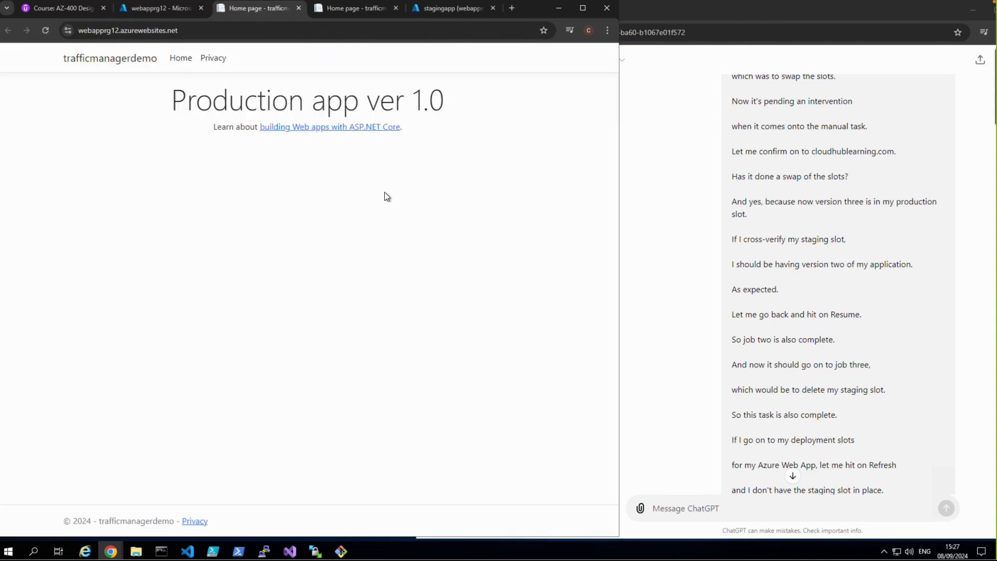
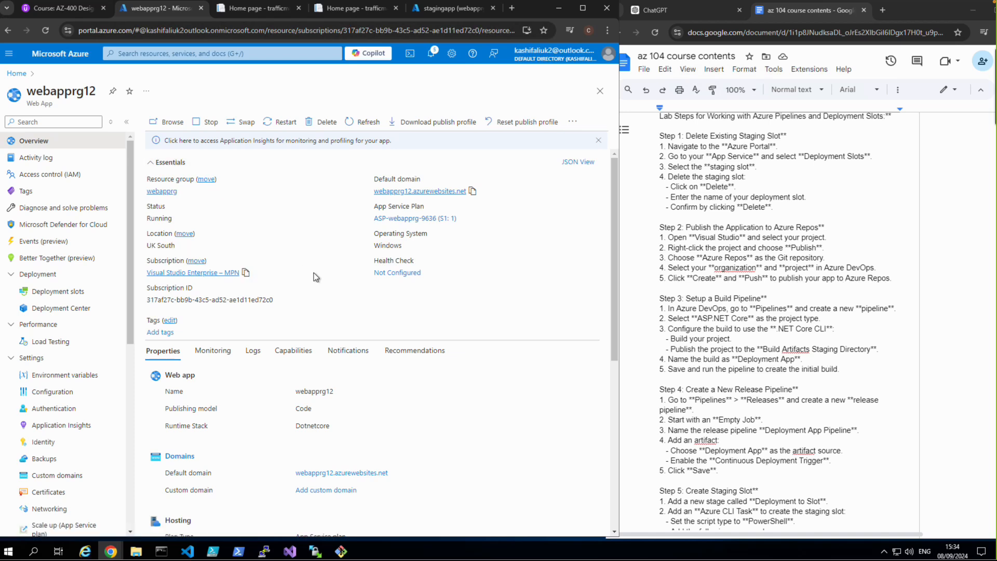
Step: Delete the stagingapp deployment slot of webapprg12, confirming the deletion with the slot name stagingapp
left_click(72, 295)
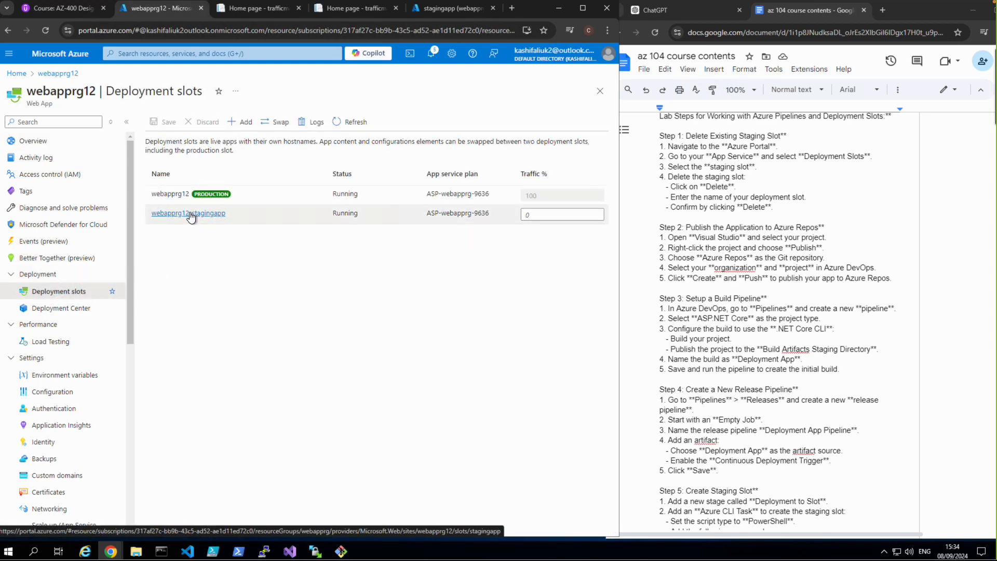
left_click(190, 213)
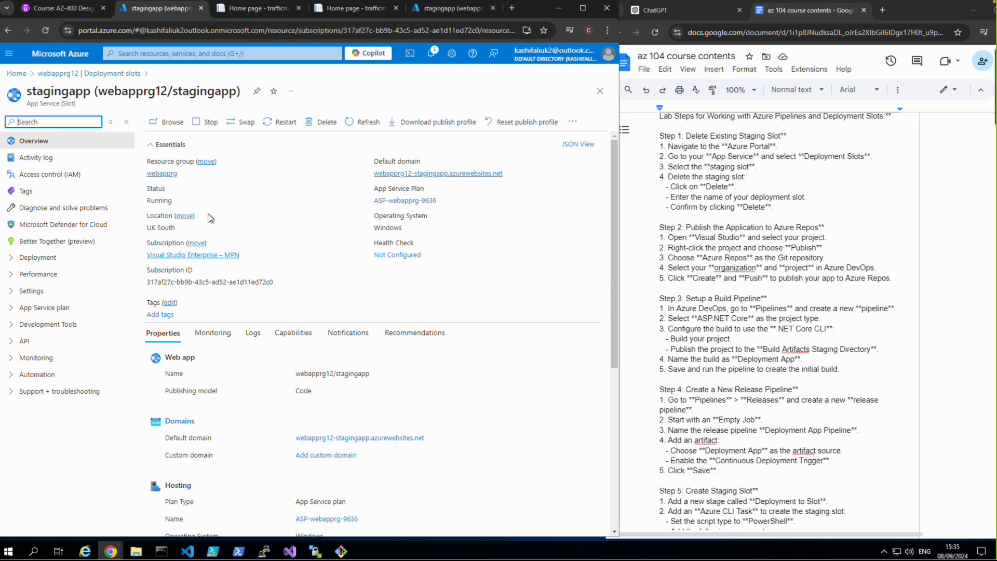
left_click(320, 125)
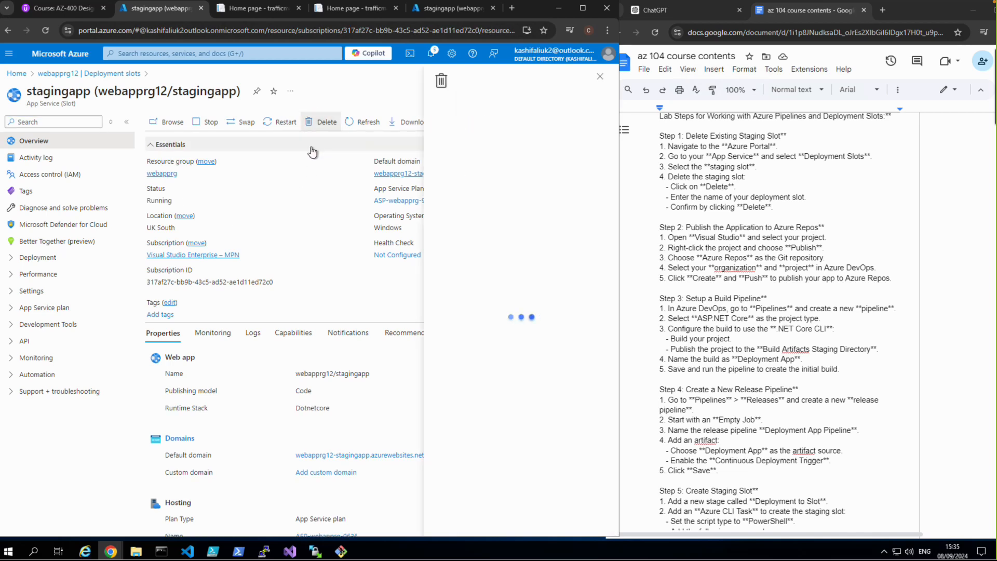
left_click(417, 174)
left_click_drag(496, 111, 530, 109)
right_click(508, 103)
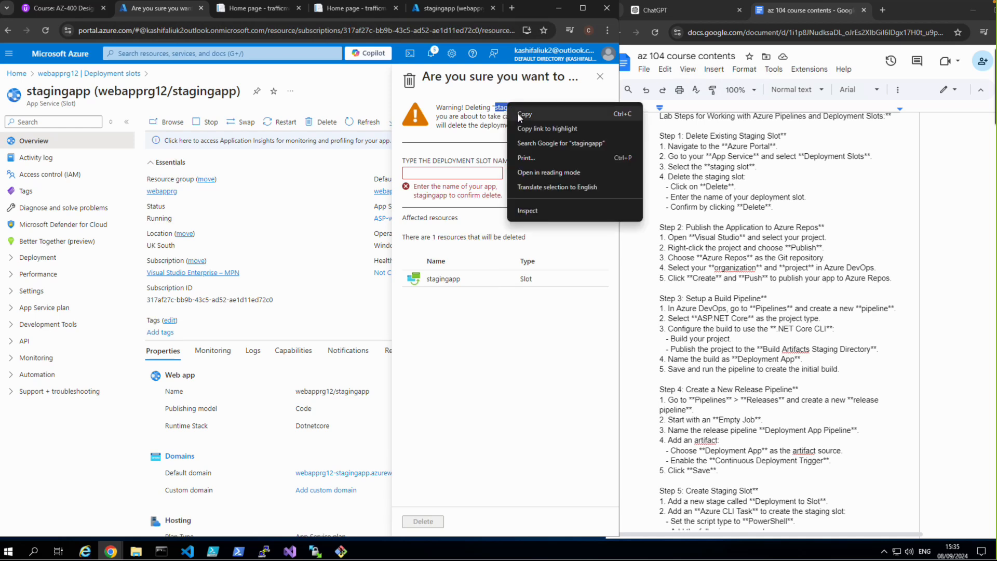
left_click(521, 114)
left_click(456, 168)
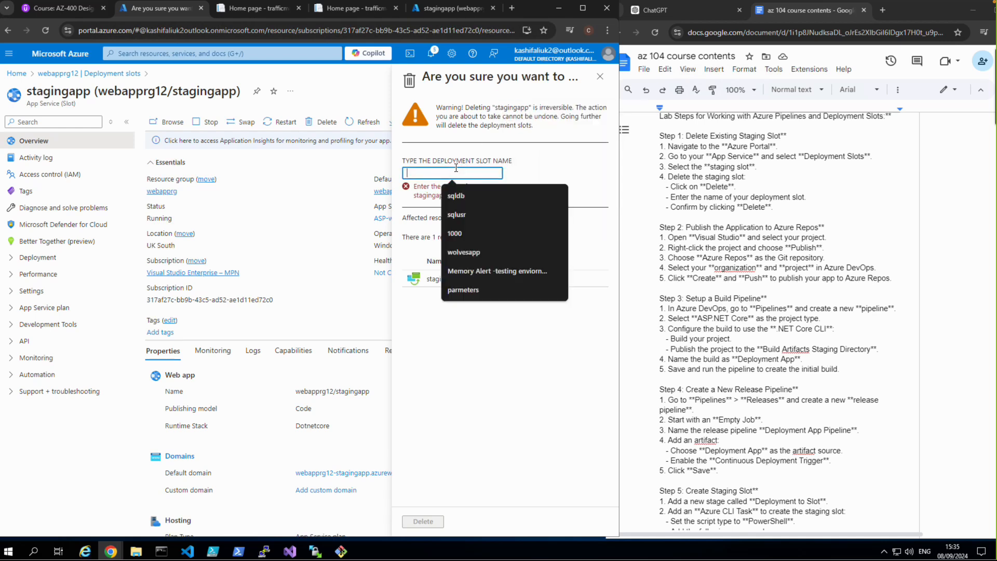
key("ctrl+v")
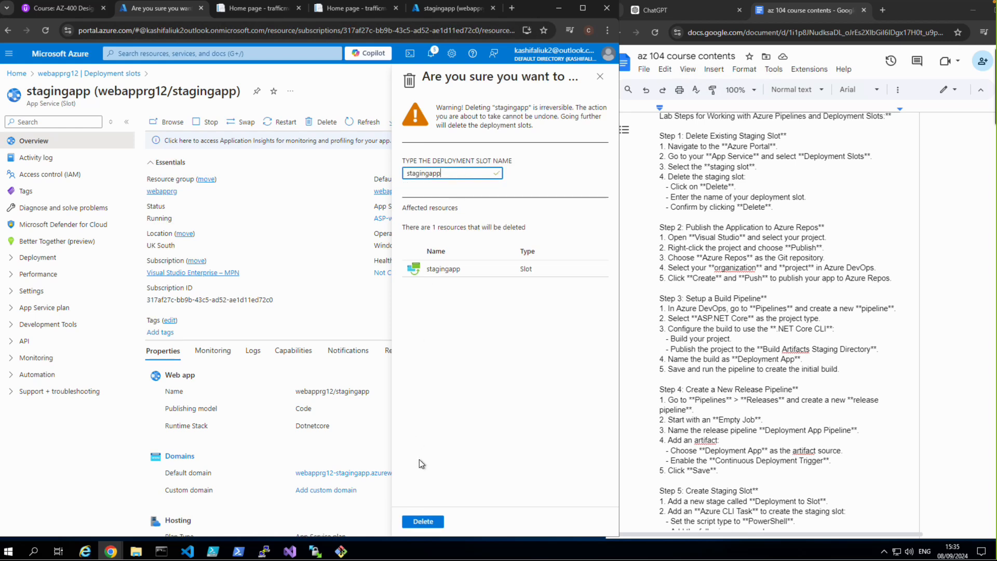
left_click(425, 521)
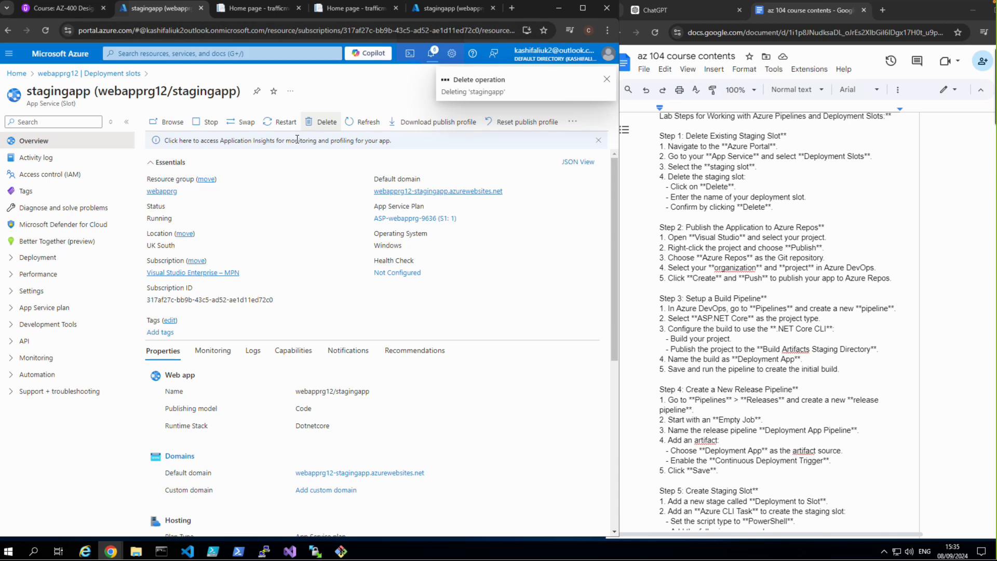
Step: Switch to Visual Studio and start a new Git repository for trafficmanagerdemo, targeting Azure DevOps and the AZ400_udemy project
left_click(294, 551)
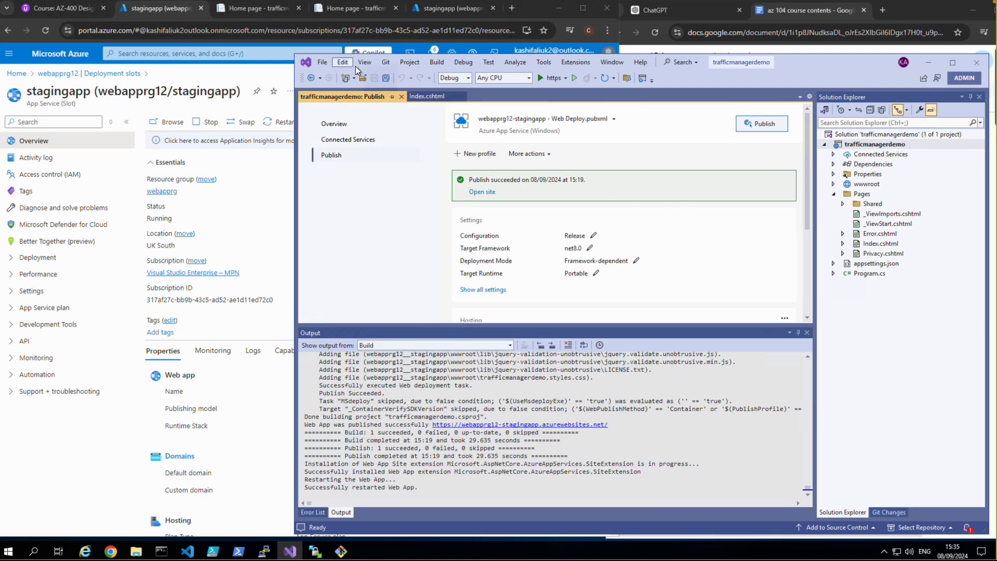
left_click(386, 64)
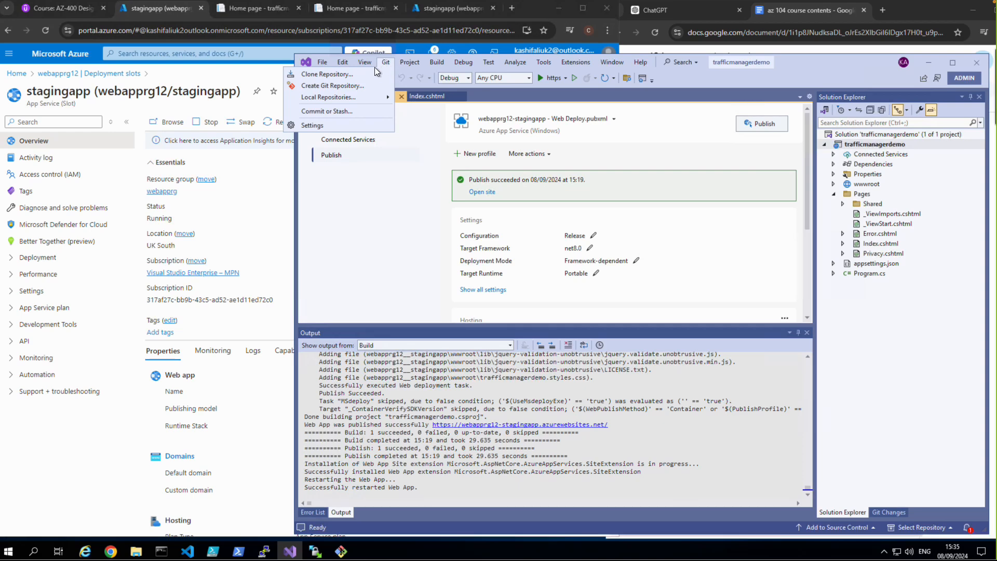
left_click(343, 75)
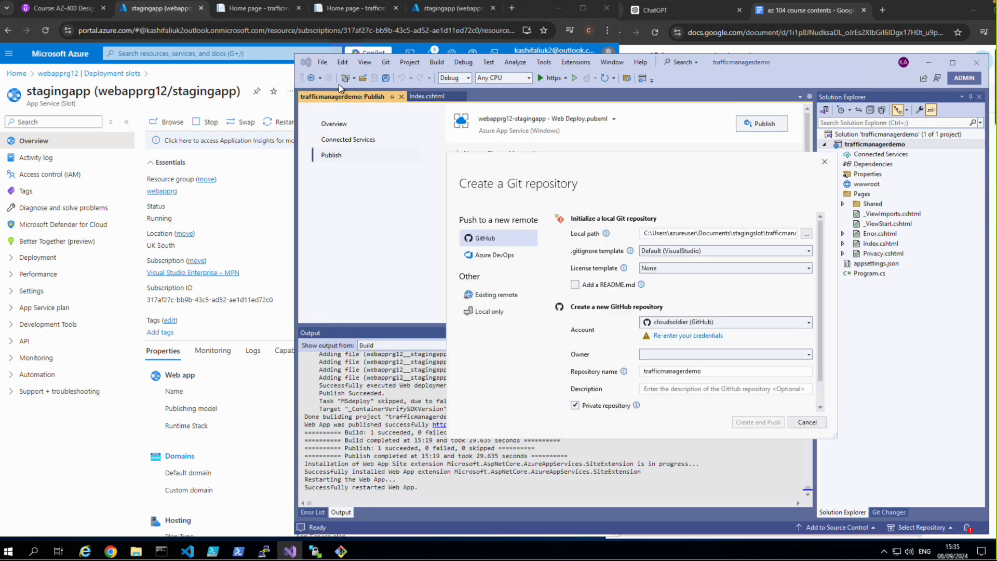
left_click(498, 254)
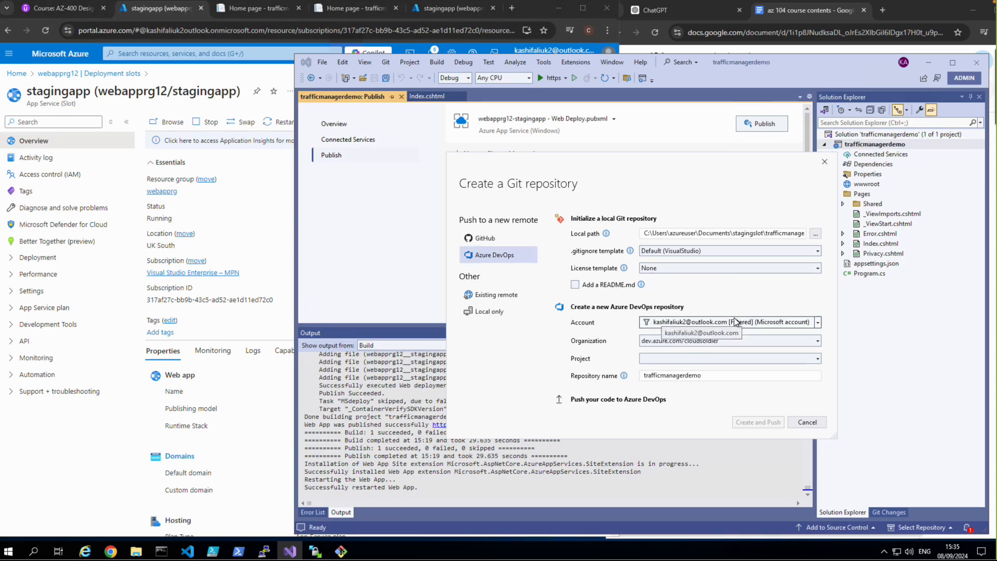
left_click(809, 358)
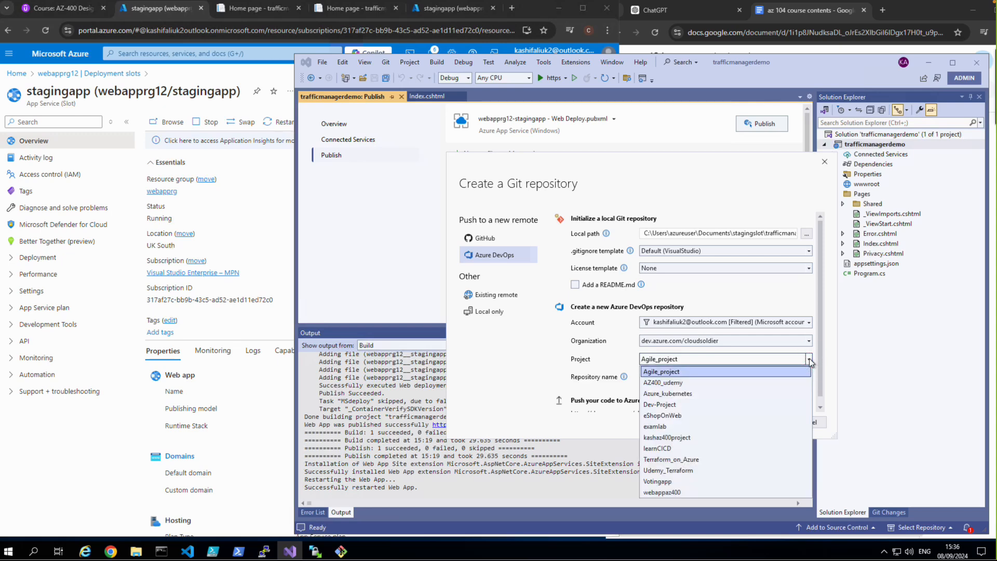
left_click(676, 389)
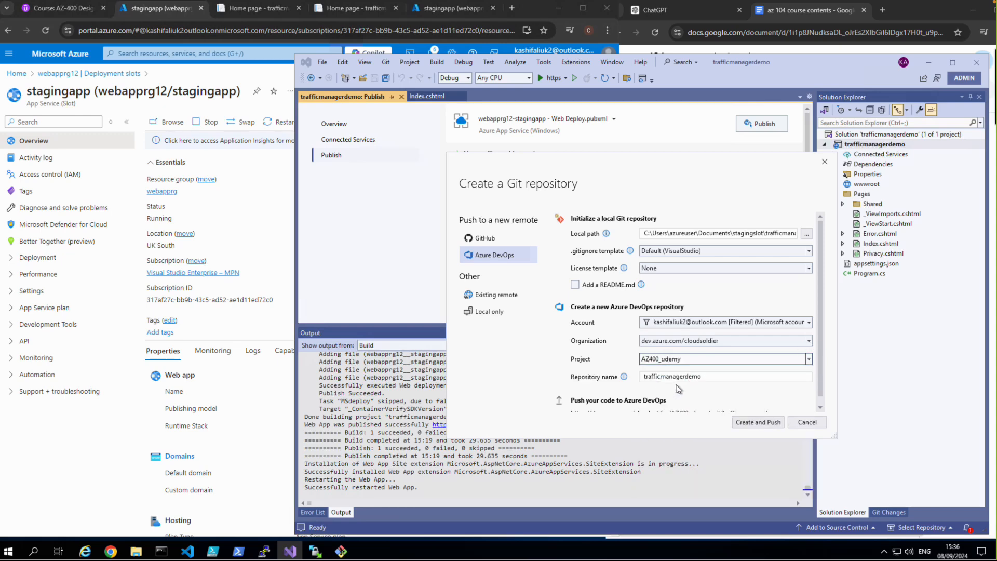
Step: Name the repository webappdeploymentslot, then create it and push the code to Azure DevOps
left_click(681, 379)
left_click_drag(705, 378, 644, 380)
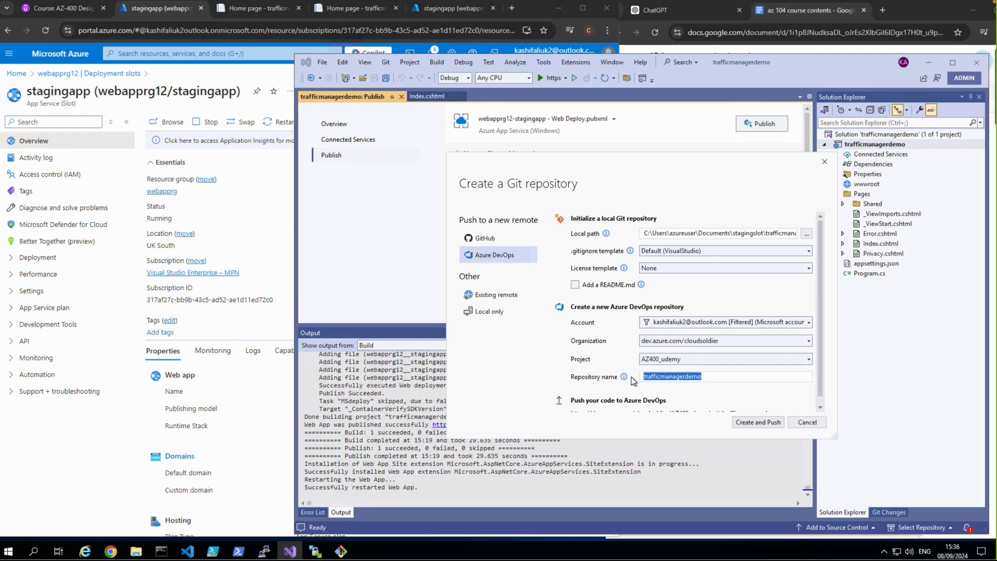
type("webappdepl")
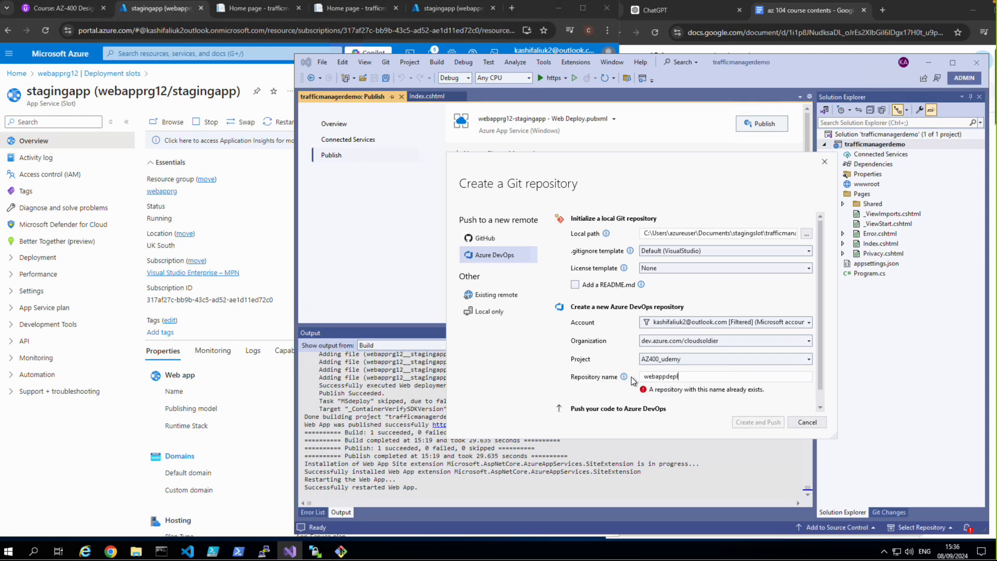
type("oymentslot")
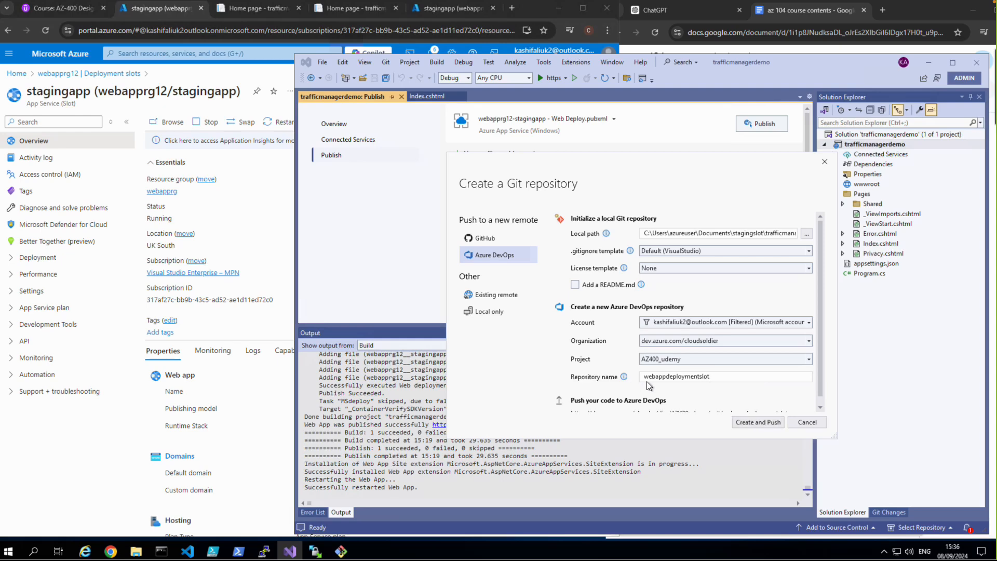
scroll(701, 382, "down", 1)
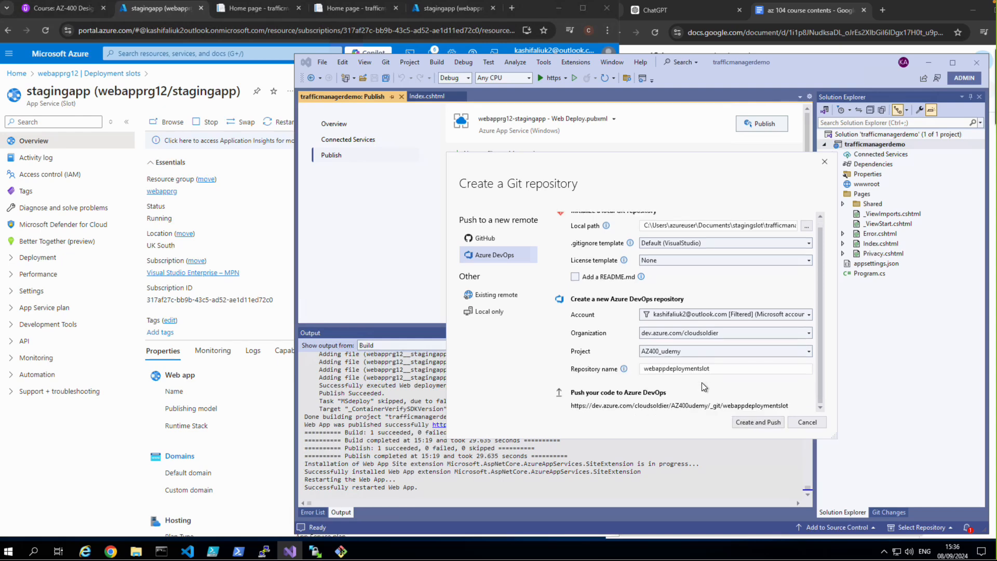
left_click(738, 421)
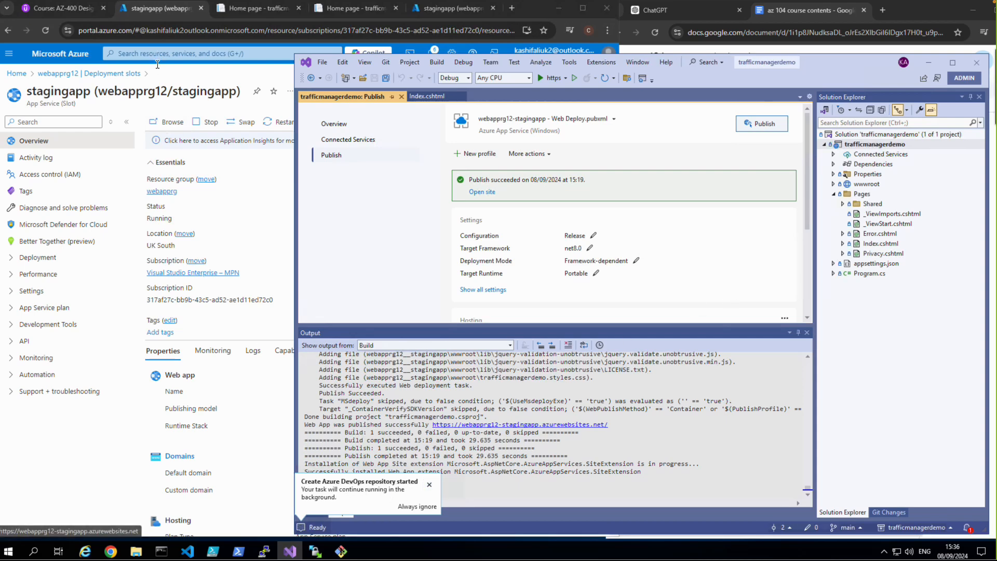
Step: Open Azure DevOps in a new browser tab and go to the AZ400_udemy project
left_click(512, 8)
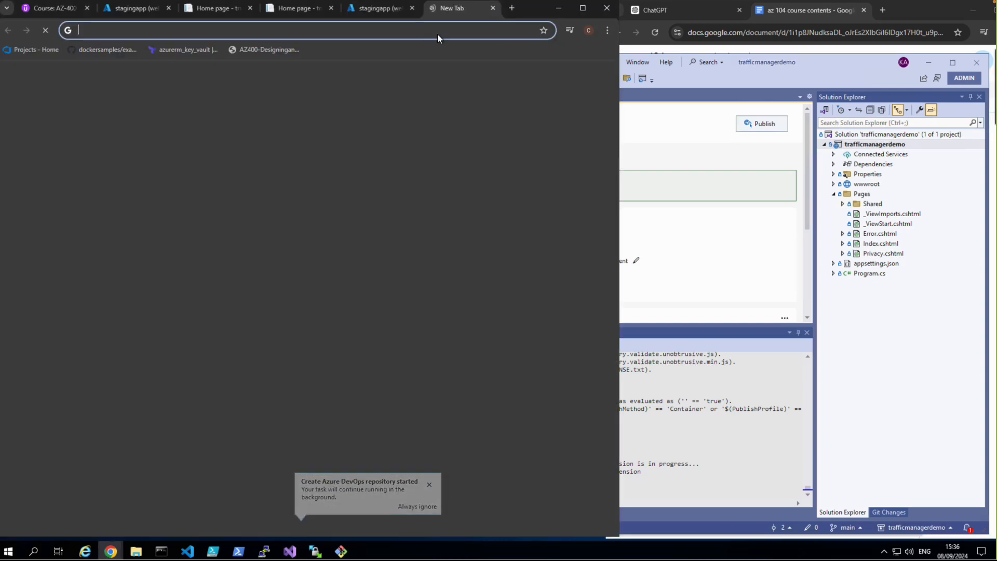
left_click(379, 29)
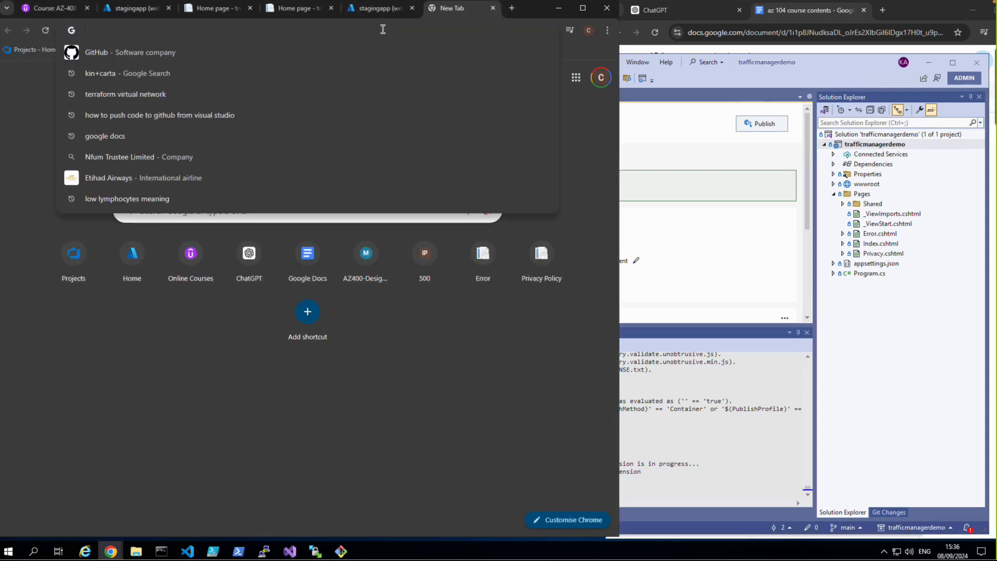
type("dev")
key("Return")
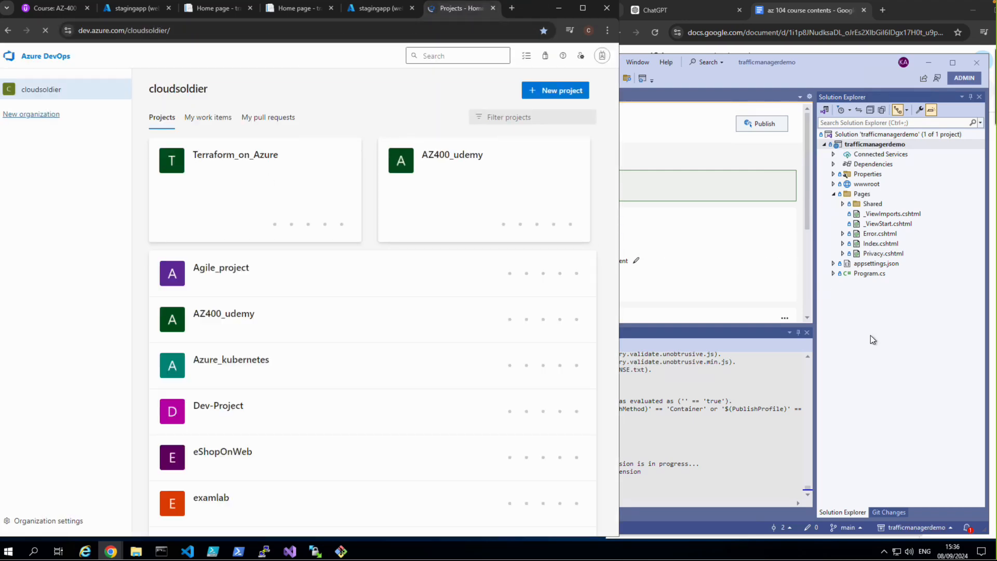
left_click(887, 349)
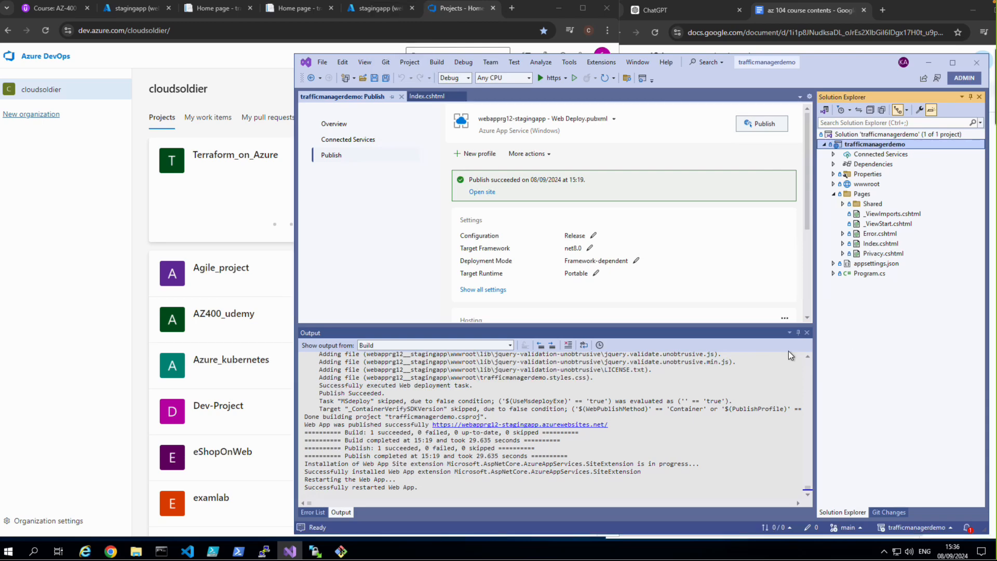
left_click(200, 315)
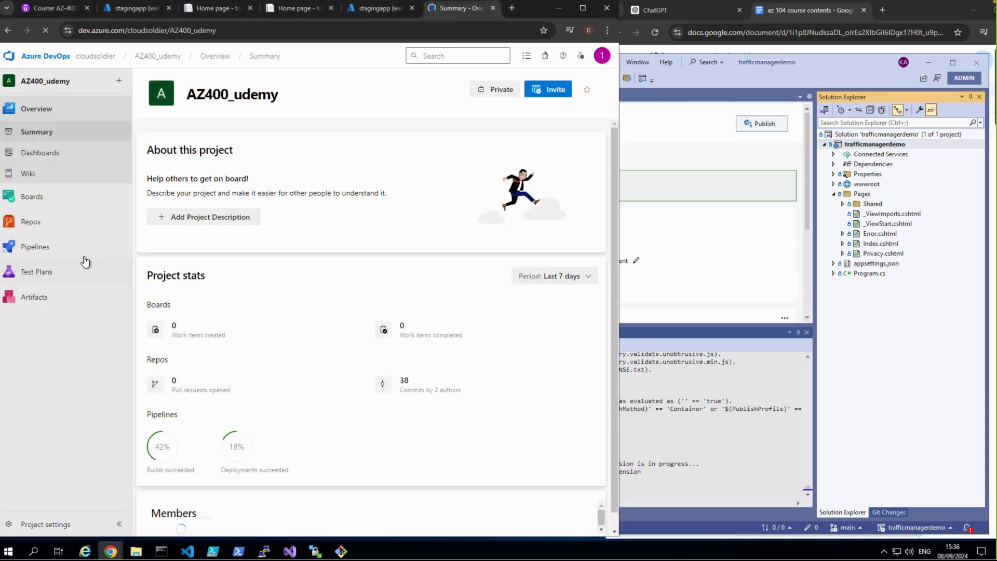
Step: Open the files of the webappdeploymentslot repository in the project's Repos
left_click(35, 230)
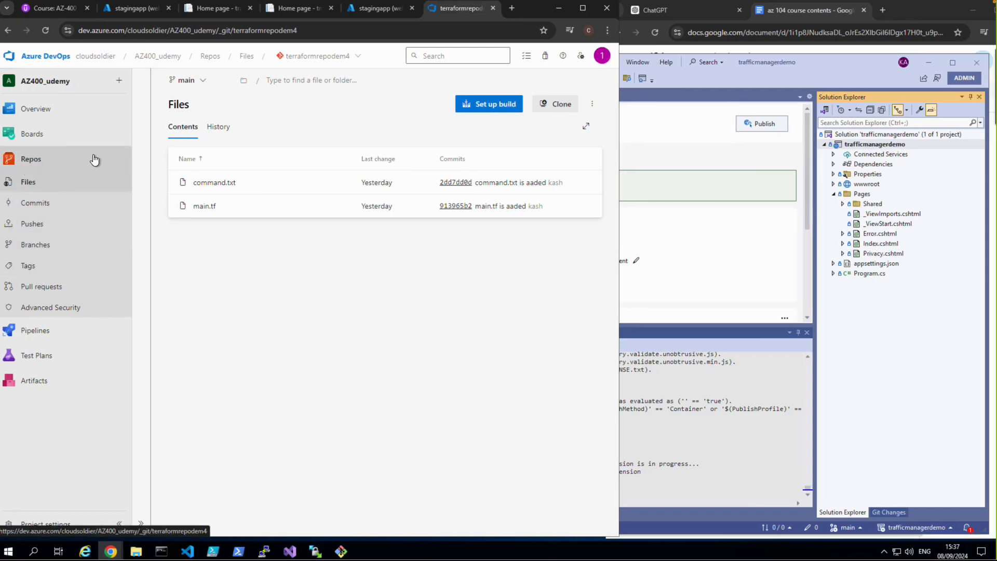
left_click(357, 57)
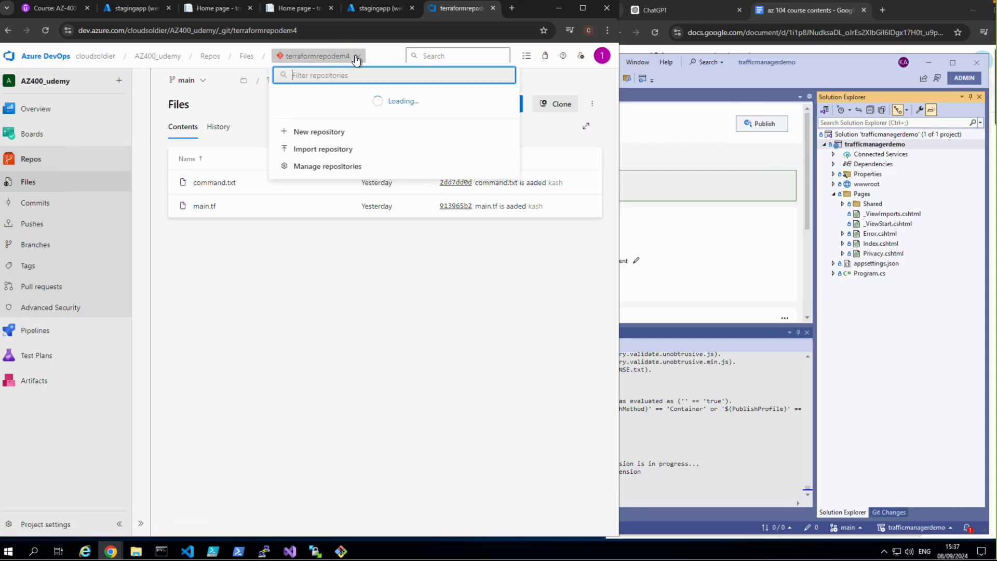
scroll(352, 148, "down", 2)
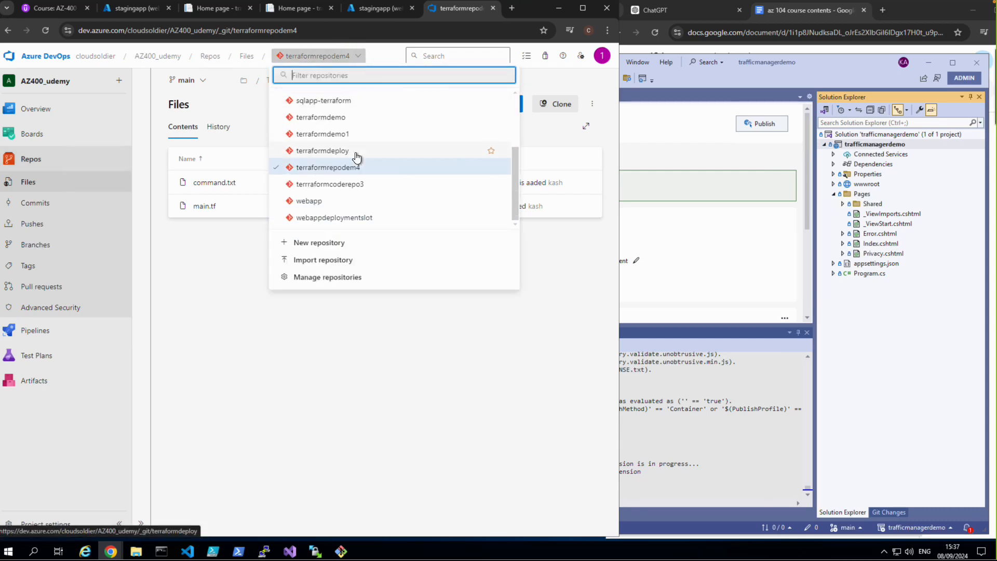
left_click(350, 221)
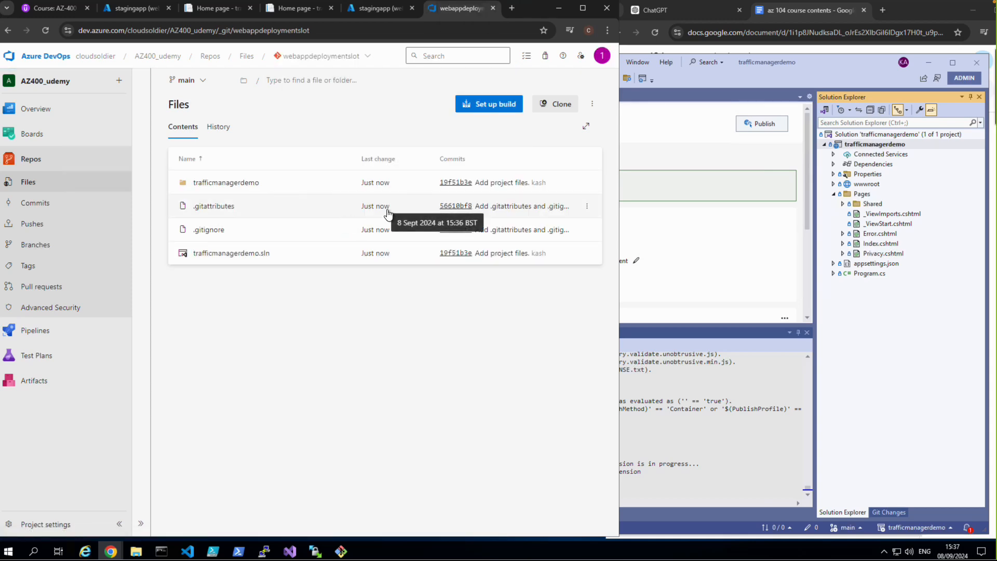
Step: Set up a build pipeline for webappdeploymentslot from the ASP.NET Core (.NET Framework) template and review the tasks in azure-pipelines.yml
left_click(484, 105)
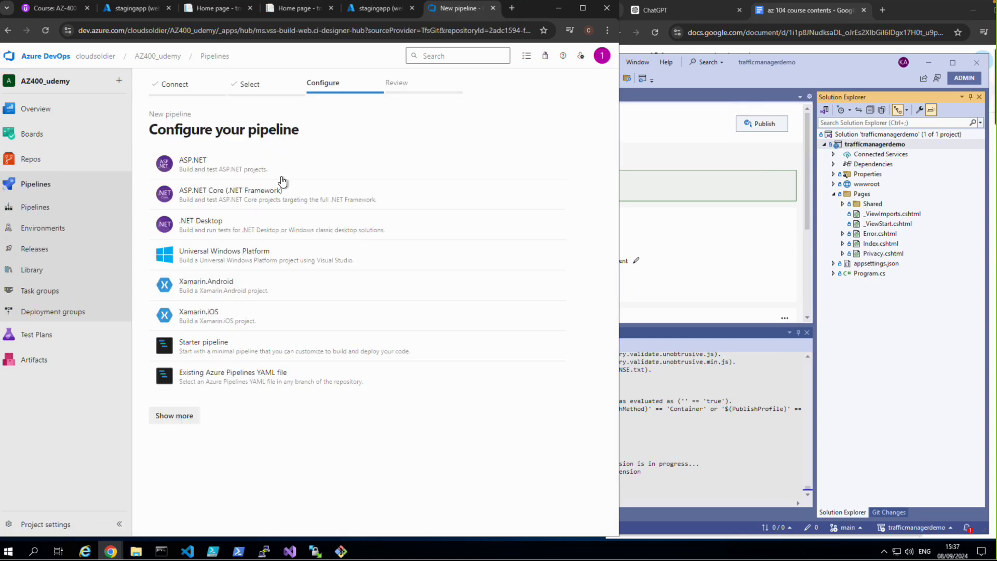
left_click(206, 196)
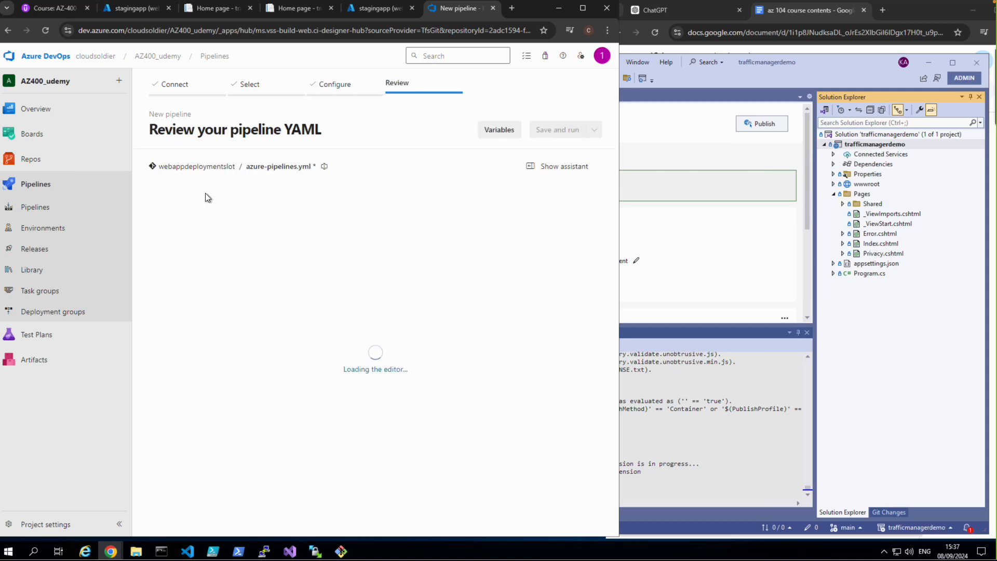
scroll(313, 245, "down", 3)
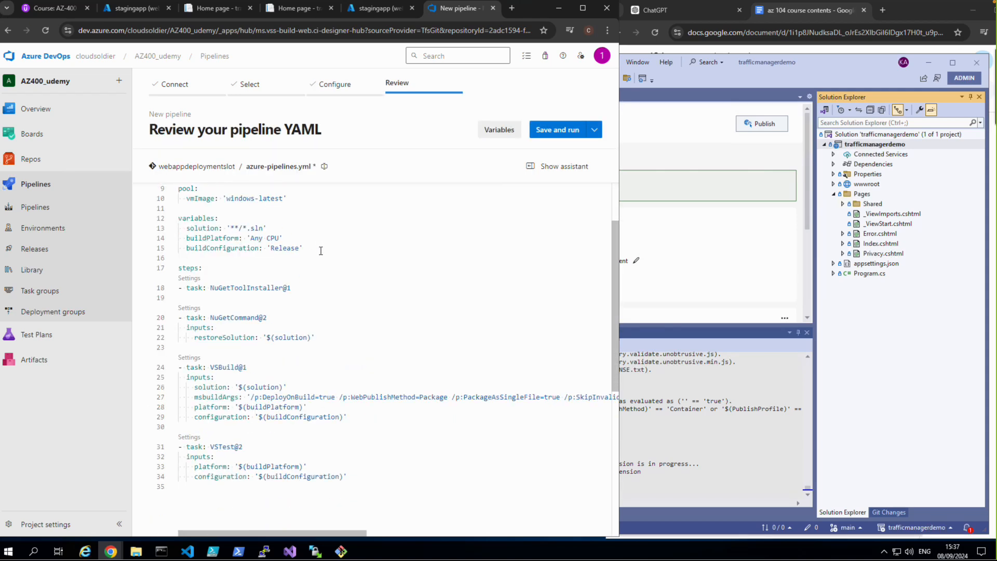
scroll(321, 251, "down", 1)
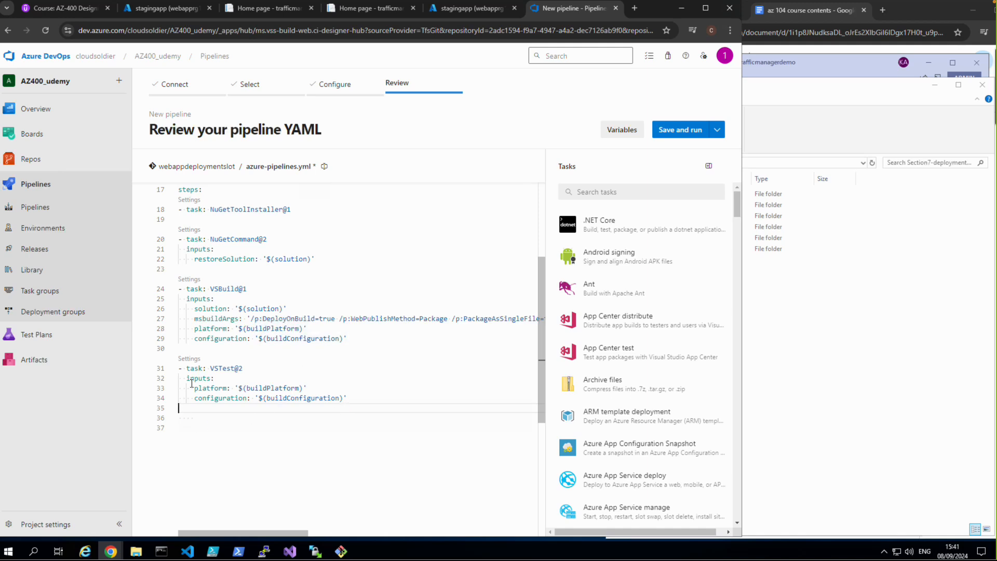
scroll(219, 346, "up", 5)
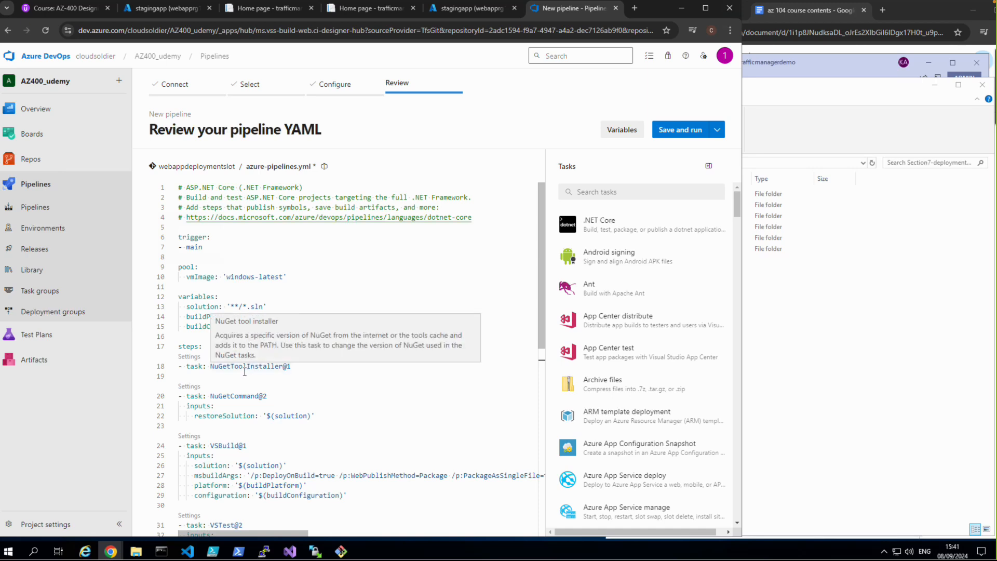
scroll(245, 371, "down", 1)
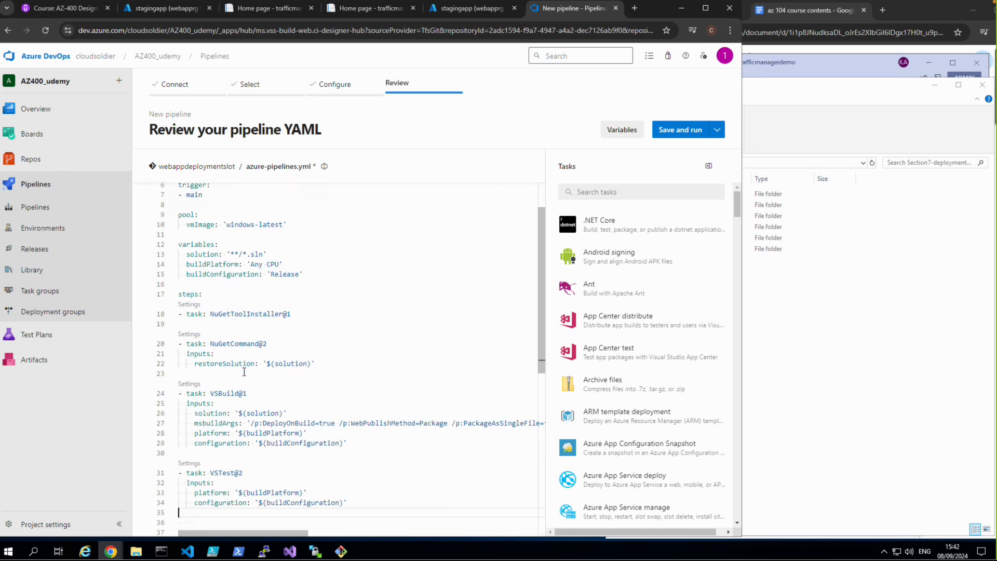
scroll(249, 371, "down", 1)
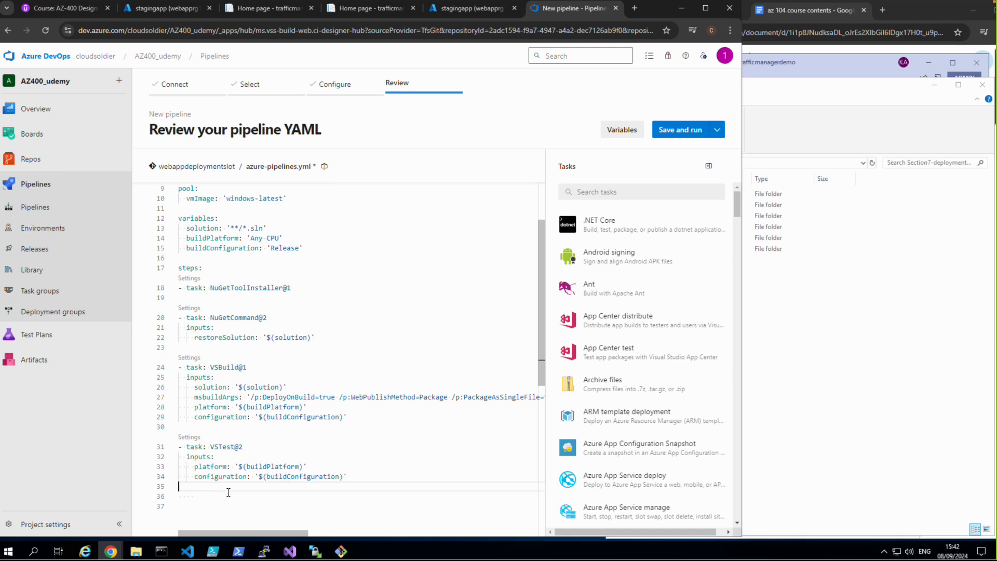
scroll(229, 492, "down", 1)
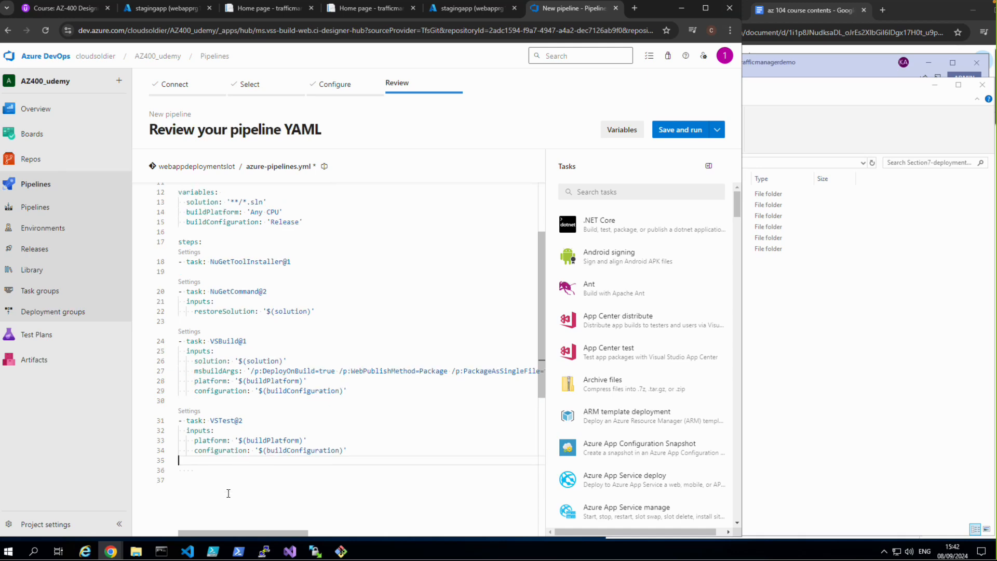
Step: Add a correctly indented PublishBuildArtifacts@1 task after VSTest@2, publishing '$(Build.ArtifactStagingDirectory)' as 'deploymentwebappslot-artifact'
right_click(193, 470)
left_click(213, 441)
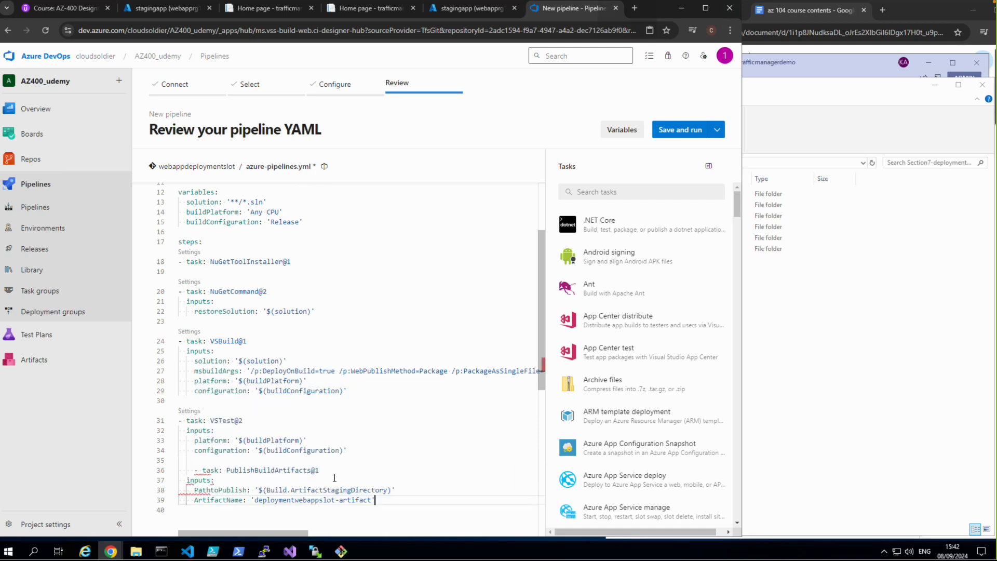
left_click(194, 471)
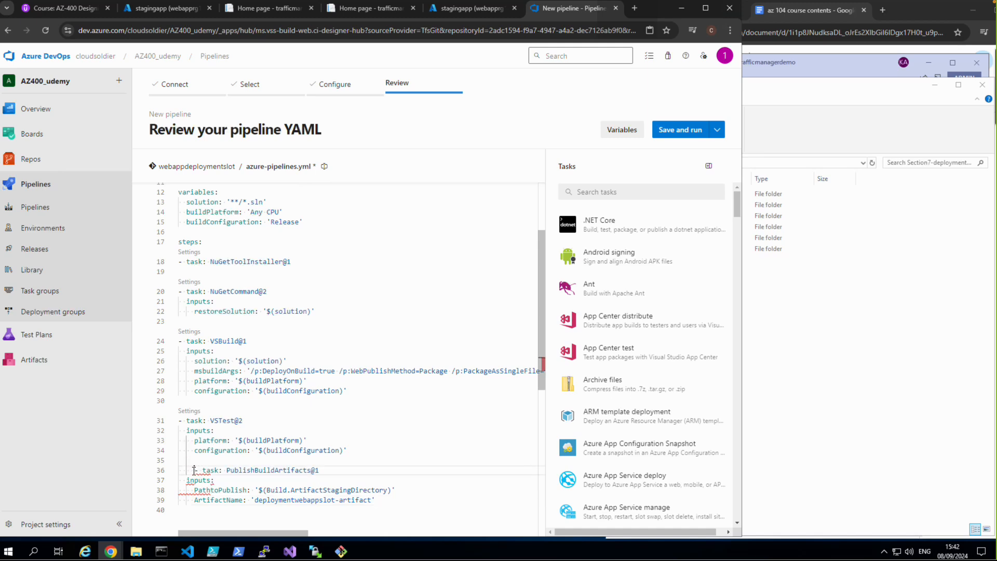
left_click_drag(193, 471, 395, 504)
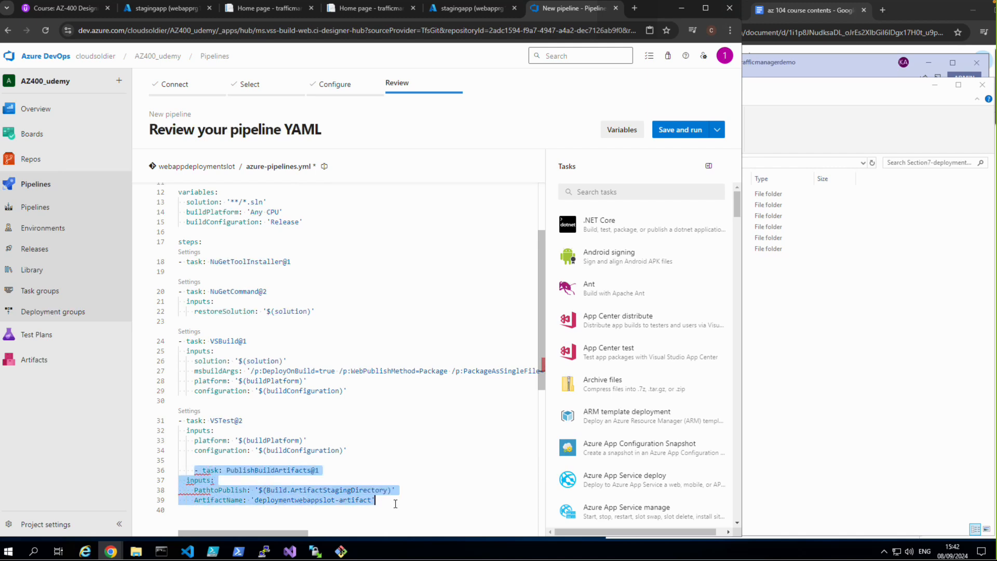
key("Delete")
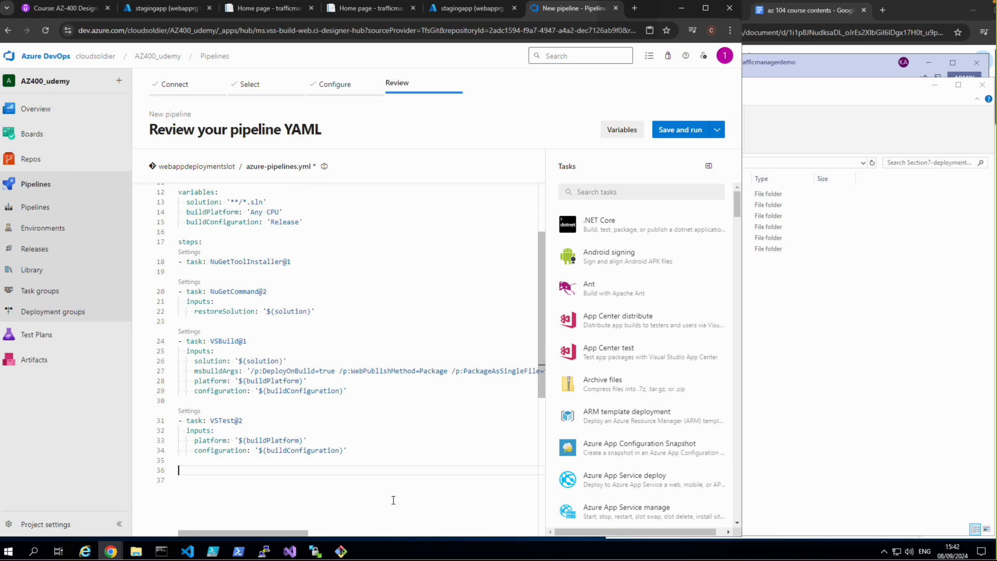
key("ctrl+z")
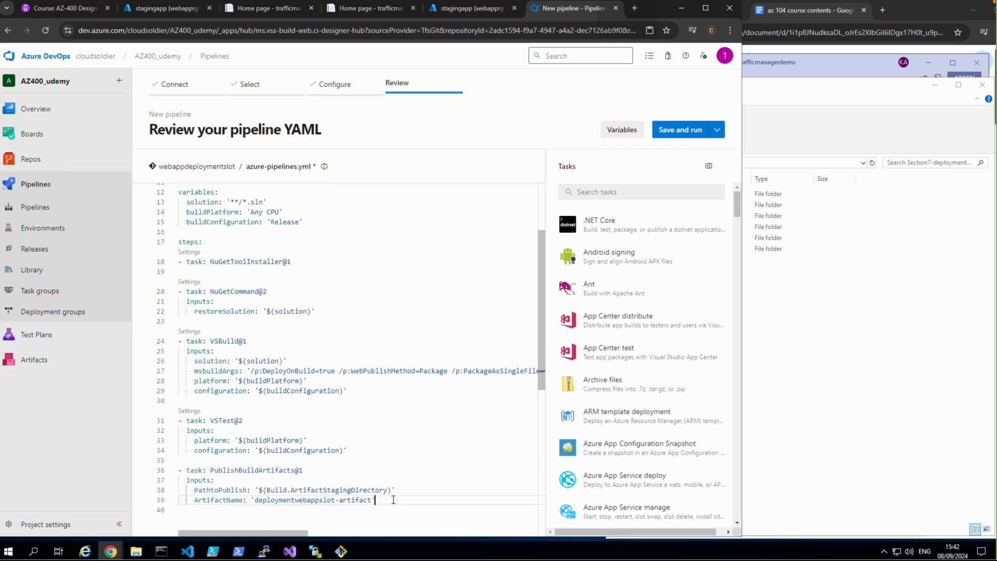
scroll(441, 464, "down", 2)
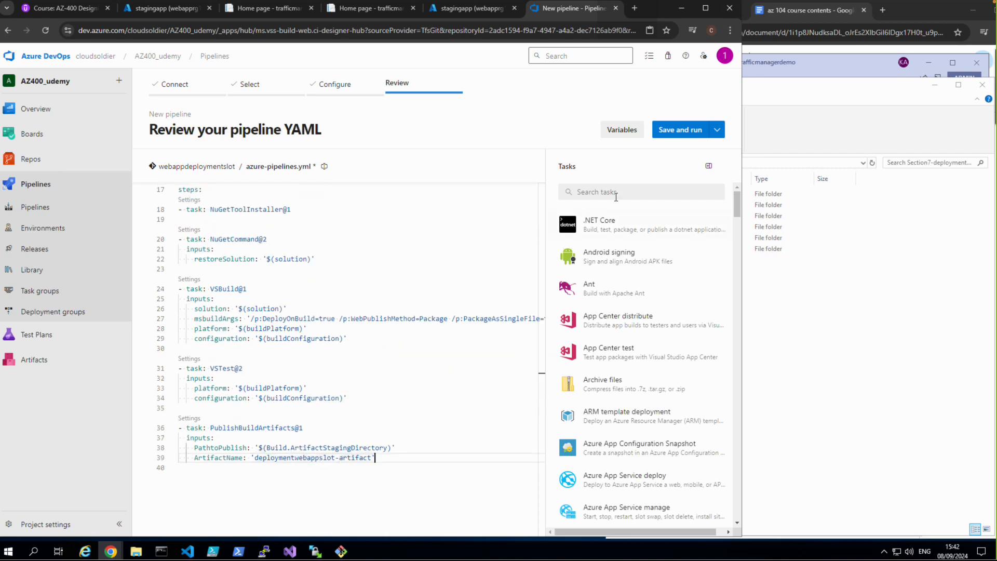
Step: Save and run the pipeline, committing "Set up CI with Azure Pipelines" directly to the main branch, and open the run's job
left_click(681, 130)
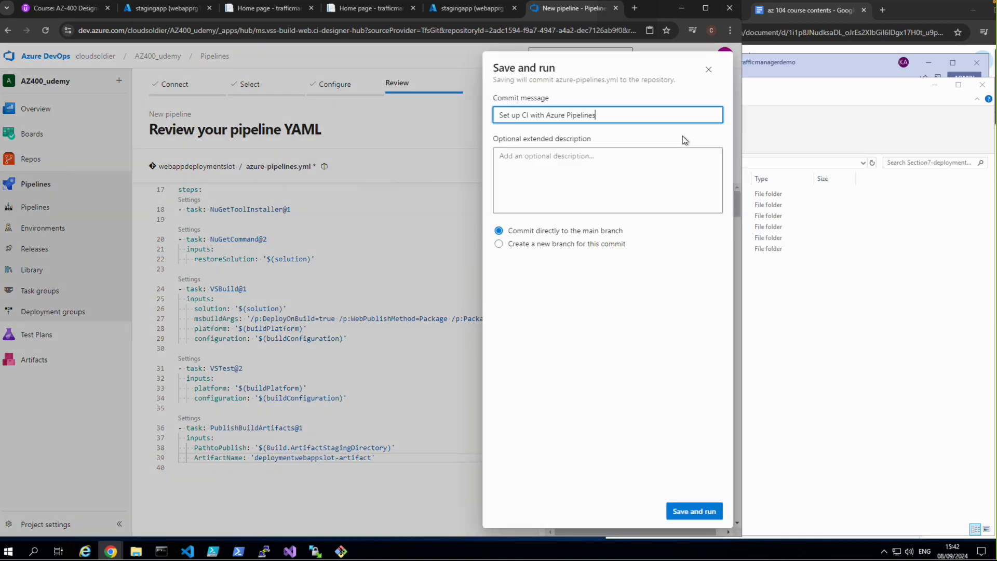
left_click(685, 512)
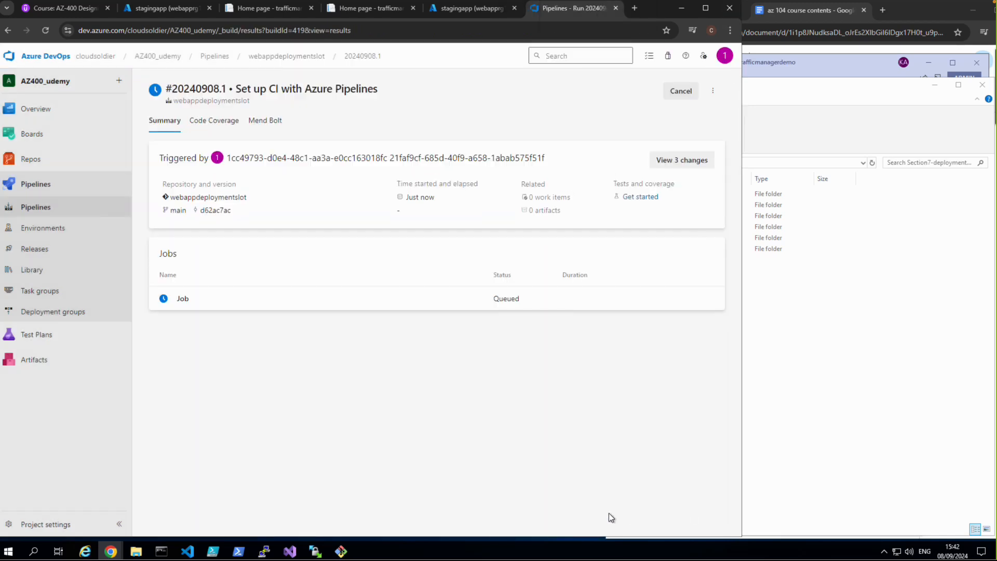
mouse_move(485, 539)
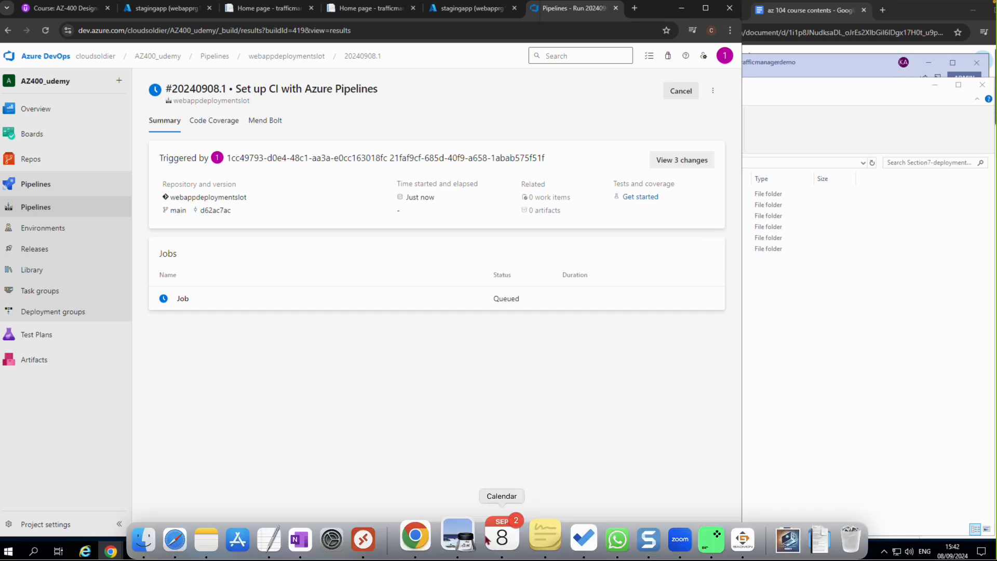
left_click(179, 299)
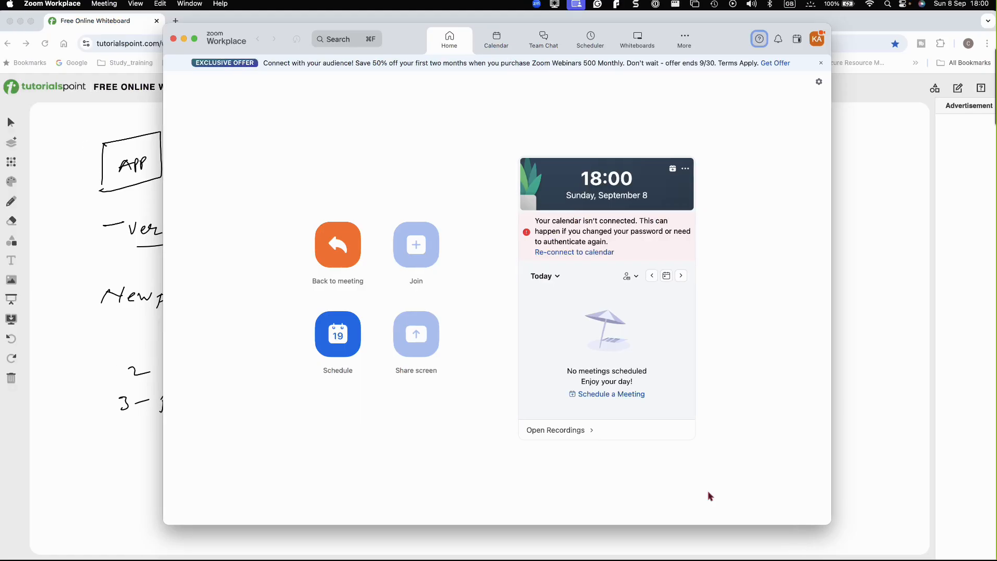
Step: Switch to the online whiteboard and add a new blank board
left_click(89, 514)
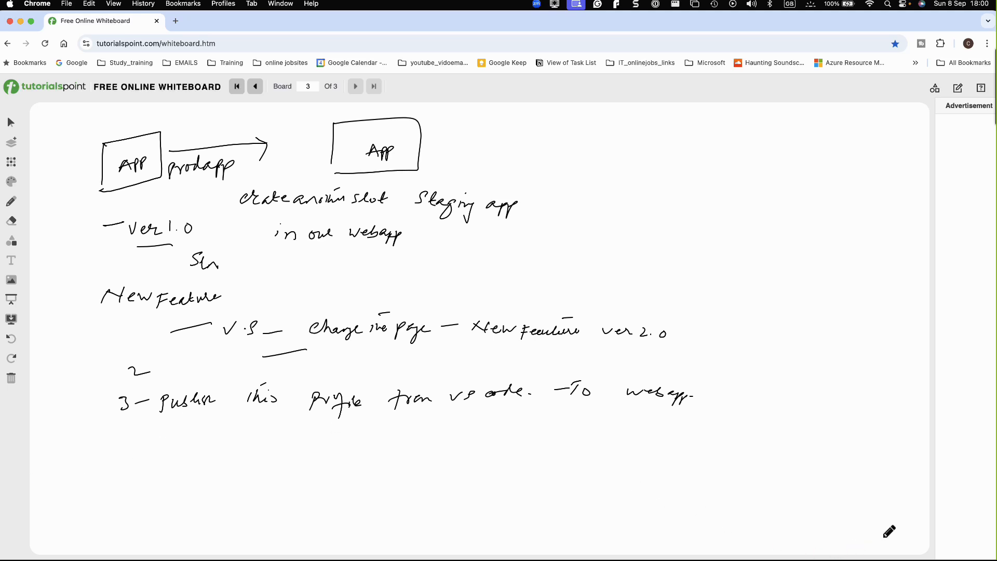
left_click(934, 551)
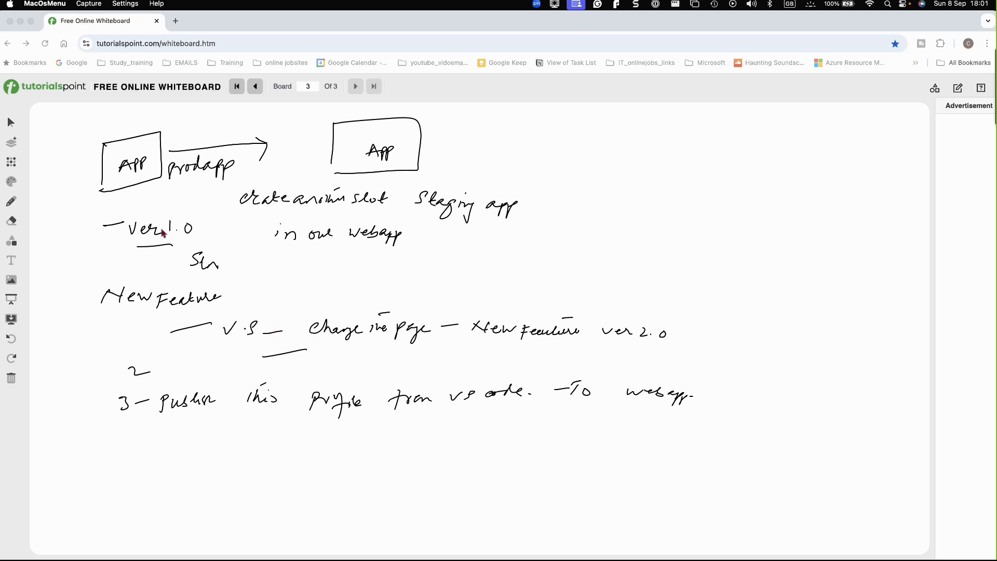
left_click(9, 143)
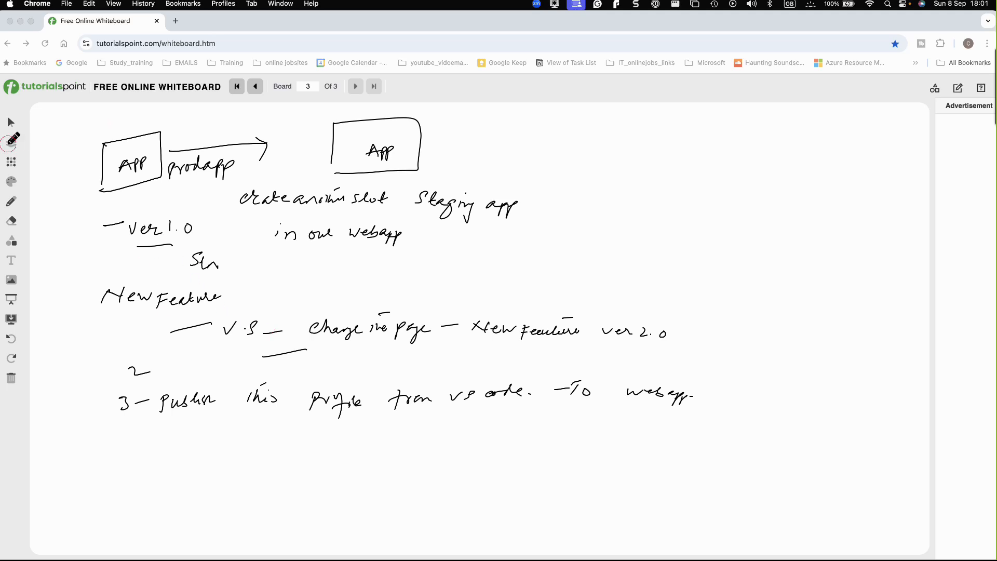
left_click(11, 143)
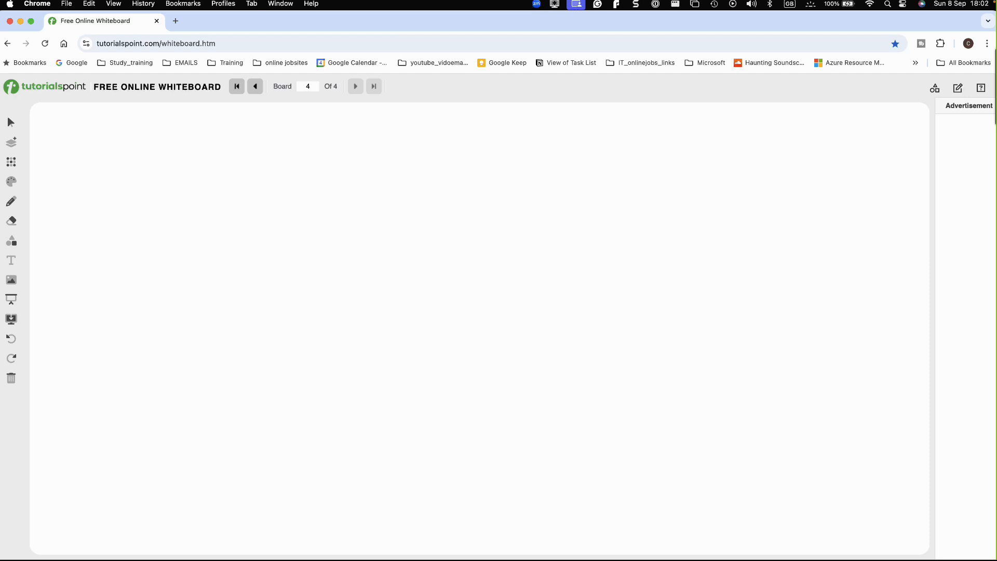
Step: Handwrite the heading "Azure pipeline - automate all the steps" with the bullets "build", "release" and "Two-stages" below it
mouse_move(127, 156)
left_mouse_down()
mouse_move(130, 145)
mouse_move(137, 163)
mouse_move(233, 152)
mouse_move(466, 157)
left_mouse_up()
left_click(469, 158)
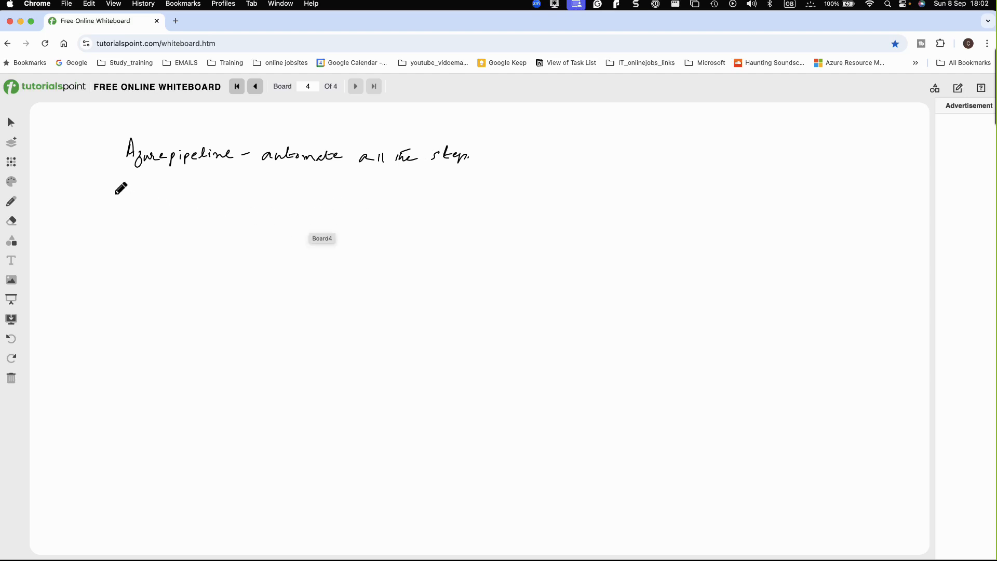
left_click_drag(102, 200, 166, 210)
mouse_move(116, 248)
left_mouse_down()
mouse_move(148, 236)
mouse_move(204, 237)
left_mouse_up()
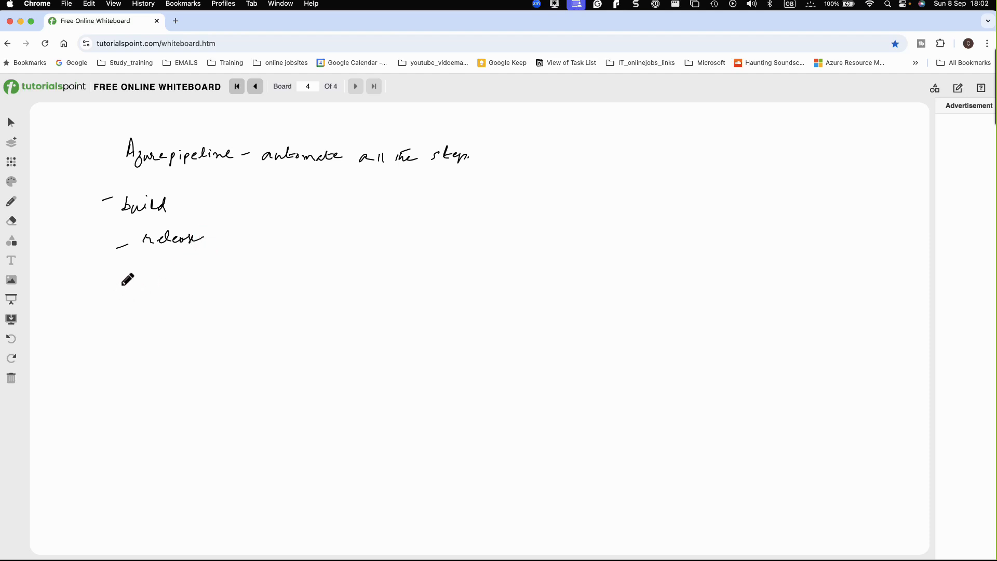
left_click_drag(106, 281, 119, 279)
left_click_drag(135, 276, 231, 281)
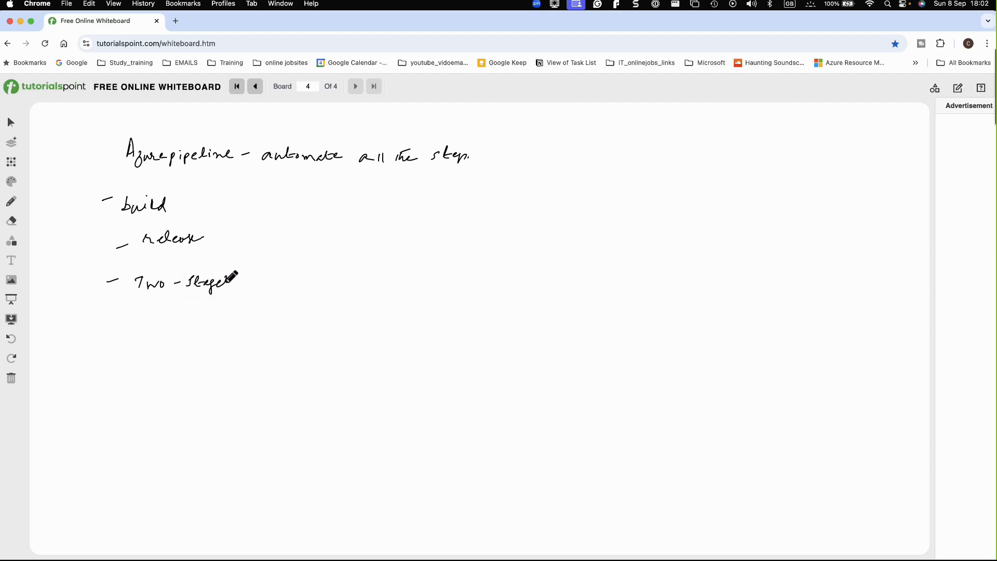
Step: Handwrite the line "First stage - Create a webapp step - deployment slot" with "Az-cli" beneath it
mouse_move(106, 329)
left_mouse_down()
mouse_move(210, 325)
mouse_move(206, 312)
left_mouse_up()
mouse_move(230, 322)
left_mouse_down()
mouse_move(399, 308)
mouse_move(452, 312)
mouse_move(449, 321)
mouse_move(561, 310)
mouse_move(643, 317)
left_mouse_up()
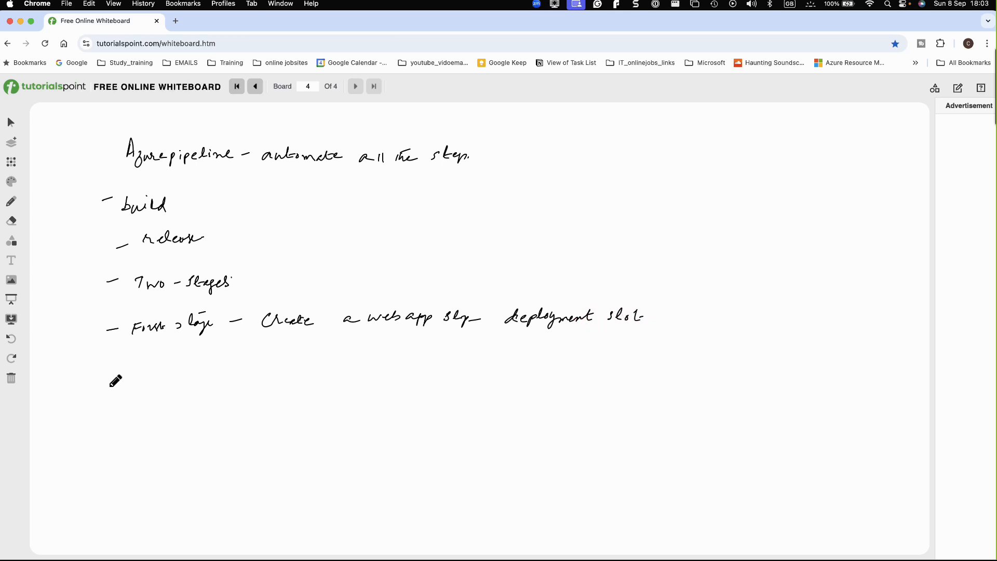
left_click_drag(86, 373, 99, 373)
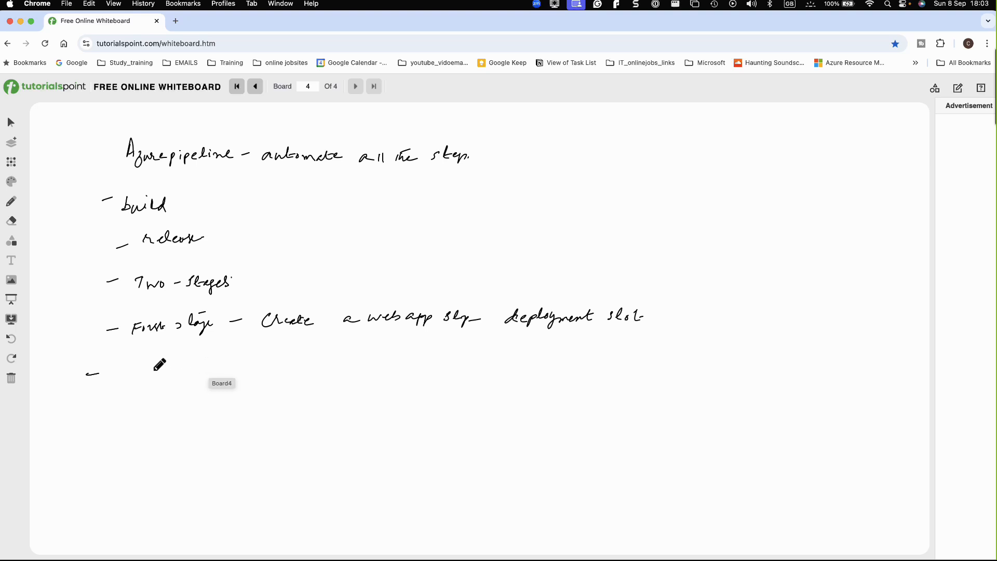
mouse_move(149, 359)
left_mouse_down()
mouse_move(154, 347)
mouse_move(150, 358)
mouse_move(162, 364)
mouse_move(206, 349)
mouse_move(207, 359)
mouse_move(237, 356)
left_mouse_up()
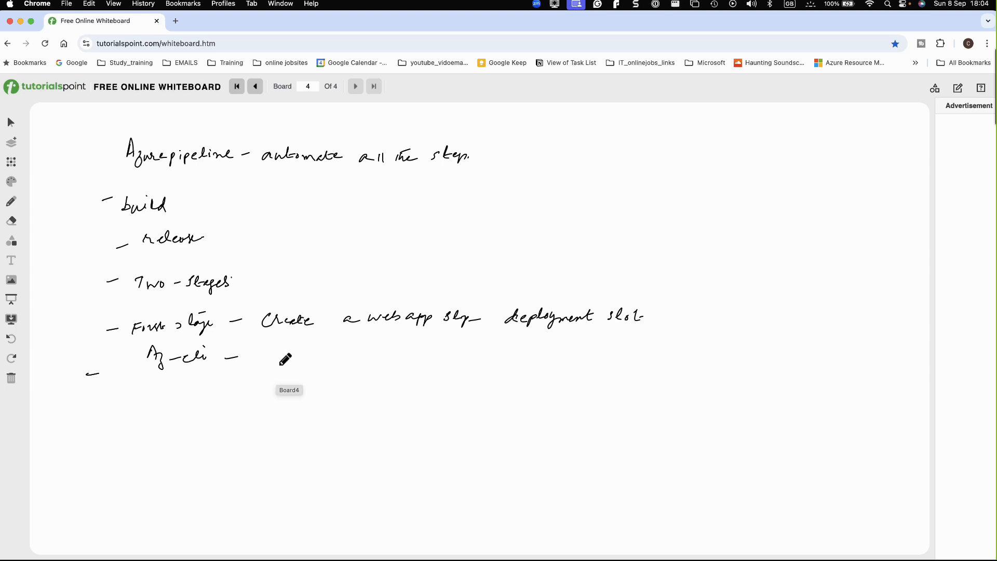
Step: Handwrite "2nd-stage" with the notes "change in our code" and "Post deployment validation" beside it
mouse_move(132, 397)
left_mouse_down()
mouse_move(151, 407)
mouse_move(217, 400)
mouse_move(220, 409)
mouse_move(247, 397)
left_mouse_up()
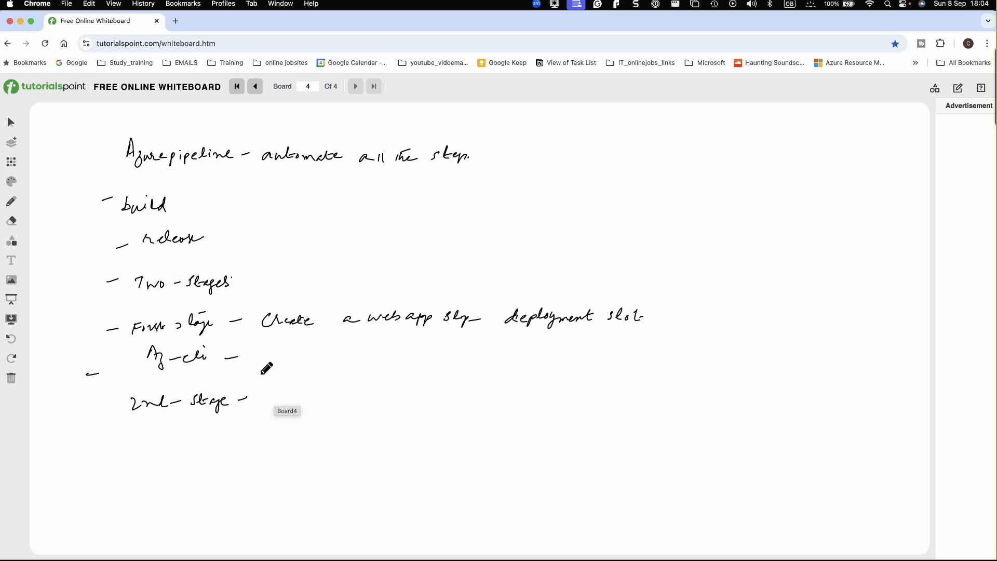
left_click_drag(244, 380, 260, 378)
mouse_move(284, 368)
left_mouse_down()
mouse_move(281, 377)
mouse_move(464, 363)
mouse_move(513, 370)
left_mouse_up()
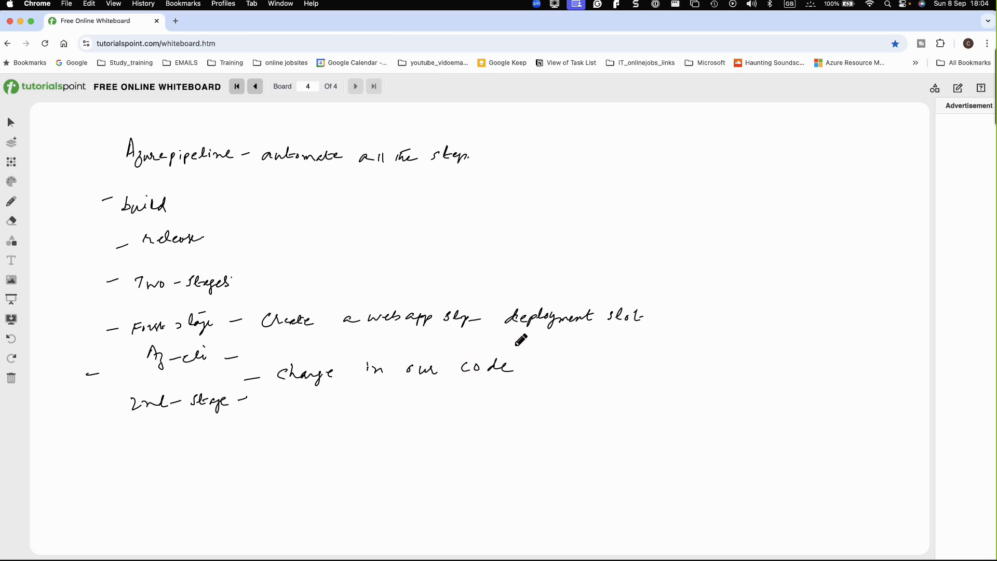
left_click_drag(264, 405, 281, 405)
left_click(305, 407)
mouse_move(305, 408)
left_mouse_down()
mouse_move(300, 415)
mouse_move(386, 417)
mouse_move(514, 397)
mouse_move(528, 411)
mouse_move(545, 404)
left_mouse_up()
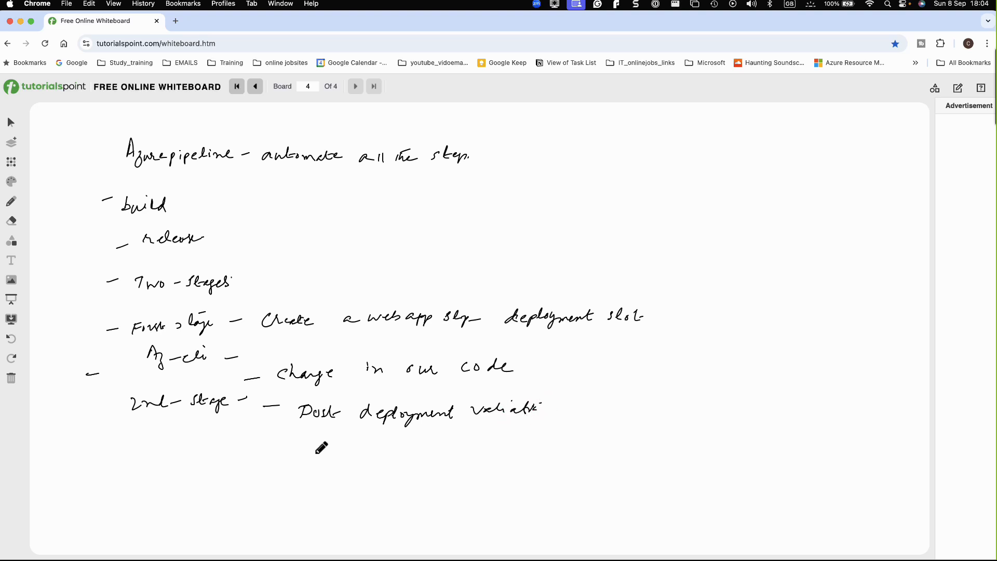
Step: Draw a downward arrow below the 2nd-stage note and handwrite "Swap to the staging slot" next to it
left_click_drag(90, 472, 110, 470)
left_click_drag(165, 427, 165, 472)
left_click_drag(152, 460, 173, 456)
mouse_move(193, 462)
left_mouse_down()
mouse_move(187, 474)
mouse_move(228, 473)
mouse_move(223, 481)
mouse_move(303, 470)
mouse_move(303, 455)
mouse_move(380, 470)
mouse_move(471, 452)
left_mouse_up()
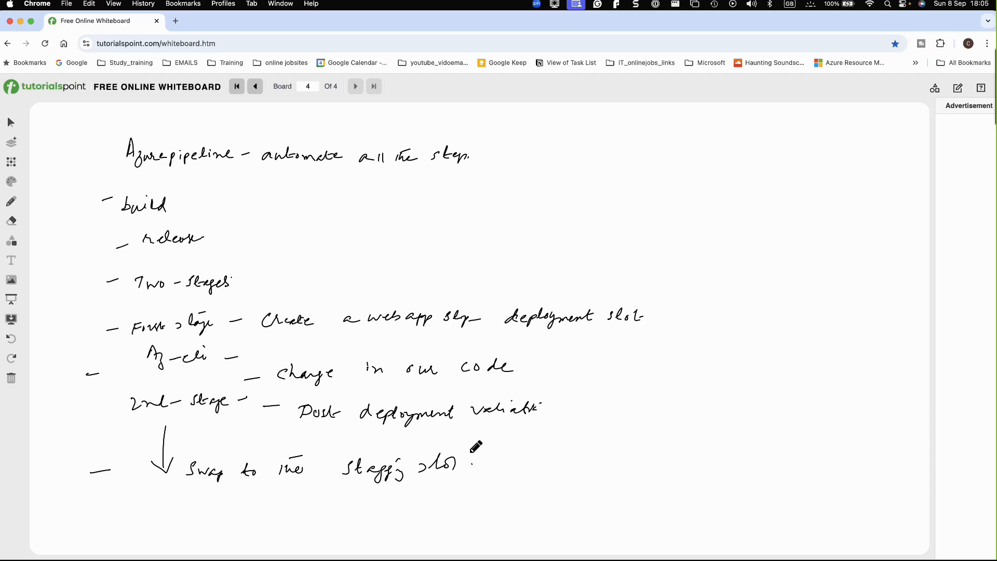
Step: Switch back to Azure DevOps in the remote desktop session and open the webappdeploymentslot repository's files
mouse_move(526, 548)
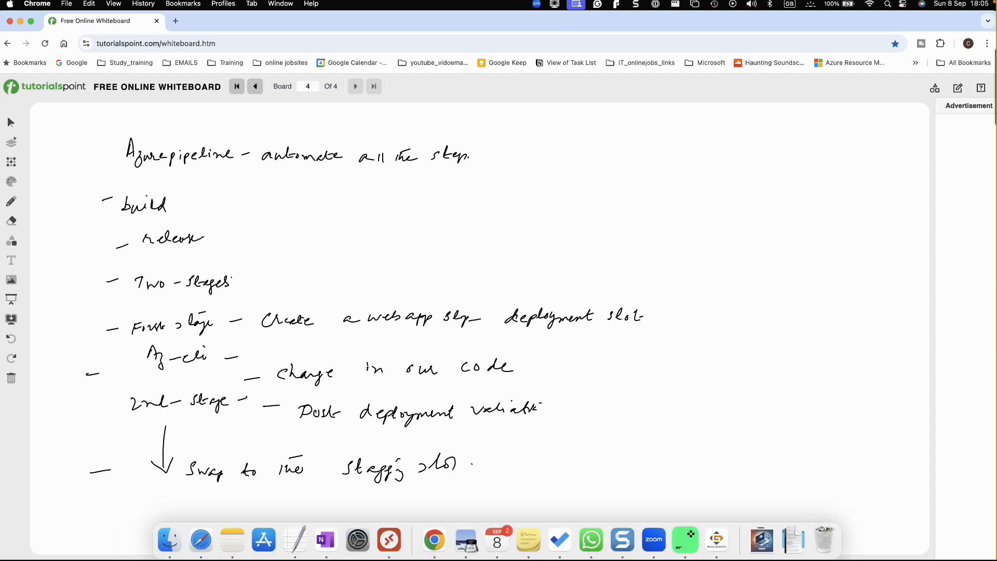
left_click(389, 540)
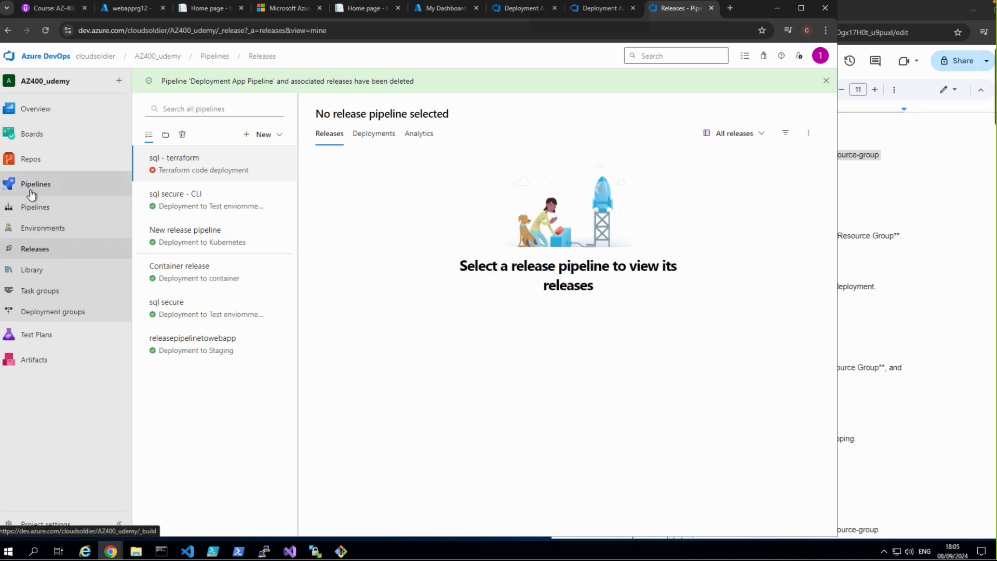
mouse_move(30, 165)
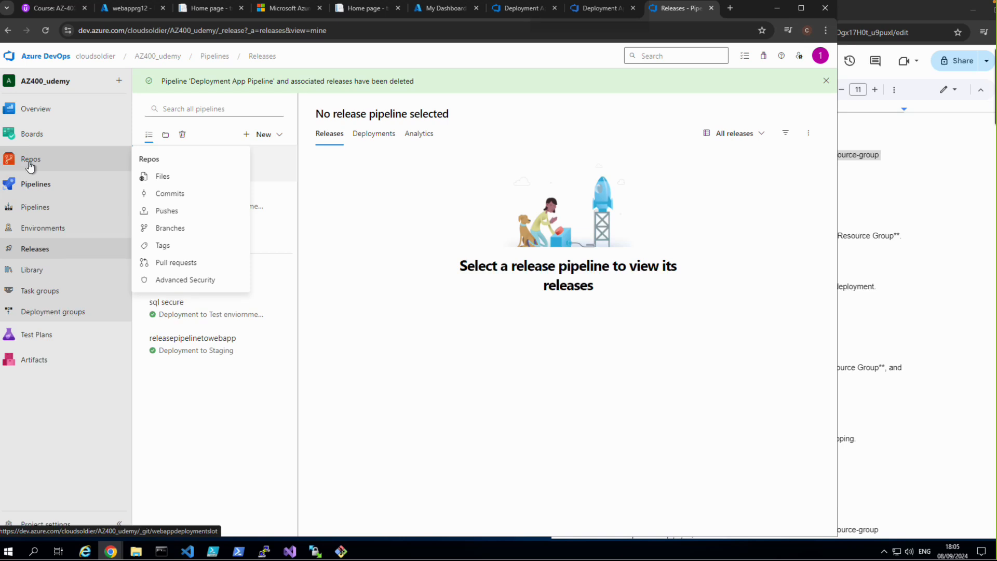
left_click(30, 166)
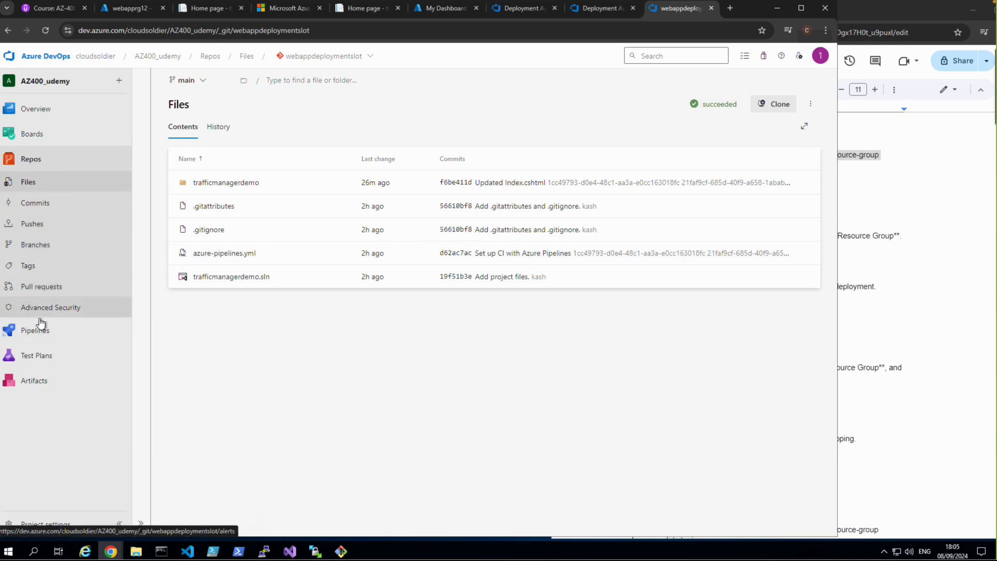
Step: Open the webappdeploymentslot build pipeline for editing and review the tasks in its azure-pipelines.yml
mouse_move(40, 332)
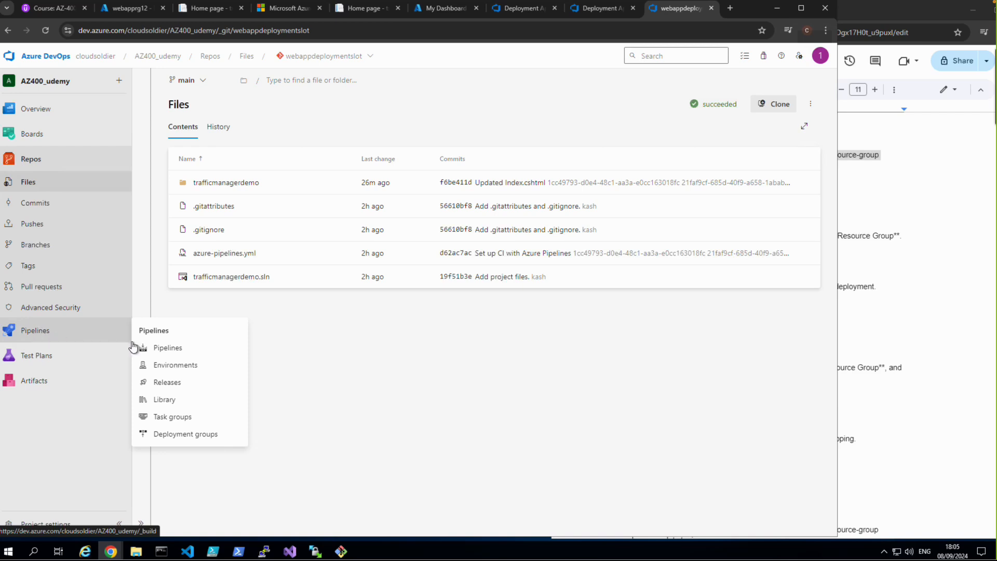
left_click(153, 348)
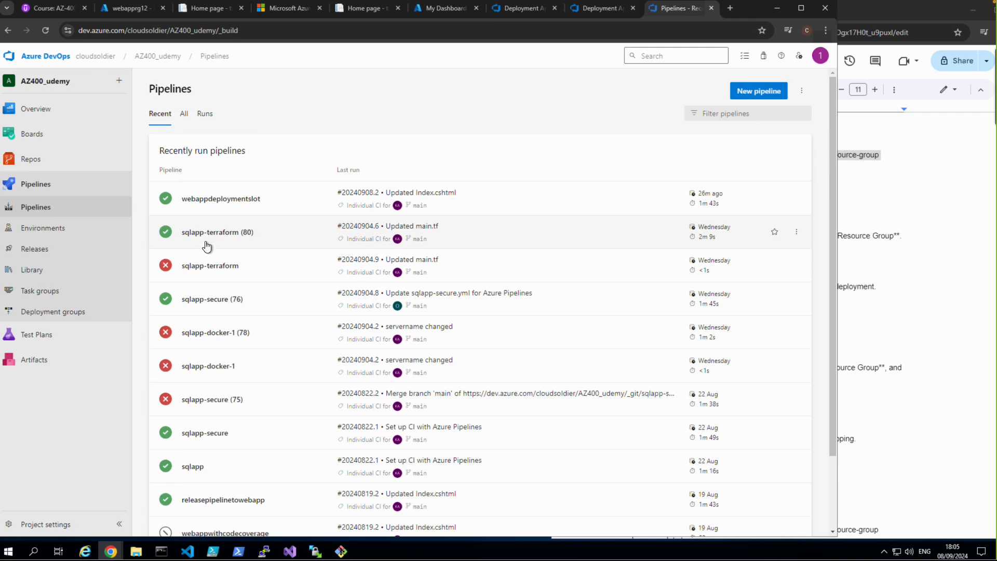
left_click(213, 202)
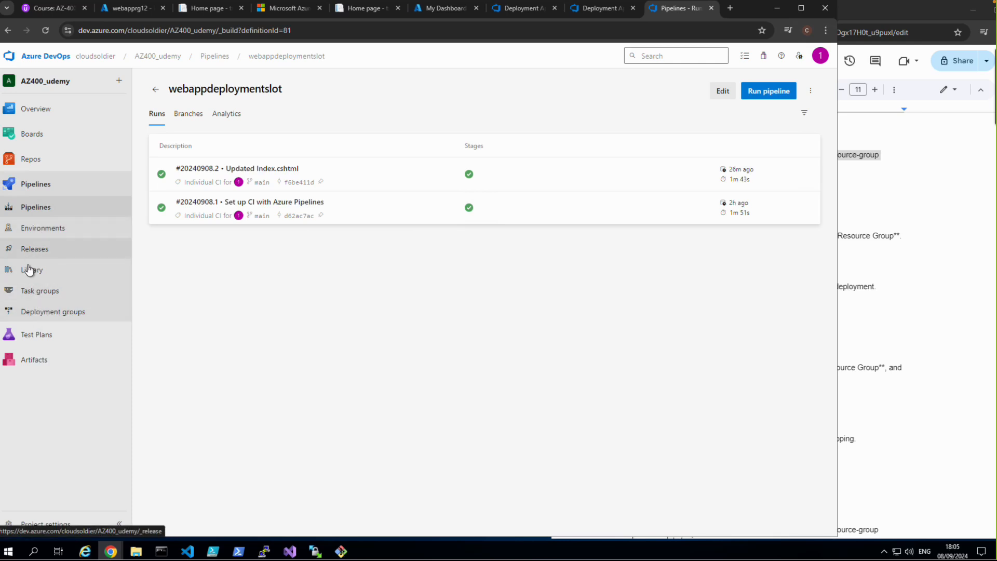
left_click(722, 92)
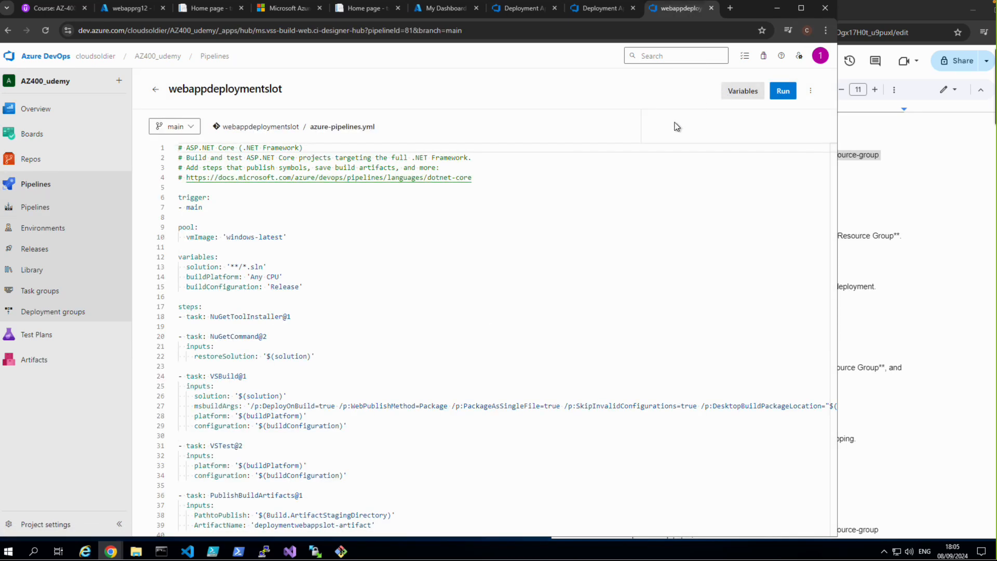
scroll(445, 381, "down", 5)
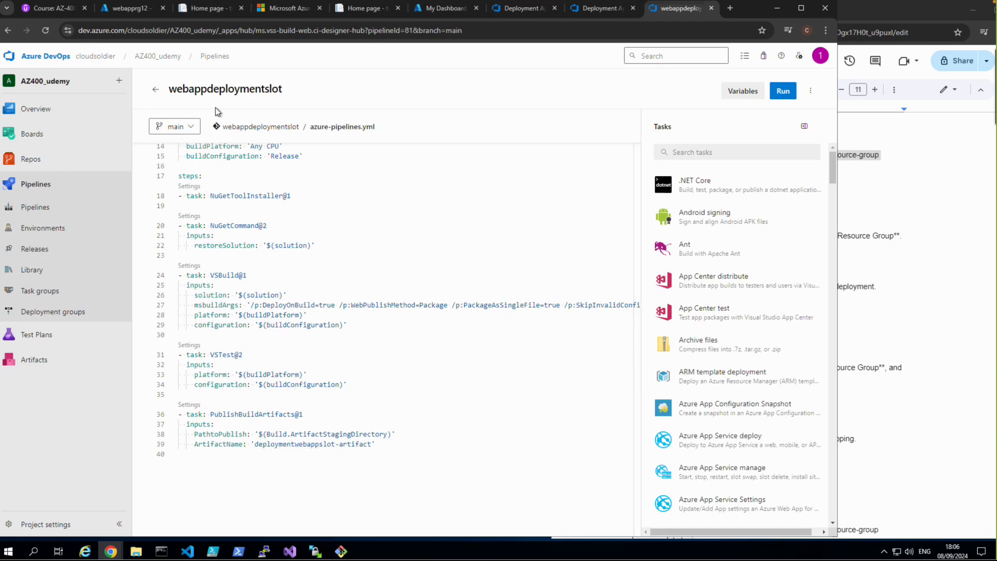
Step: Go to the project's releases and create a new release pipeline whose first stage starts from an empty job
left_click(35, 250)
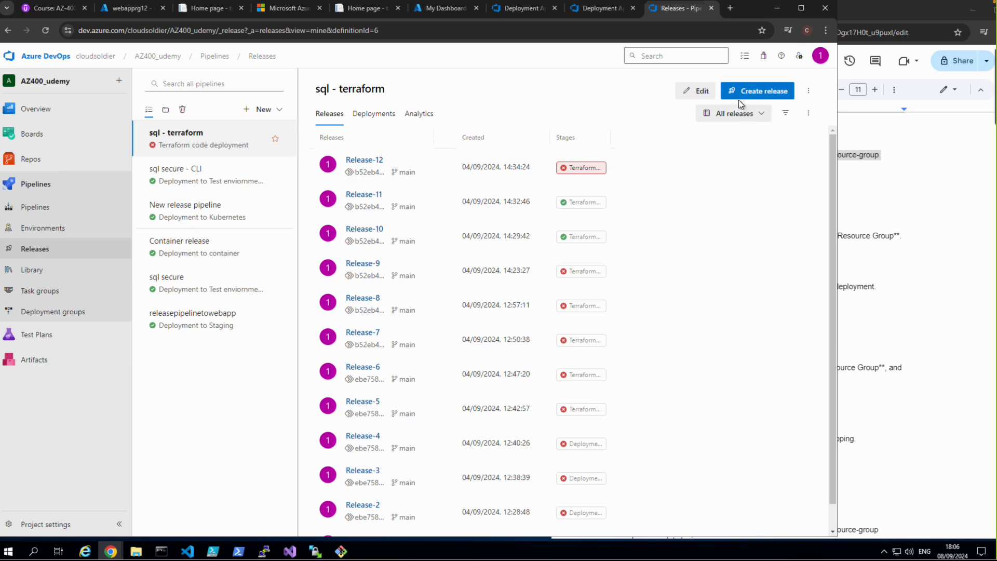
left_click(746, 95)
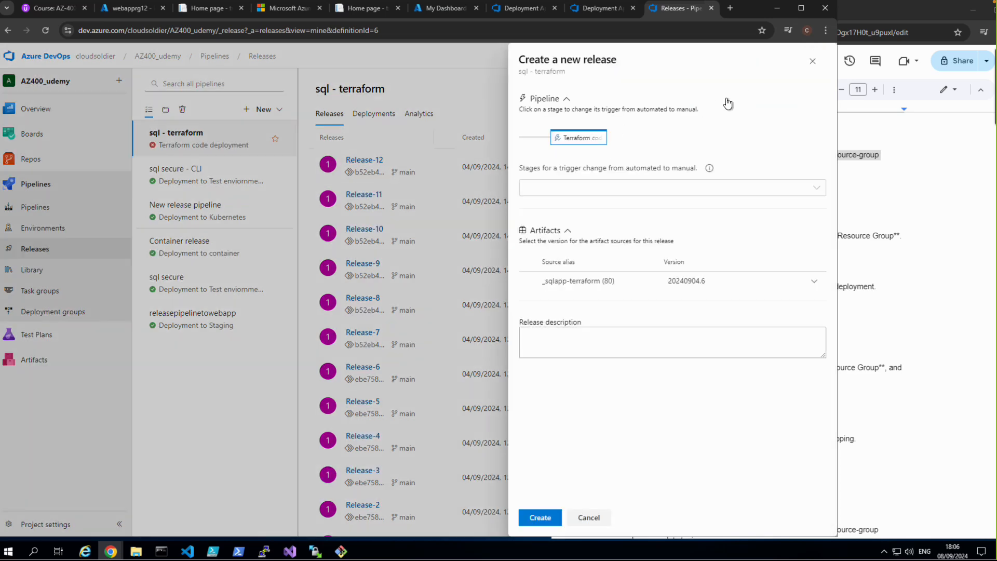
left_click(812, 62)
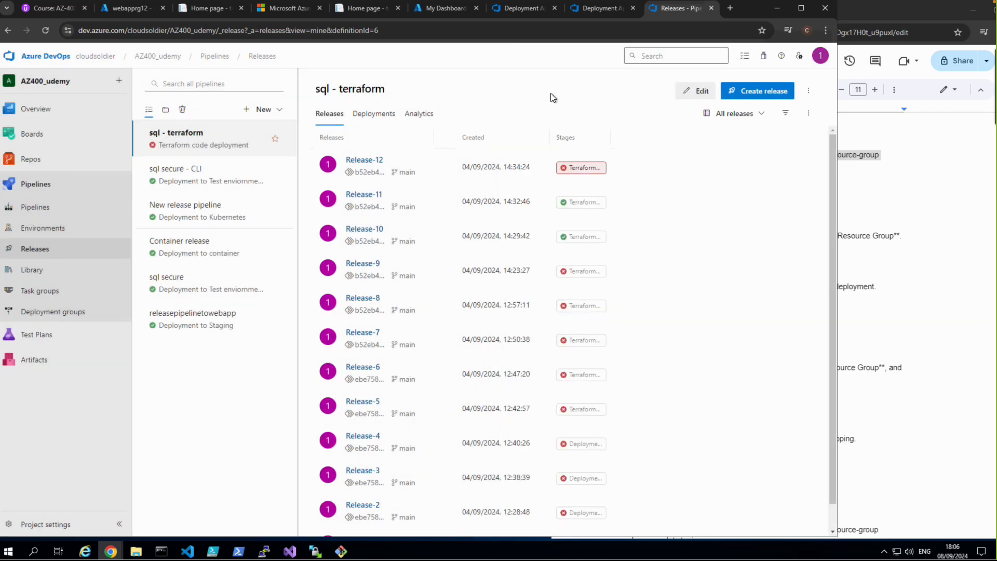
left_click(274, 111)
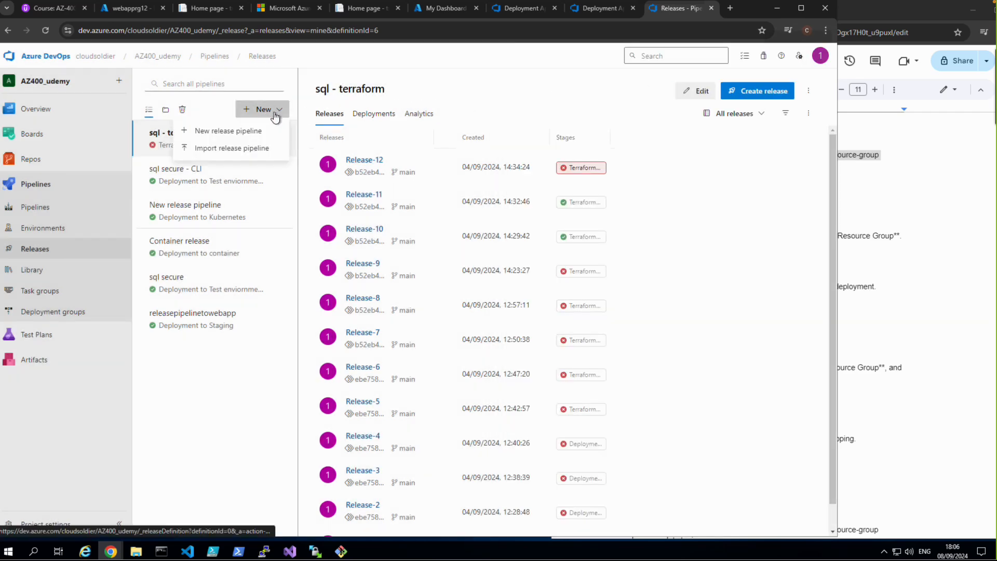
left_click(230, 131)
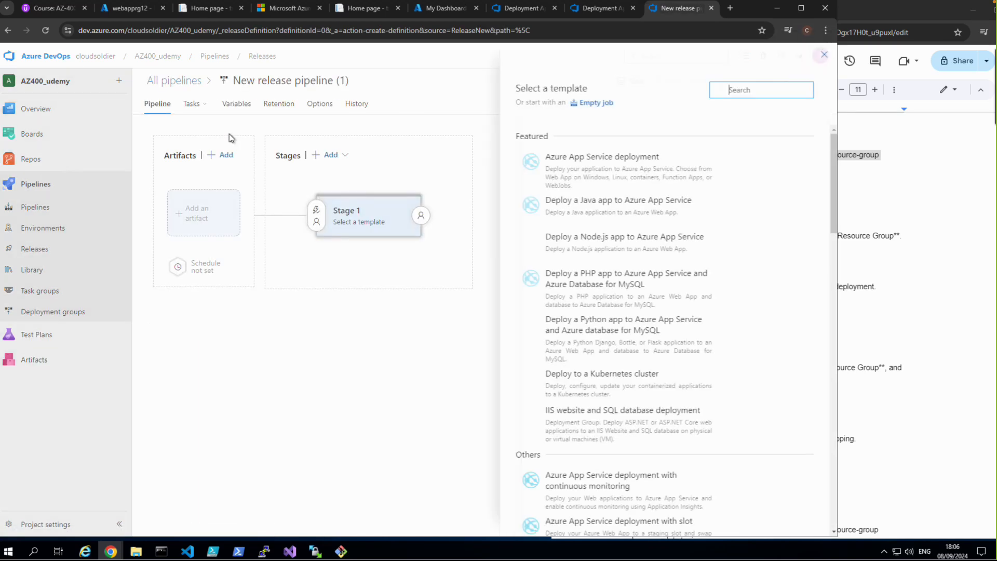
left_click(606, 103)
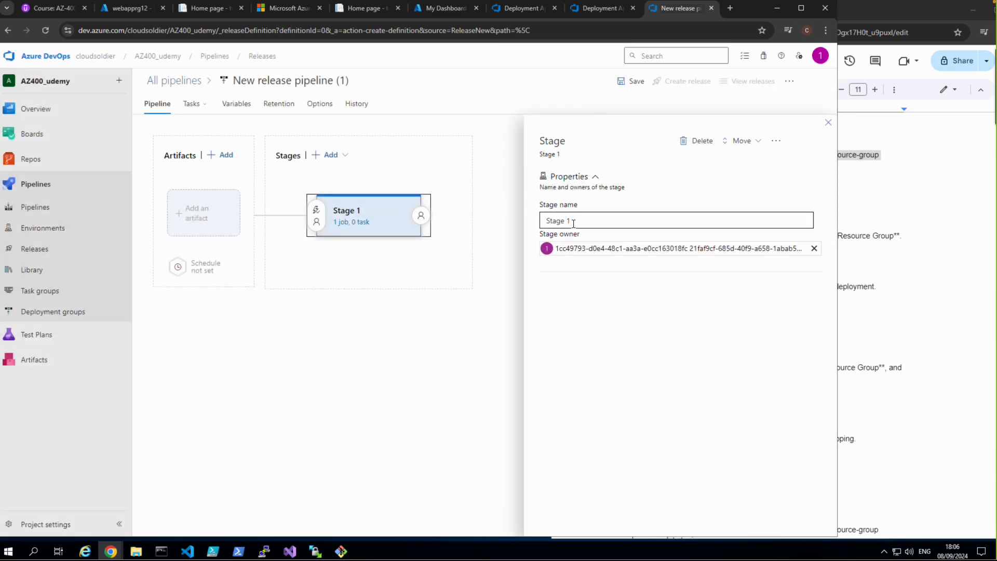
Step: Rename the new release pipeline as "Deployment app pipeline"
left_click(340, 81)
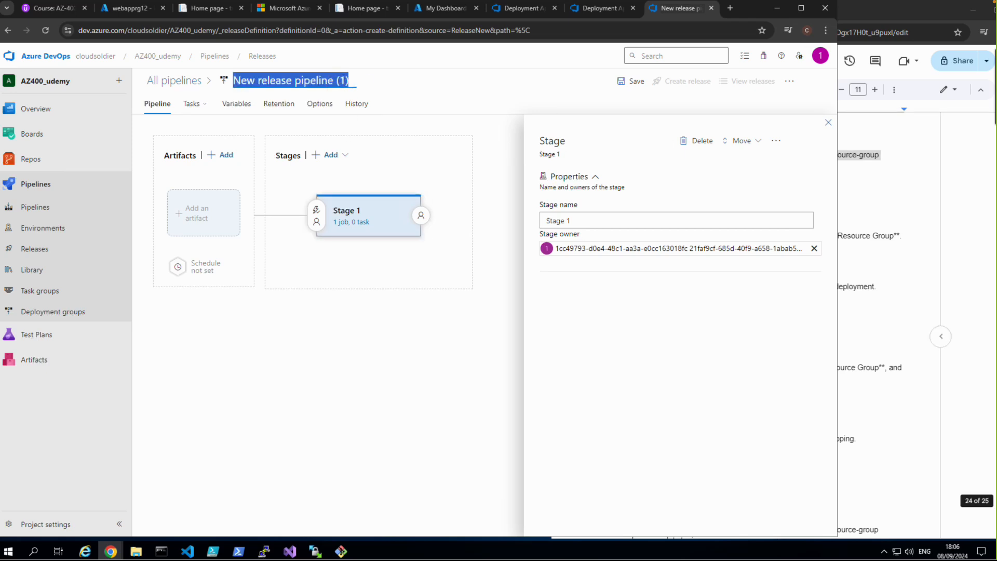
type("D")
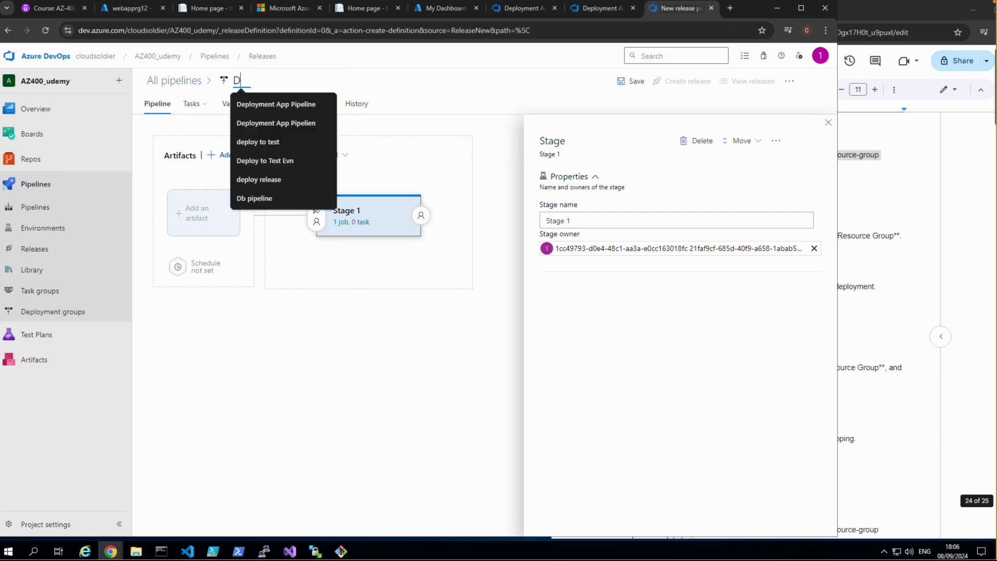
type("ep")
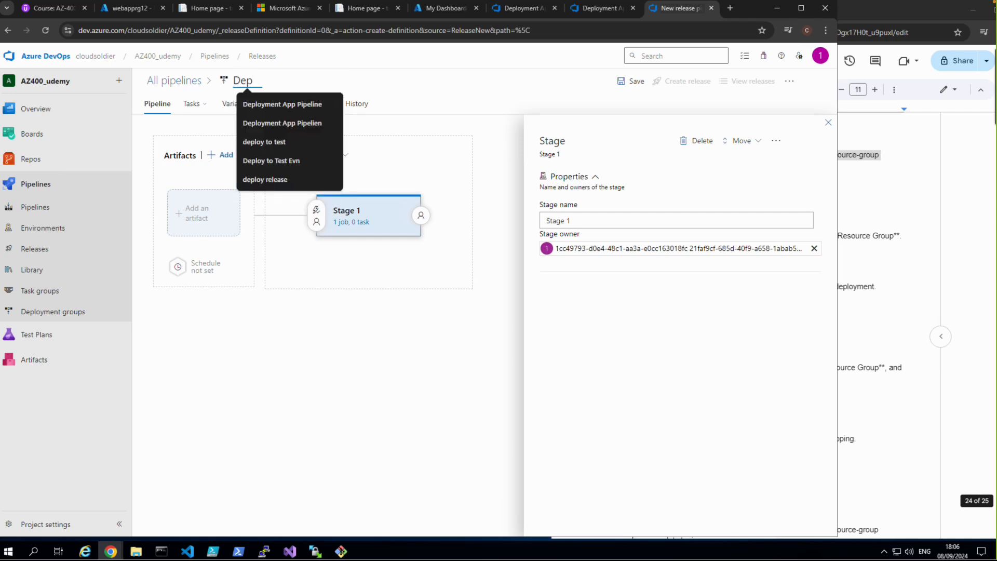
type("loyment ")
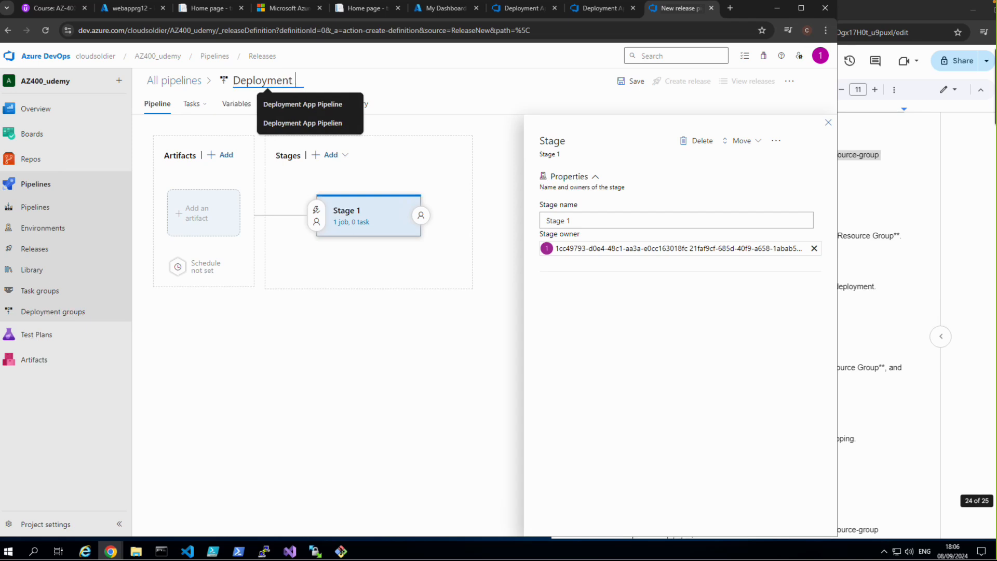
type("app pip")
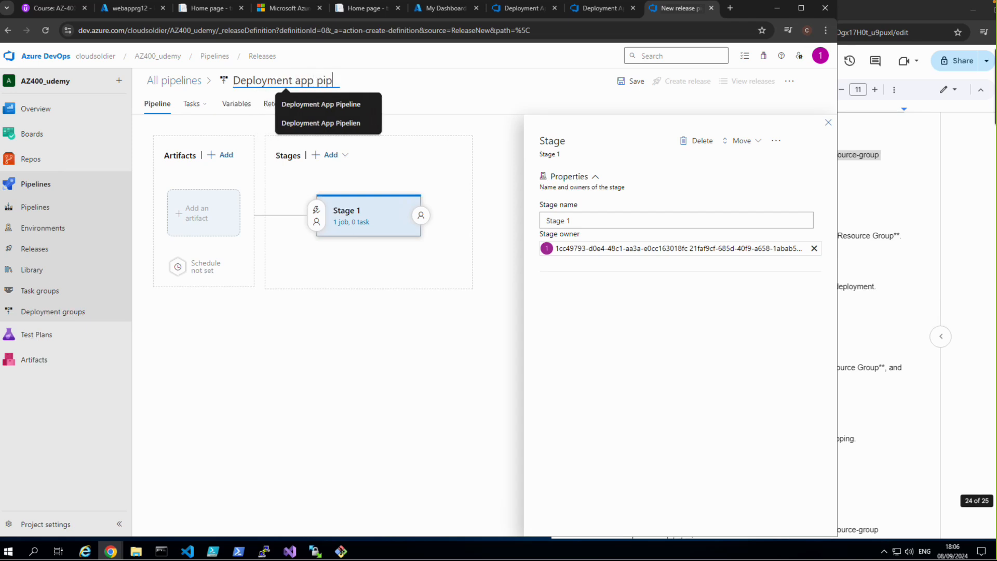
type("eline")
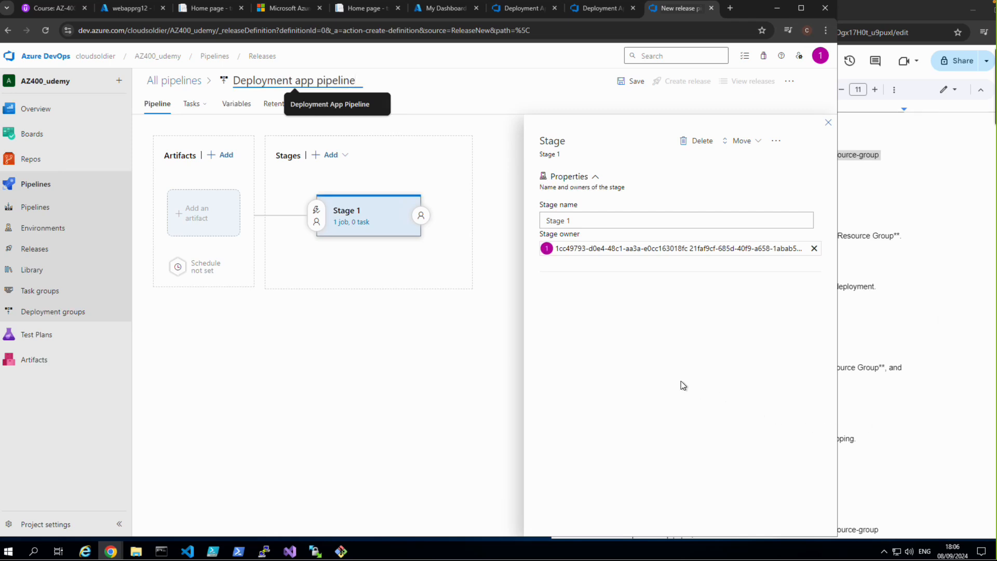
Step: Name the release pipeline's first stage "Deployment to Slot"
left_click_drag(576, 220, 557, 222)
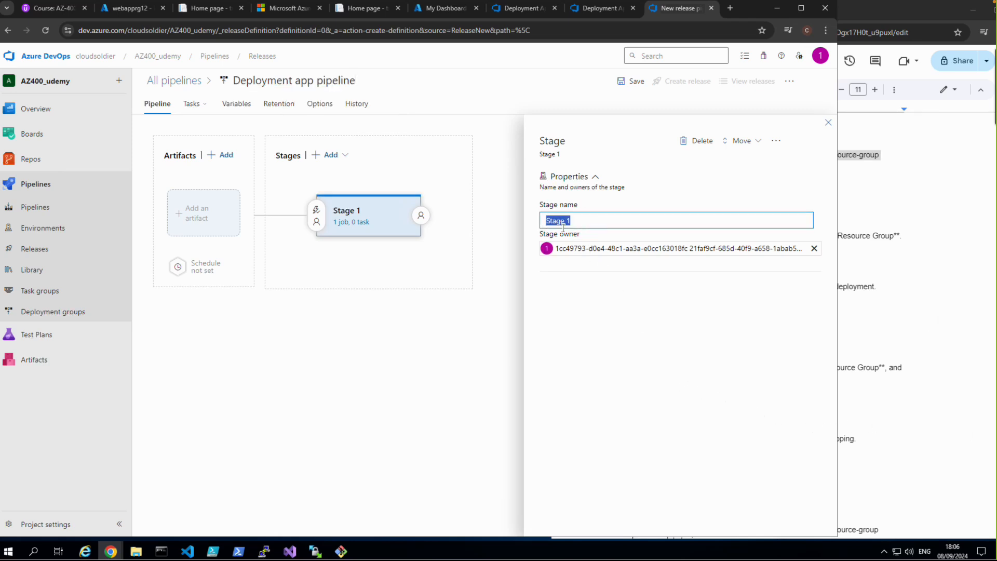
type("Dep")
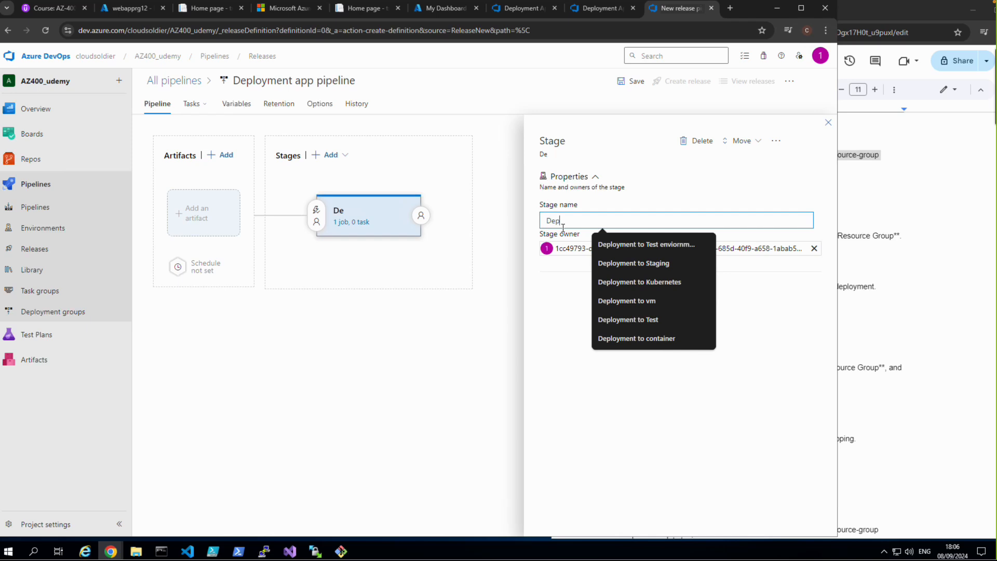
type("loyment to 's")
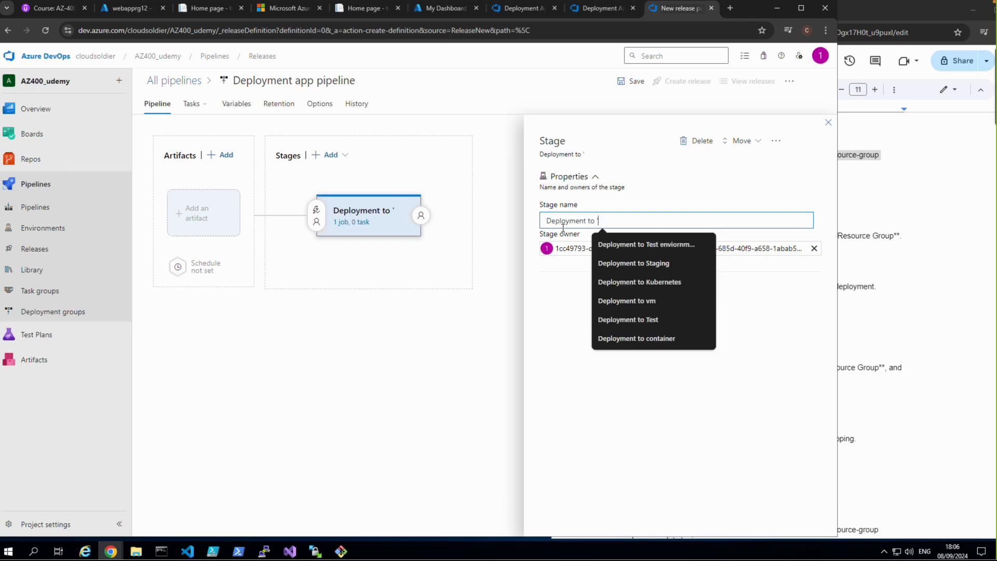
type("Slot")
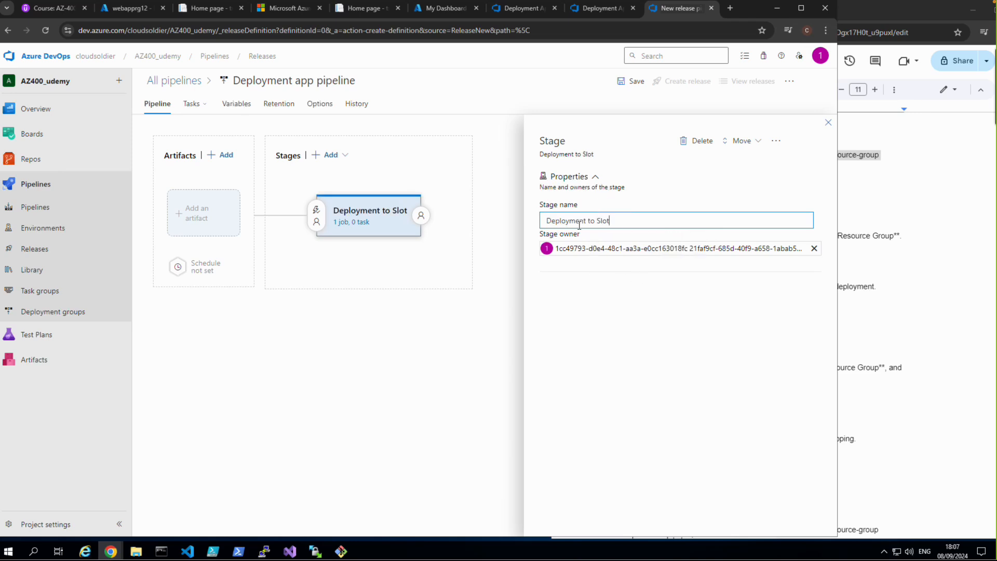
Step: Add the webappdeploymentslot build pipeline from the AZ400_udemy project as the release's build artifact
left_click(197, 229)
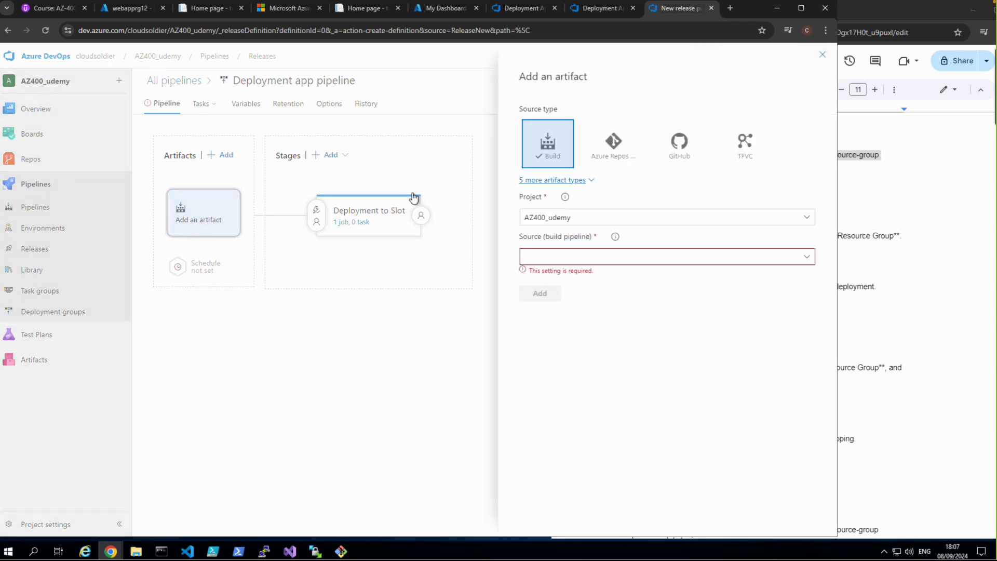
left_click(807, 256)
scroll(639, 362, "down", 1)
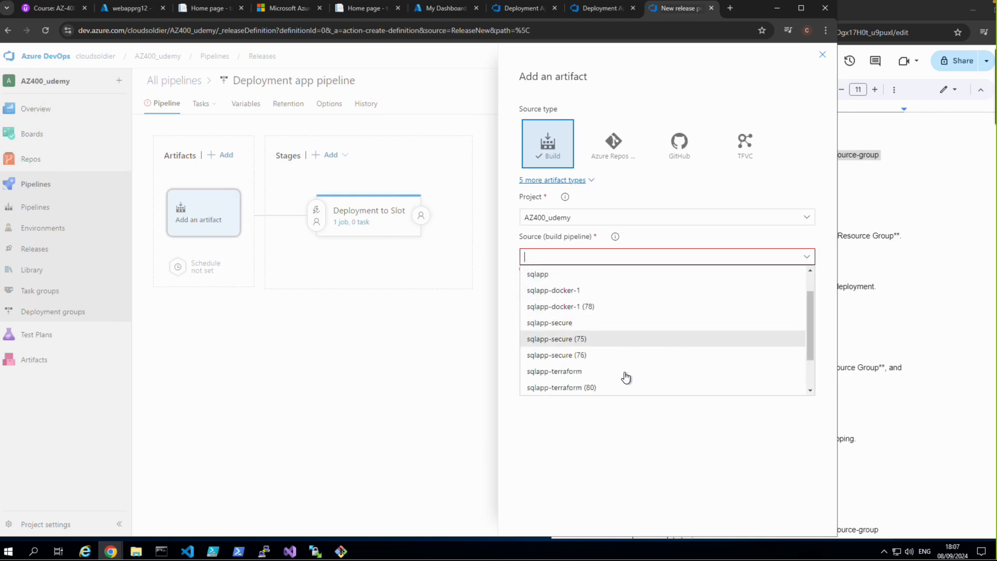
scroll(626, 379, "down", 1)
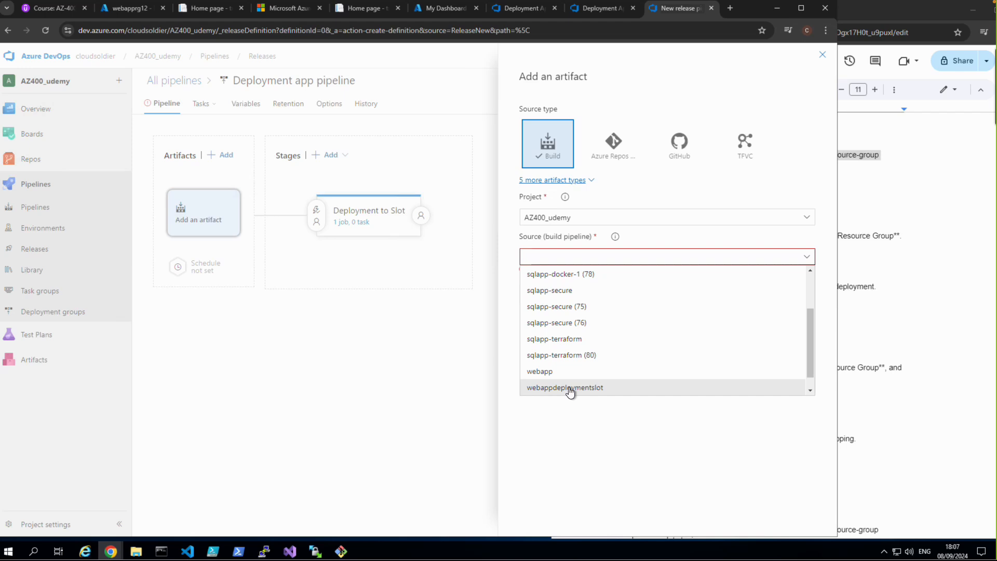
key("XF86AudioRaiseVolume")
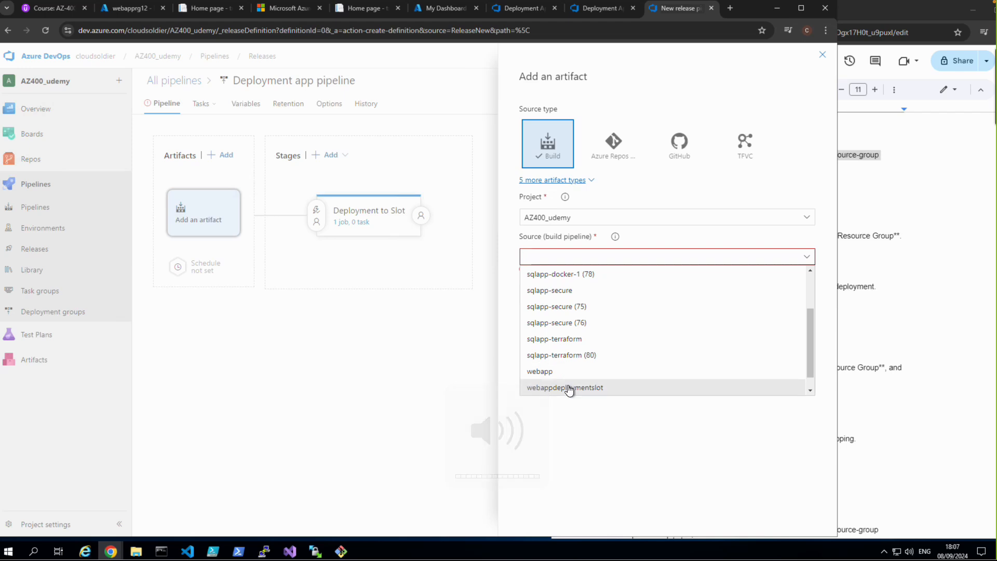
left_click(570, 391)
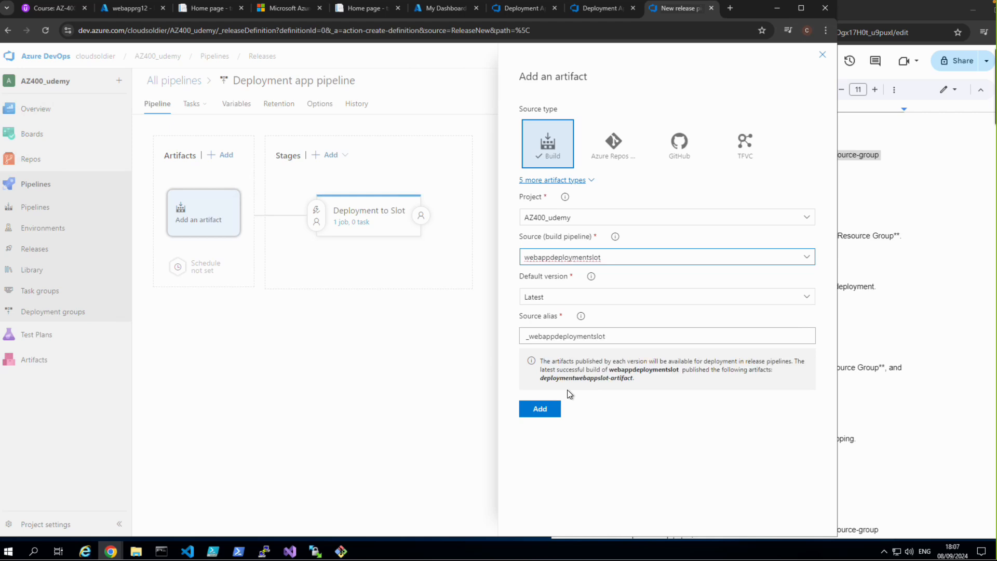
left_click(551, 409)
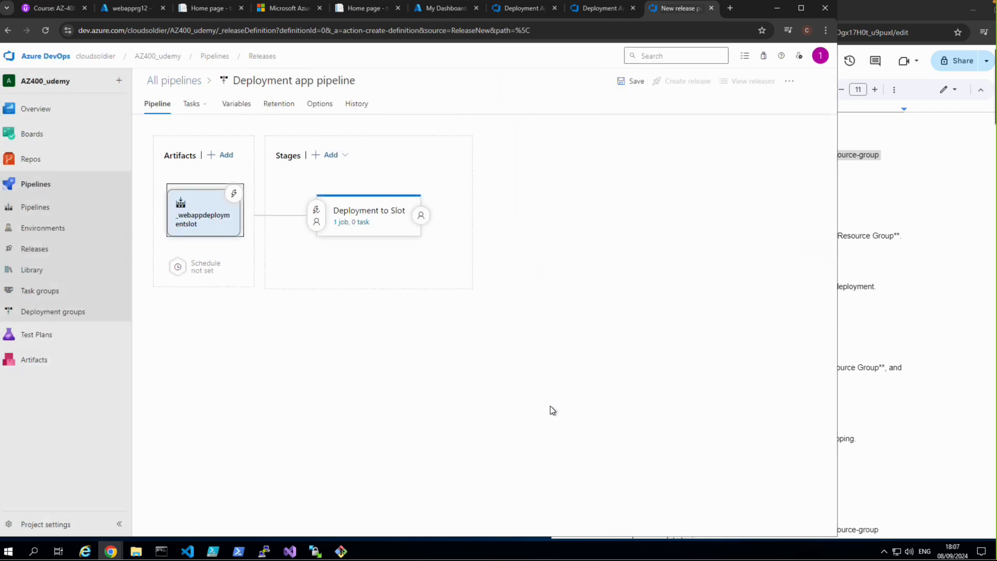
Step: Enable the continuous deployment trigger on the webappdeploymentslot artifact and save the release pipeline in the root folder
left_click(236, 200)
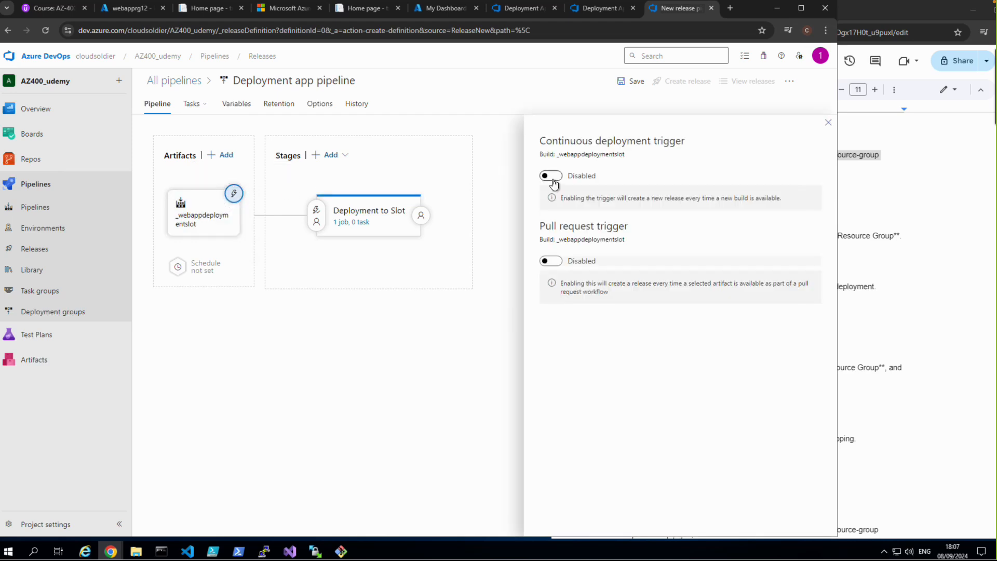
left_click(551, 176)
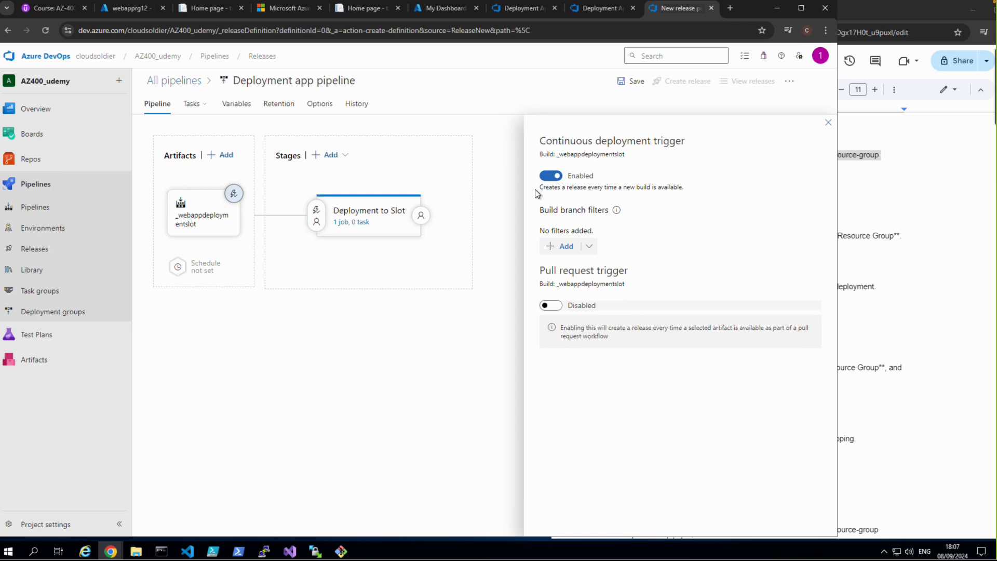
left_click(630, 82)
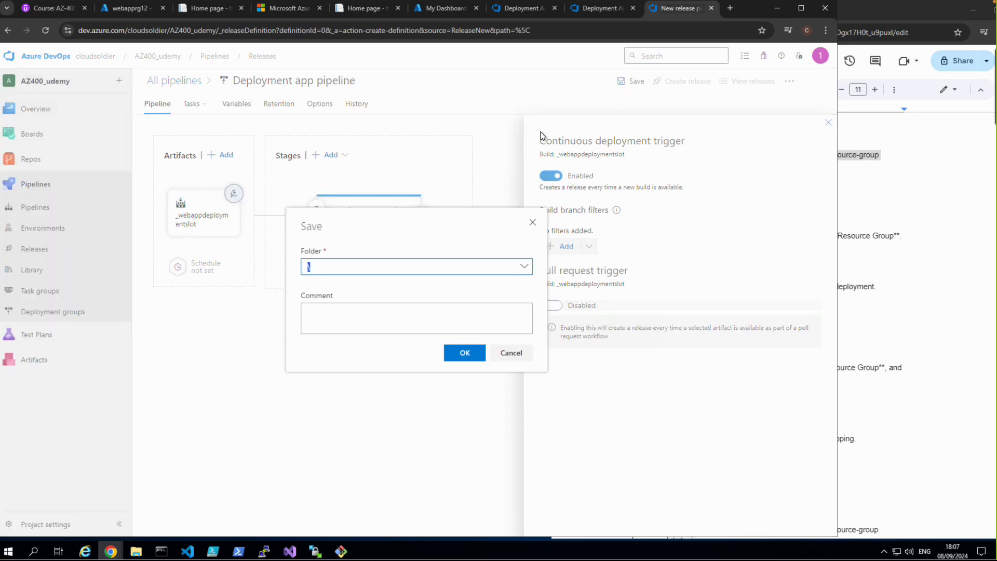
left_click(464, 353)
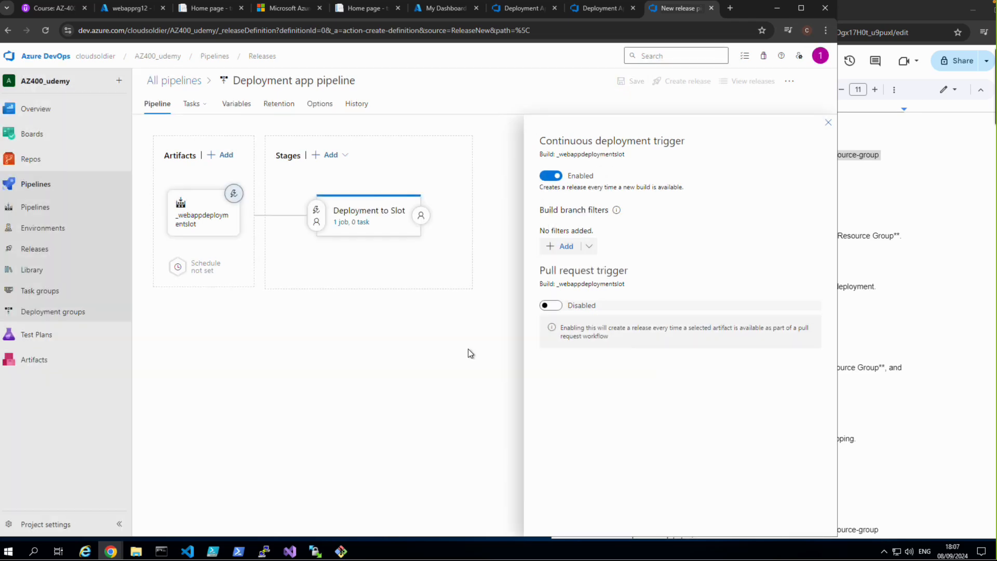
Step: Open the Deployment to Slot stage's tasks and search the tasks available for its agent job for "web app slot"
left_click(358, 222)
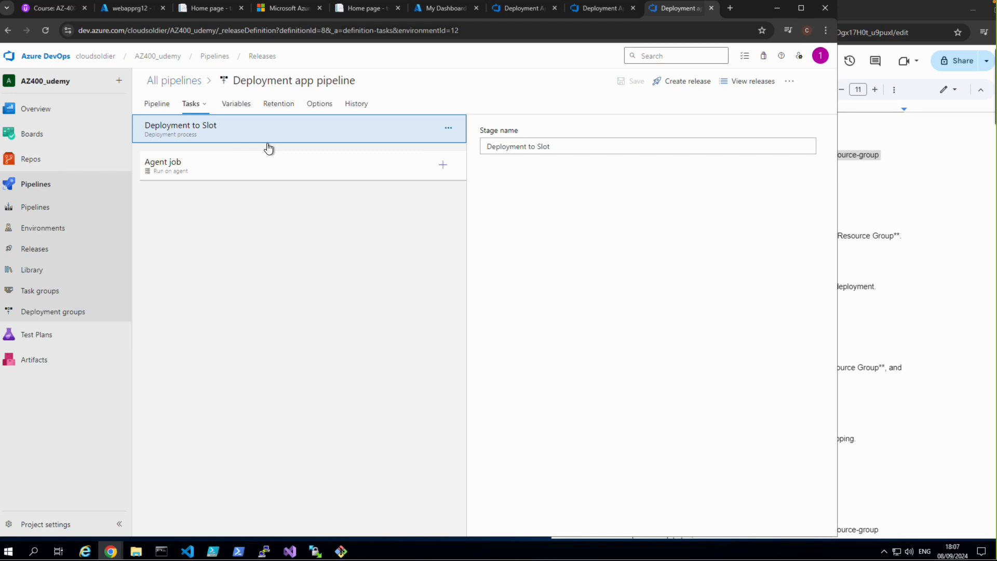
left_click(533, 146)
left_click(590, 147)
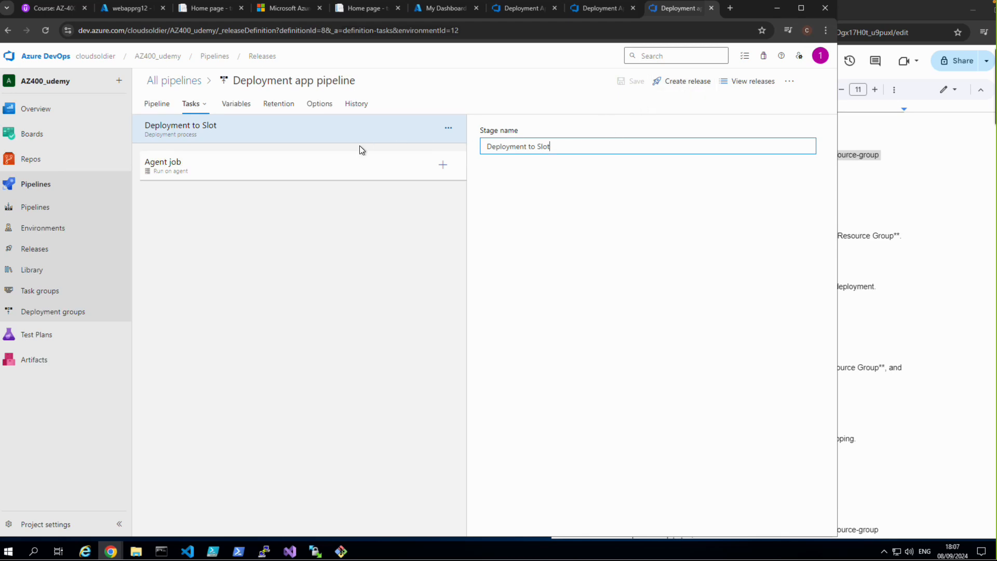
left_click(442, 166)
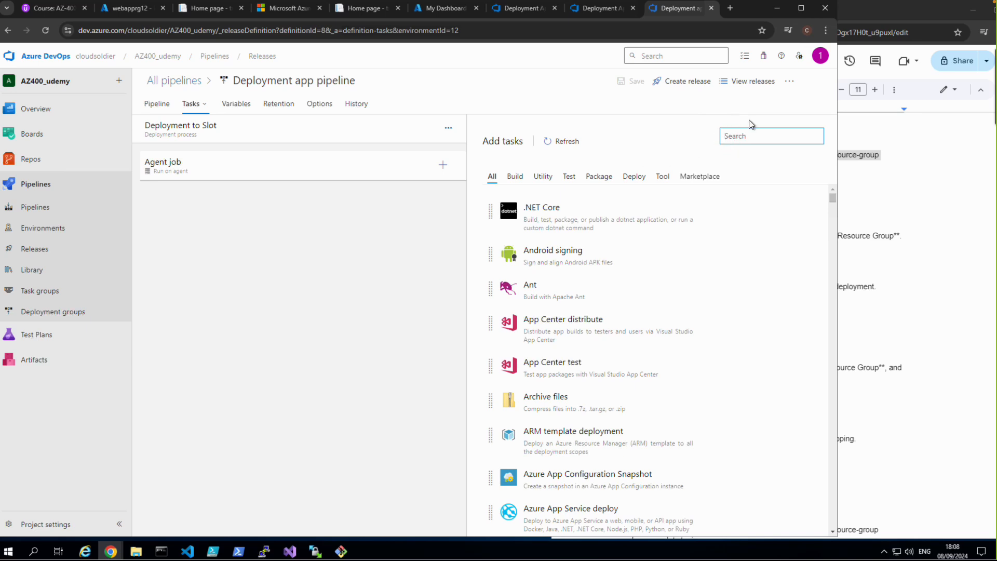
type("we")
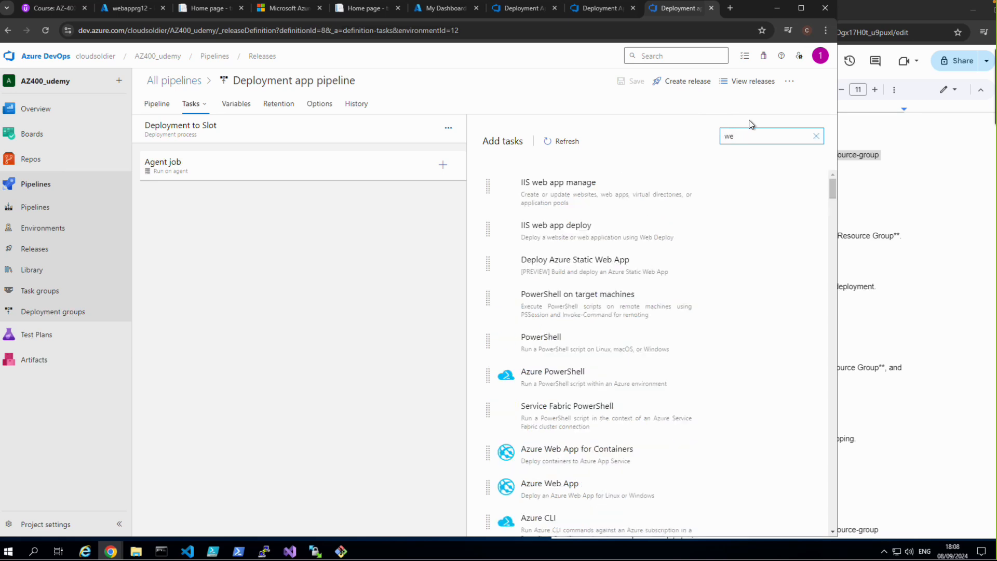
type("b app slot")
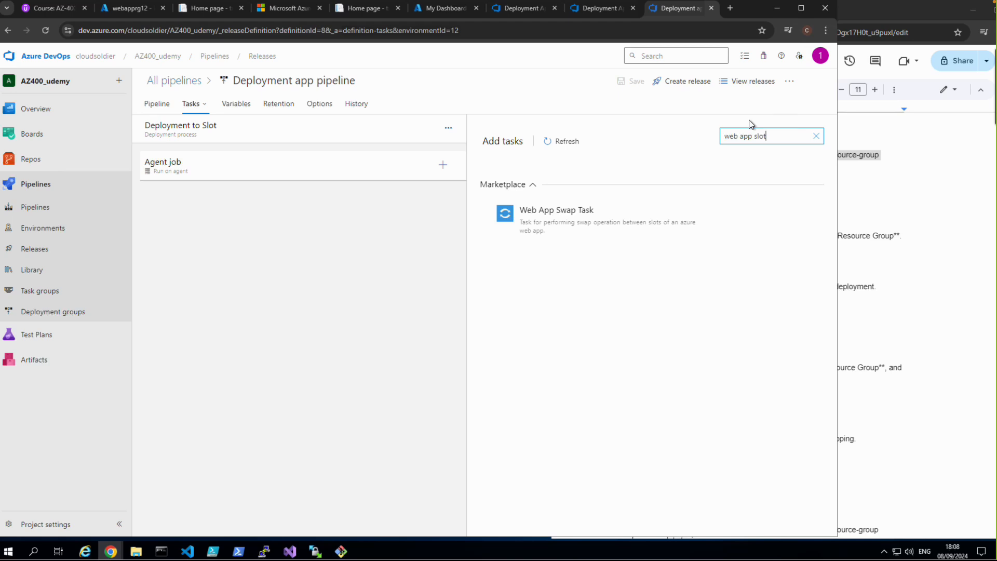
Step: Search the available tasks for "az cli" instead and add the Azure CLI task to the stage's agent job
key("BackSpace")
key("BackSpace")
key("BackSpace")
key("BackSpace")
key("BackSpace")
type("a")
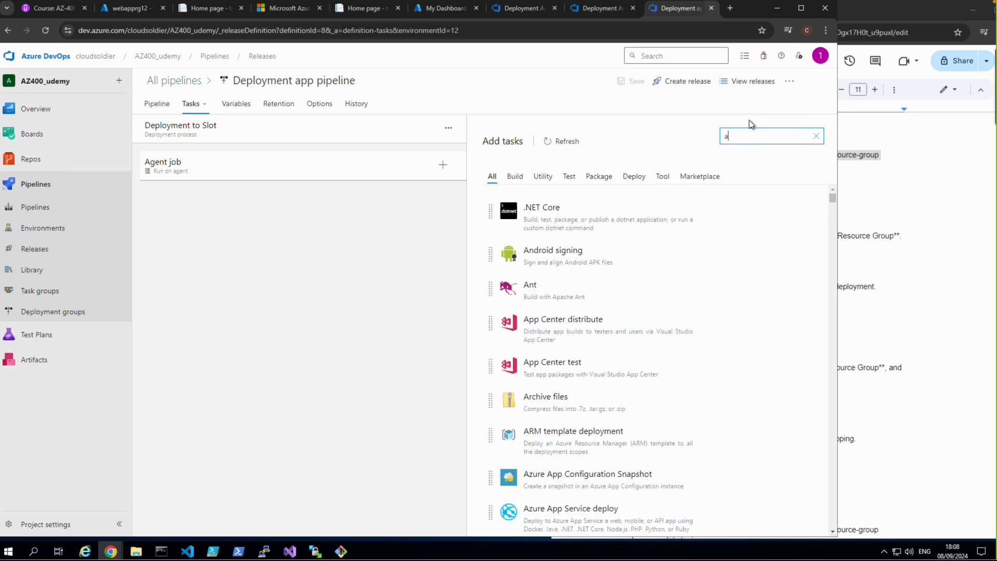
type("z cli")
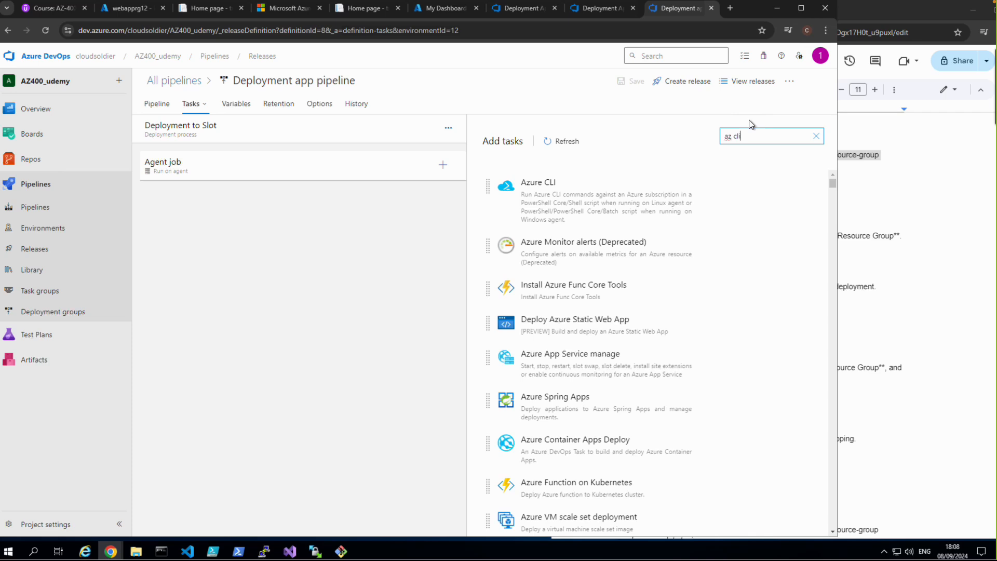
mouse_move(585, 198)
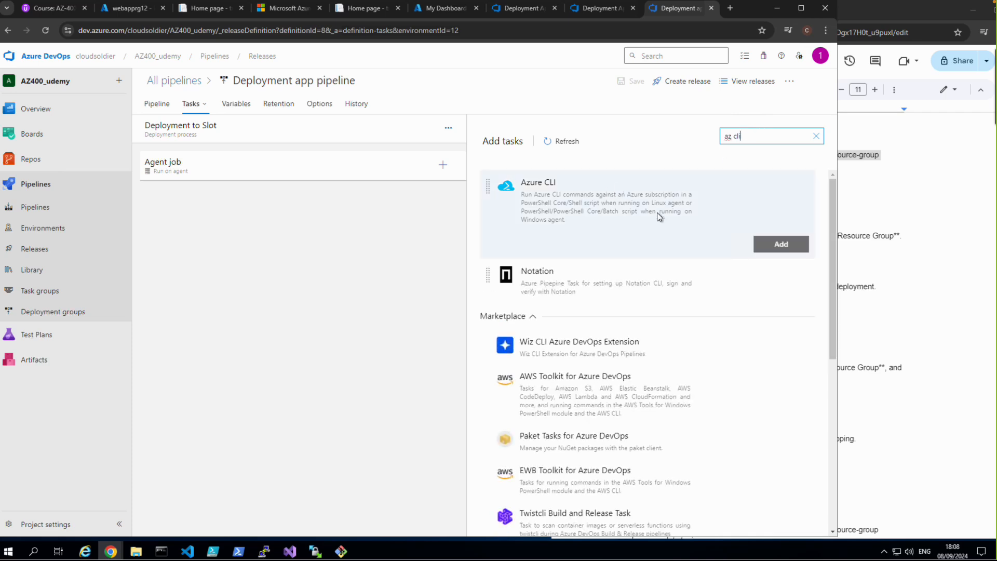
left_click(788, 244)
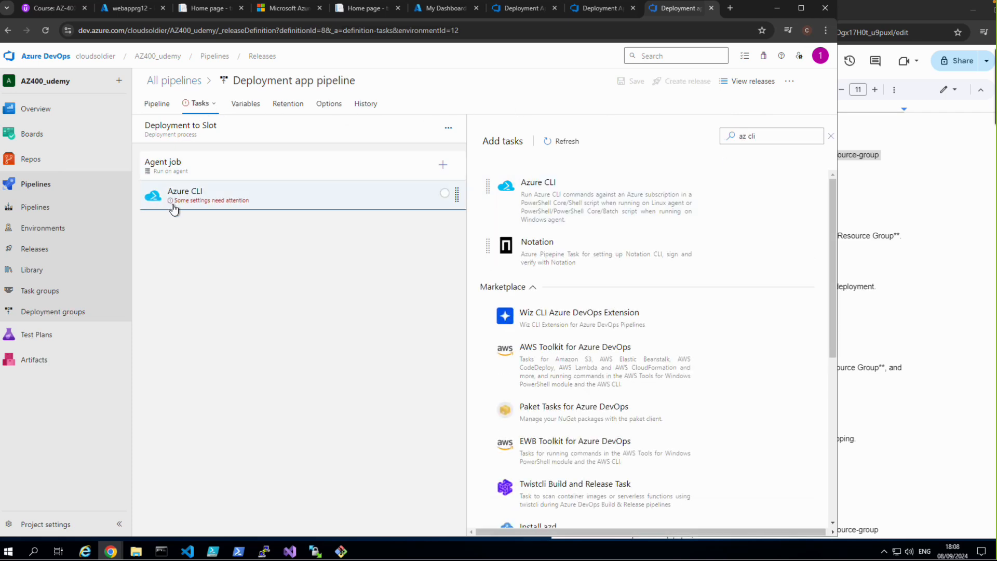
Step: Configure the Azure CLI task with the existing Visual Studio Enterprise – MPN service connection, script type PowerShell and an inline script
left_click(176, 208)
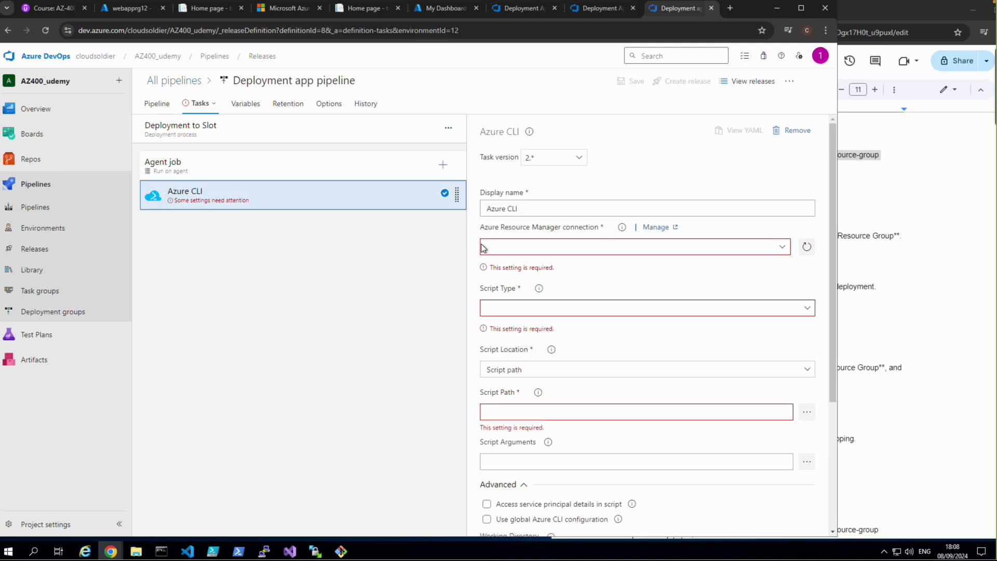
left_click(782, 248)
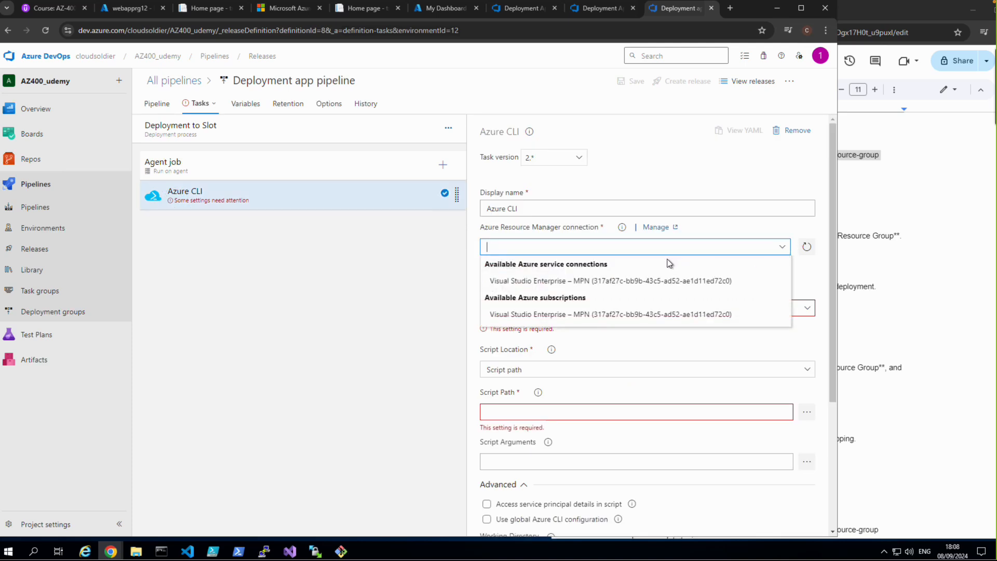
left_click(582, 280)
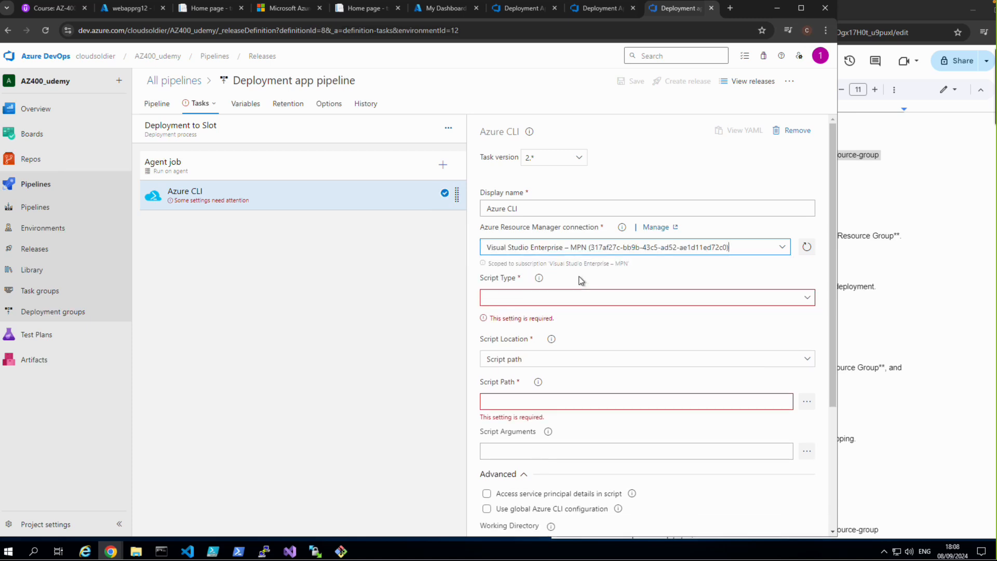
left_click(804, 298)
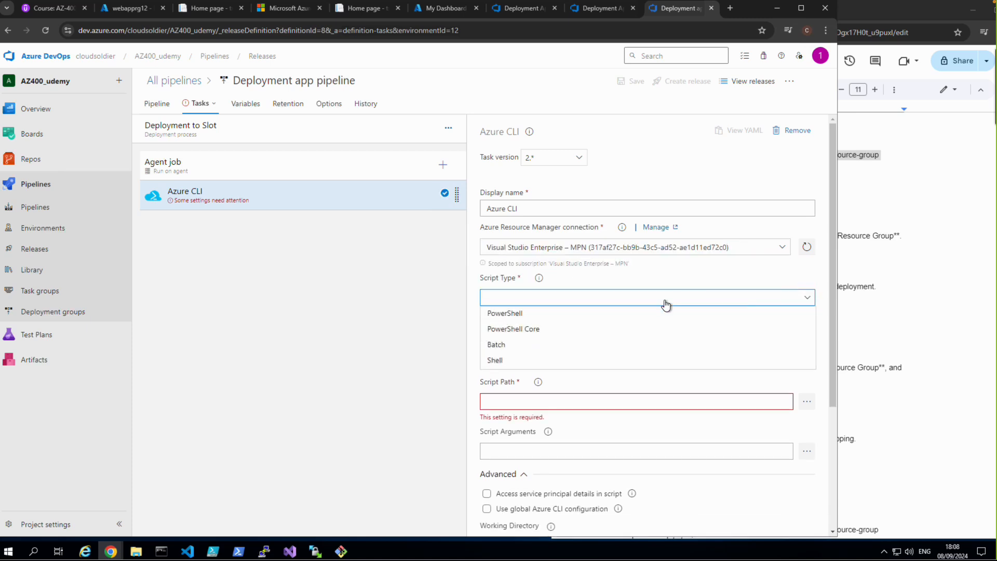
left_click(517, 315)
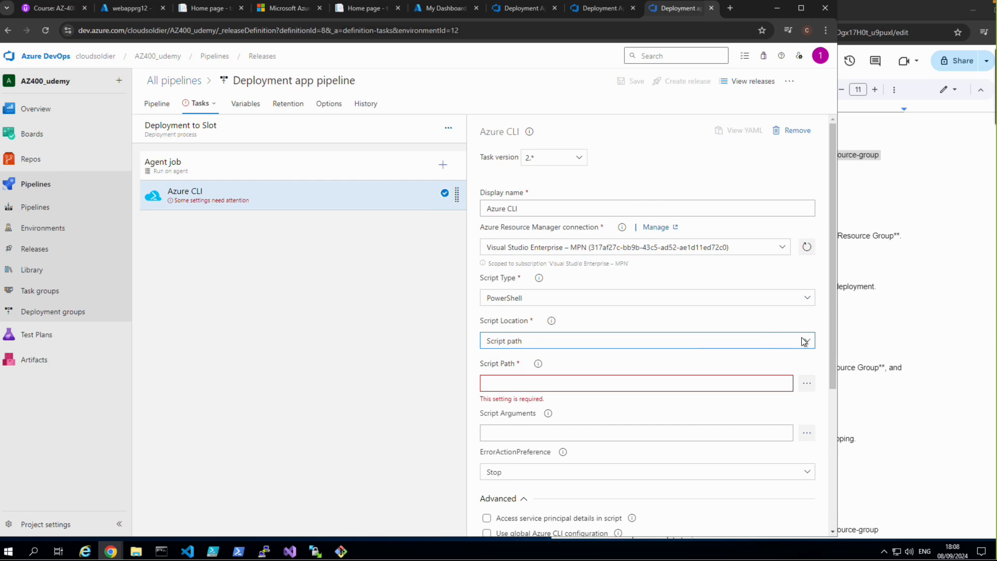
left_click(806, 341)
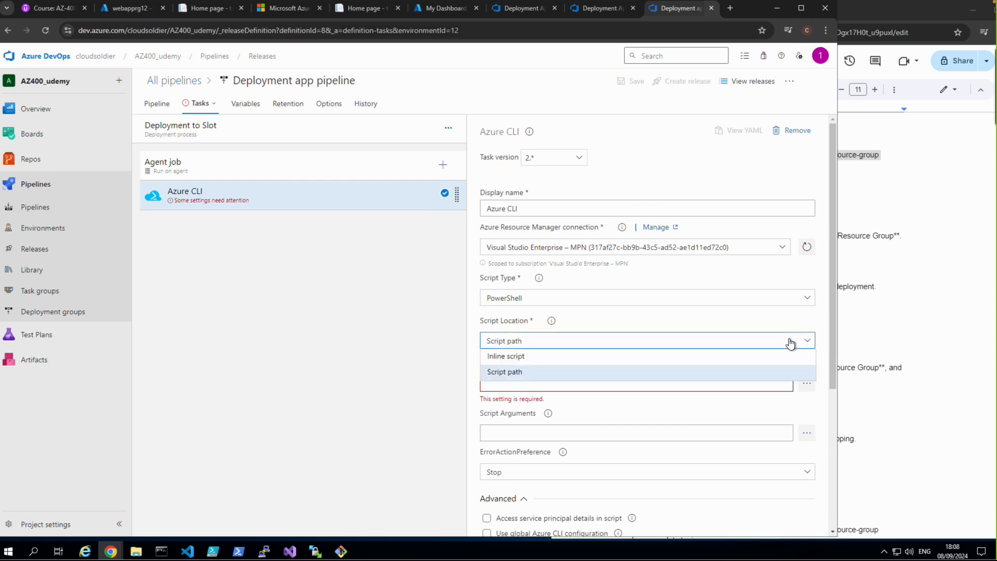
left_click(525, 355)
Step: Copy "az webapp deployment slot create --name webapprg12 --resource-group webapprg --slot stagging" from Step 5 of the course document into the task's inline script
left_click(907, 337)
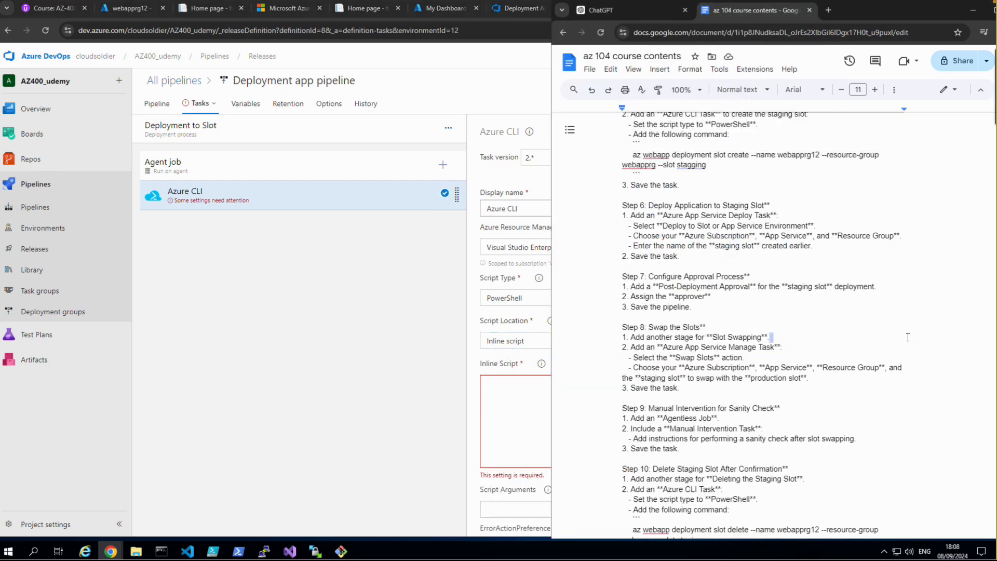
scroll(839, 353, "up", 3)
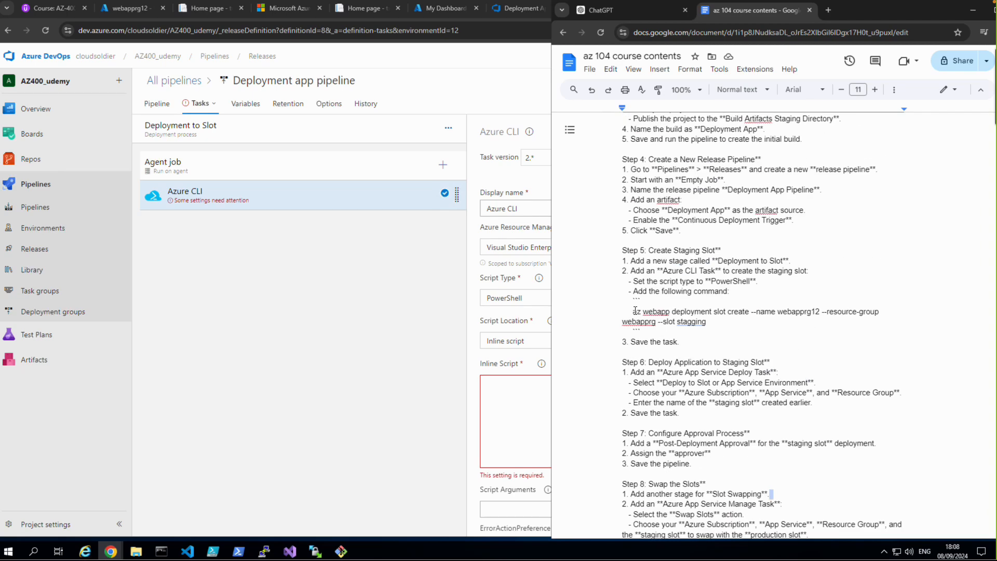
left_click_drag(633, 311, 707, 321)
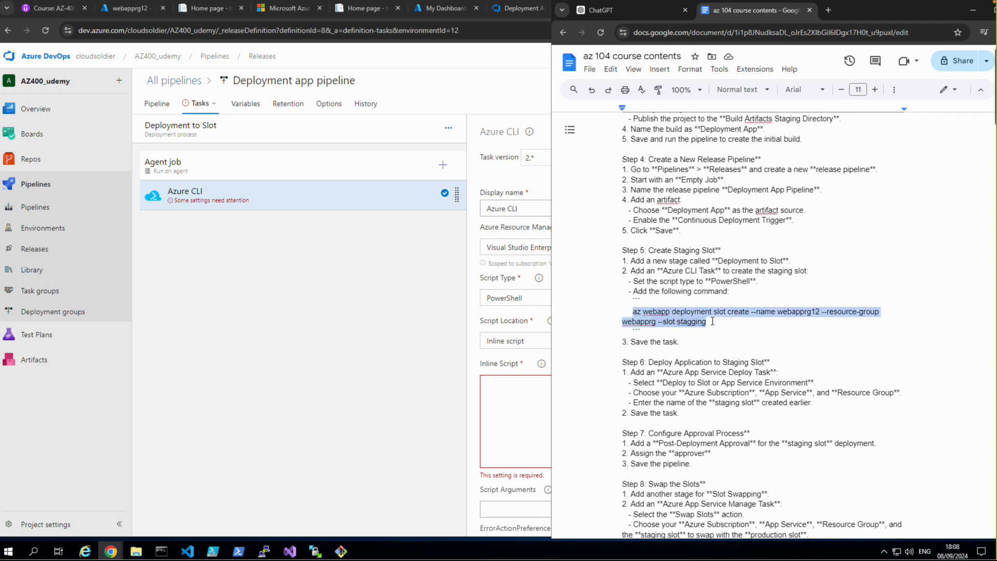
right_click(686, 313)
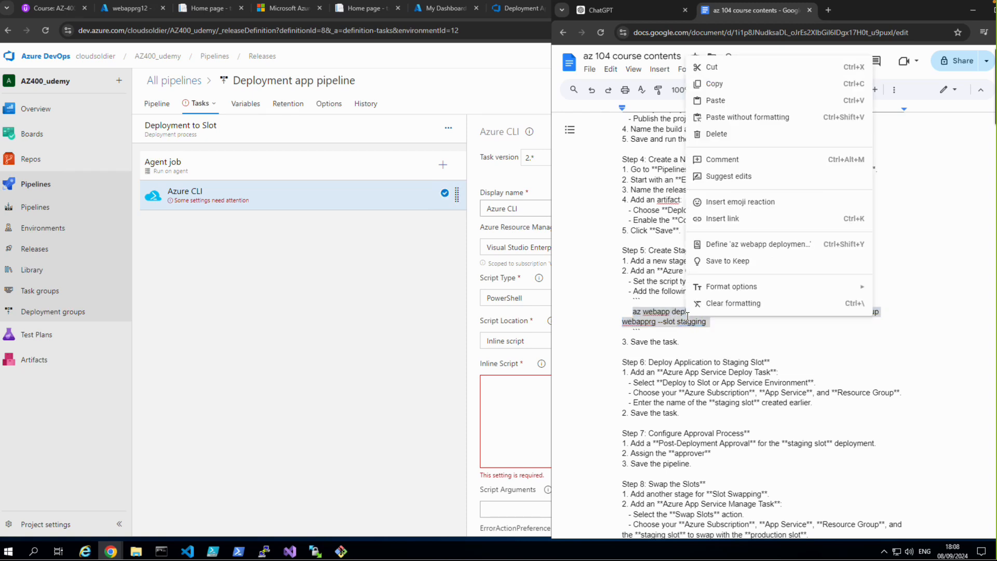
left_click(714, 84)
left_click(526, 384)
right_click(525, 385)
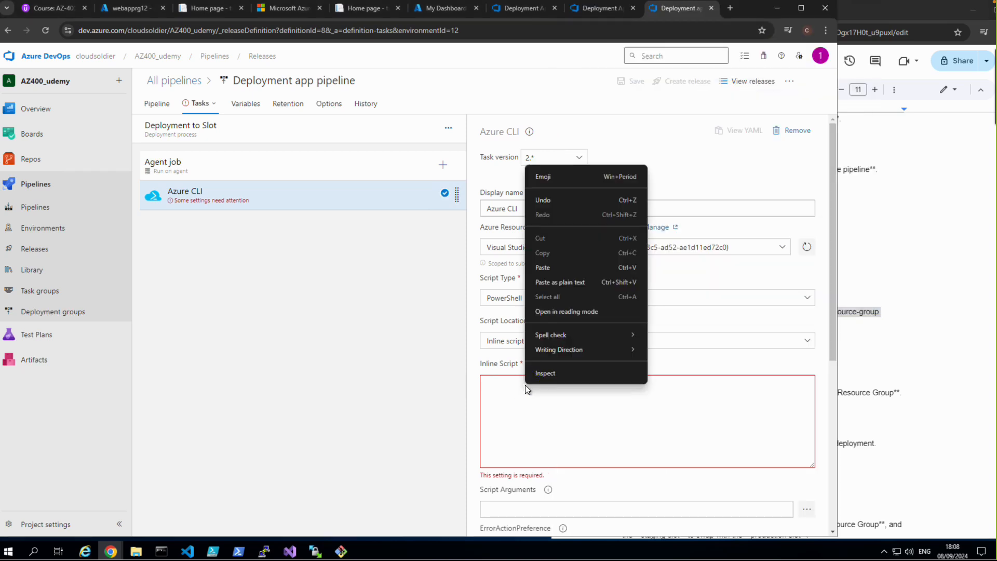
left_click(554, 267)
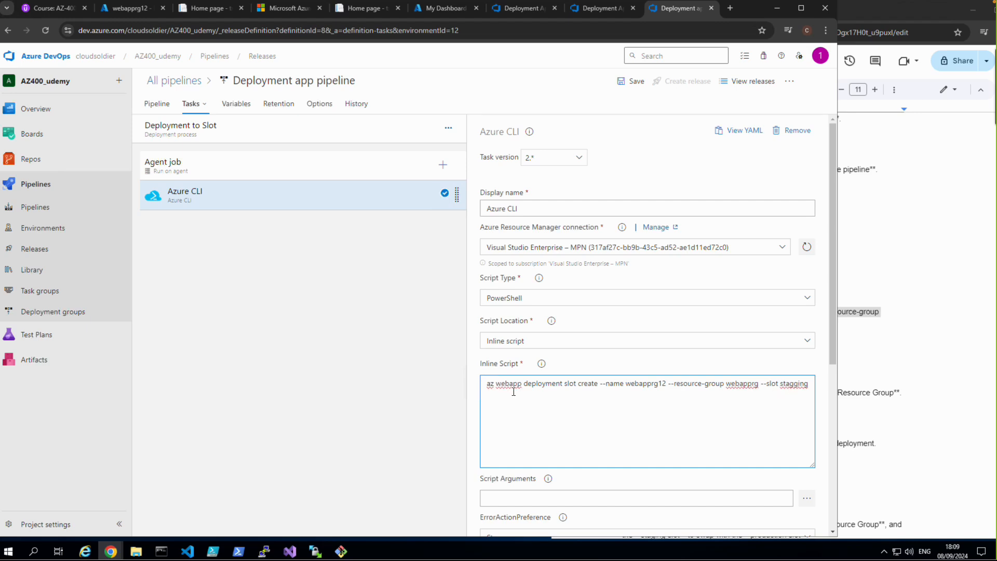
Step: Review the remaining Azure CLI task settings and save the release pipeline without a comment
scroll(590, 403, "down", 4)
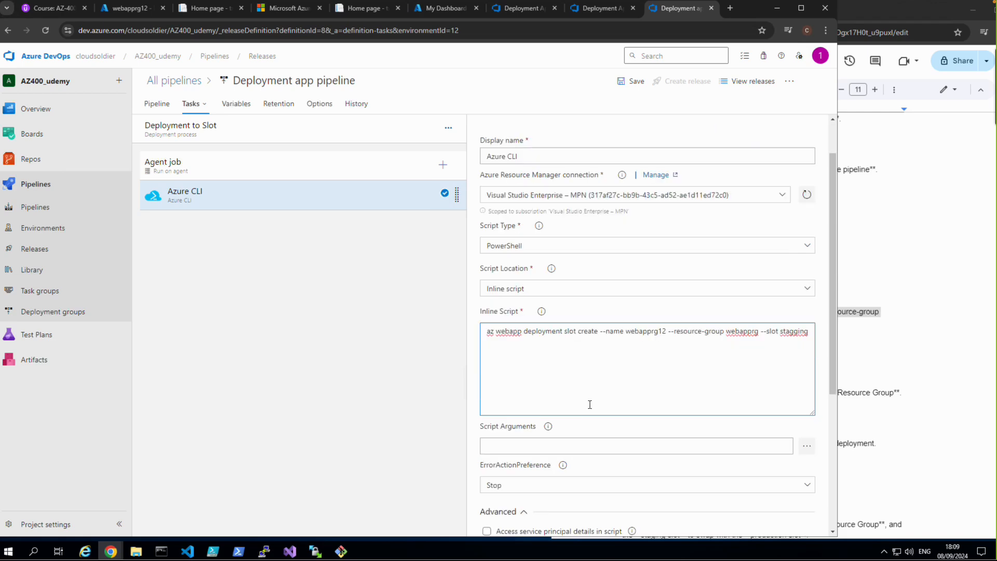
scroll(590, 409, "down", 1)
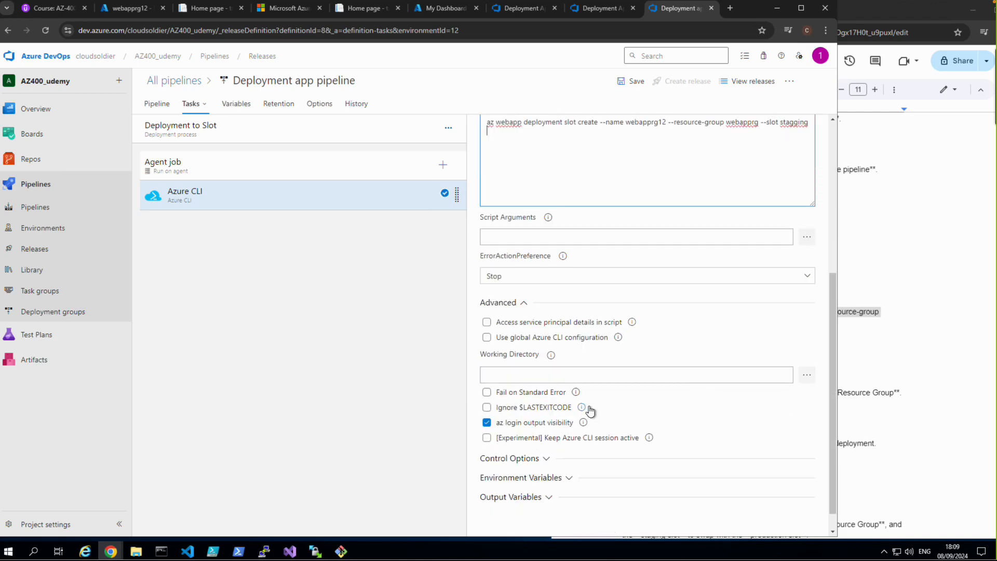
scroll(590, 411, "up", 3)
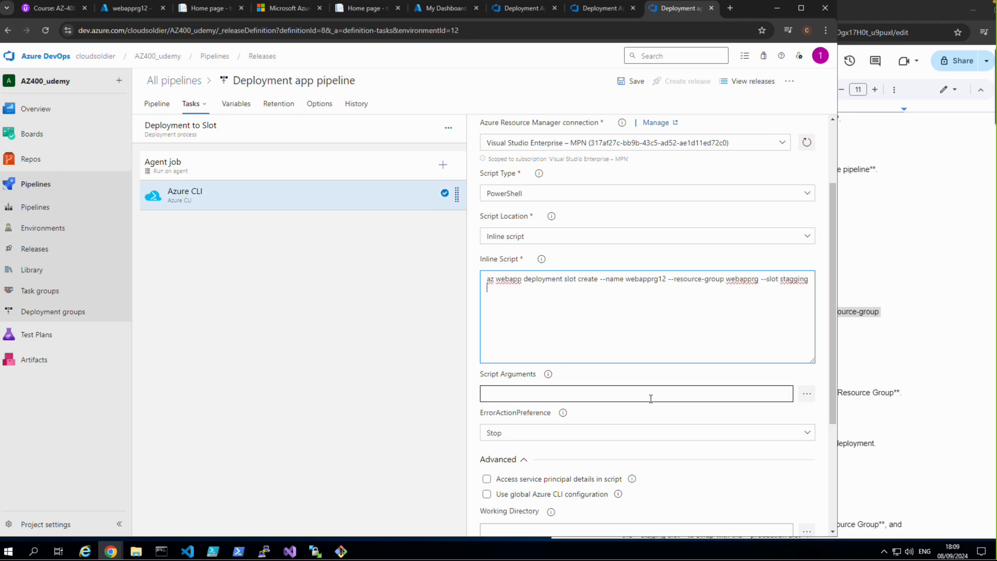
scroll(652, 399, "up", 2)
left_click(631, 86)
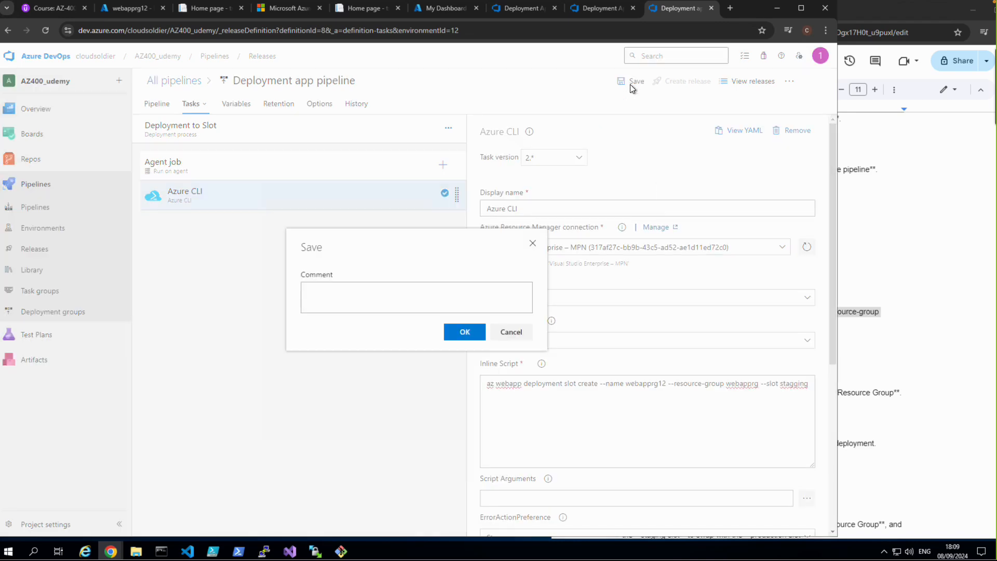
left_click(472, 333)
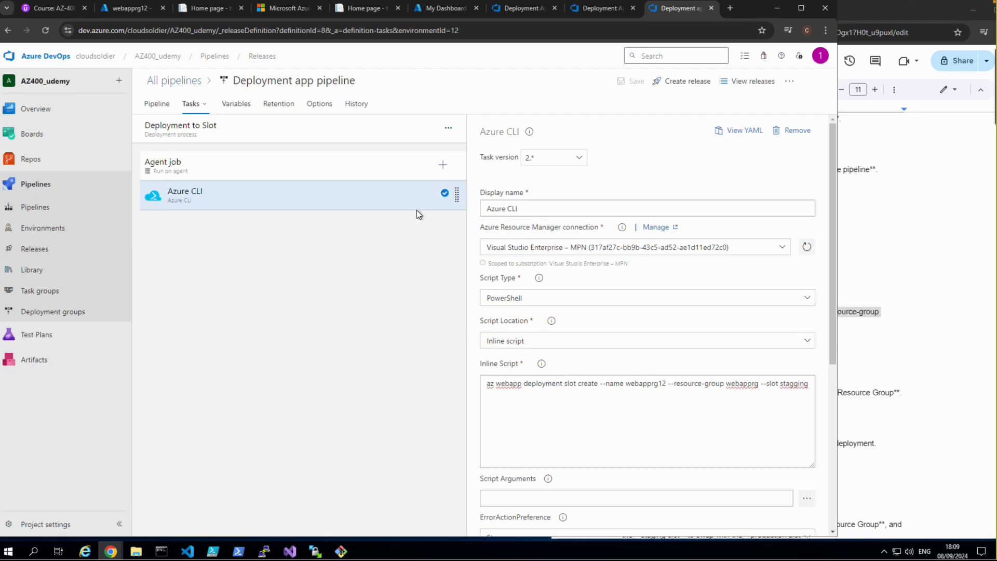
Step: Search the available tasks for "azure app" and add the Azure App Service deploy task to the agent job
left_click(443, 165)
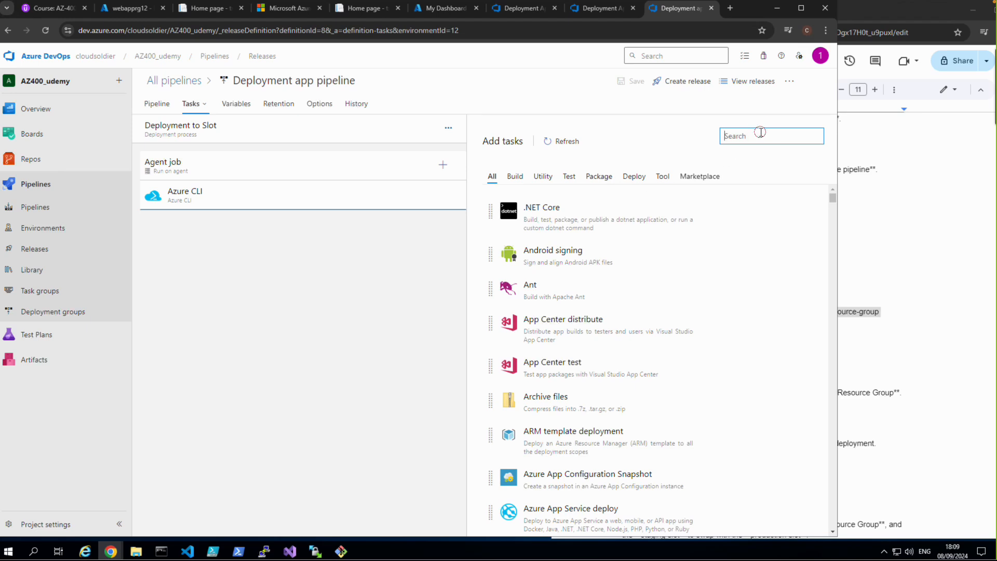
type("azure app")
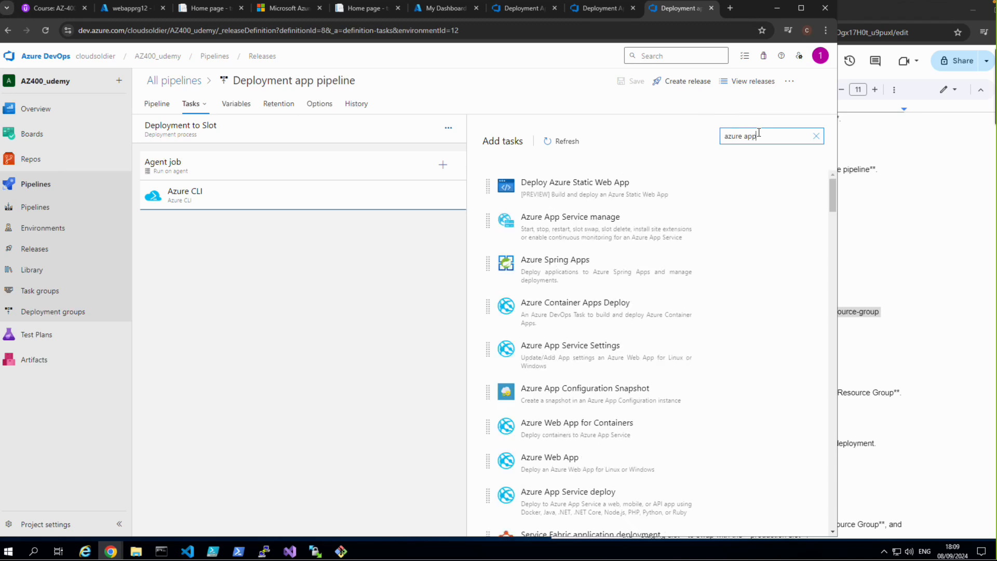
mouse_move(670, 197)
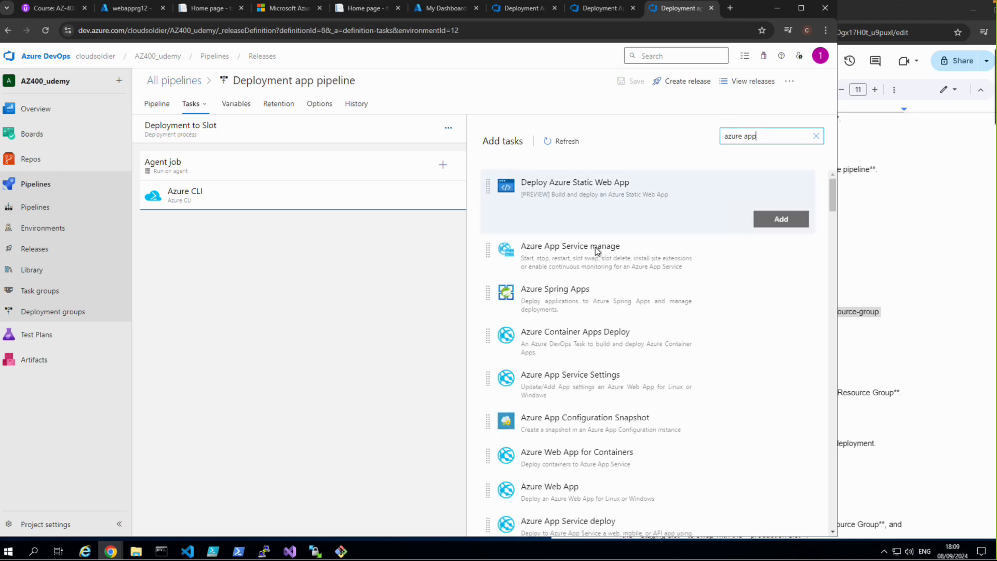
mouse_move(583, 258)
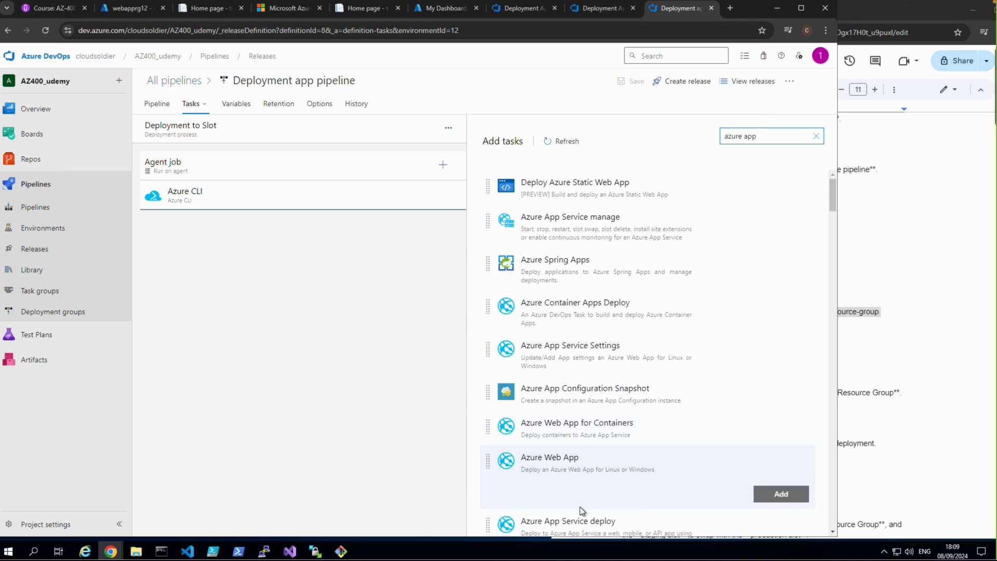
mouse_move(586, 525)
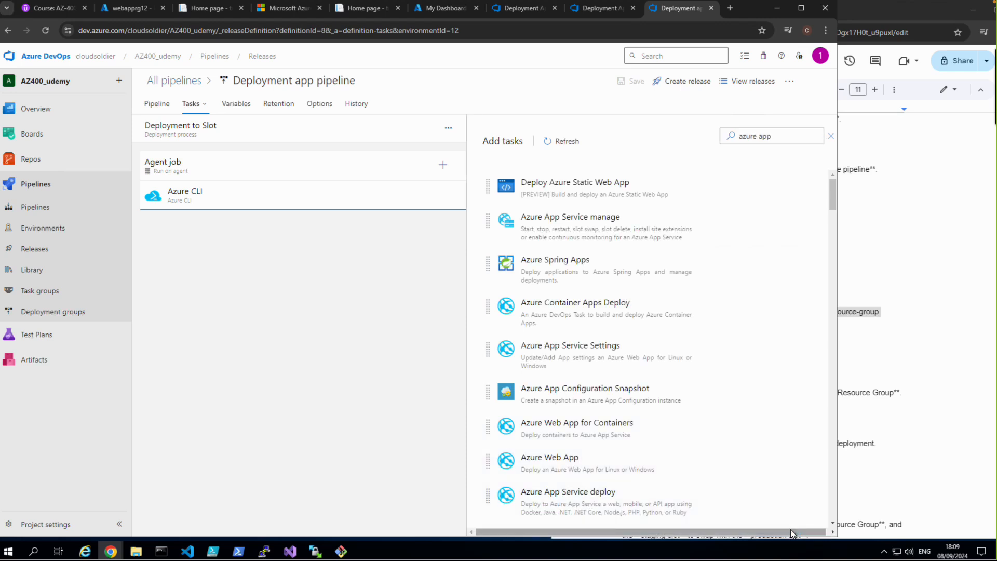
left_click(689, 505)
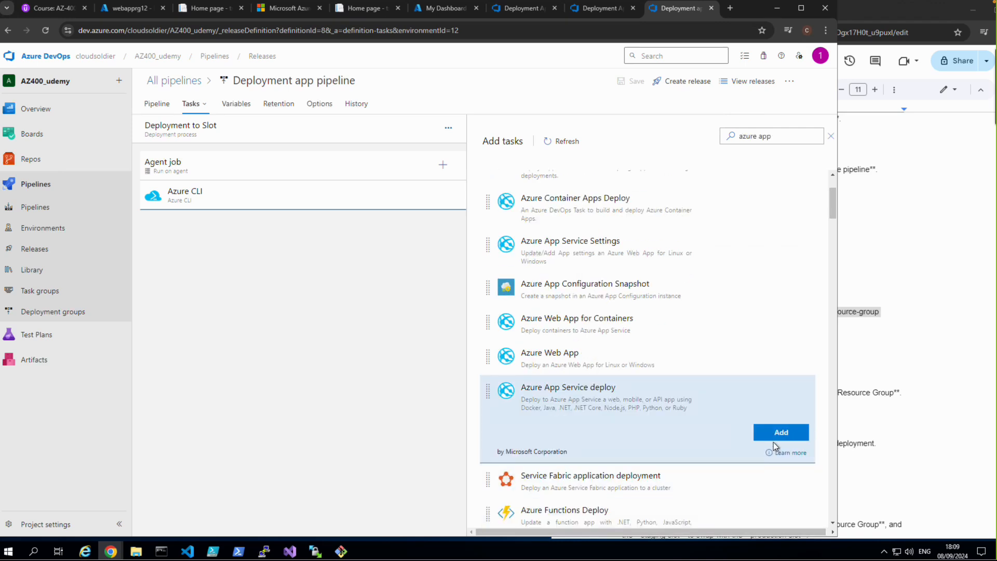
left_click(774, 436)
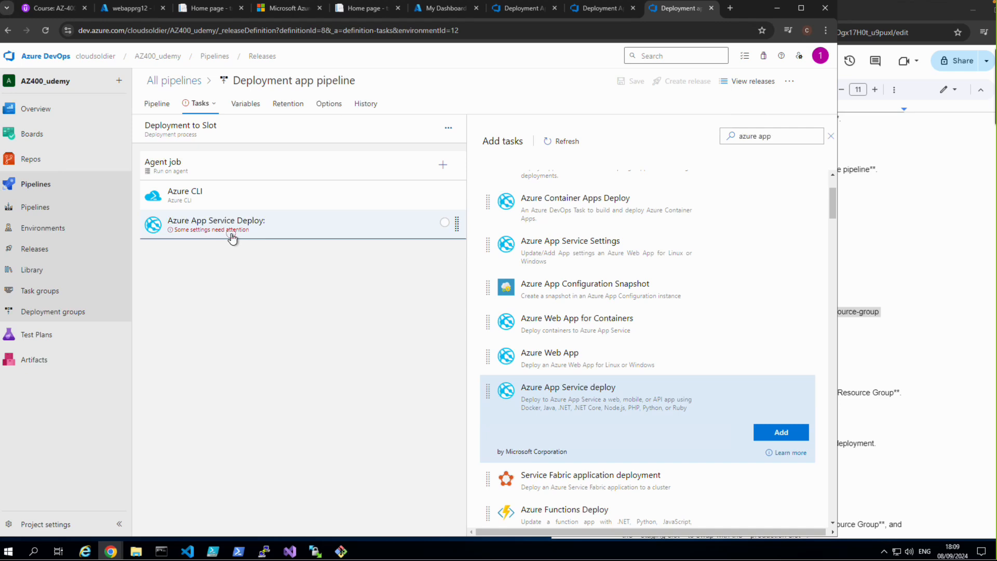
Step: Set the App Service deploy task's subscription to the Visual Studio Enterprise – MPN service connection and its app service to webapprg12, and save the pipeline
left_click(233, 238)
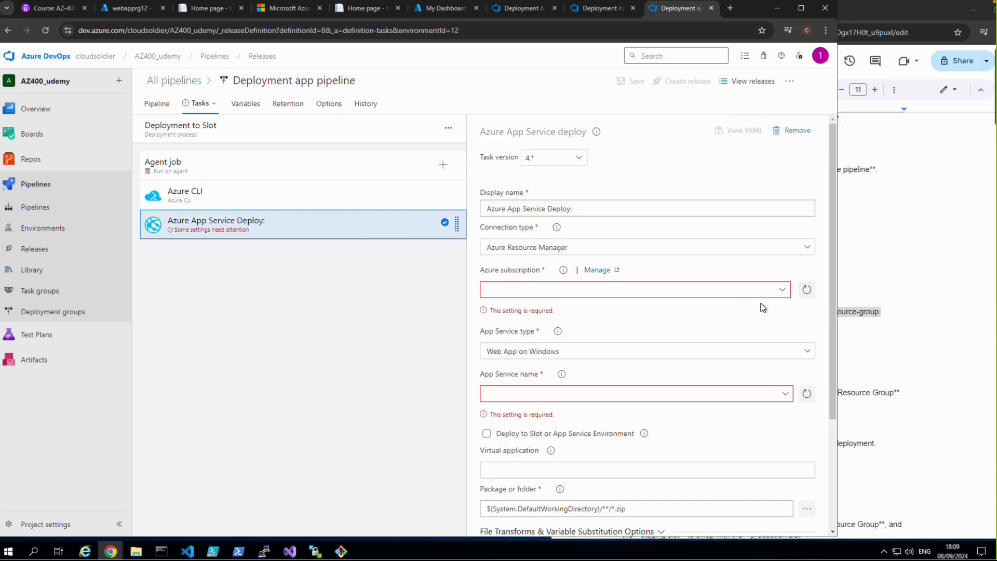
left_click(782, 289)
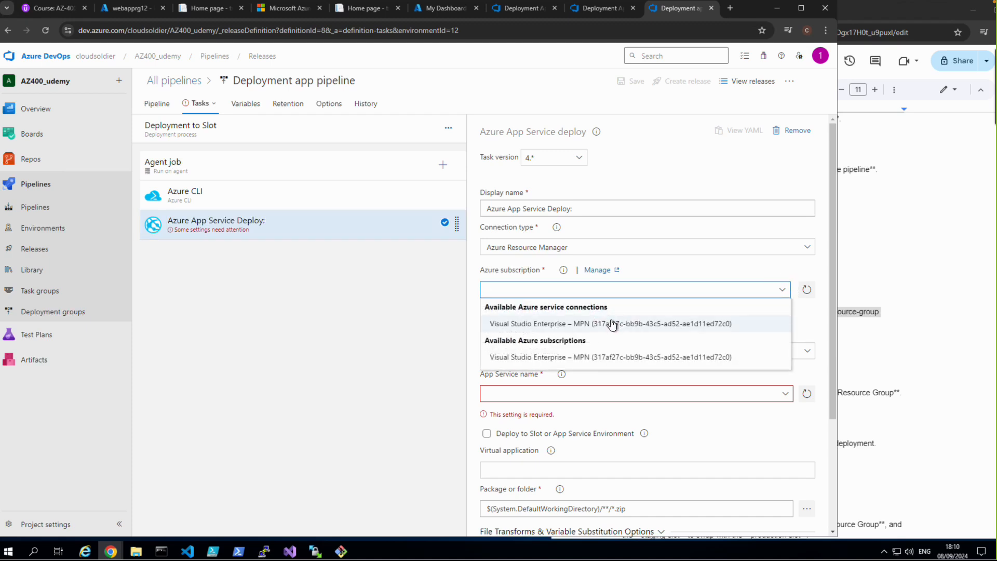
left_click(613, 321)
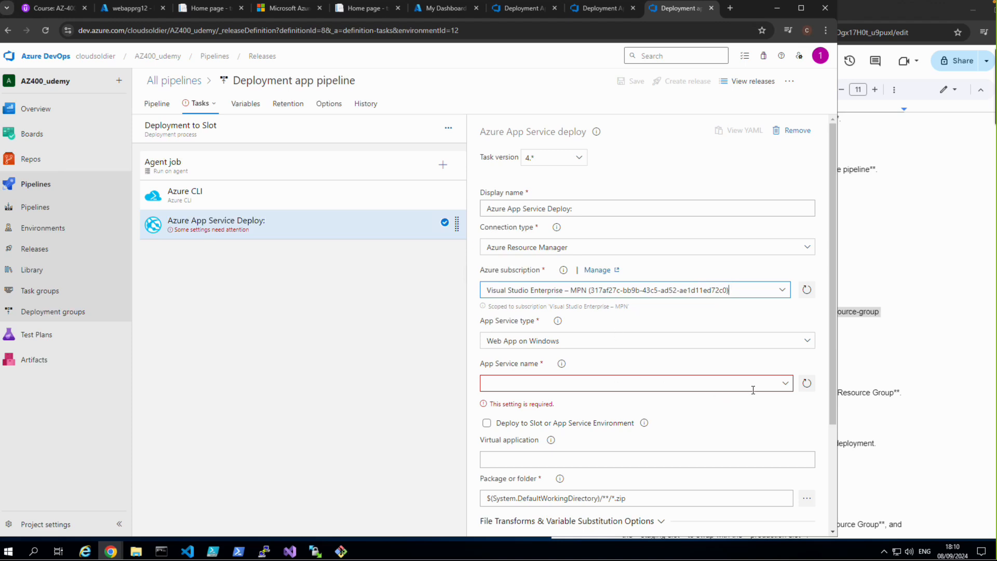
left_click(781, 385)
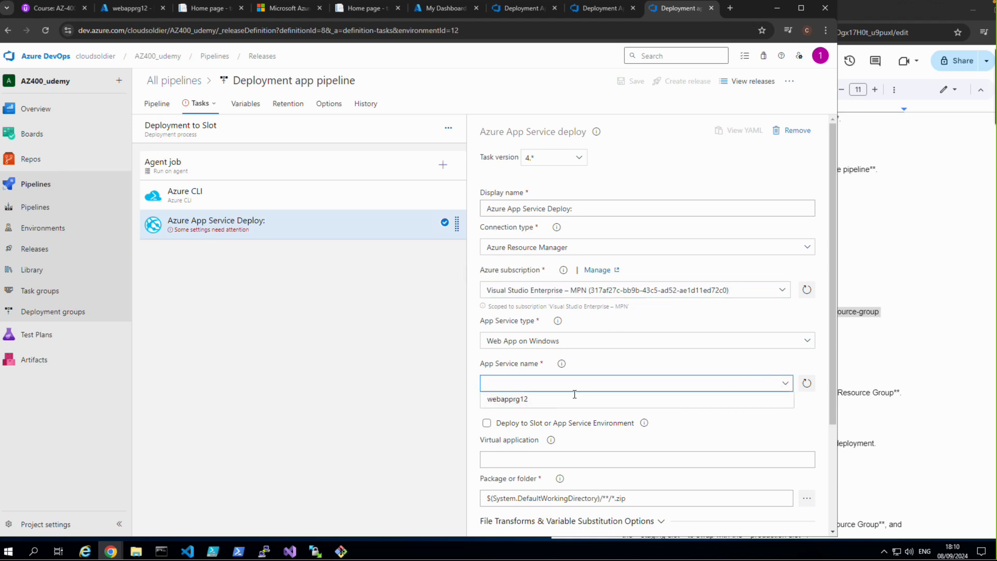
left_click(511, 399)
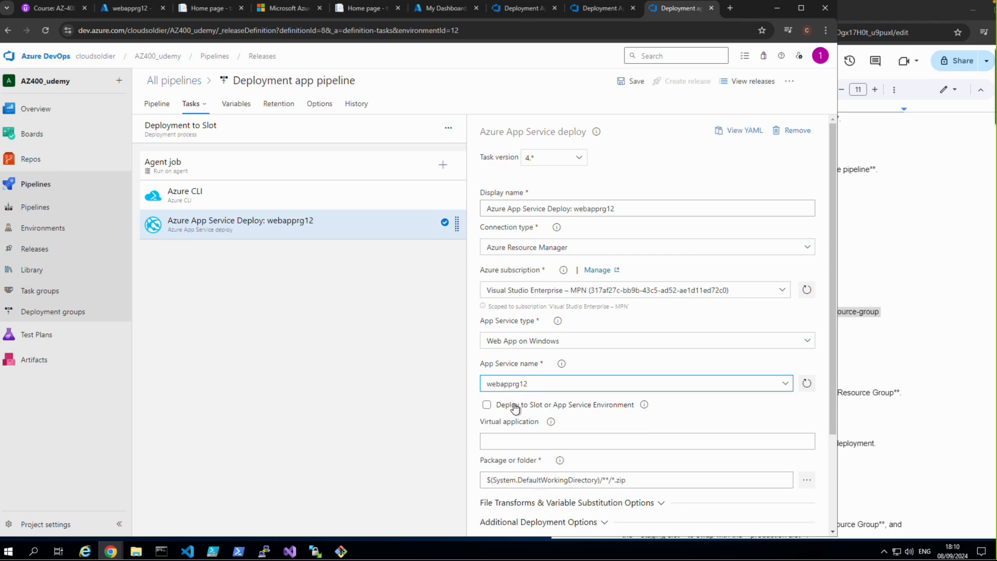
scroll(517, 410, "down", 2)
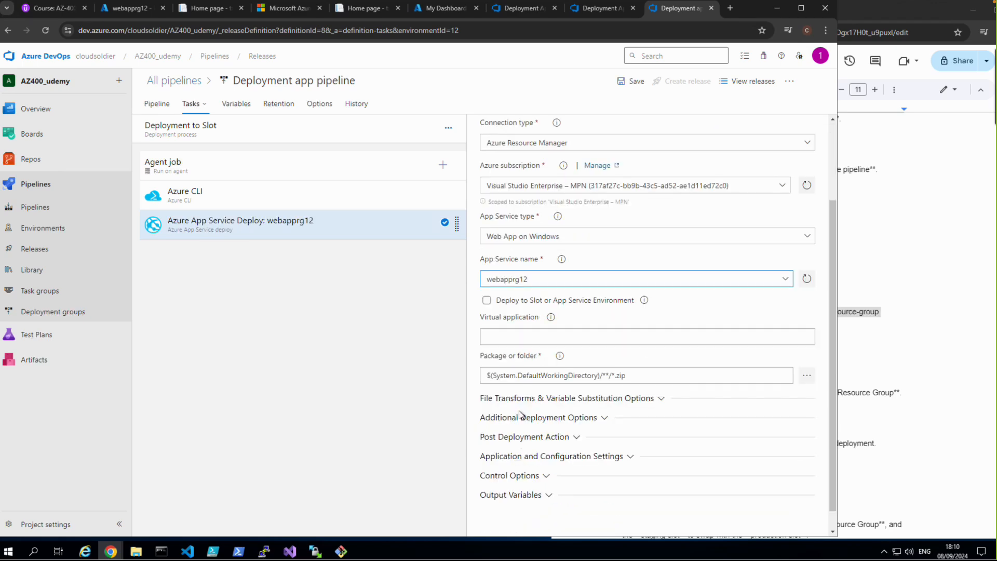
scroll(519, 413, "up", 2)
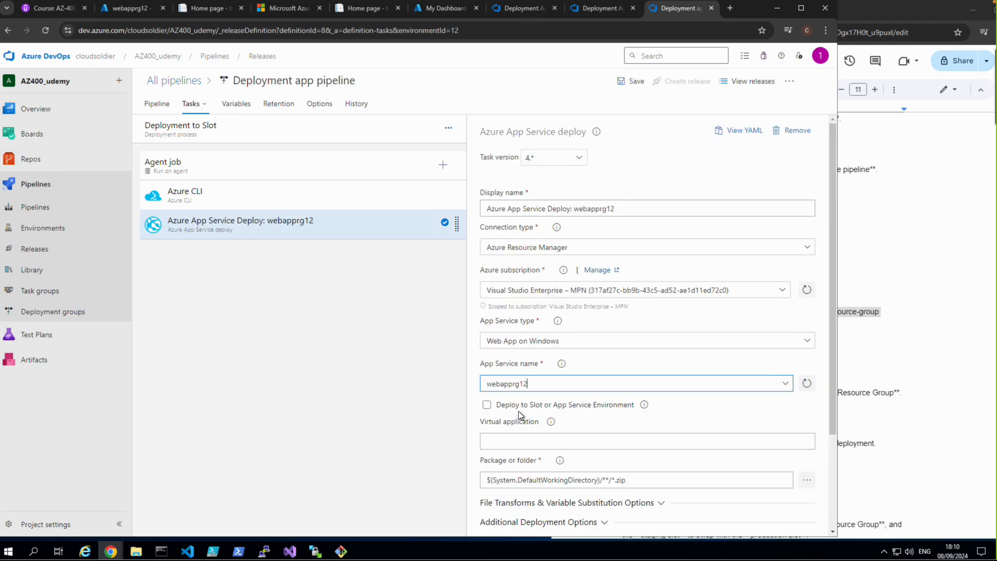
left_click(634, 83)
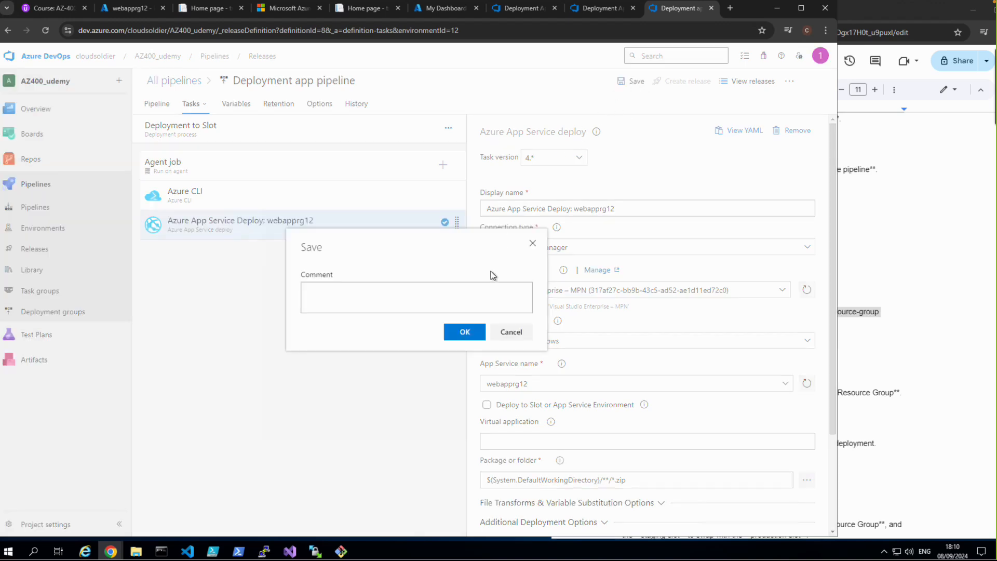
left_click(471, 335)
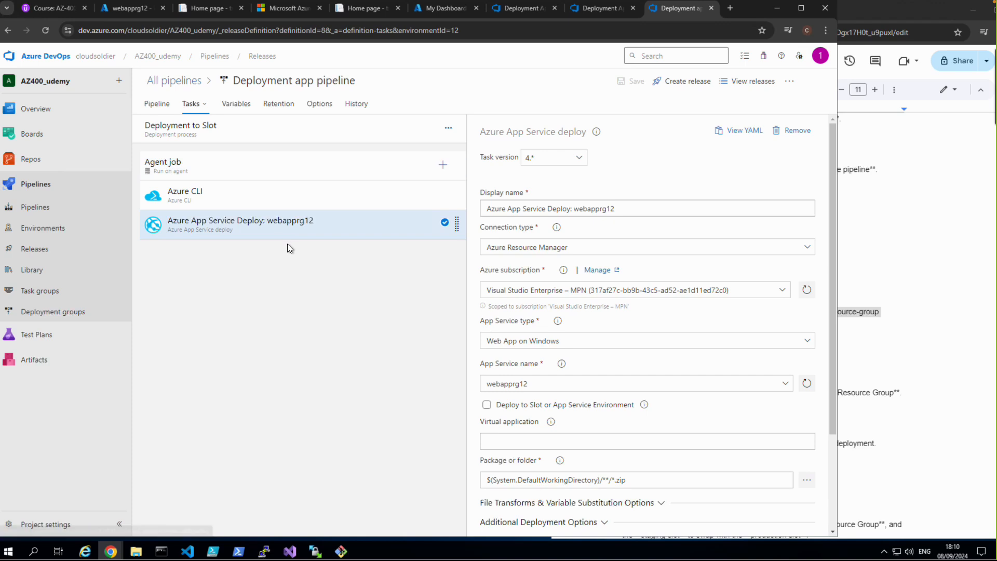
Step: Switch to the Azure portal and open the webapprg12-stagging slot from webapprg12's deployment slots
left_click(127, 9)
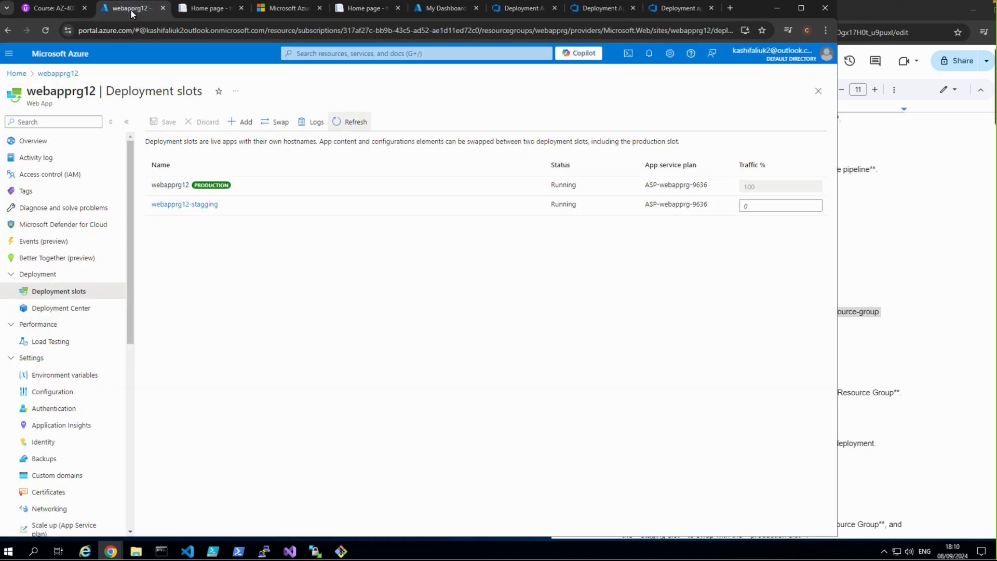
left_click(42, 143)
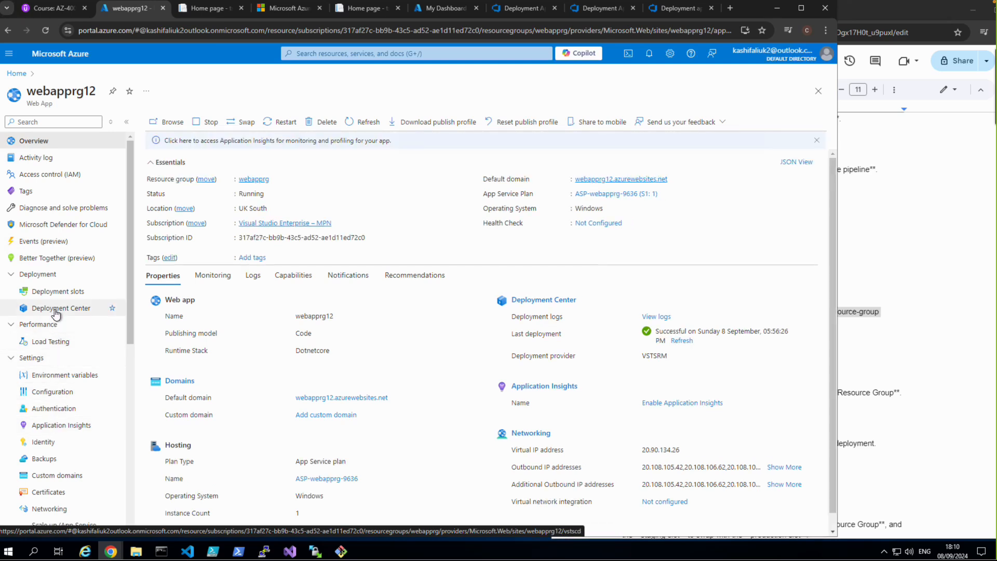
left_click(58, 292)
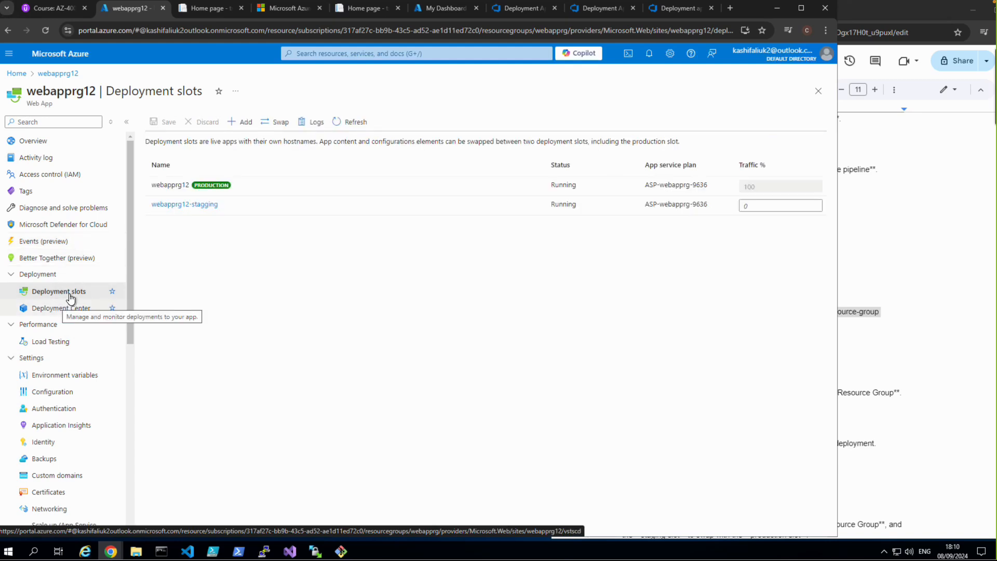
left_click(174, 206)
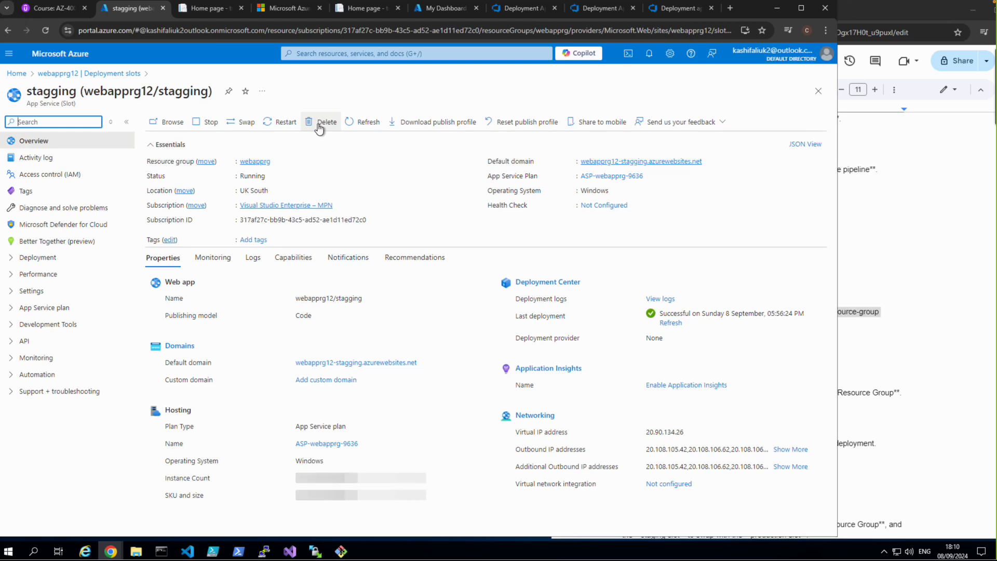
Step: Delete the stagging deployment slot, entering "stagging" as the slot name to authorize the deletion
left_click(321, 125)
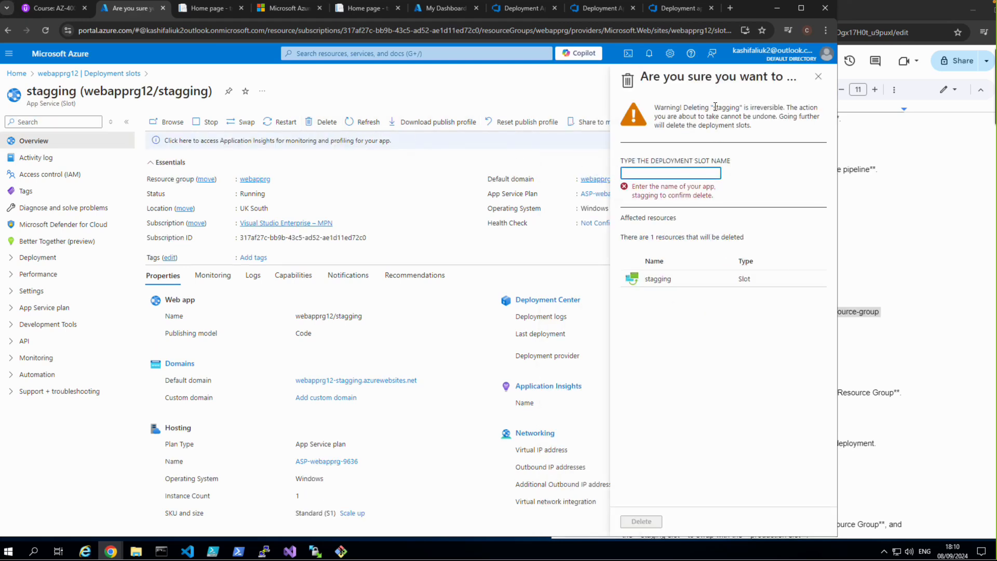
left_click_drag(715, 107, 739, 108)
key("ctrl+c")
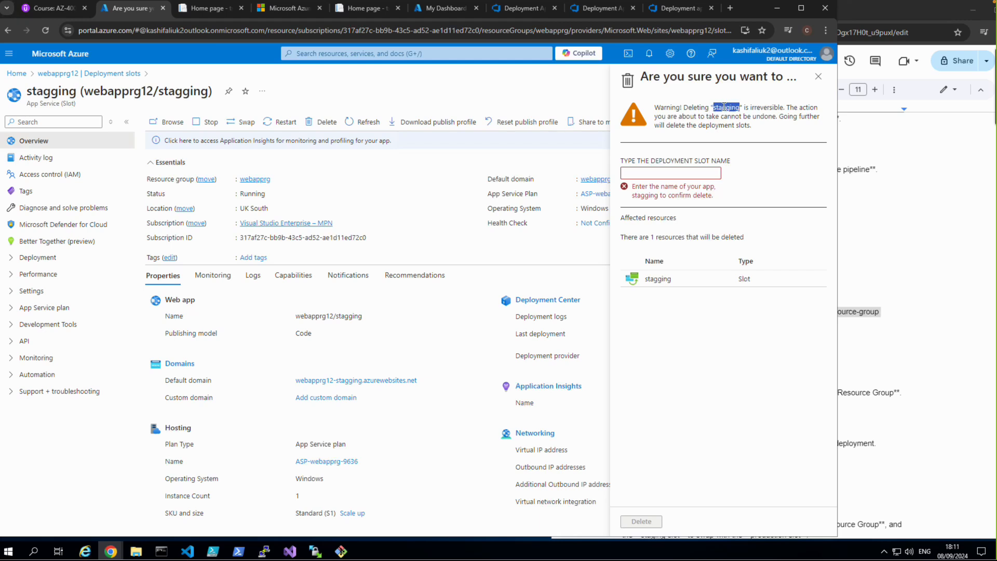
right_click(723, 108)
left_click(736, 116)
left_click(678, 167)
left_click(680, 171)
right_click(679, 169)
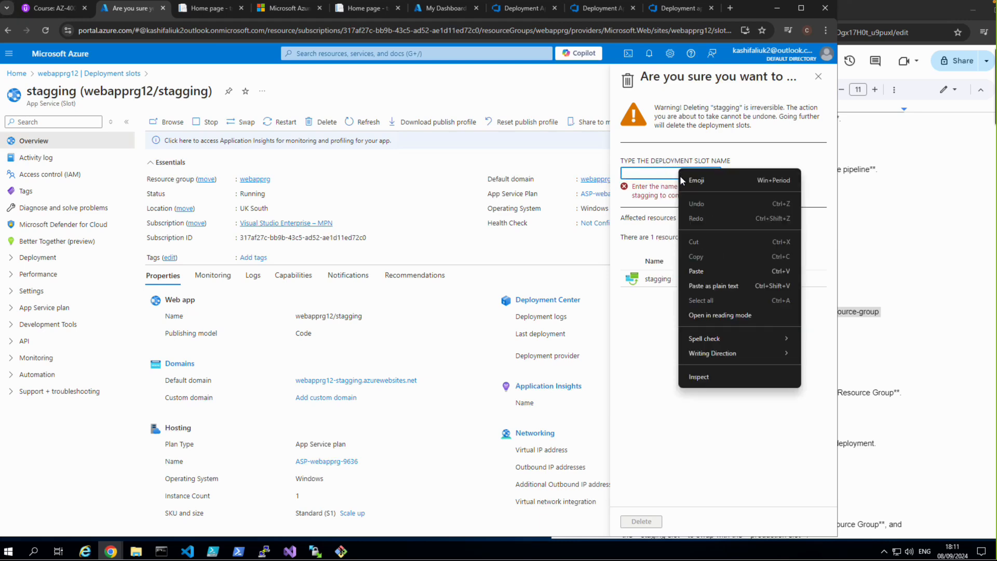
left_click(696, 267)
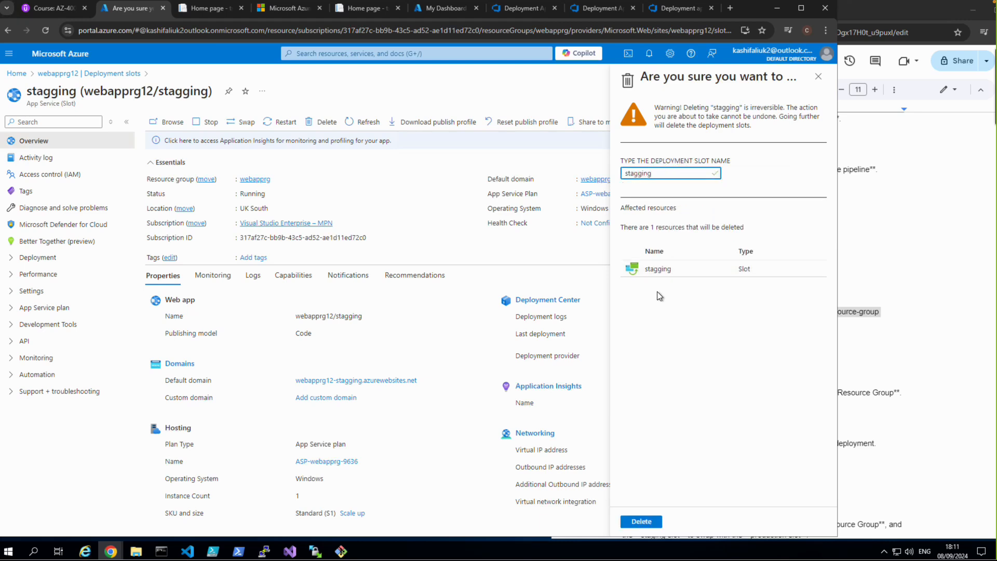
left_click(643, 521)
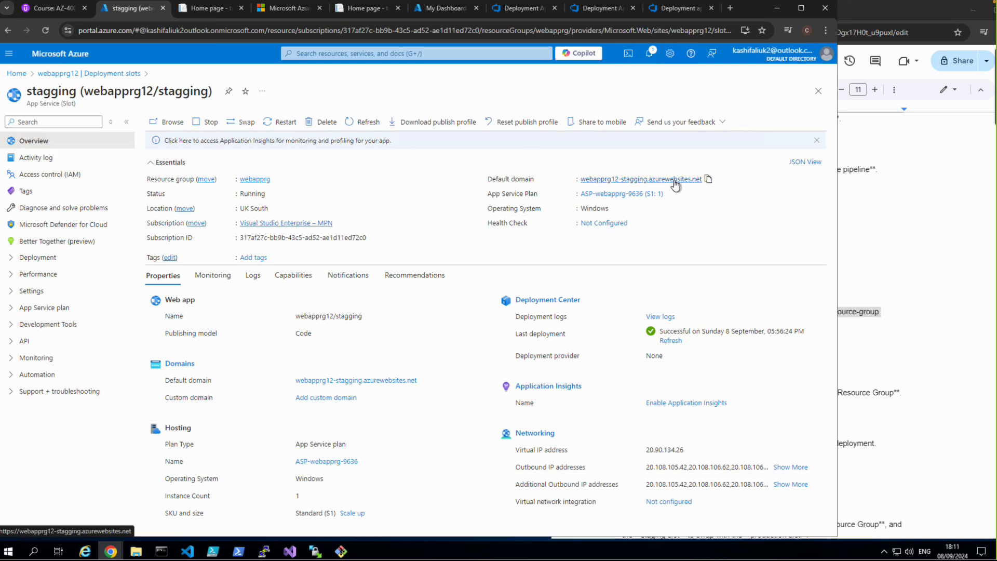
Step: Close the leftover browser pages: both home pages, the Release-7 and Release-6 logs, and the stagging slot's welcome page
left_click(397, 8)
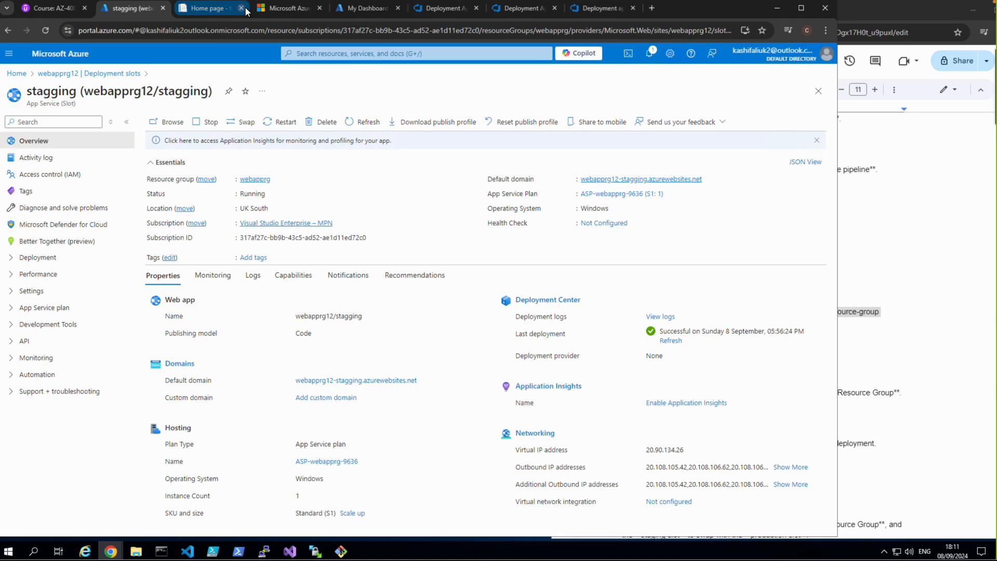
left_click(241, 8)
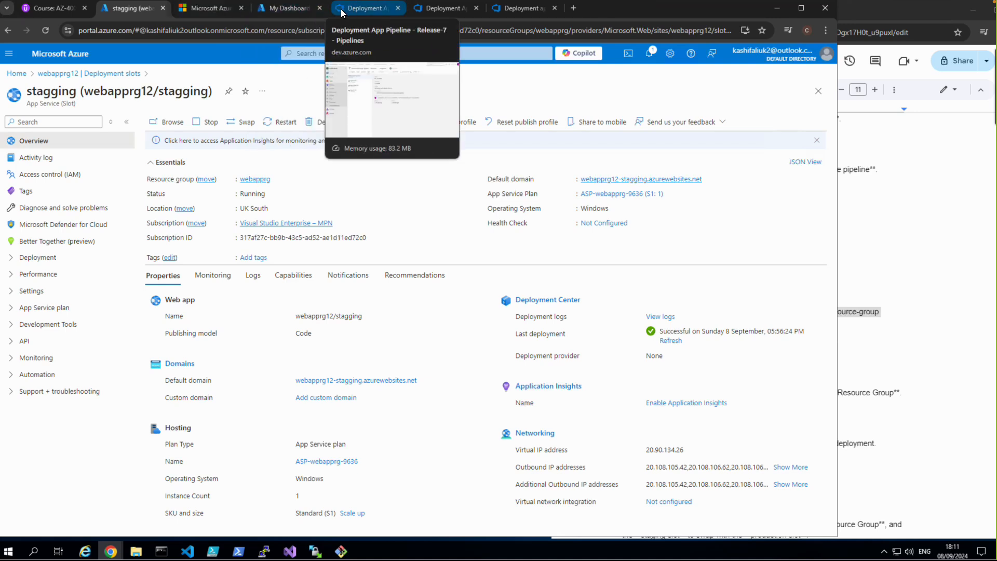
left_click(358, 9)
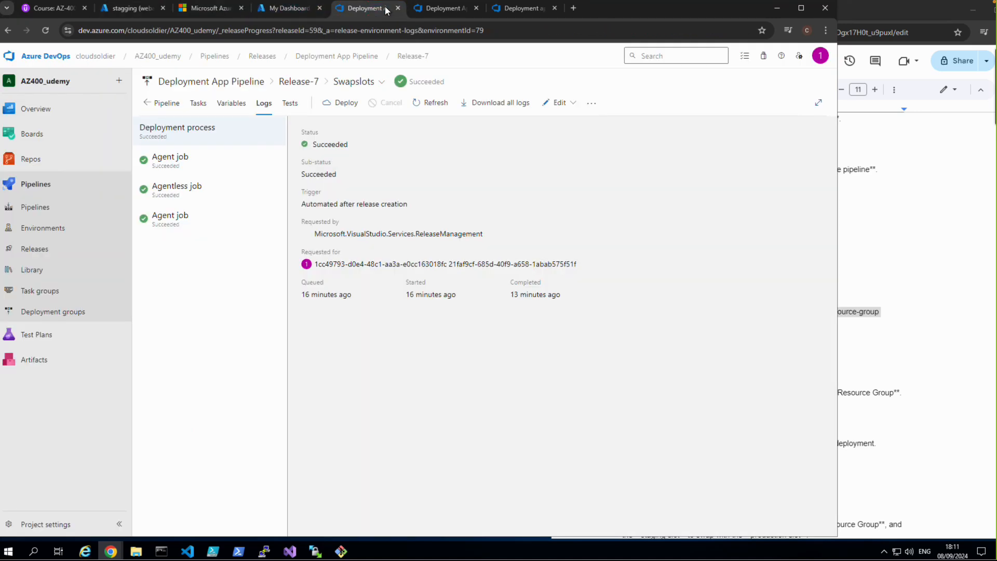
left_click(398, 9)
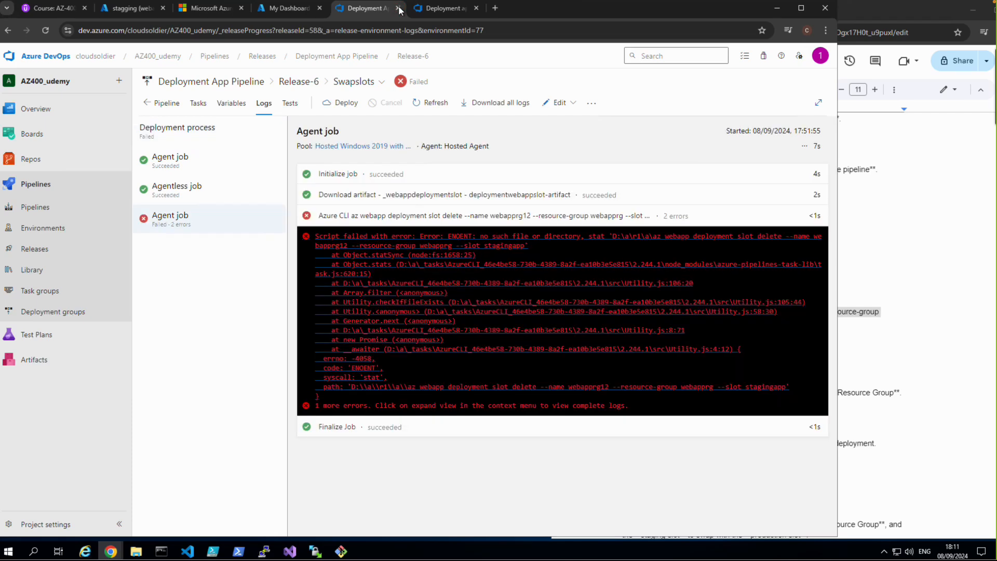
left_click(398, 9)
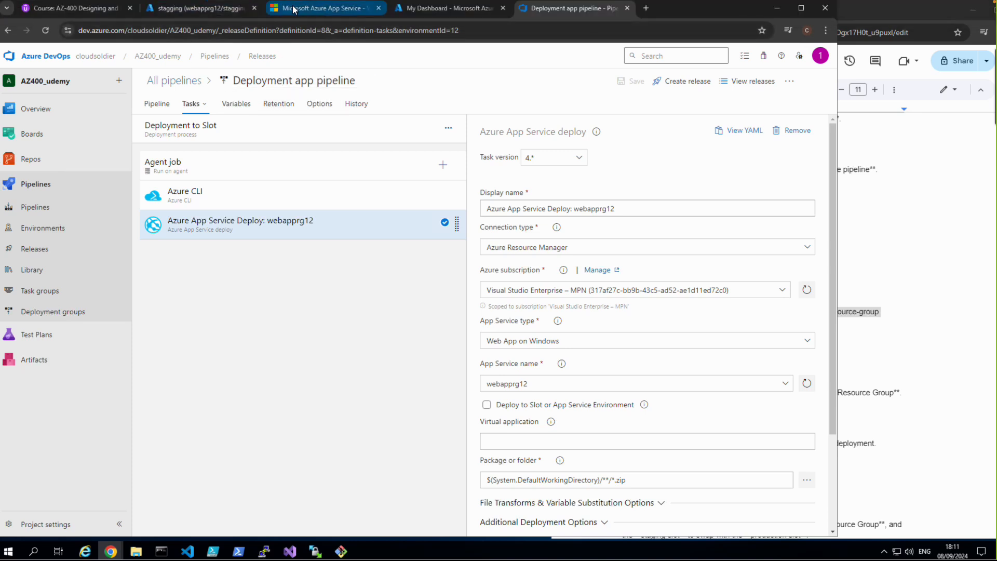
mouse_move(294, 9)
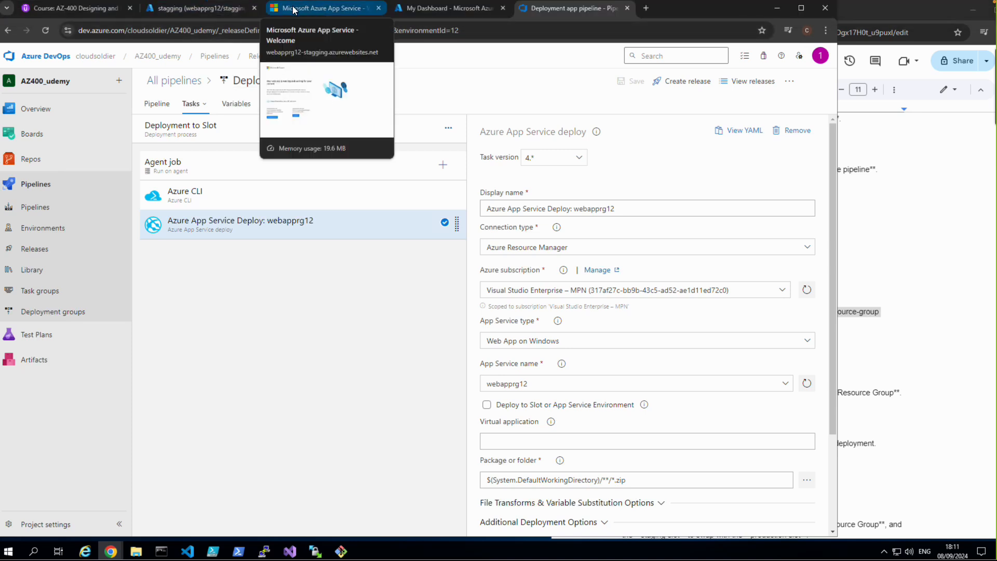
left_click(379, 8)
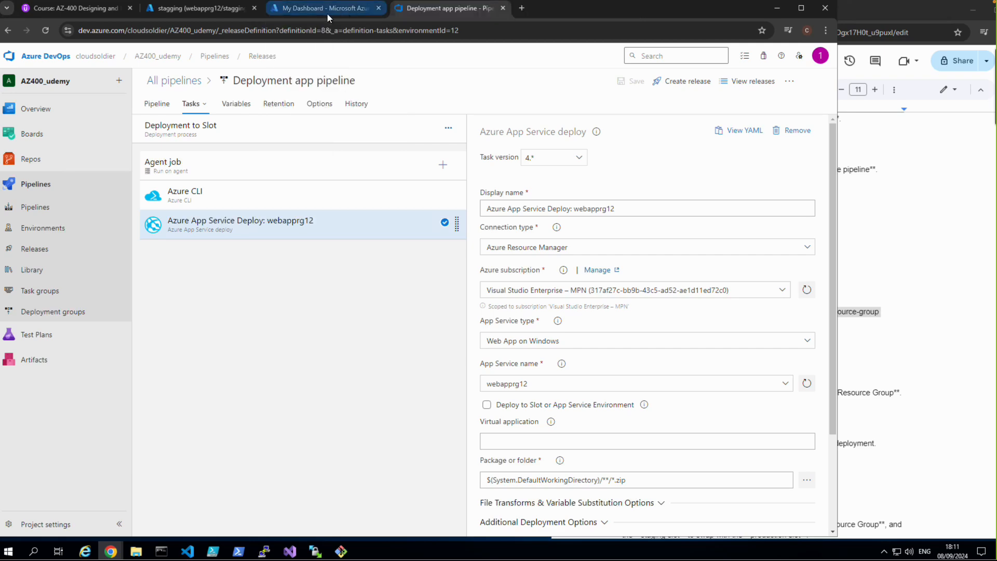
Step: Check the deleted stagging slot's default domain from its Azure portal overview, and close the leftover My Dashboard page
left_click(220, 9)
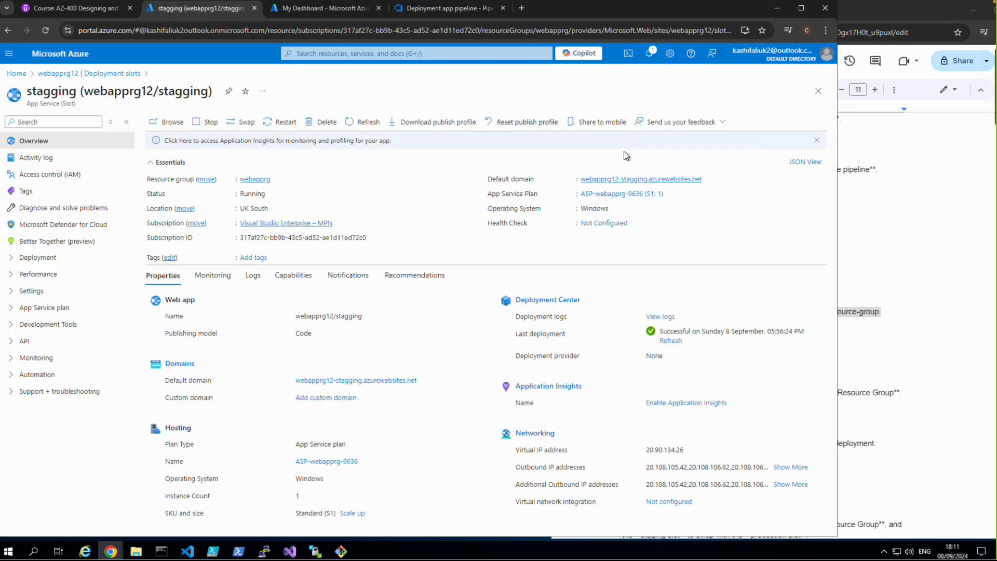
left_click(625, 179)
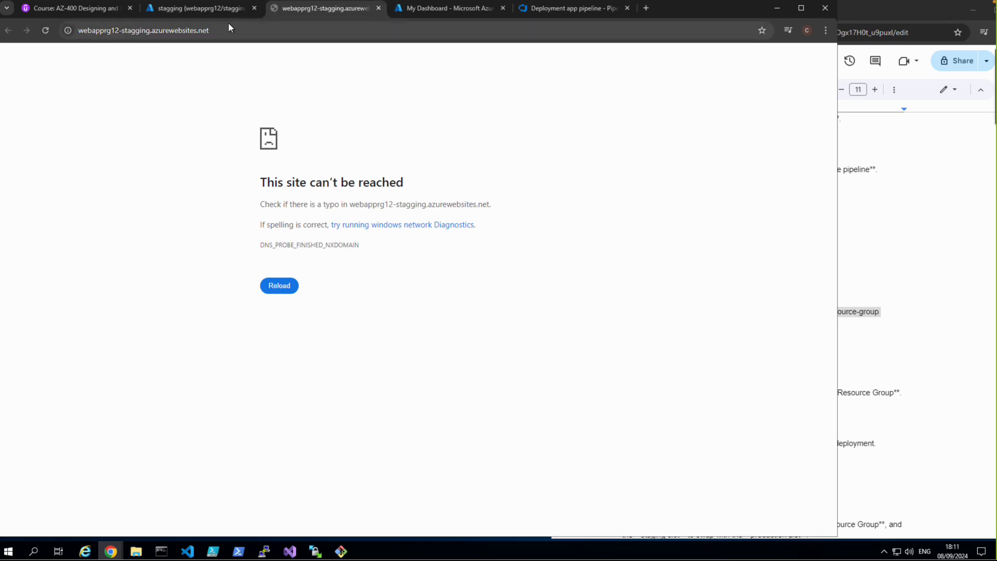
left_click(216, 10)
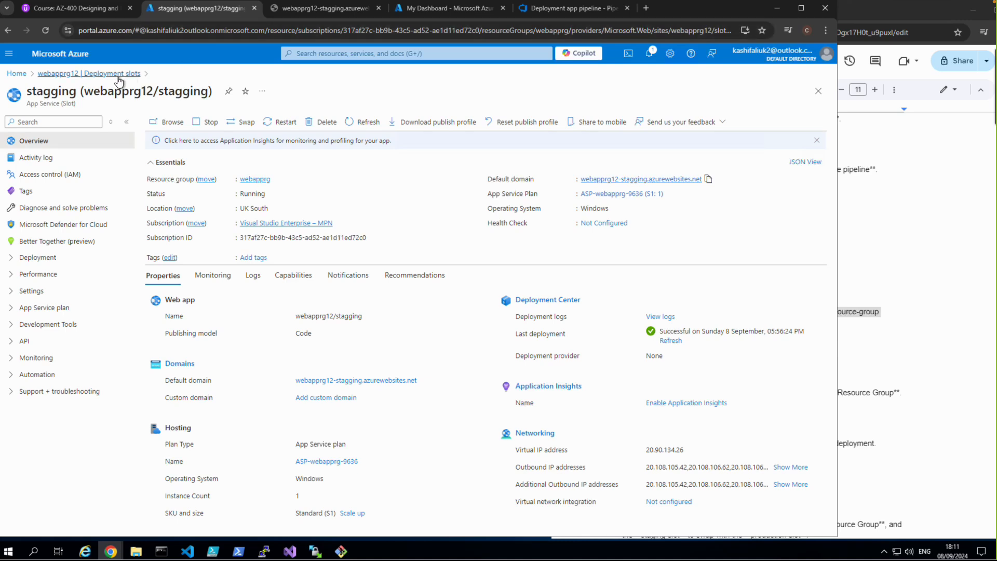
left_click(430, 9)
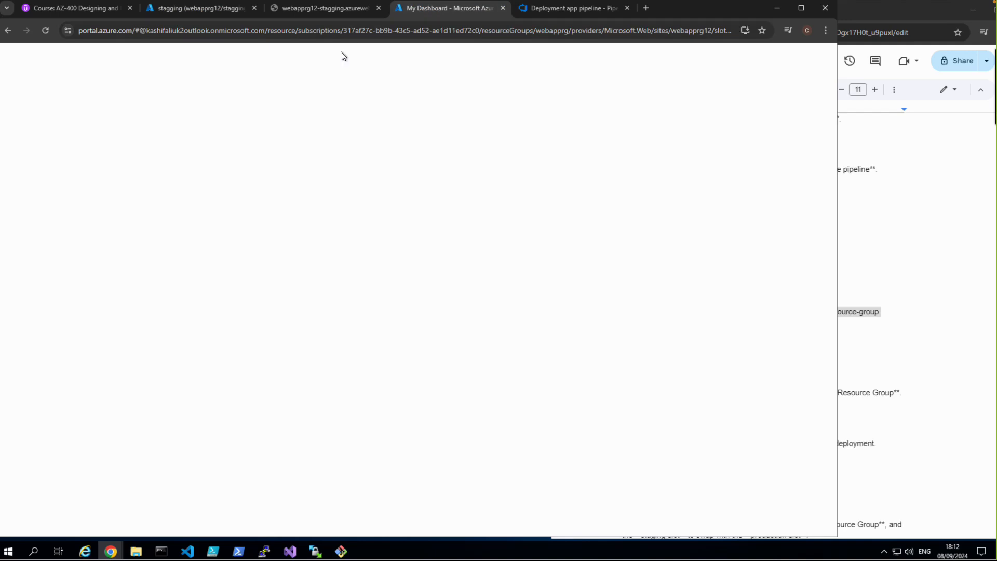
left_click(503, 8)
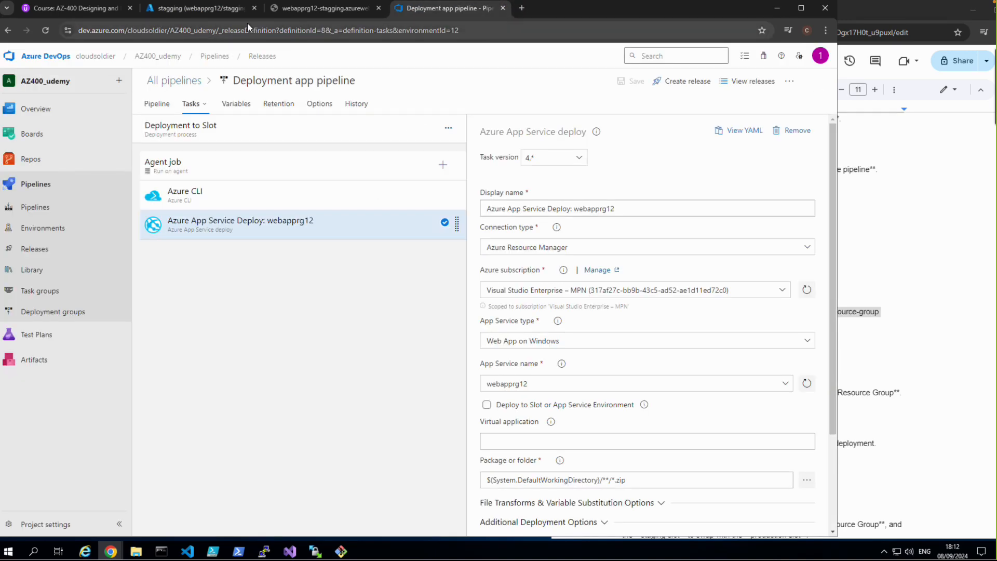
Step: Open webapprg12's overview in the Azure portal and browse its default domain to view the production site
left_click(202, 10)
left_click(58, 76)
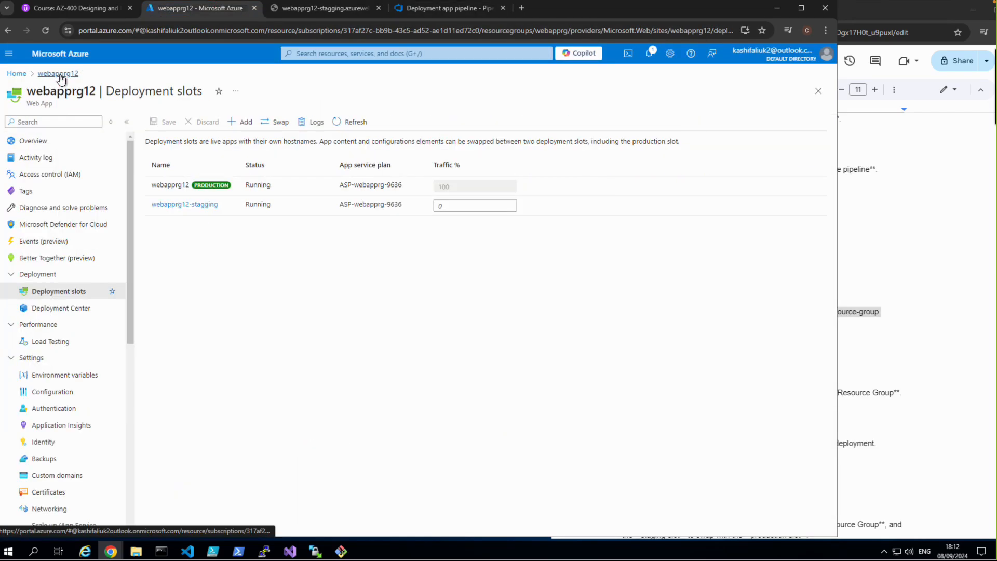
left_click(35, 141)
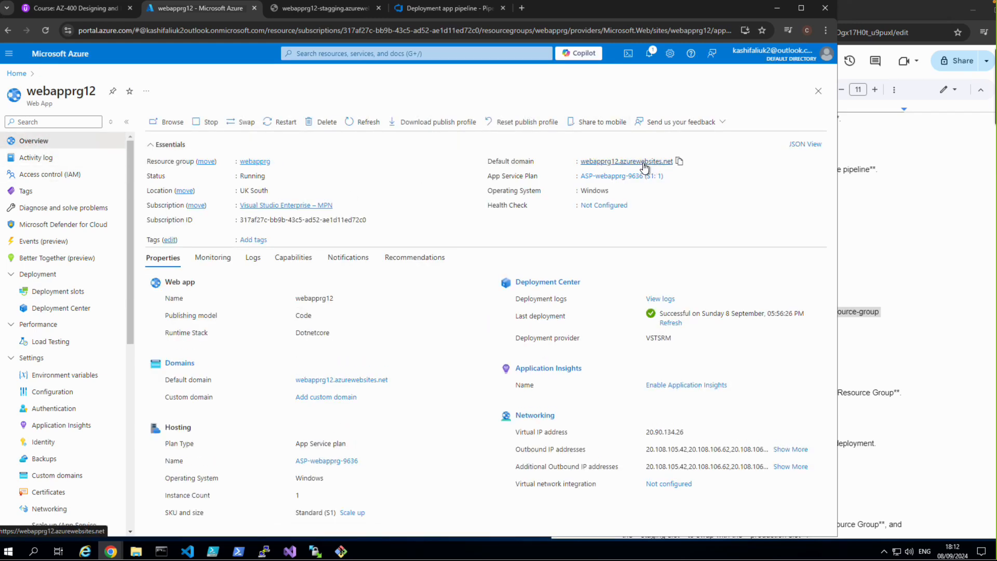
left_click(642, 162)
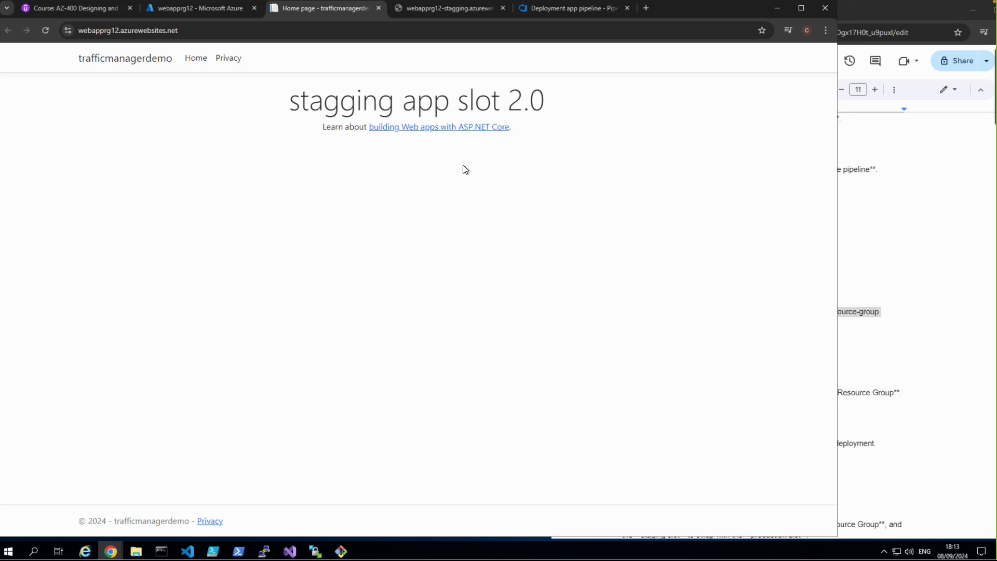
Step: Return to the release definition's stage diagram in Azure DevOps and compare it with the production site and webapprg12's overview
left_click(195, 14)
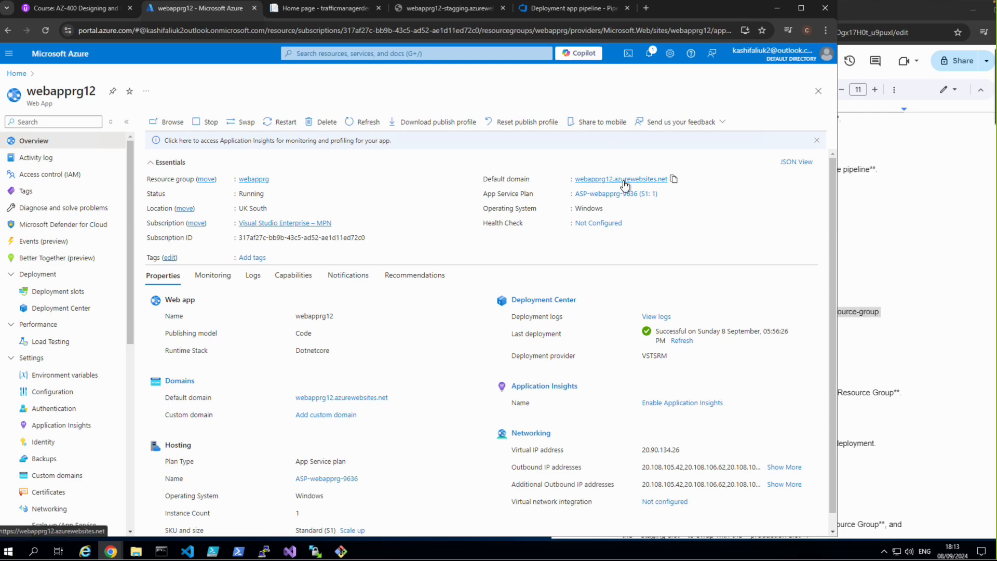
left_click(528, 8)
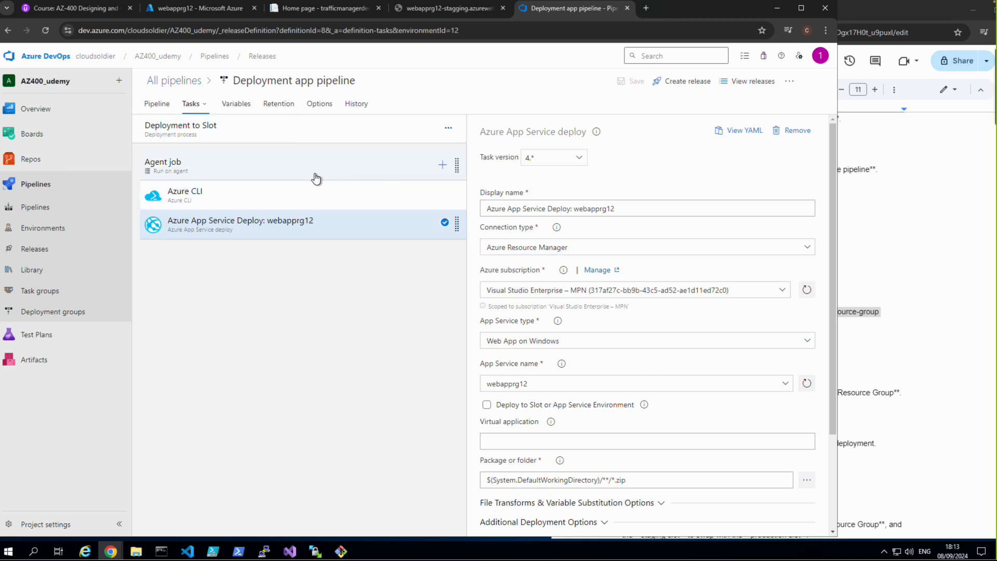
left_click(156, 102)
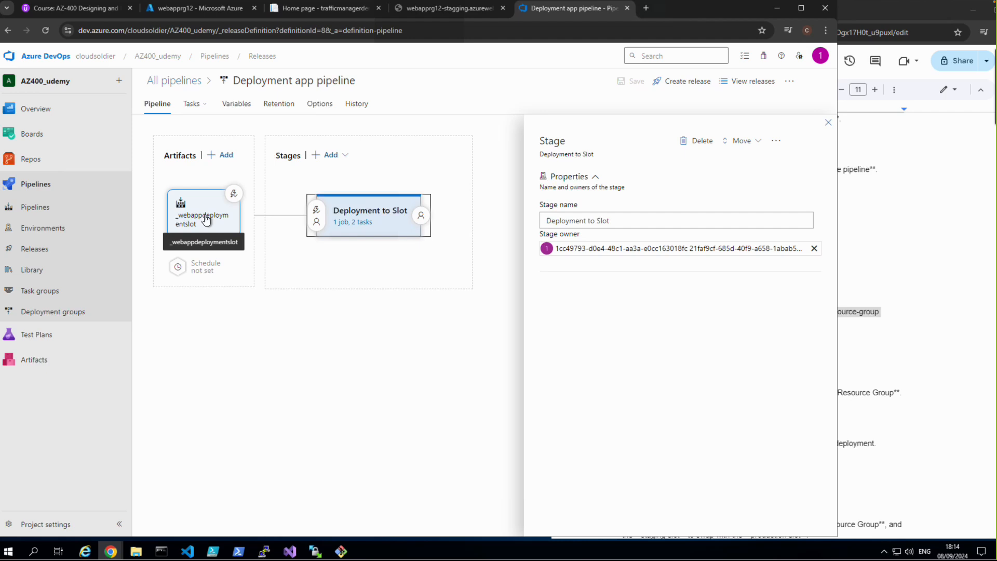
left_click(286, 13)
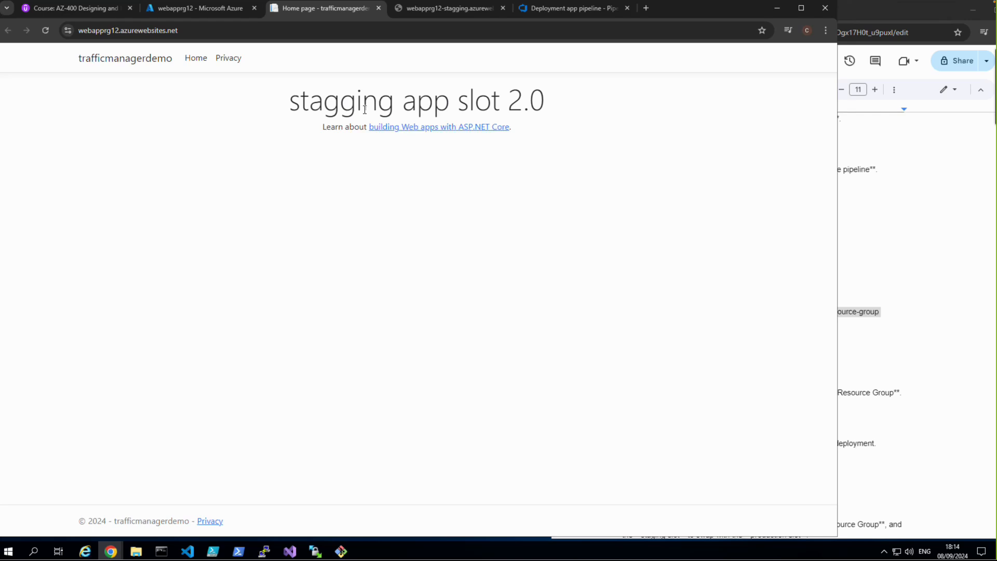
left_click(222, 10)
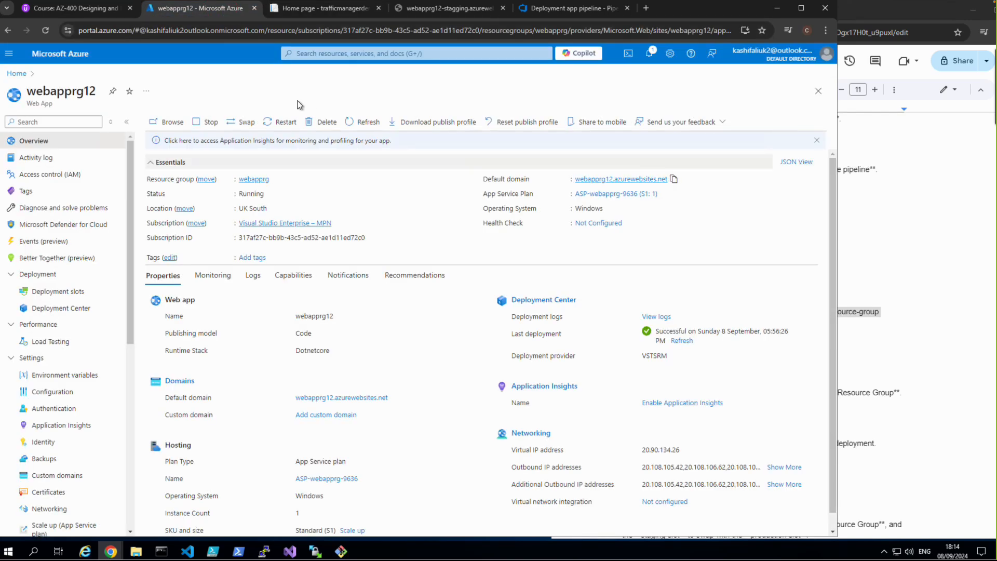
left_click(531, 11)
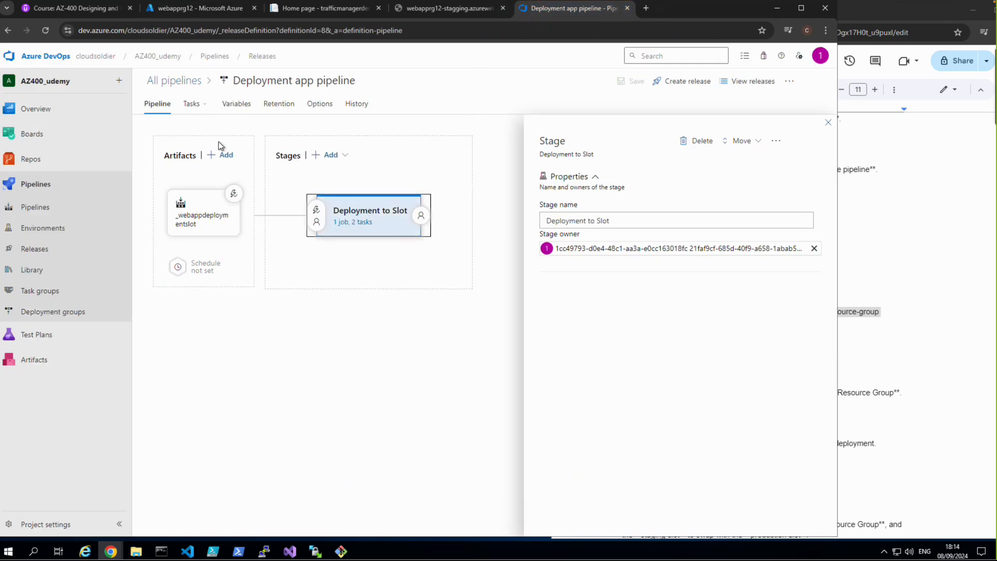
Step: Add a stage with an empty job after Deployment to Slot, name it "swap slots", and save the release definition
left_click(328, 158)
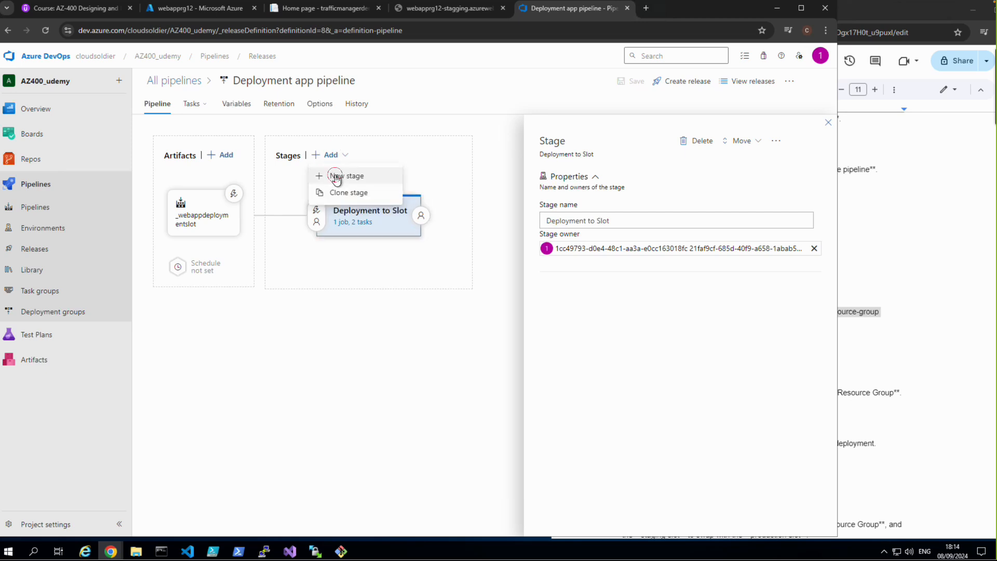
left_click(335, 177)
left_click(595, 103)
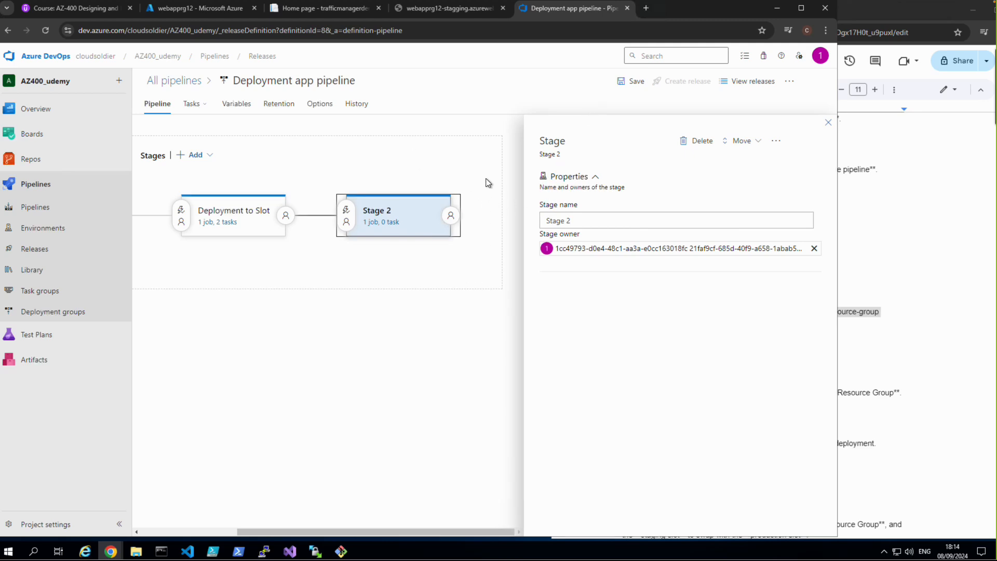
left_click(573, 217)
key("ctrl+a")
type("s")
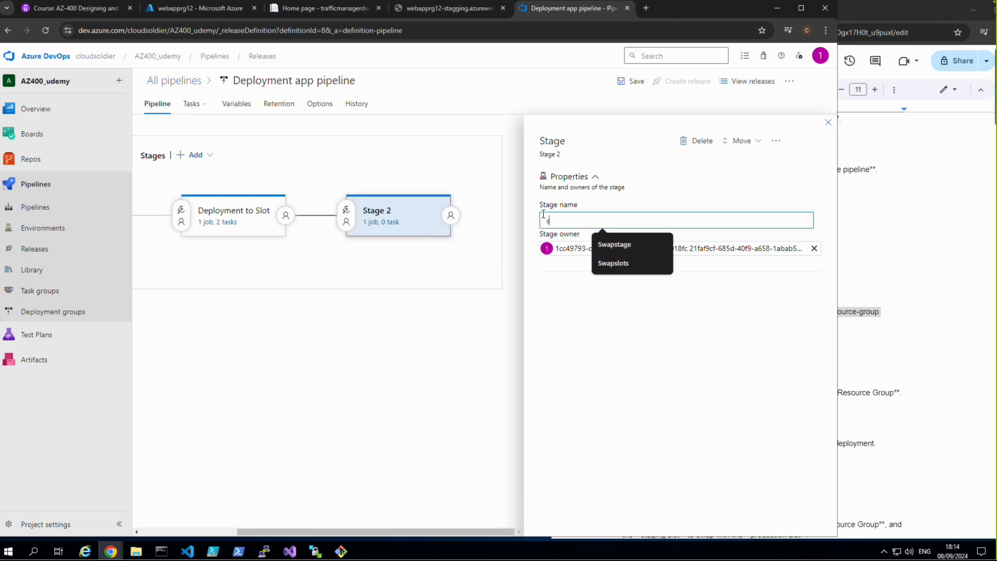
type("wap slots")
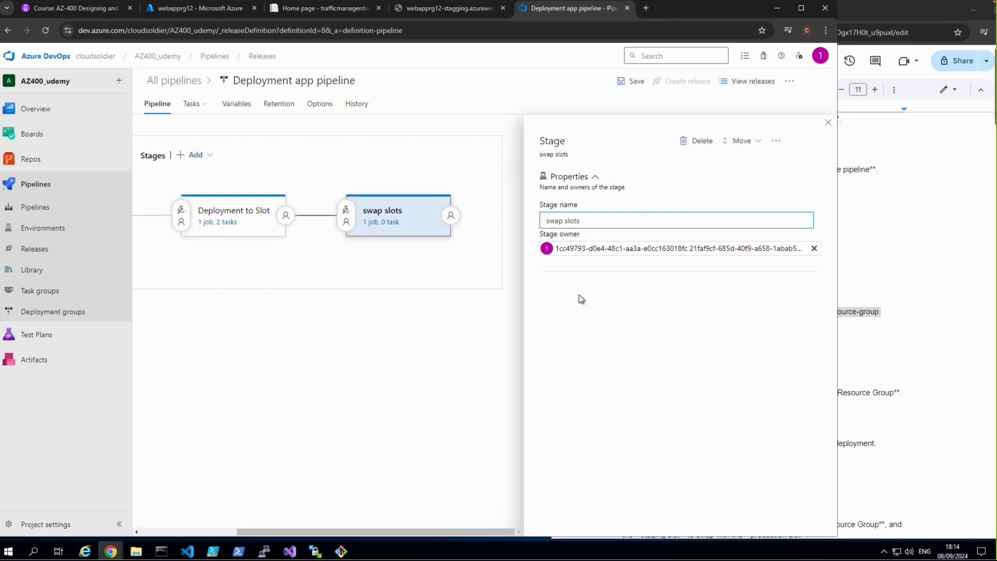
left_click(584, 297)
left_click(634, 83)
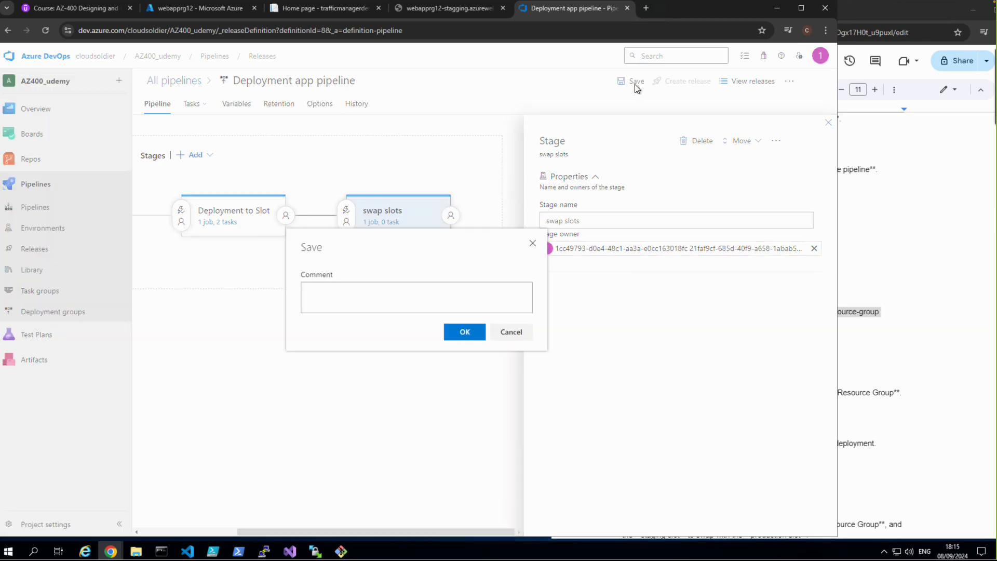
left_click(461, 337)
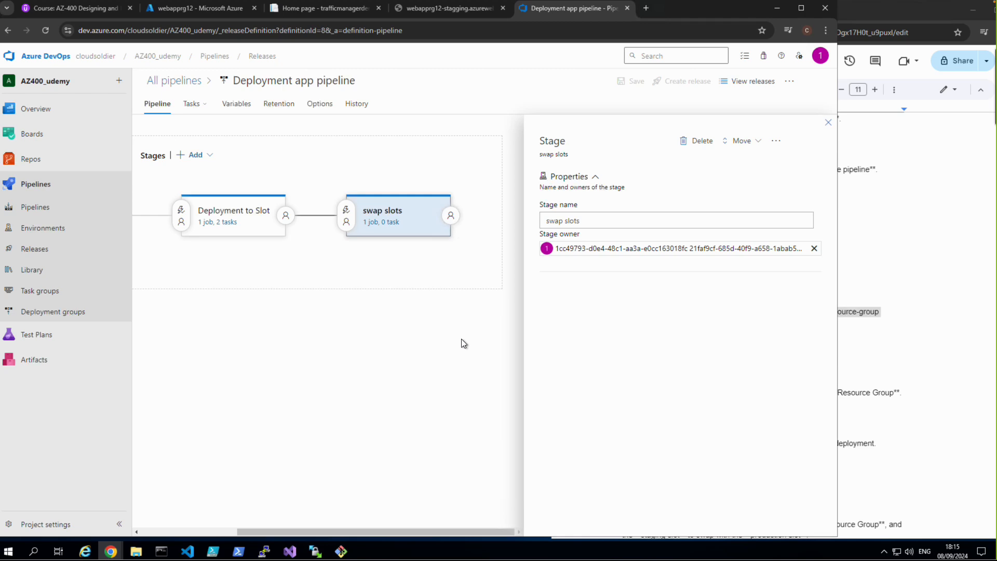
Step: Open the swap slots stage's tasks and search the tasks available for its agent job for "swap slots"
left_click(385, 222)
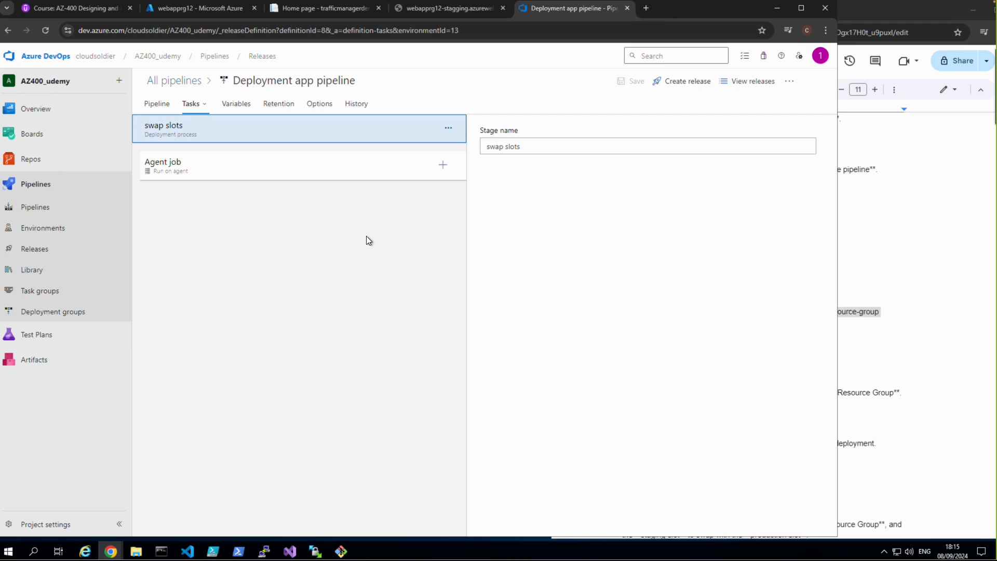
left_click(442, 165)
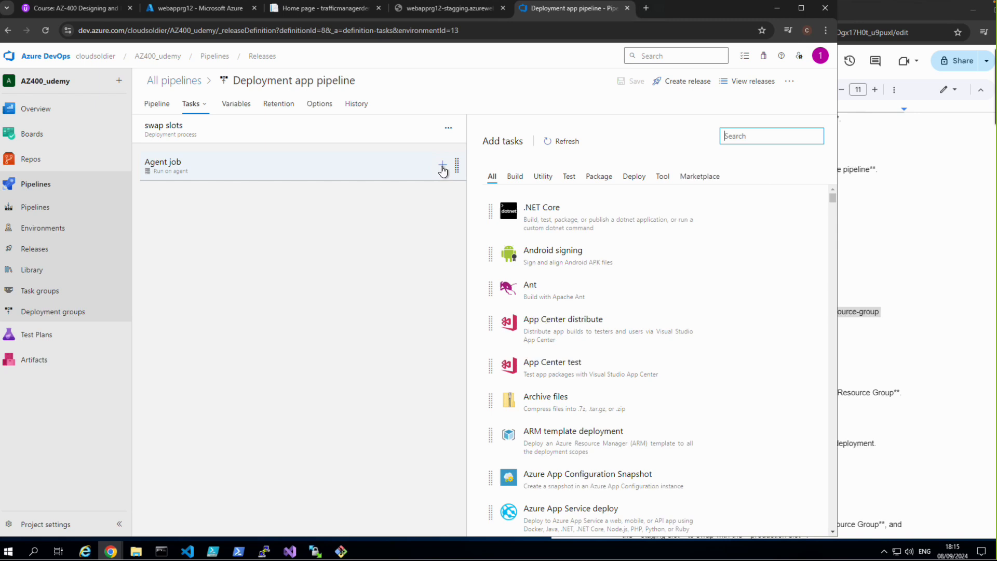
type("s")
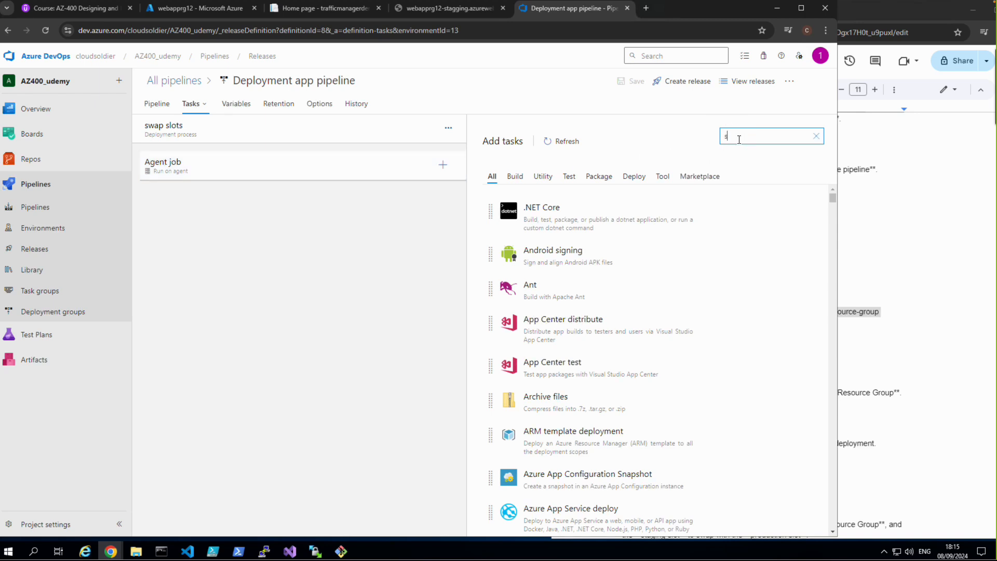
type("wap slots")
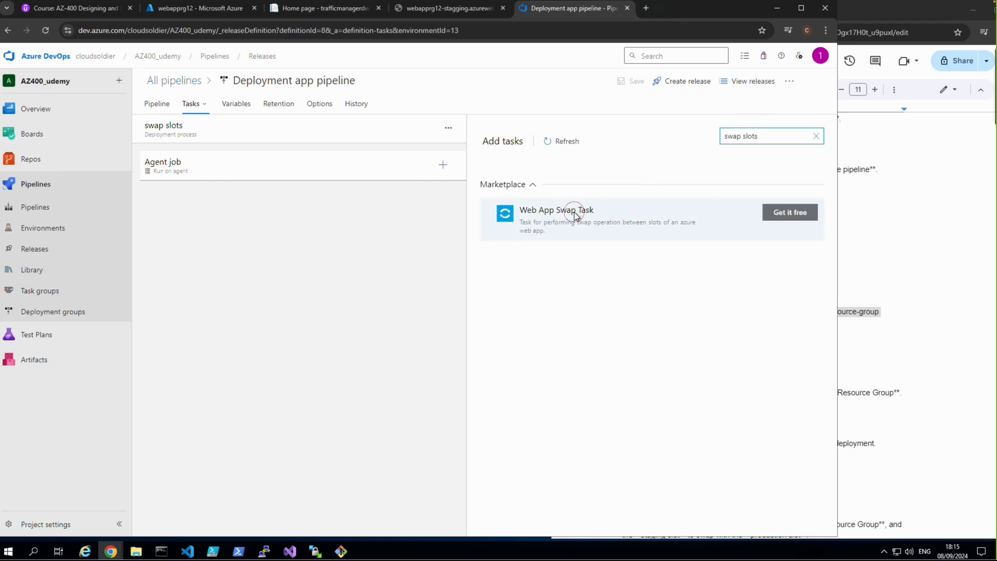
Step: Try to get the Web App Swap Task from the Marketplace, and return to the release definition
left_click(577, 215)
left_click(804, 210)
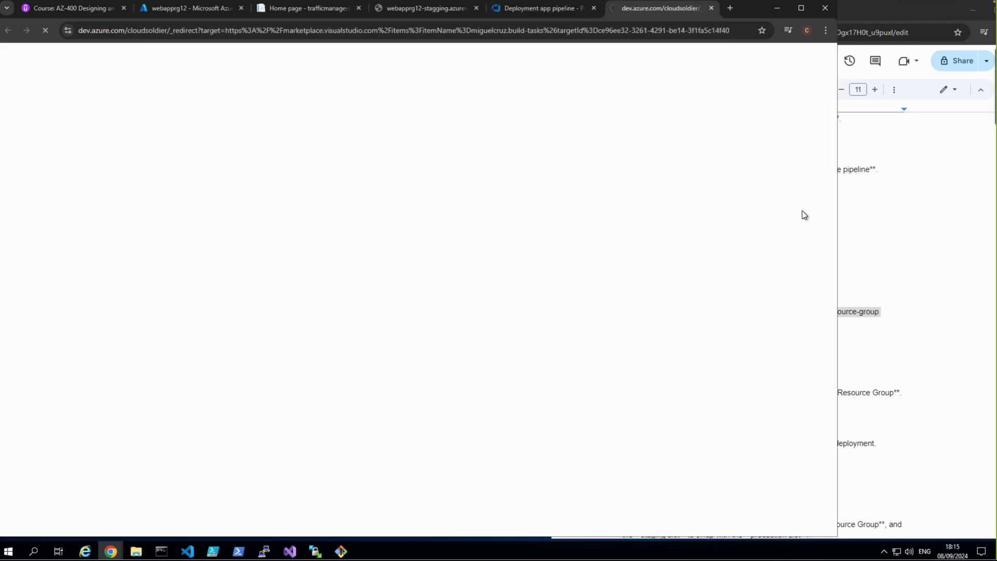
left_click(197, 13)
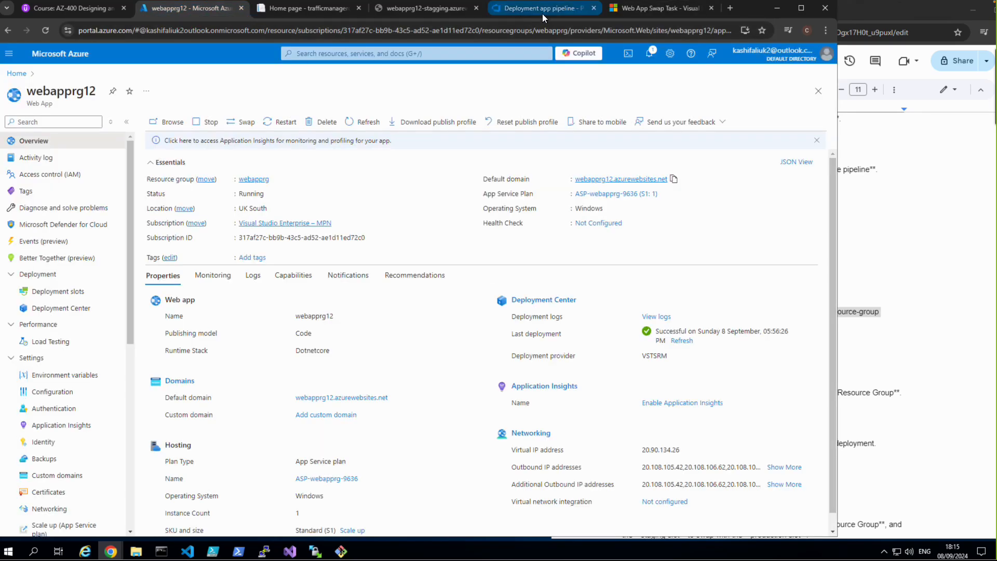
left_click(556, 10)
Step: Search the available tasks for "swap" and add the Azure App Service manage task to the agent job
left_click(782, 140)
key("BackSpace")
key("BackSpace")
key("BackSpace")
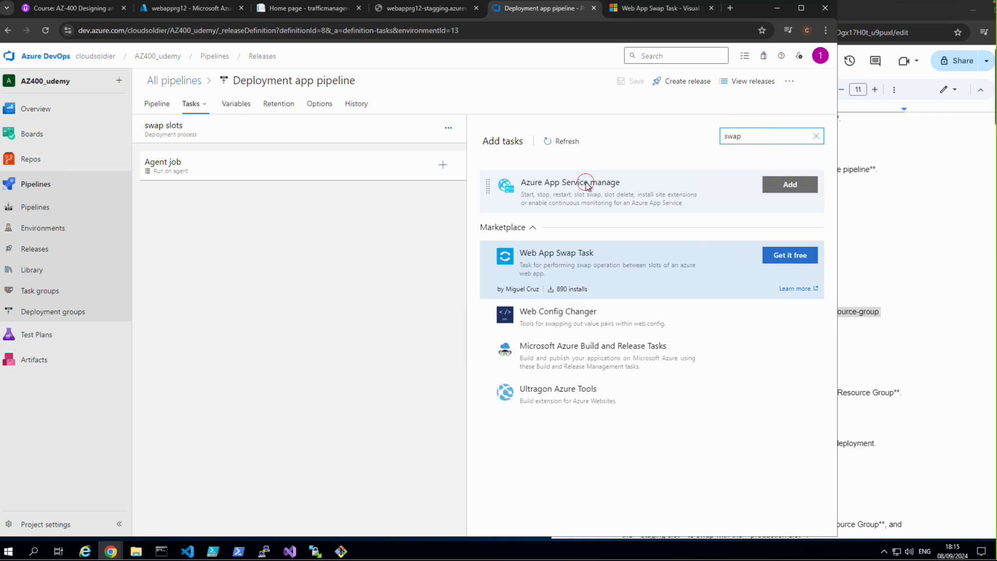
left_click(690, 179)
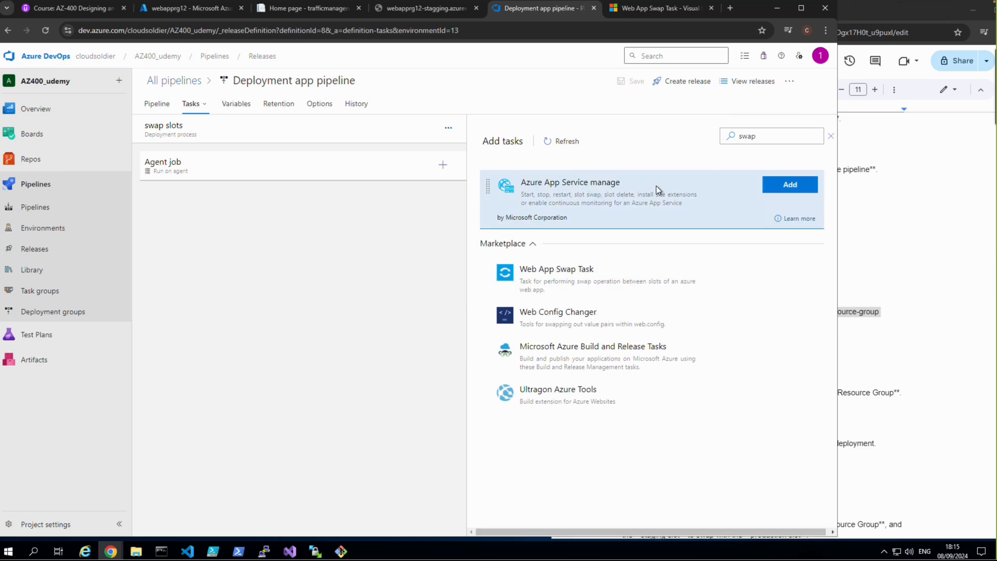
left_click(805, 188)
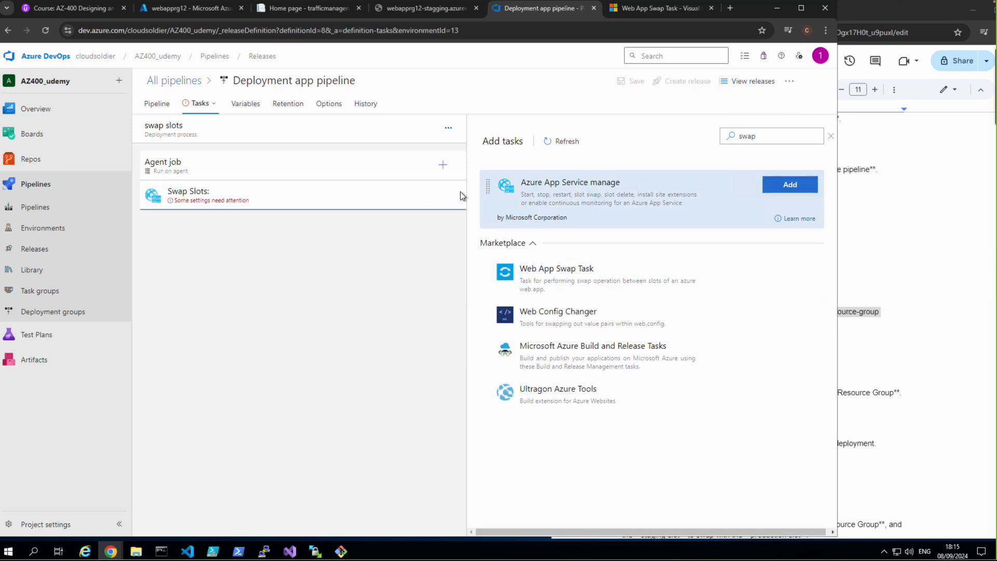
Step: Set the Swap Slots task's Azure subscription to the Visual Studio Enterprise – MPN service connection and keep the Swap Slots action
left_click(227, 196)
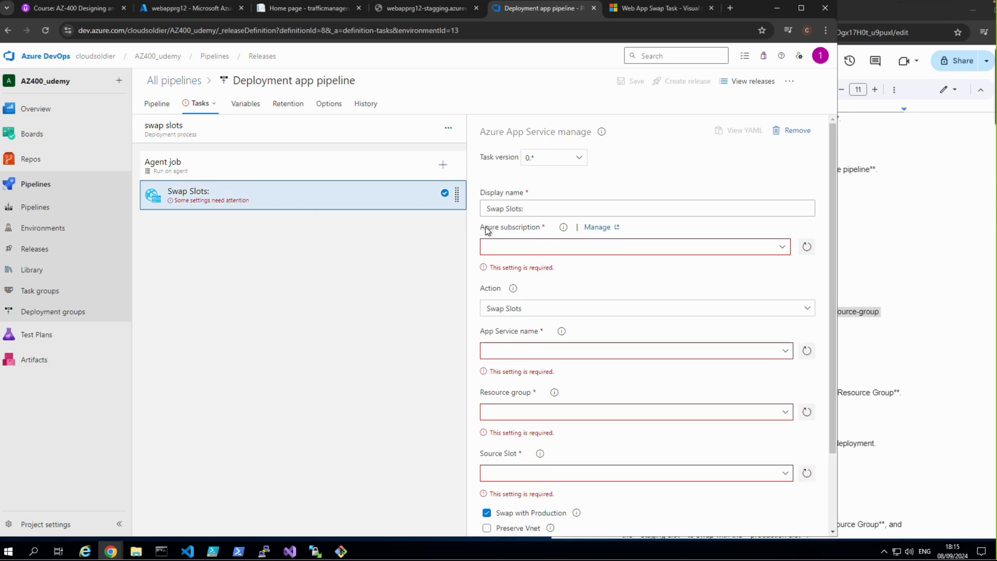
left_click(782, 249)
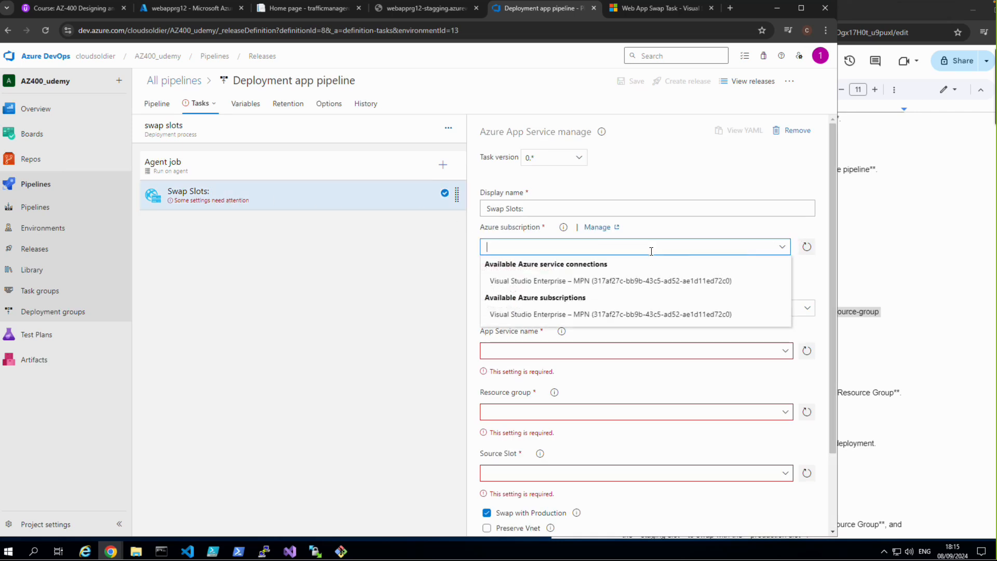
left_click(574, 282)
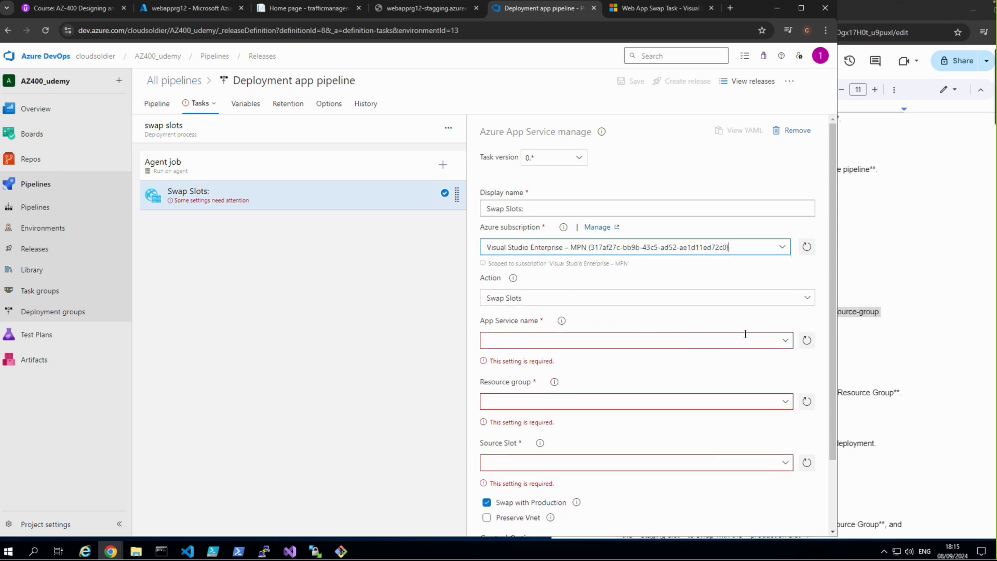
left_click(805, 298)
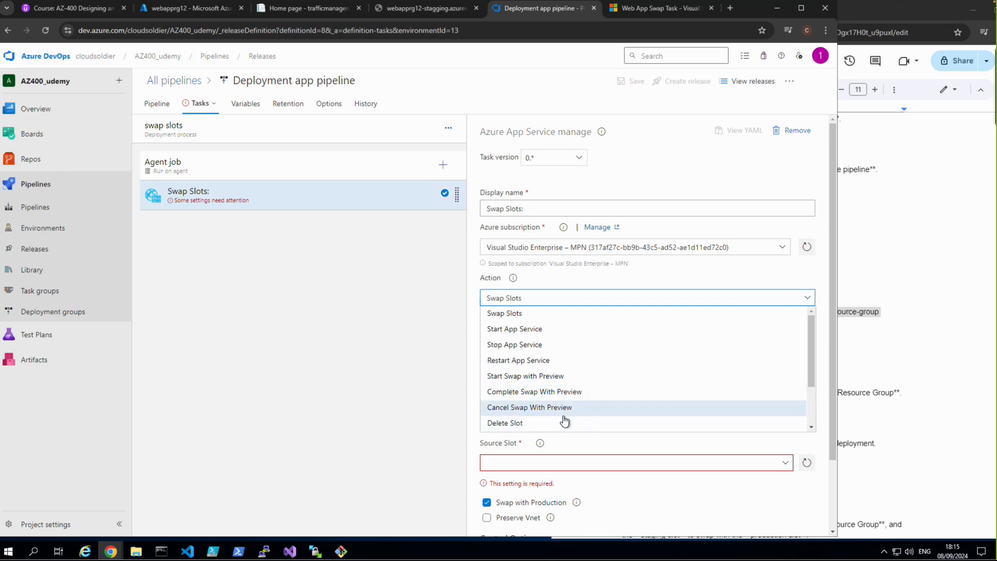
left_click(653, 154)
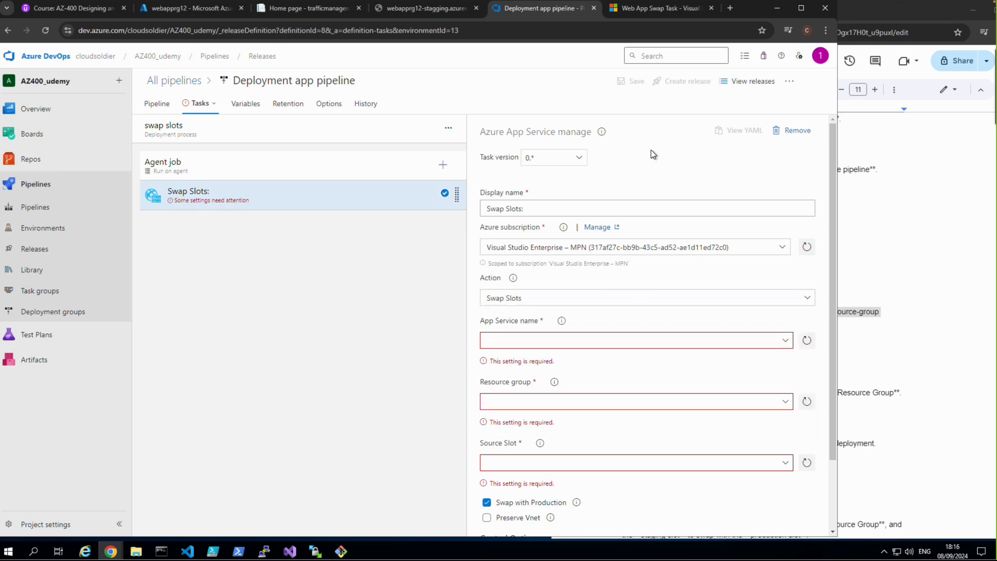
Step: Set the swap task's App Service name to webapprg12 and its resource group to webapprg
left_click(782, 341)
left_click(521, 359)
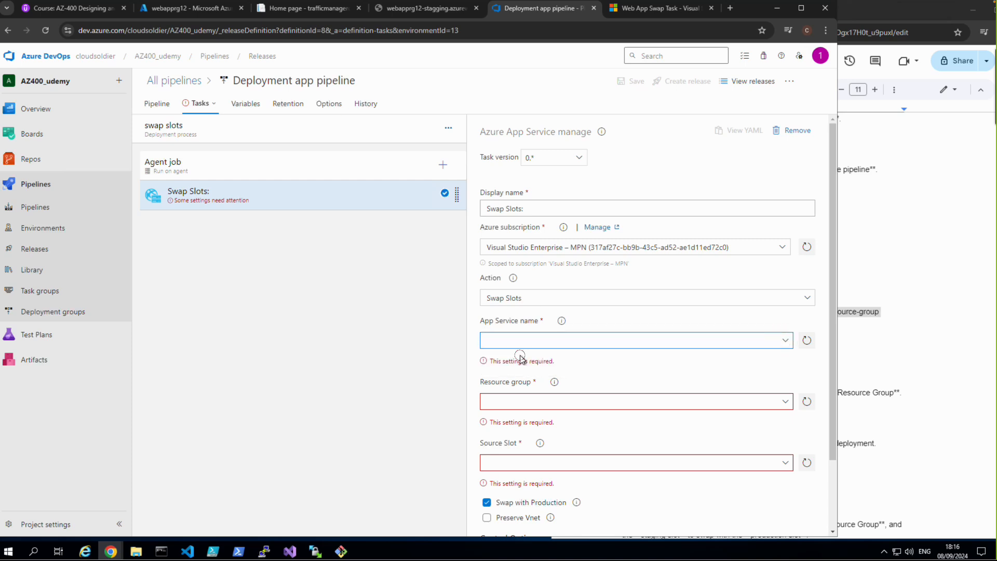
left_click(782, 341)
left_click(518, 359)
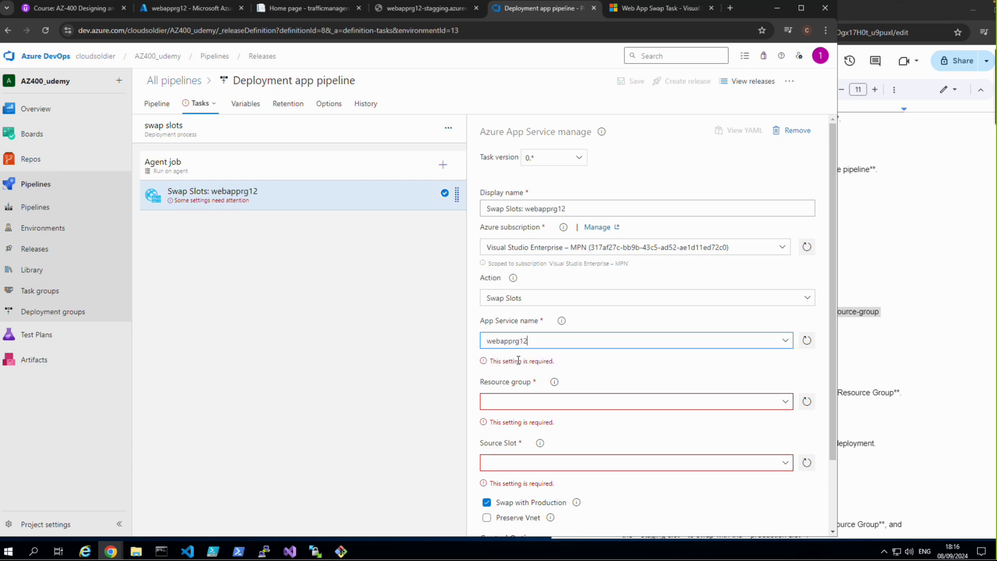
left_click(784, 383)
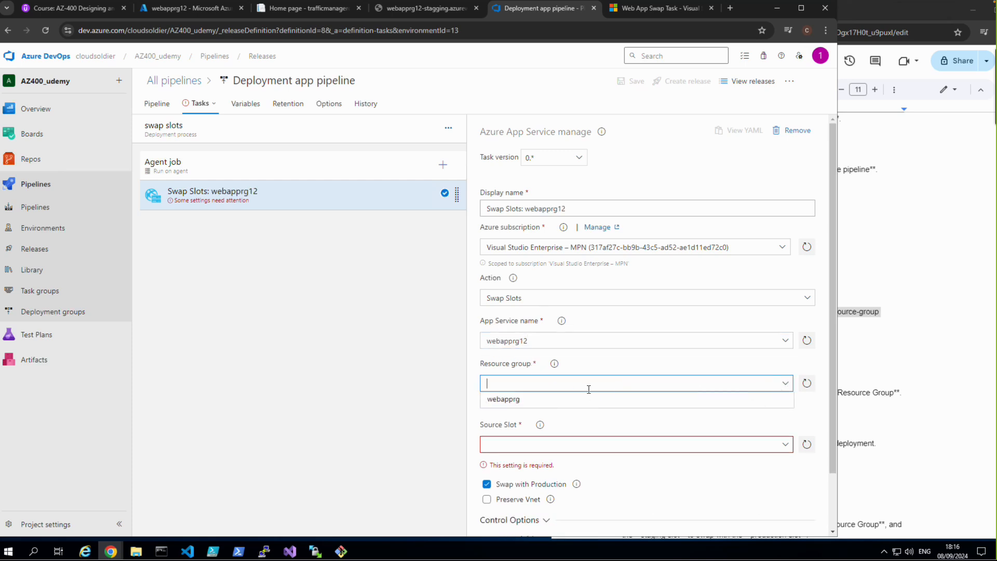
left_click(517, 400)
Step: Set the swap task's source slot to staging and stay on the task page with the unsaved changes
left_click(784, 427)
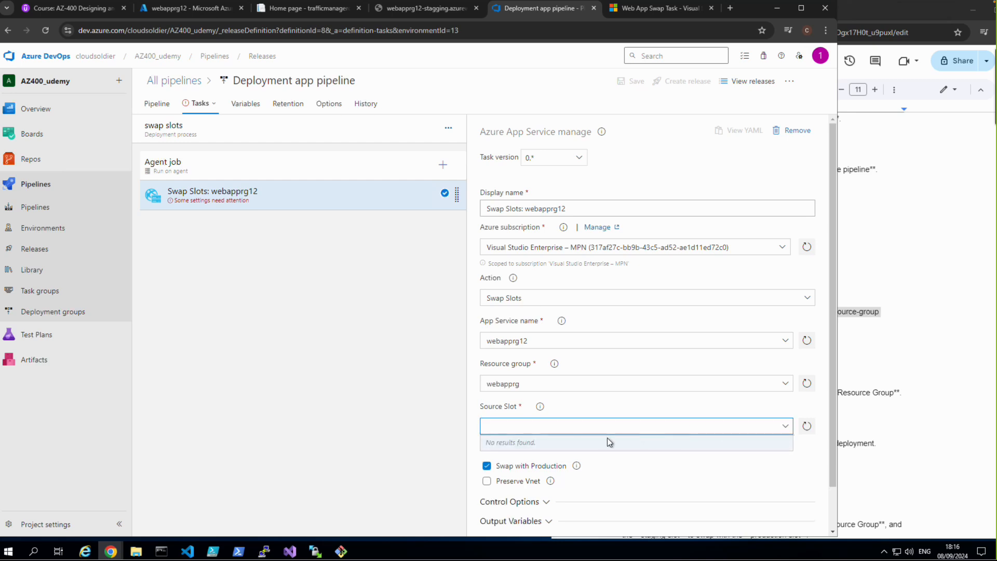
left_click(785, 427)
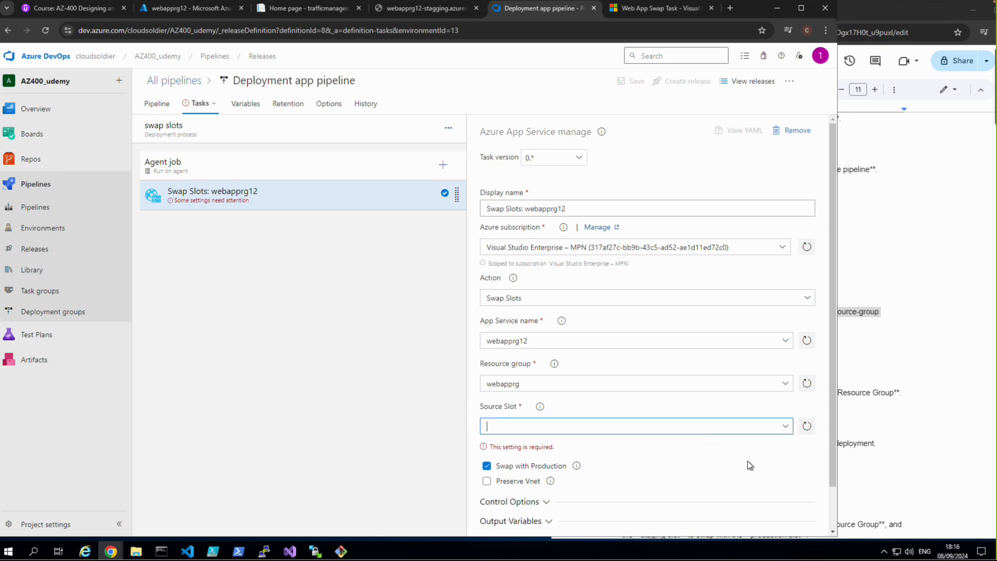
scroll(747, 465, "down", 1)
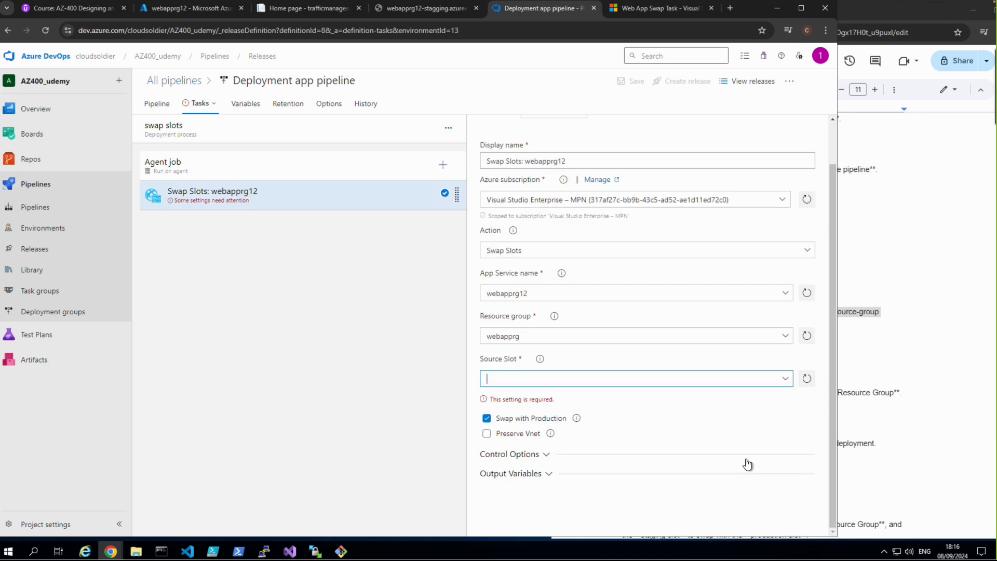
left_click(787, 379)
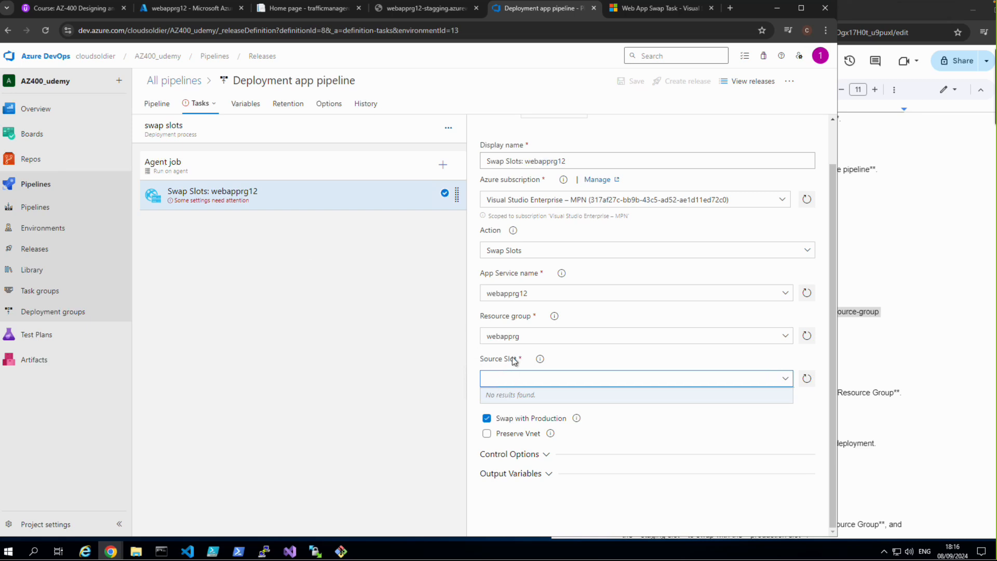
type("stagging")
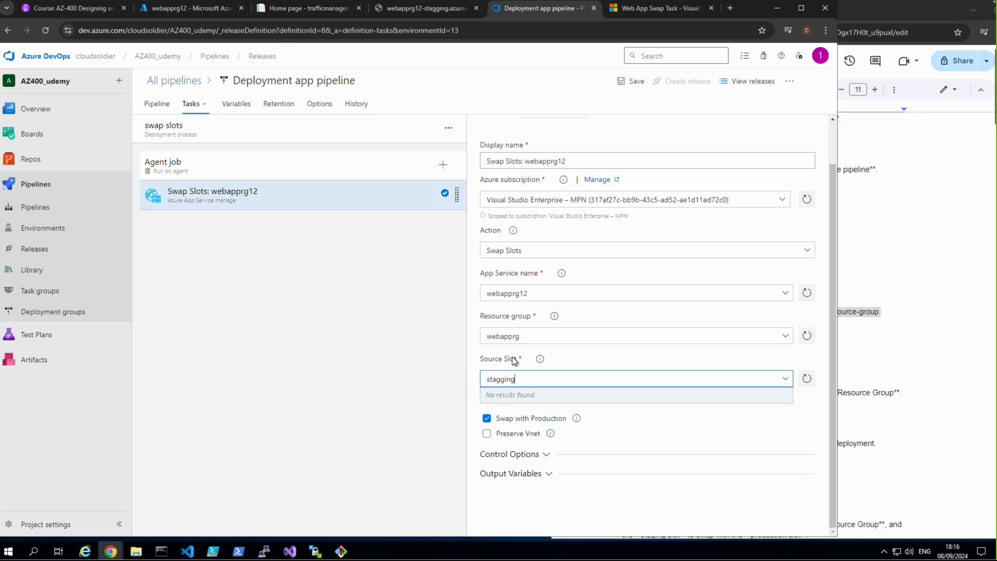
scroll(511, 357, "up", 1)
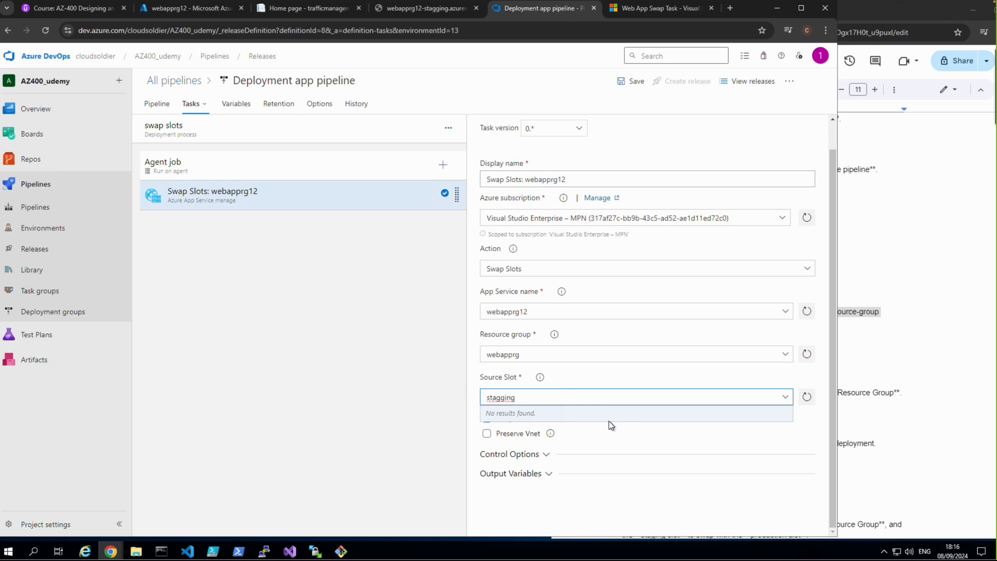
key("BackSpace")
key("BackSpace")
key("BackSpace")
key("BackSpace")
type("ing")
left_click(164, 81)
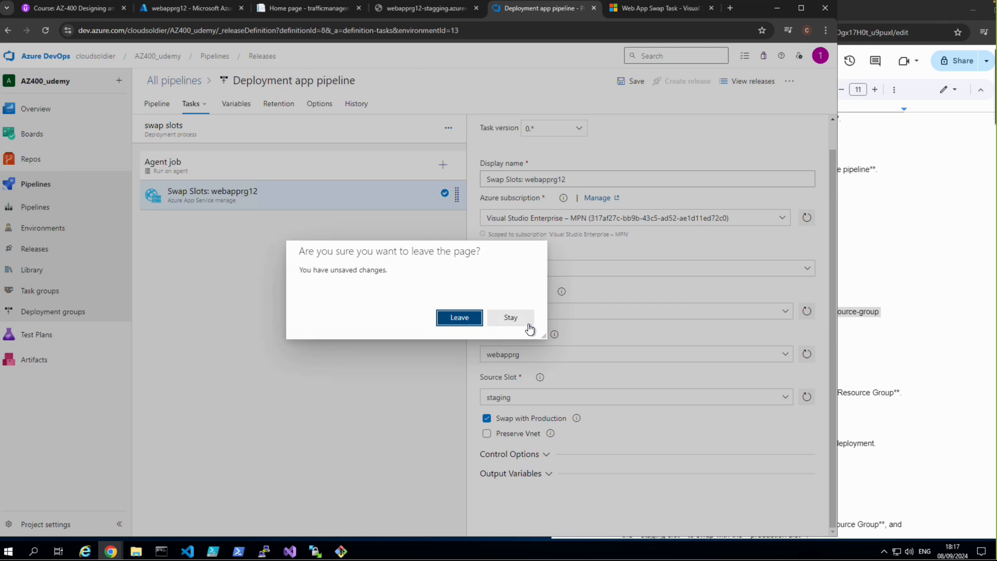
left_click(511, 318)
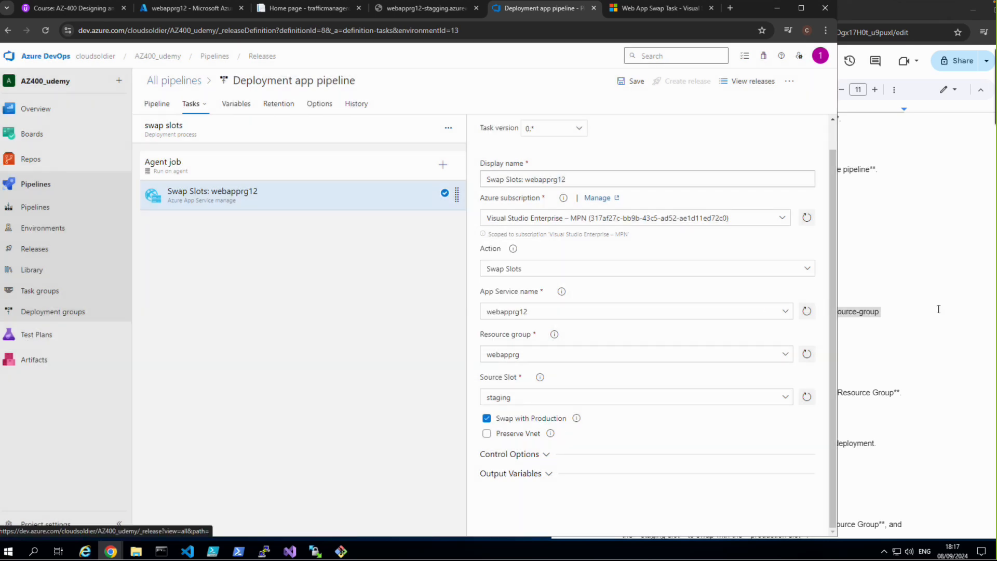
Step: Switch to the lab document in Google Docs and review the steps for creating, swapping and deleting the staging slot
left_click(938, 275)
scroll(852, 291, "up", 6)
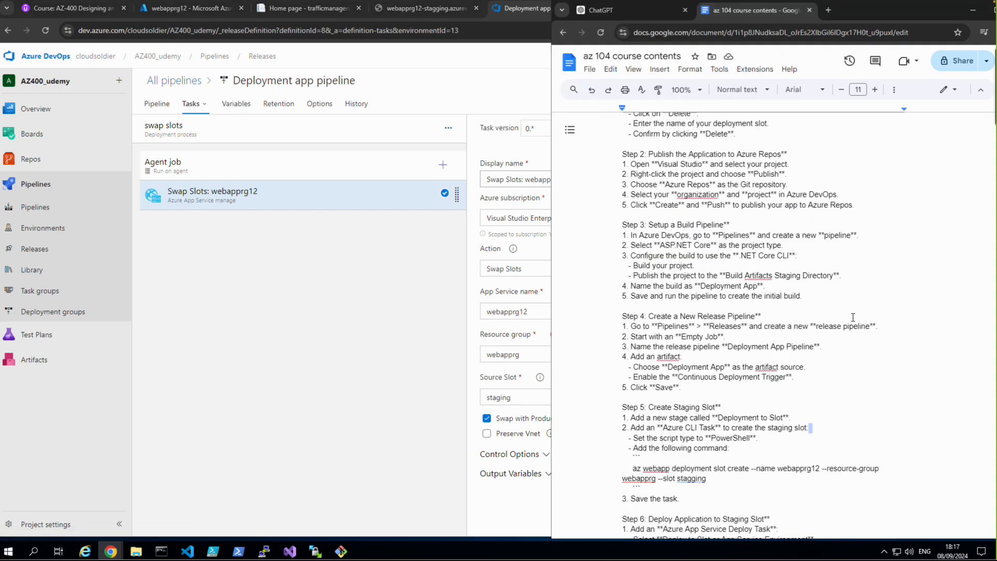
scroll(852, 324, "up", 1)
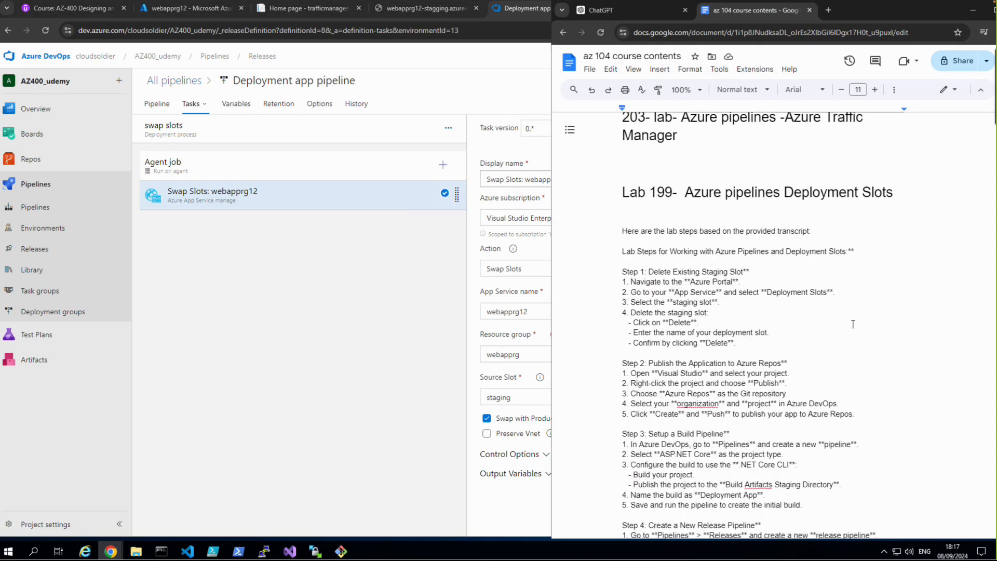
scroll(851, 327, "down", 9)
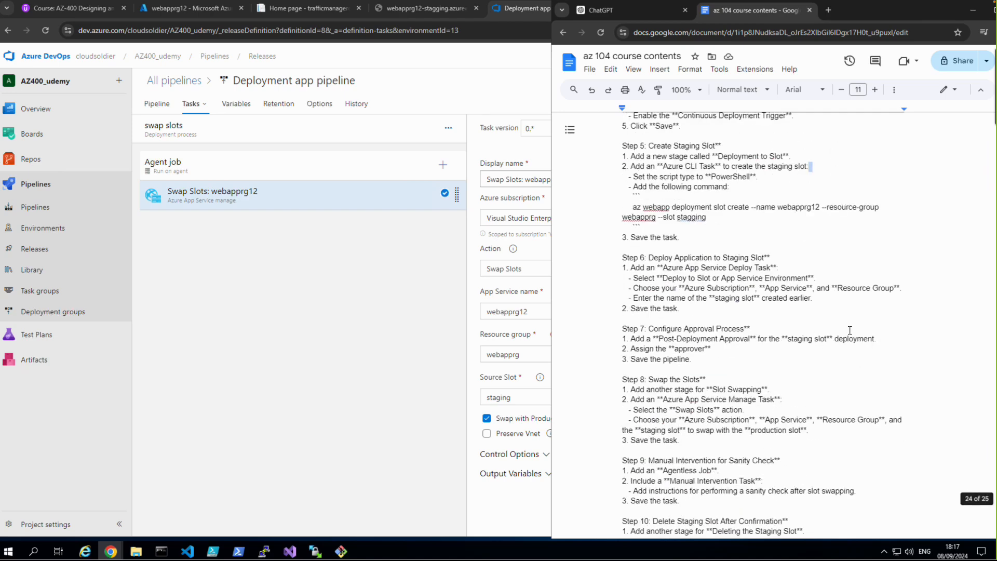
scroll(849, 330, "down", 4)
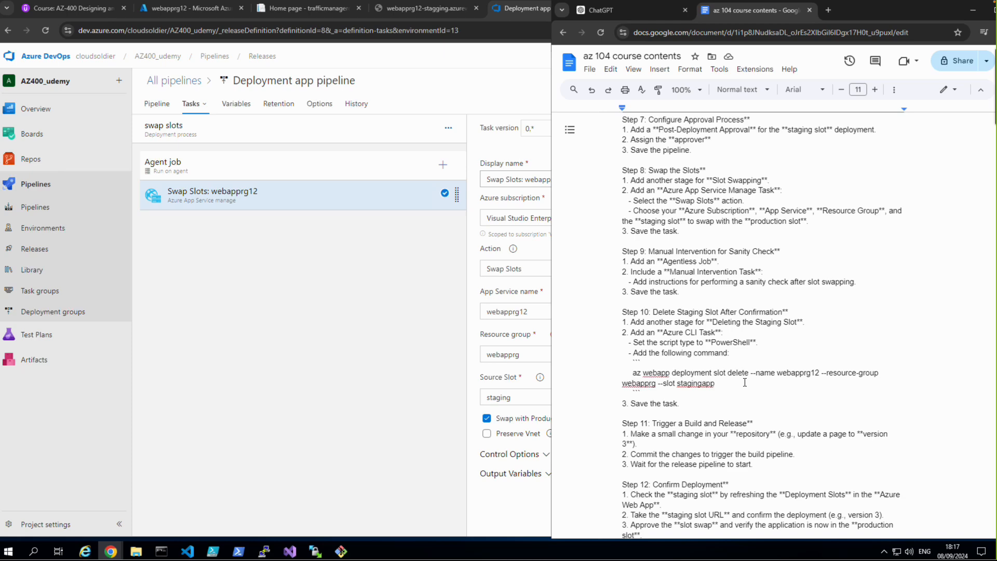
Step: Return from the lab document to the Azure DevOps release pipeline and save the swap slots stage changes
scroll(745, 382, "up", 2)
scroll(745, 382, "up", 2)
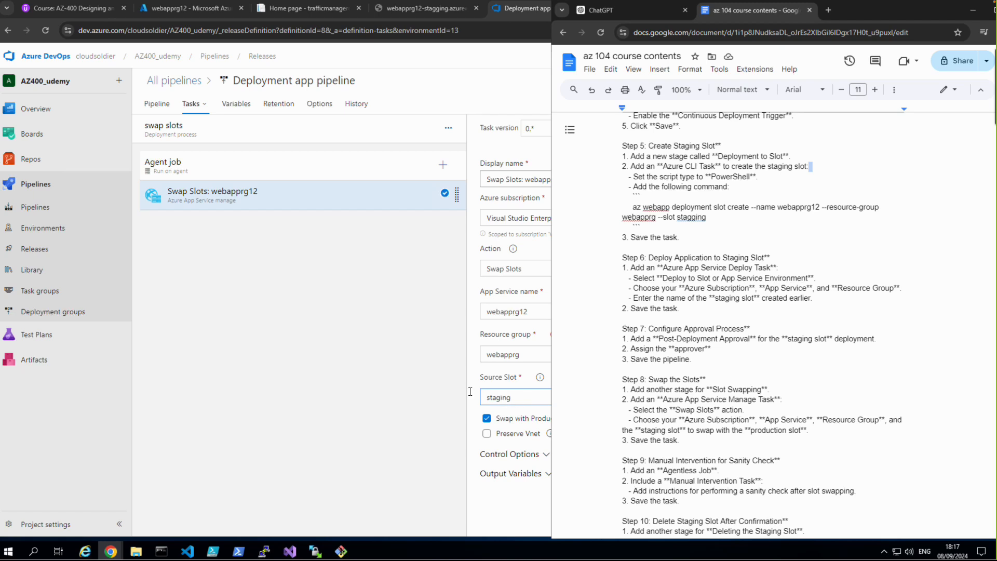
left_click(308, 384)
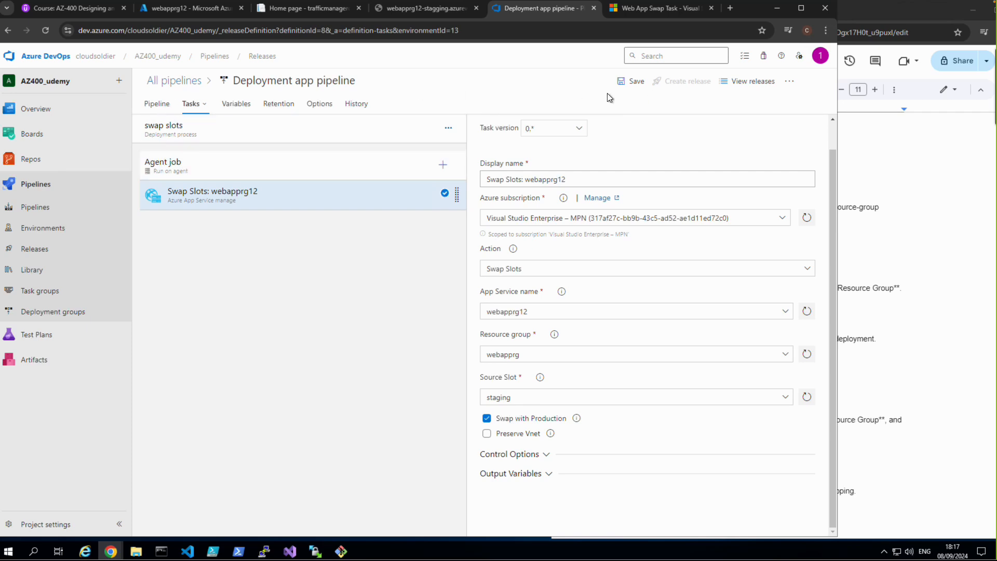
left_click(639, 83)
left_click(467, 329)
Step: Check the slot name in the Azure CLI task's inline script in the Deployment to Slot stage
left_click(169, 107)
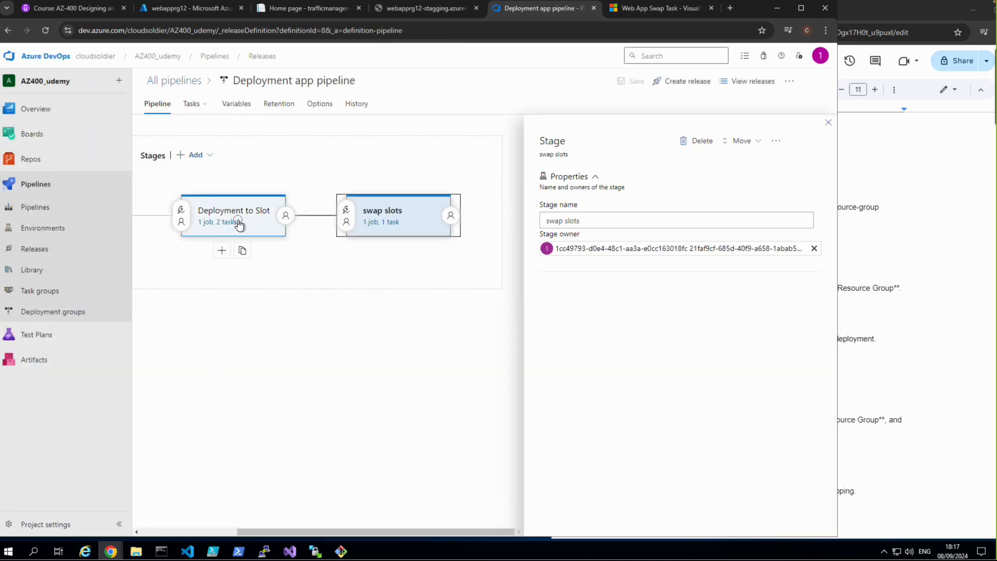
left_click(239, 224)
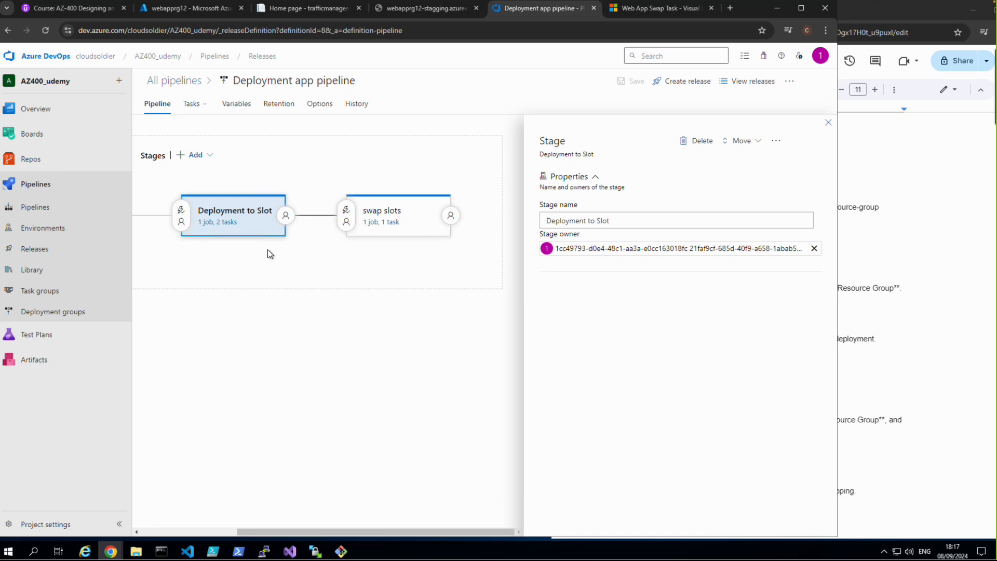
left_click(225, 222)
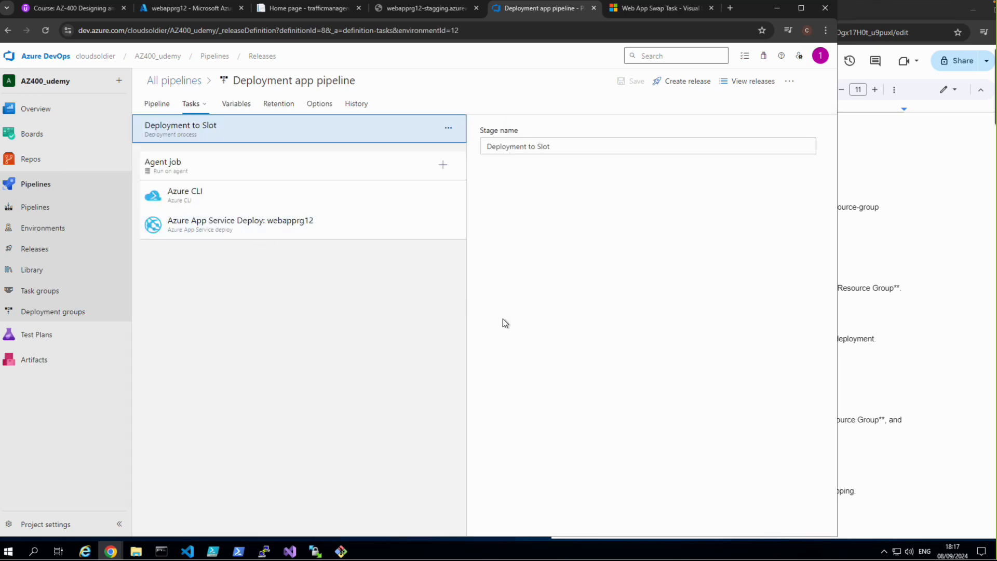
left_click(187, 194)
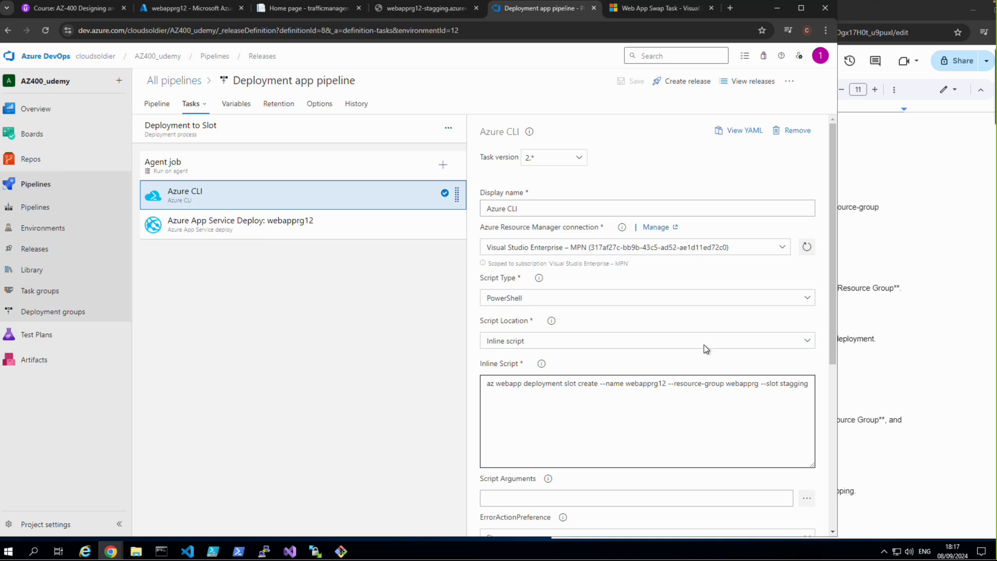
Step: Set the source slot of the swap slots stage's Swap Slots task to stagging and save the release pipeline
left_click(159, 104)
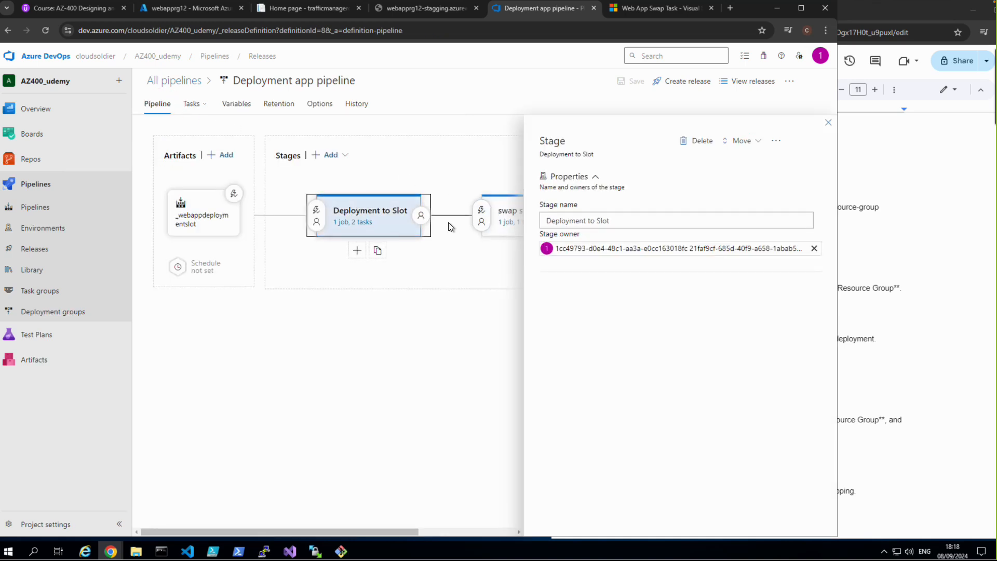
left_click(507, 223)
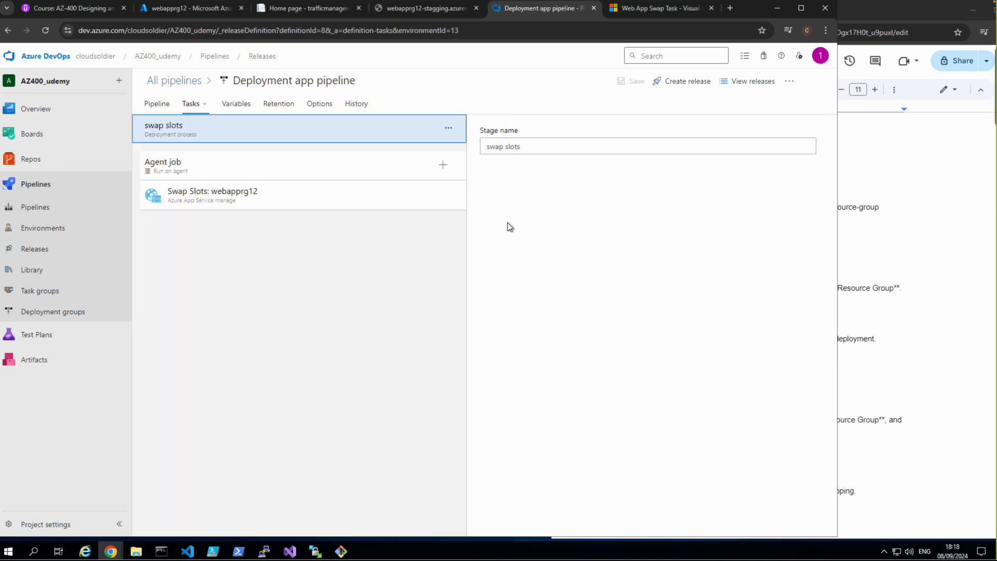
left_click(267, 197)
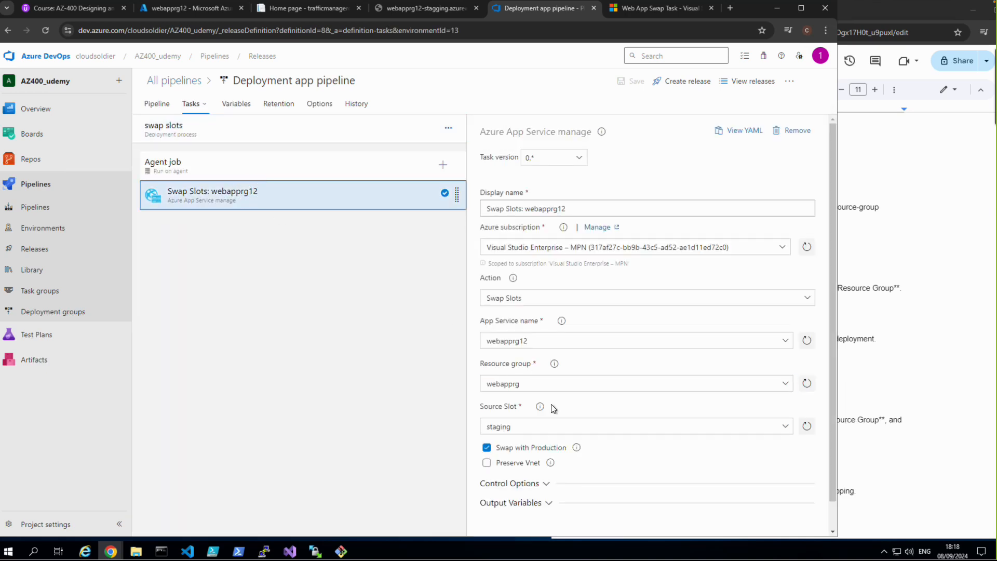
left_click(514, 423)
left_click(501, 426)
type("g")
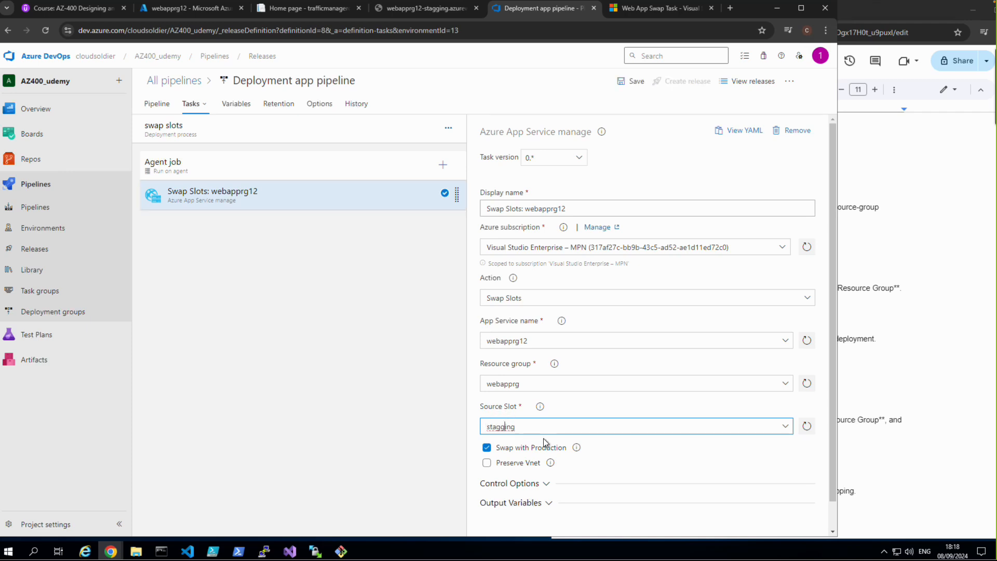
scroll(546, 441, "down", 1)
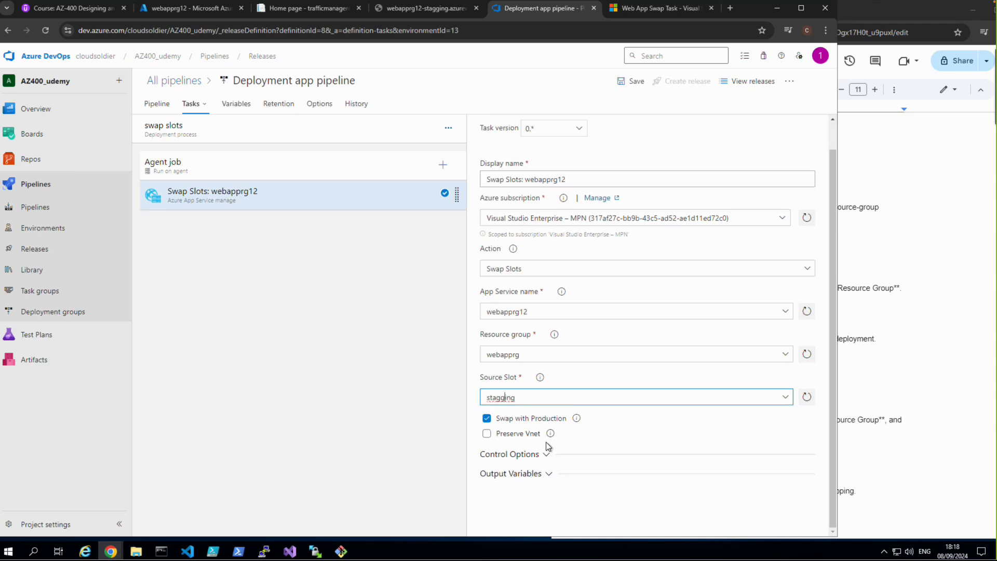
scroll(546, 444, "up", 1)
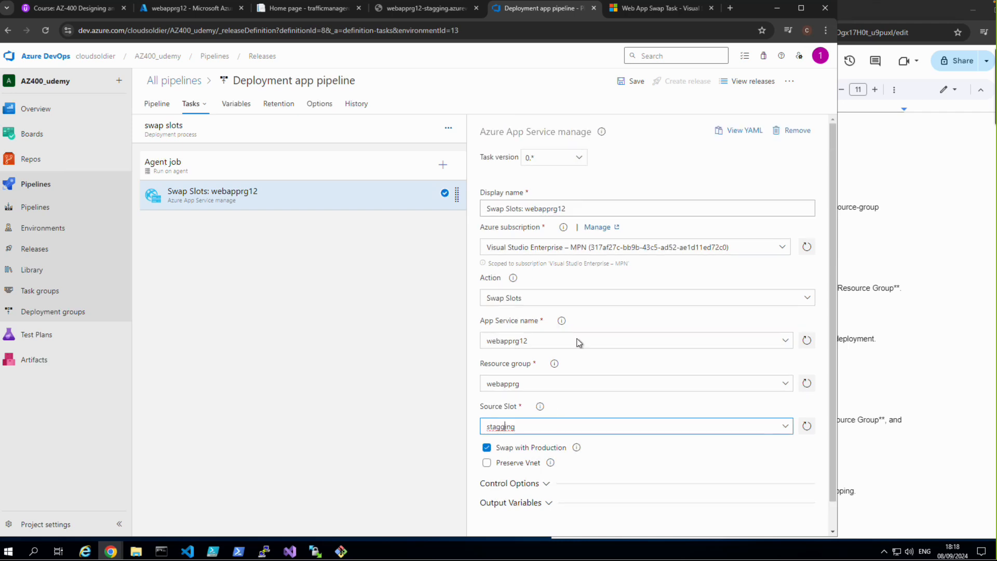
left_click(636, 82)
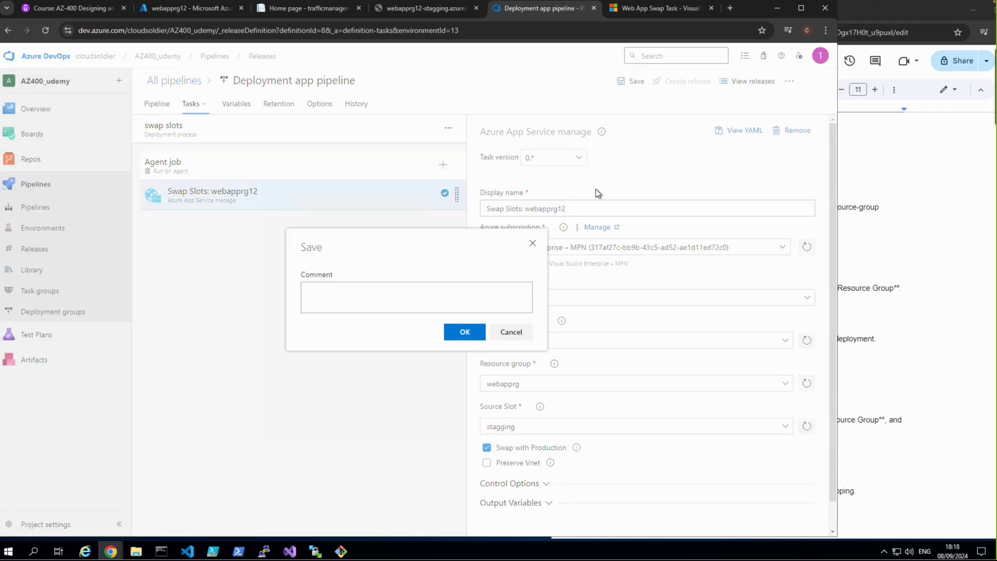
left_click(466, 330)
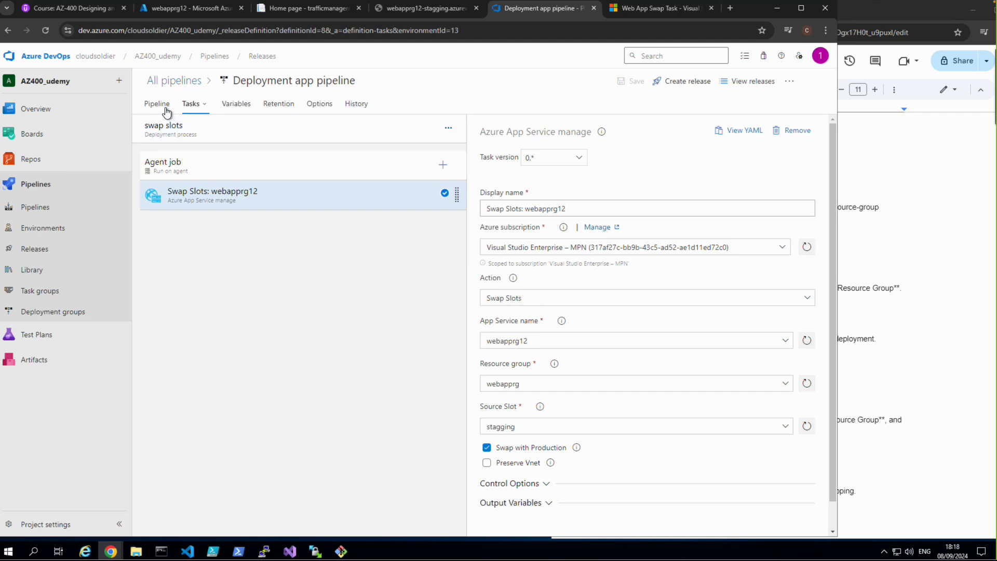
Step: Add an agentless job to the swap slots stage and add a Manual intervention task to it
left_click(448, 128)
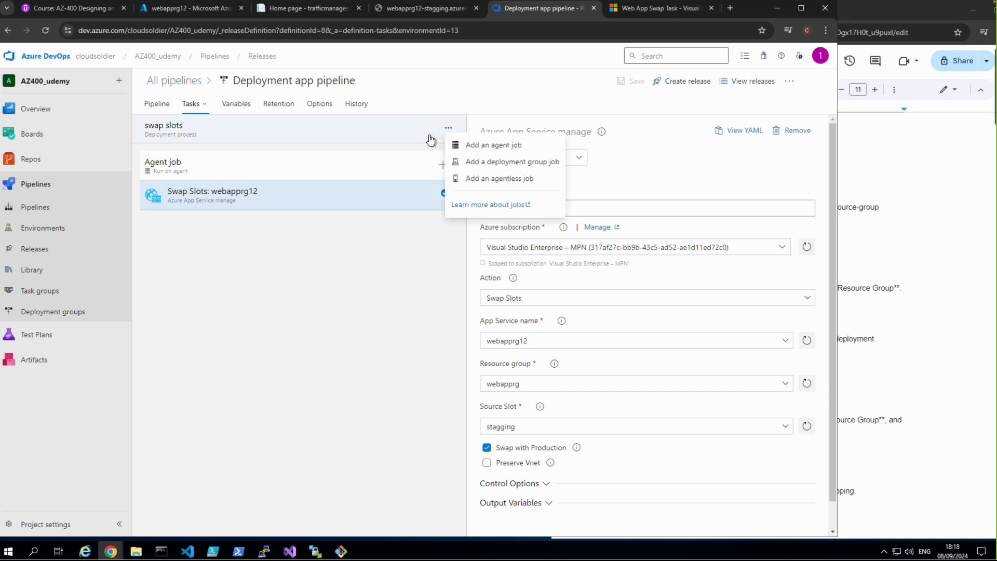
left_click(496, 180)
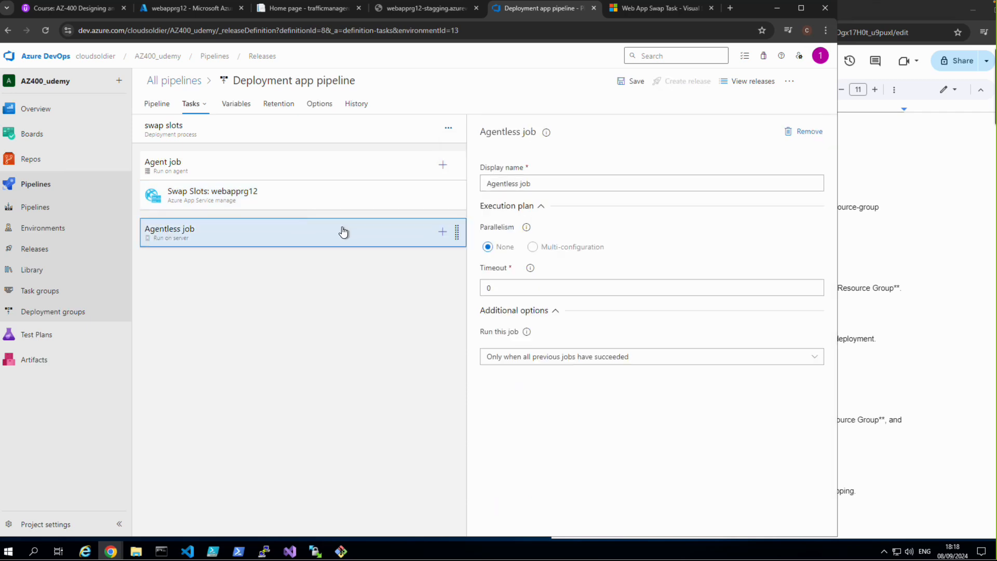
left_click(442, 232)
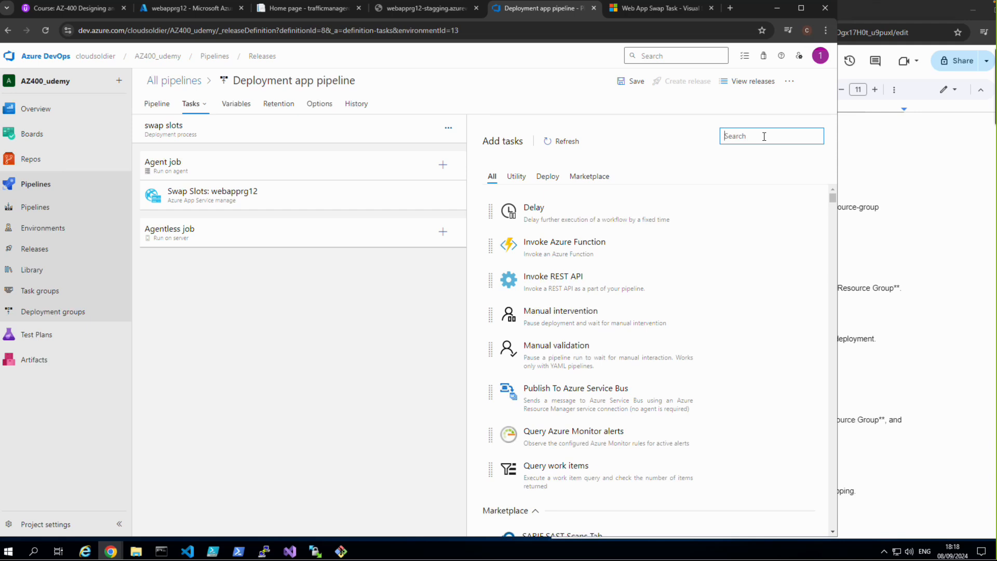
type("manua")
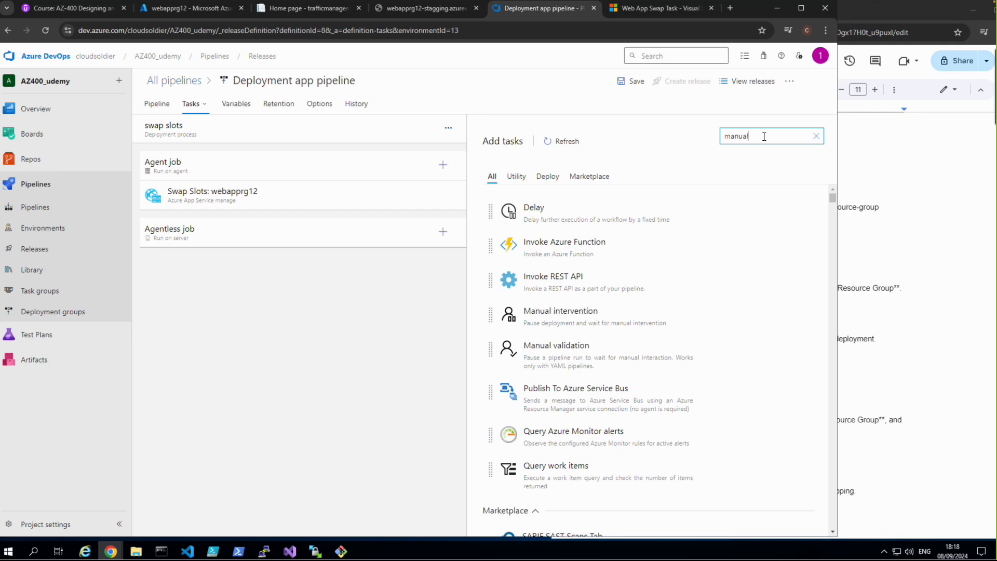
type("l")
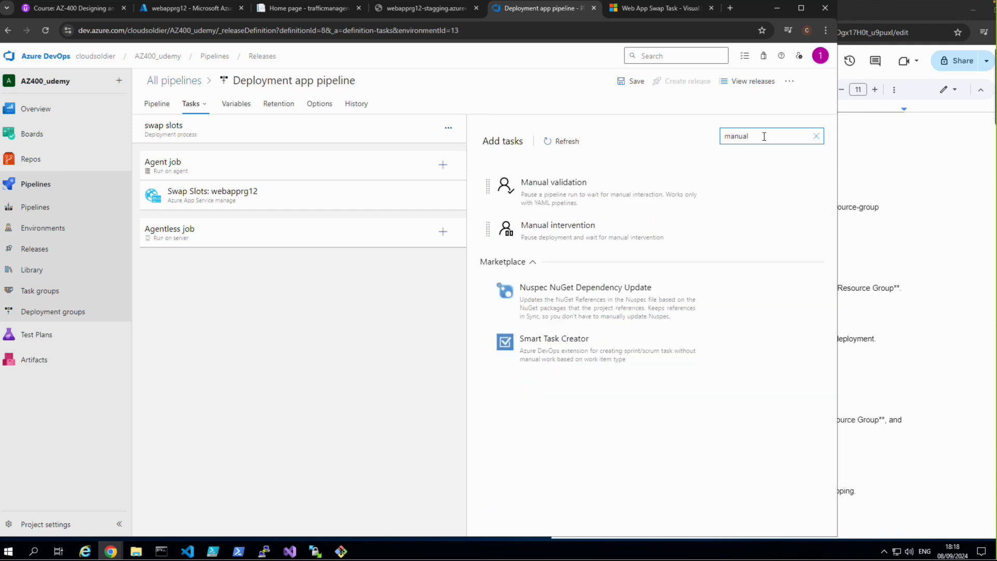
left_click(574, 224)
left_click(777, 226)
left_click(225, 269)
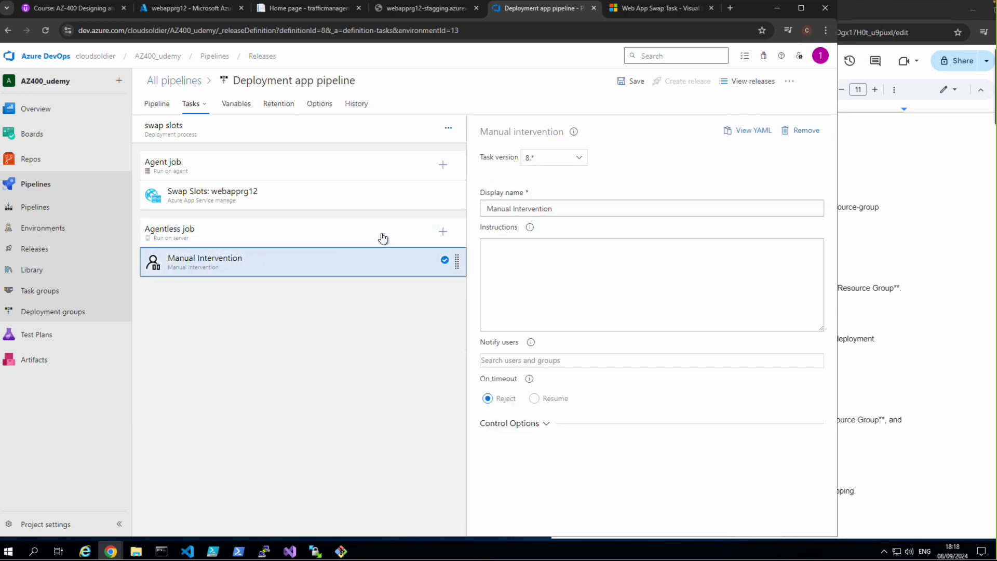
Step: Set the manual intervention task's display name to "Manual Intervention - conduct sanity check"
left_click(566, 209)
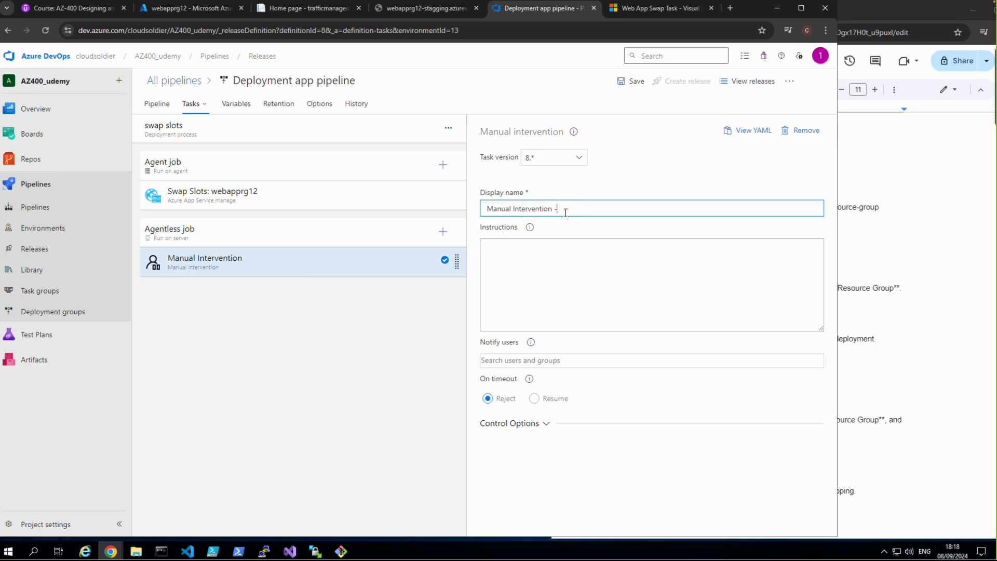
type("- conduct sanity check")
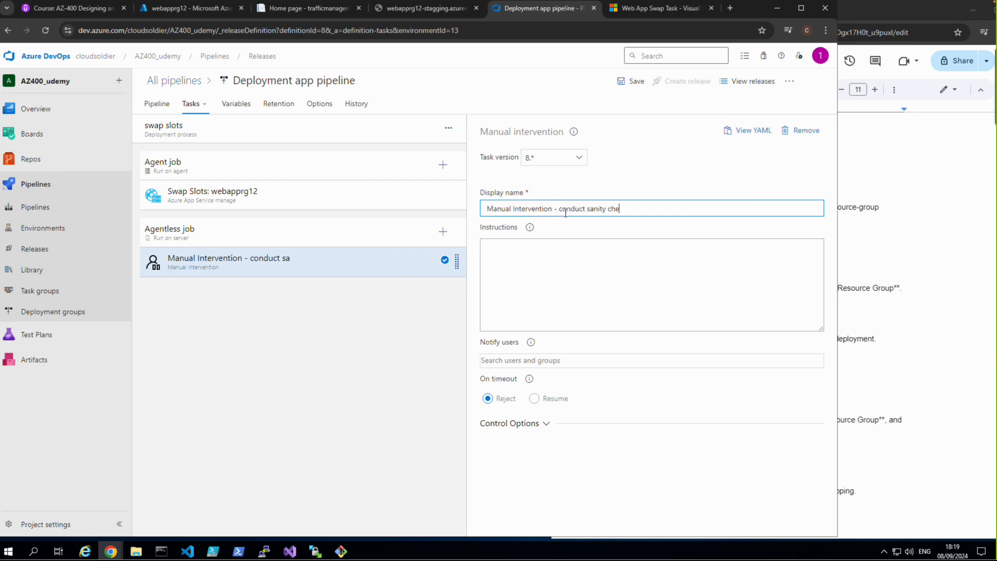
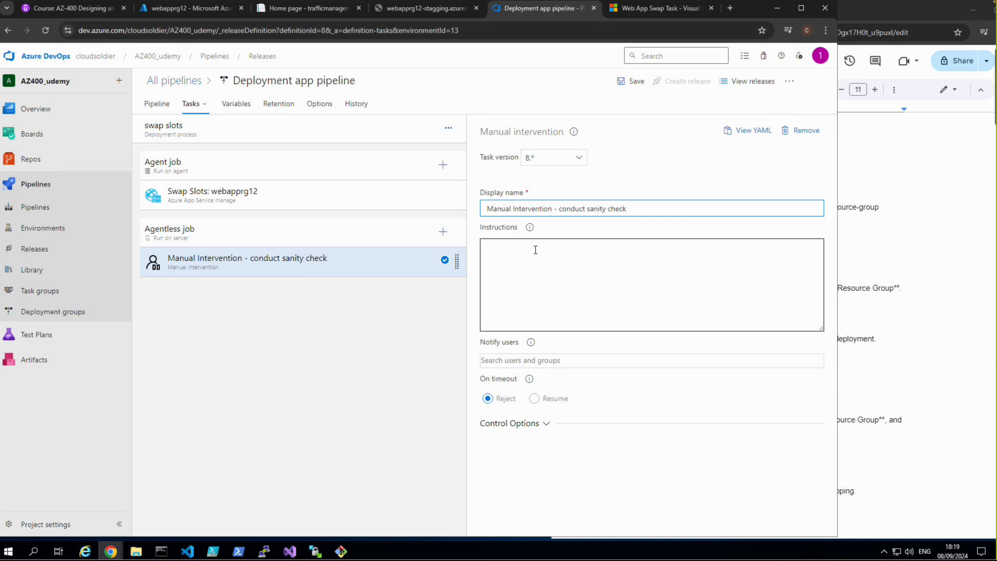
Step: Copy the display name "Manual Intervention - conduct sanity check" into the manual intervention task's instructions and save the release pipeline
left_click_drag(630, 207, 496, 214)
right_click(495, 211)
left_click(506, 259)
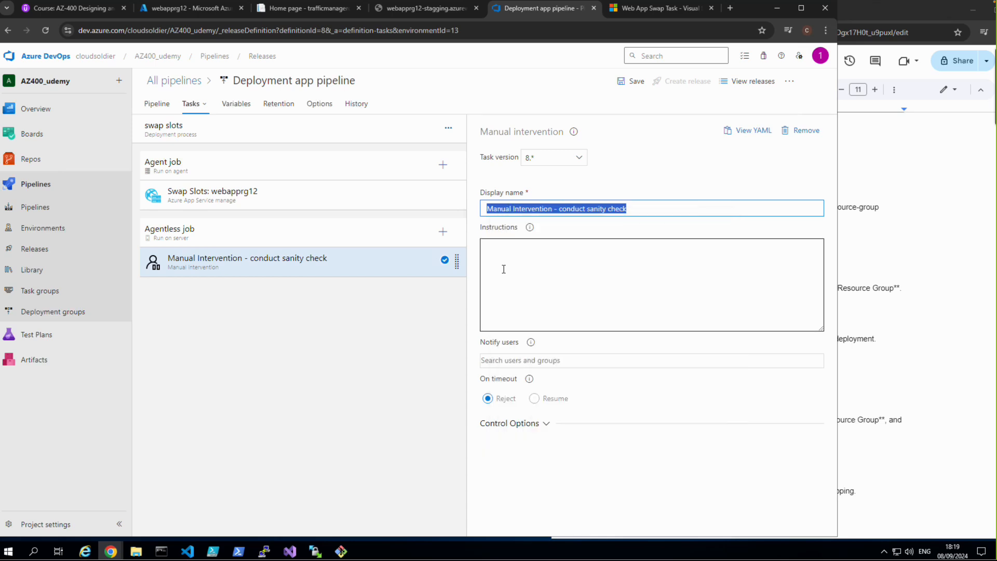
left_click(503, 269)
right_click(503, 269)
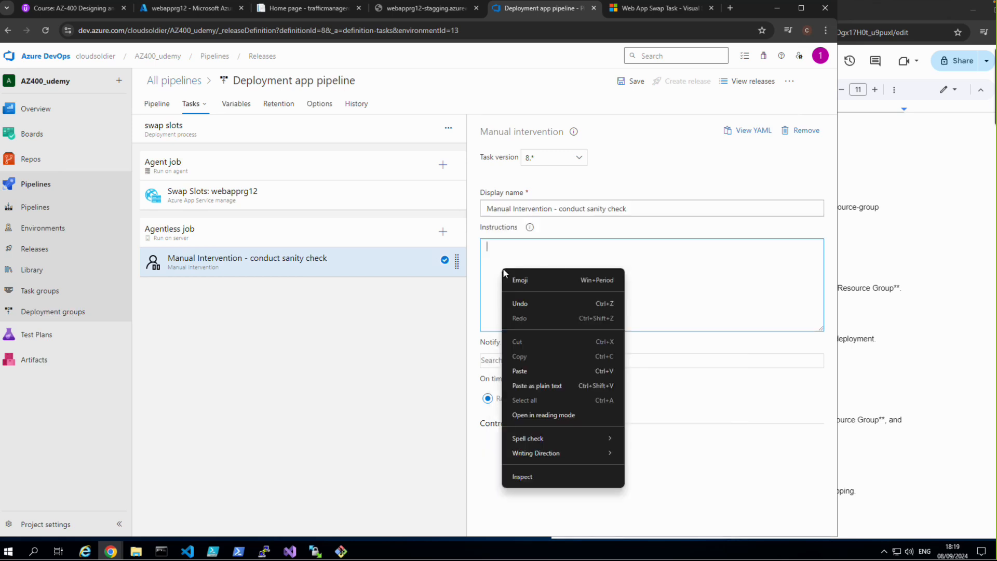
left_click(520, 370)
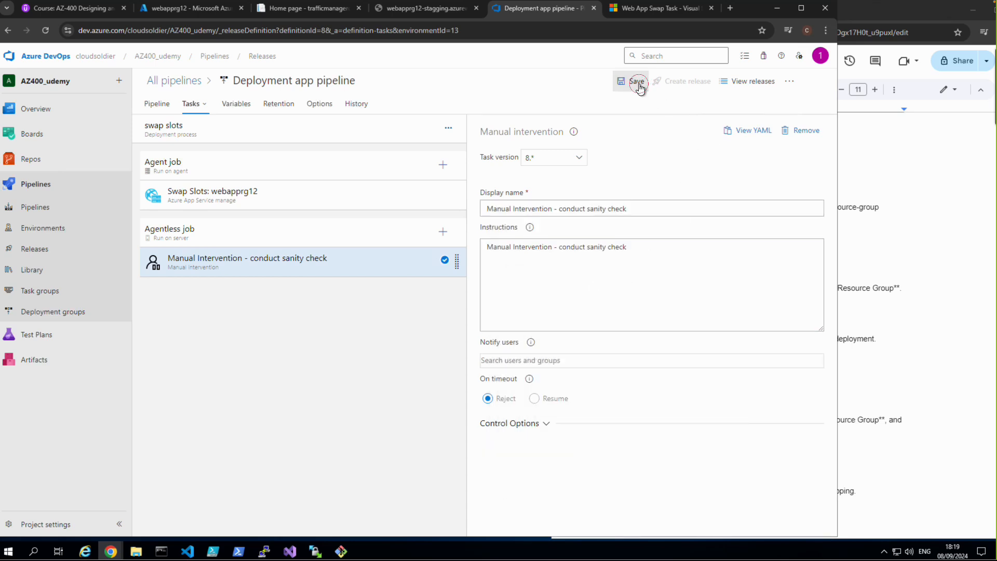
left_click(638, 84)
left_click(470, 337)
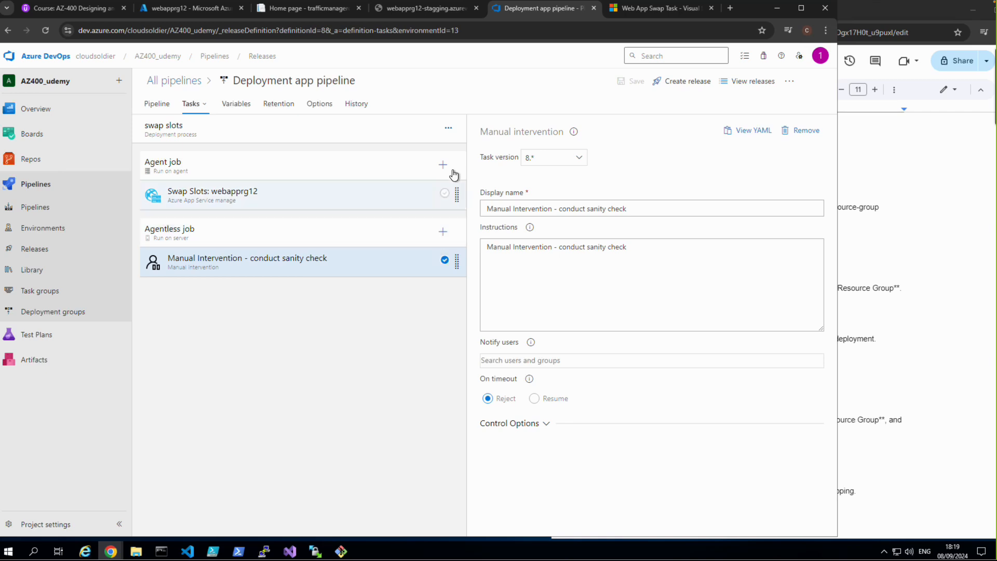
Step: Add a second agent job to the swap slots stage and add an Azure CLI task to it
left_click(448, 129)
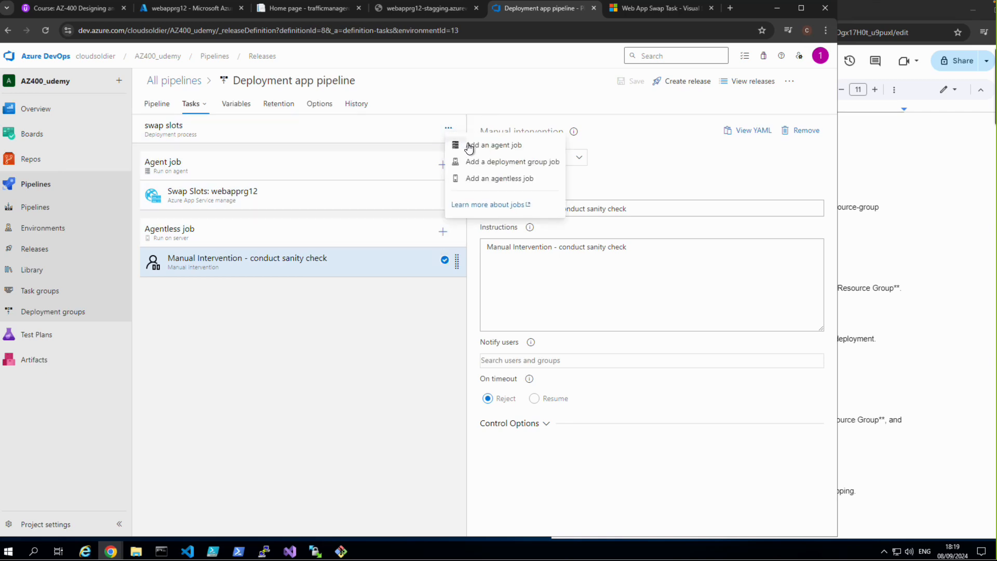
left_click(472, 146)
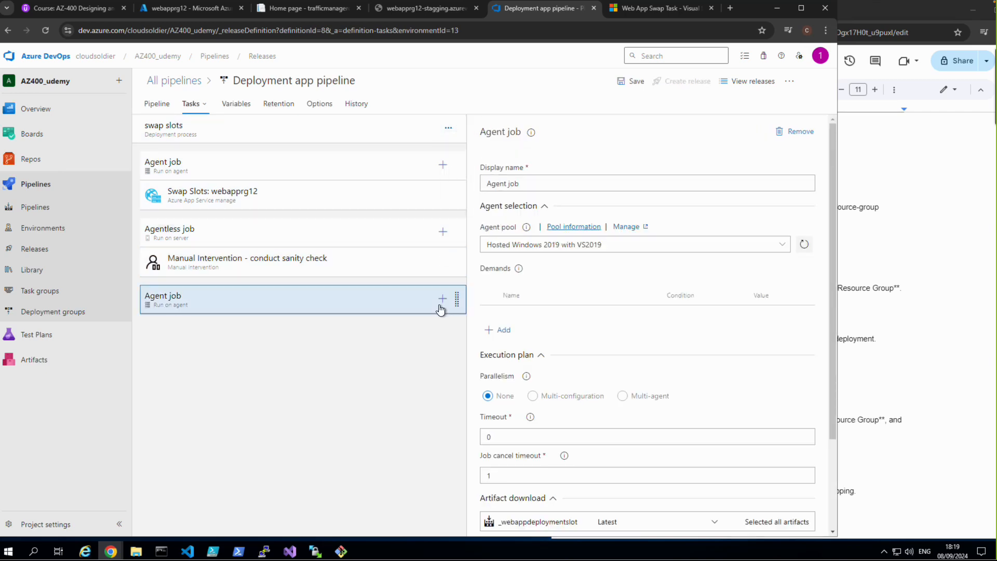
left_click(441, 299)
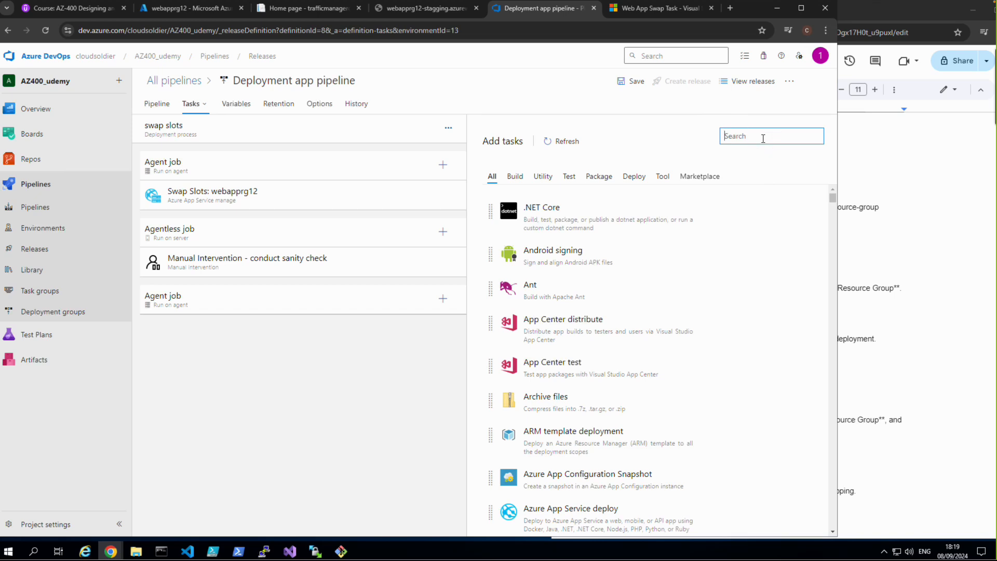
type("az")
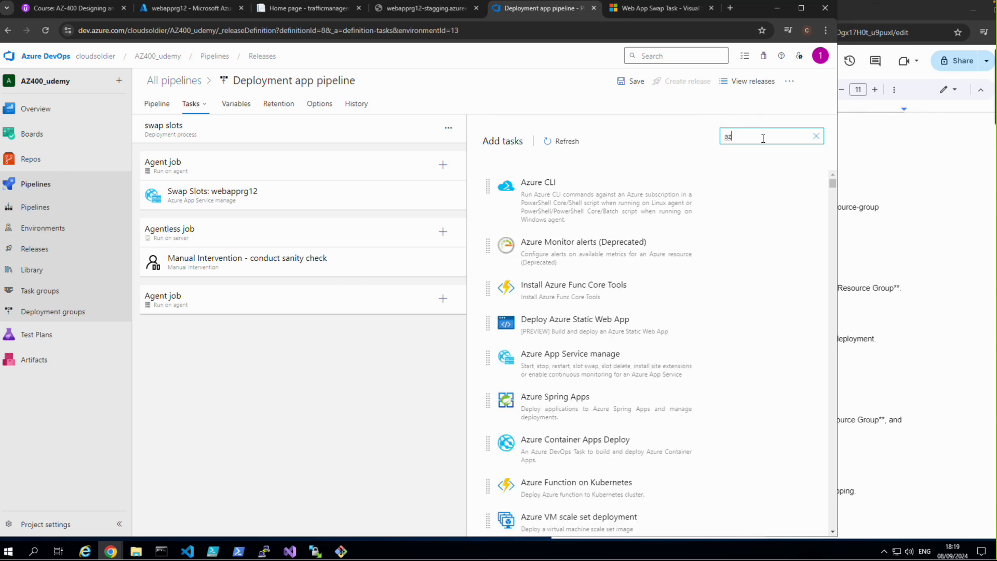
left_click(602, 192)
left_click(781, 244)
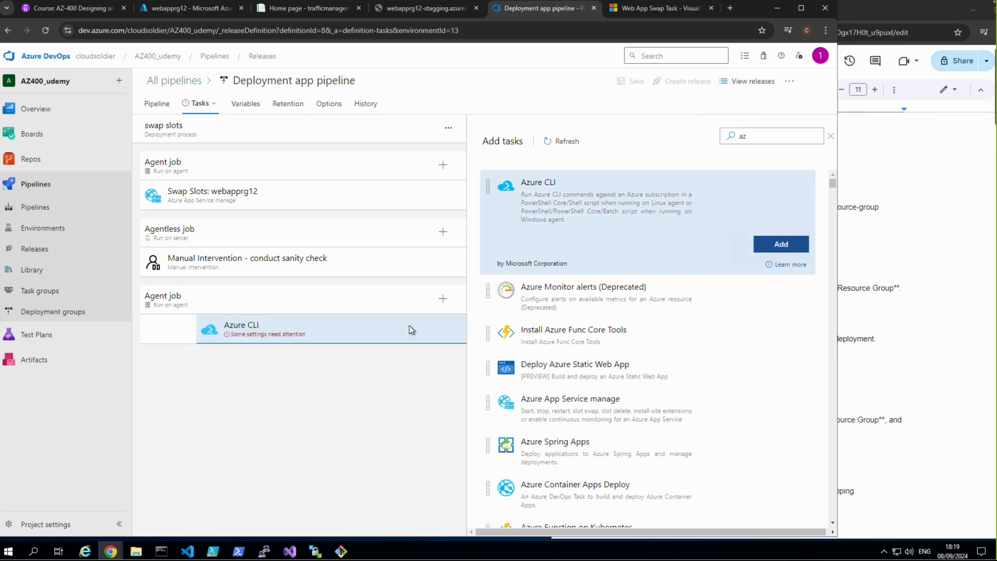
Step: Configure the new Azure CLI task with the Visual Studio Enterprise – MPN connection, PowerShell script type and inline script location
left_click(251, 337)
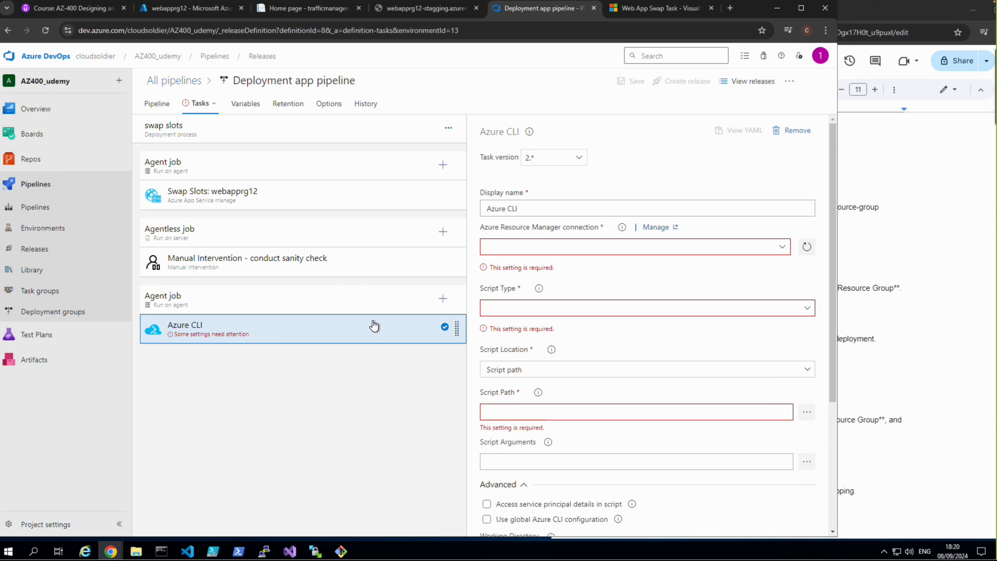
left_click(782, 247)
left_click(611, 280)
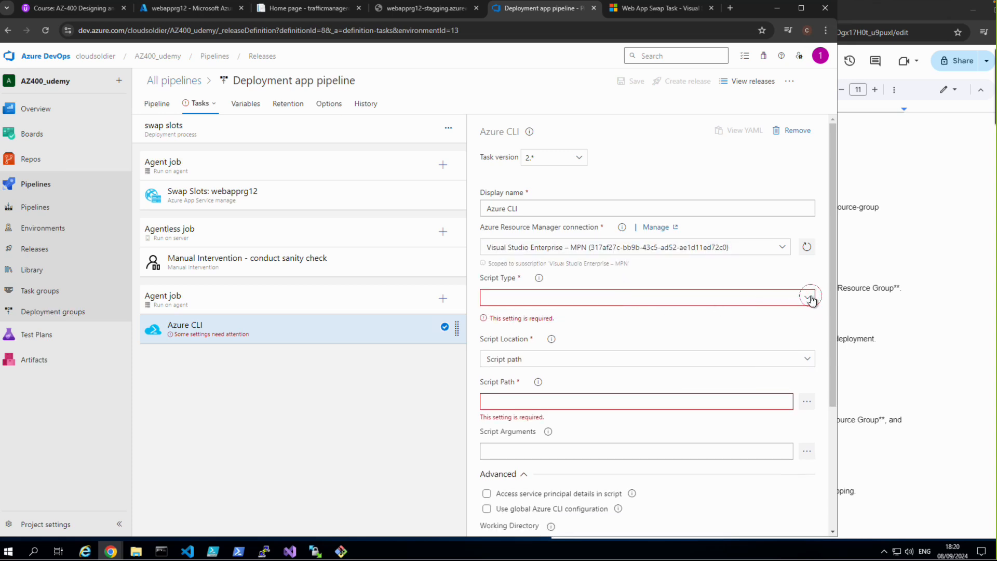
left_click(808, 296)
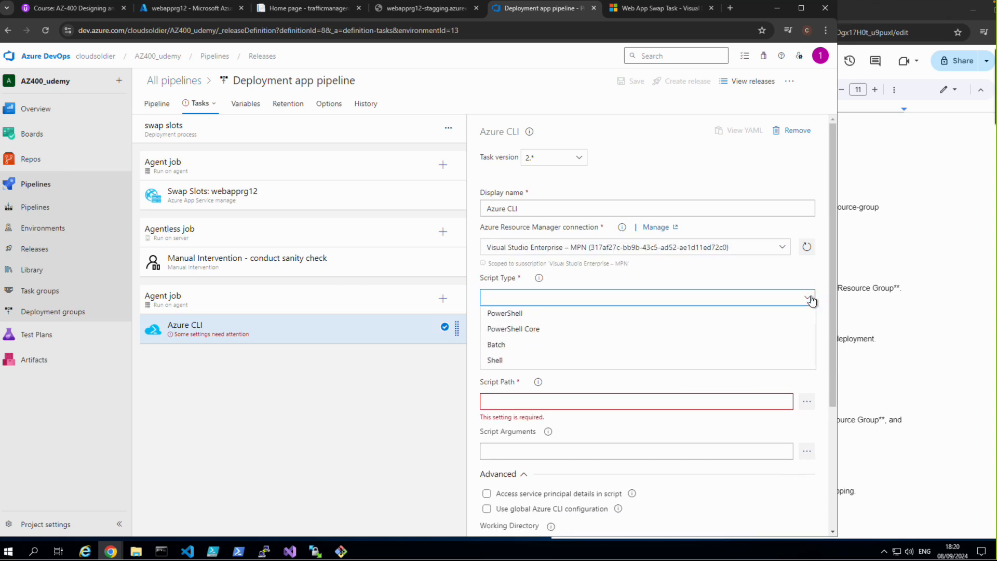
left_click(519, 314)
left_click(544, 342)
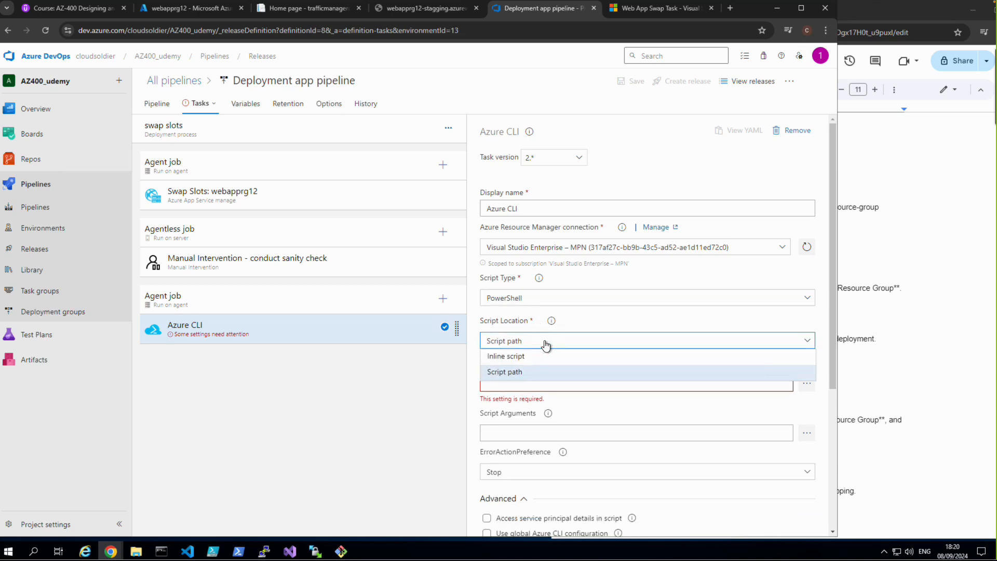
left_click(524, 358)
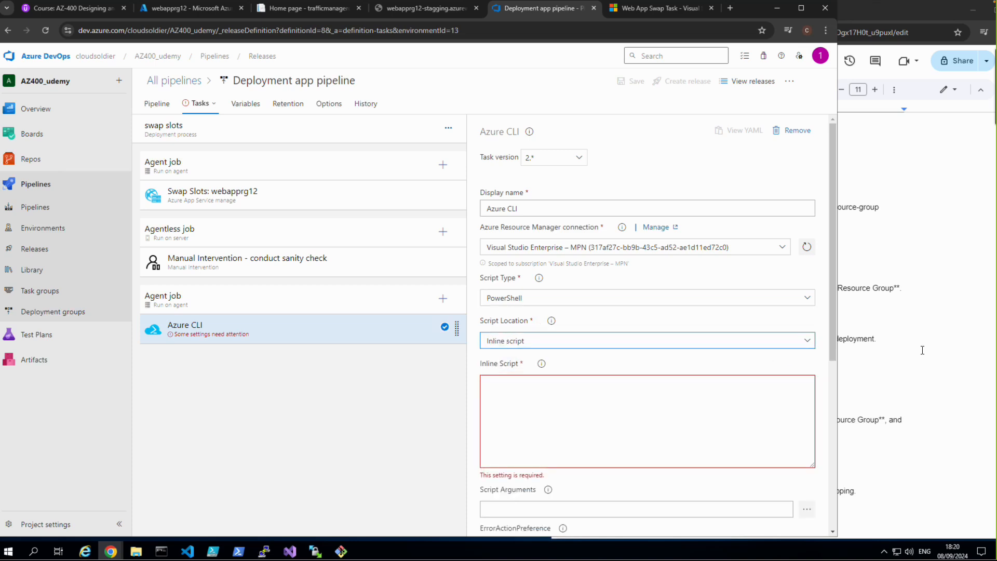
Step: Switch to the Google Docs course notes and change the slot name in Step 10's slot delete command to stagging
left_click(952, 401)
scroll(852, 403, "down", 5)
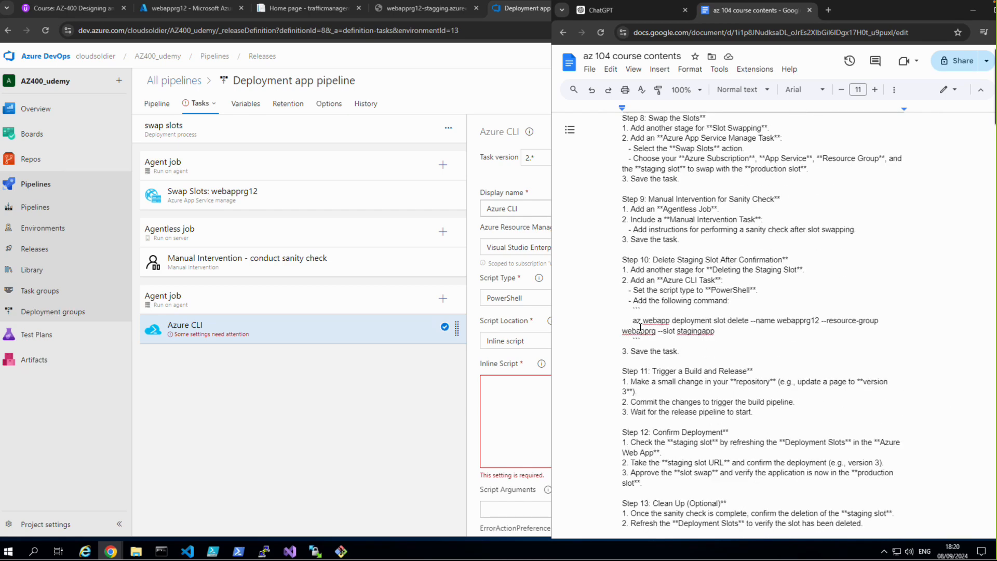
left_click_drag(633, 320, 674, 332)
left_click(724, 333)
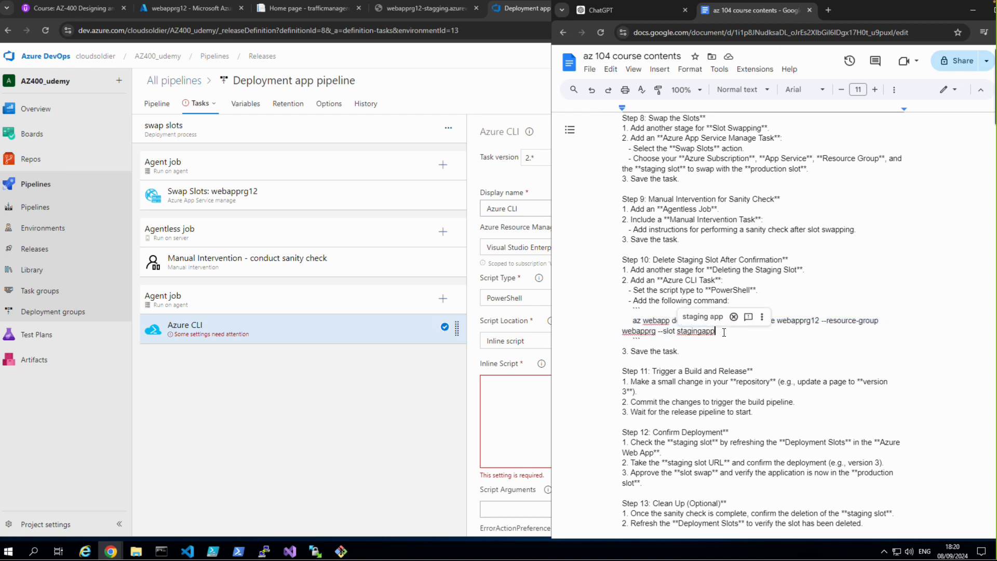
key("BackSpace")
key("BackSpace")
key("BackSpace")
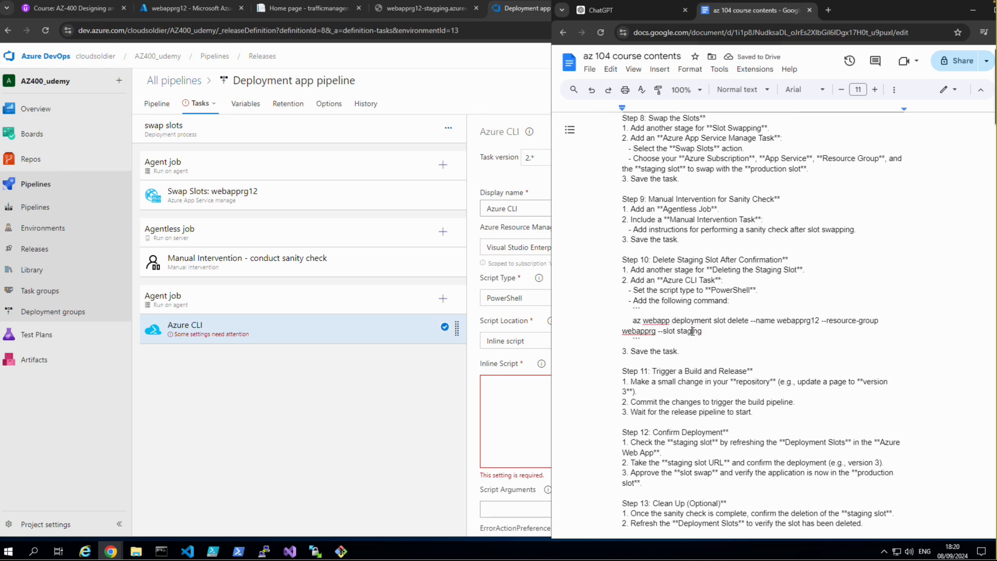
type("g")
left_click(728, 344)
Step: Copy Step 10's az webapp deployment slot delete command from the notes into the Azure CLI task's inline script and save the release pipeline
left_click_drag(633, 321, 707, 330)
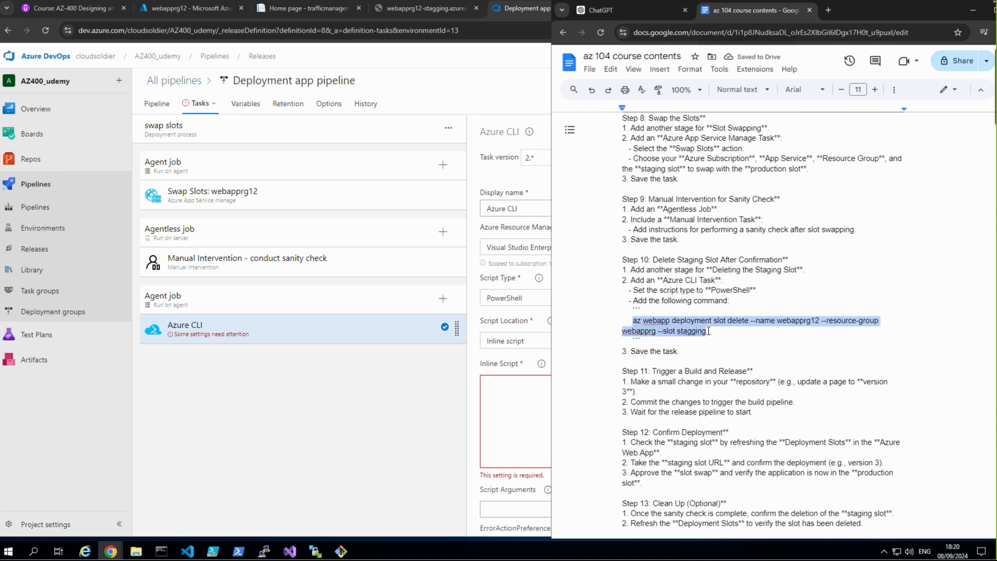
right_click(679, 329)
left_click(709, 98)
left_click(529, 392)
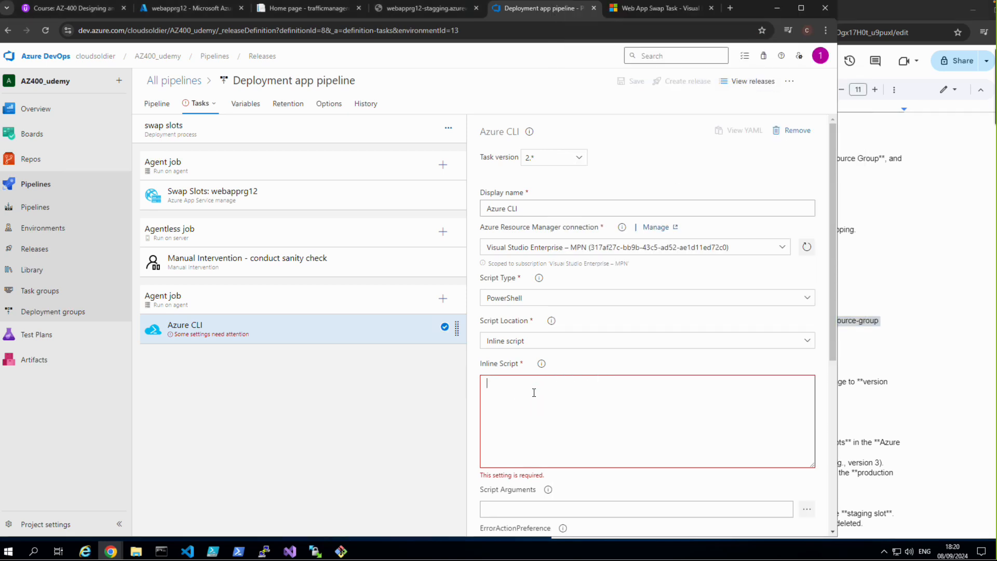
key("ctrl+v")
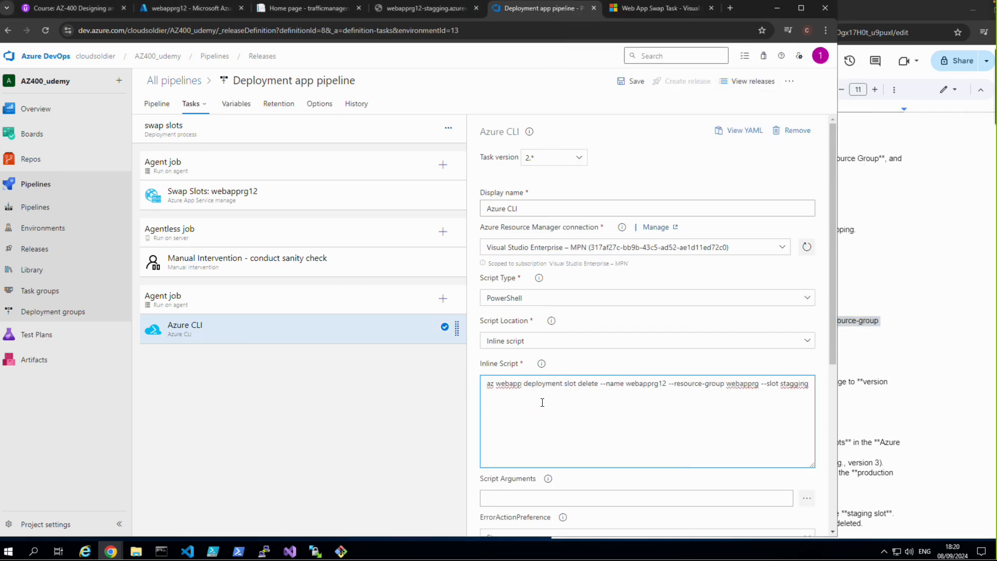
scroll(547, 414, "down", 3)
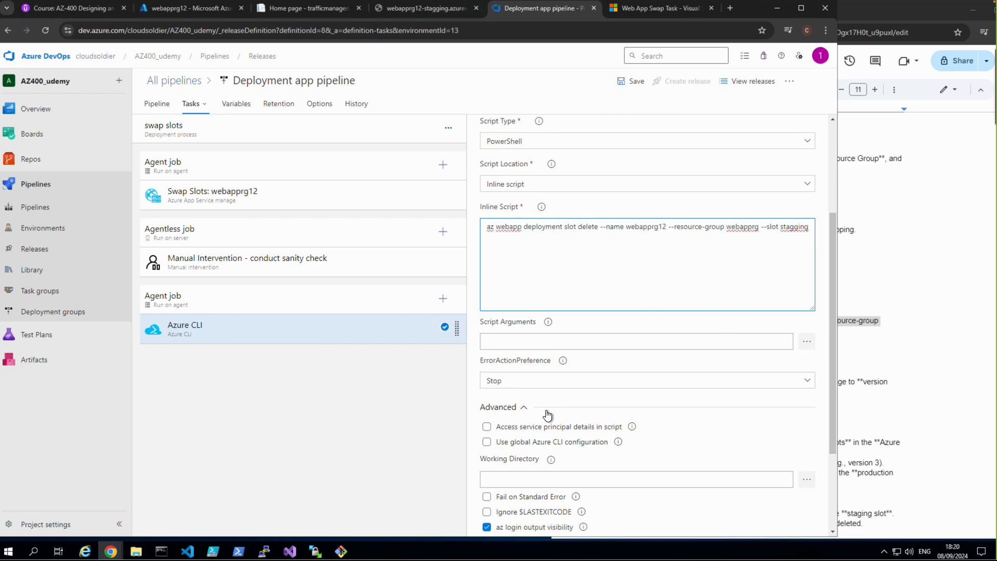
scroll(547, 414, "down", 2)
left_click(636, 83)
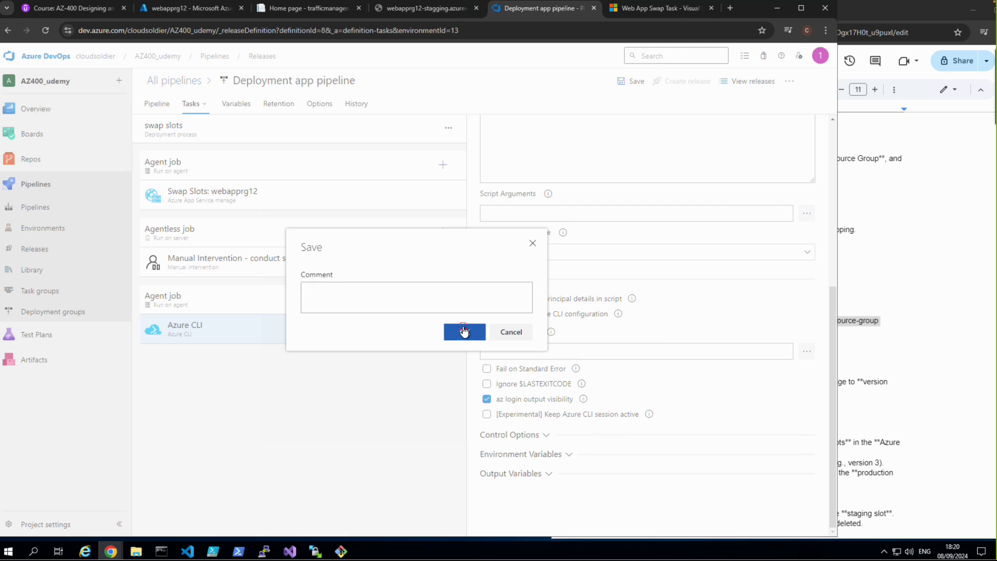
left_click(464, 331)
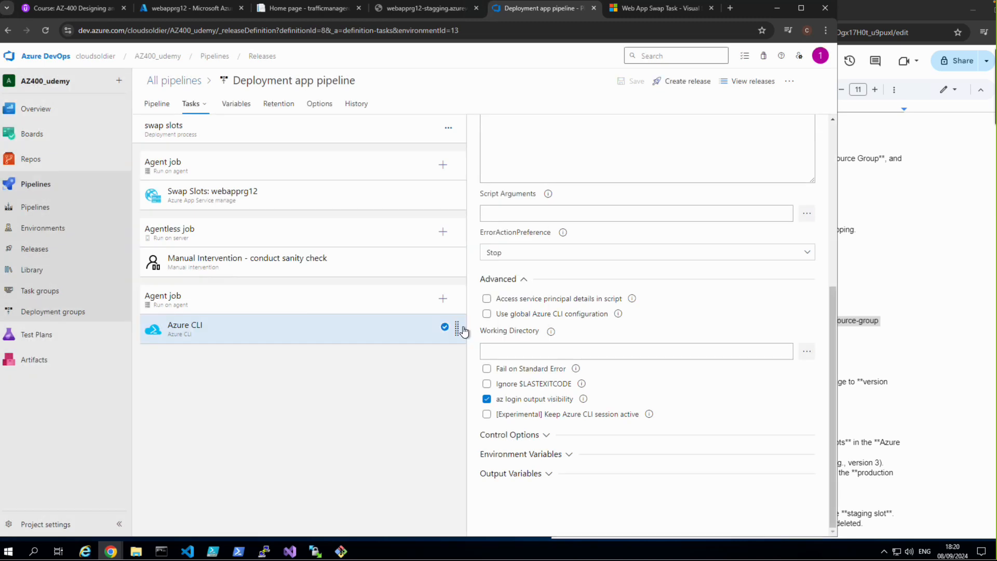
Step: Enable post-deployment approvals on the Deployment to Slot stage, add the account owner as approver, and save the release pipeline
left_click(162, 105)
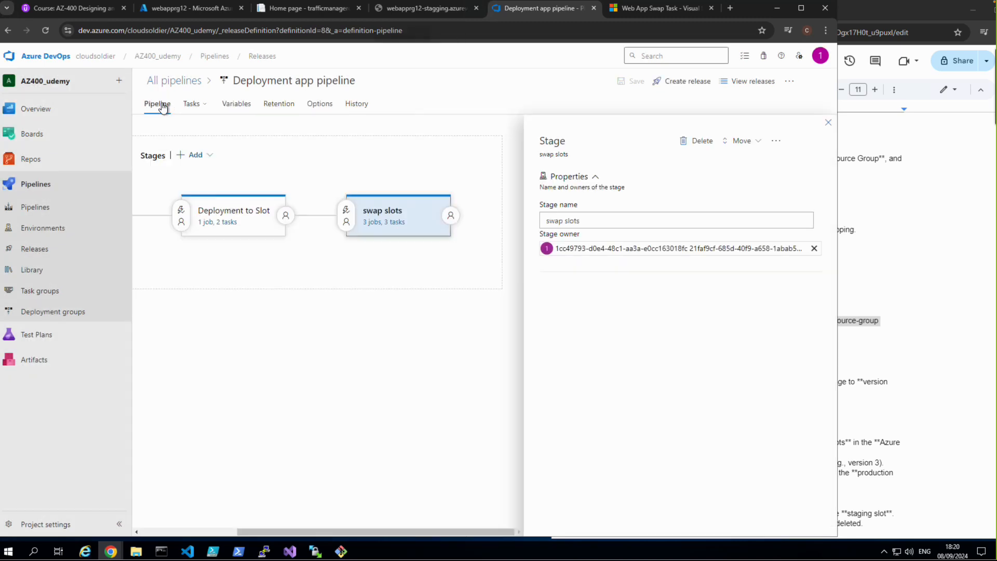
left_click(285, 217)
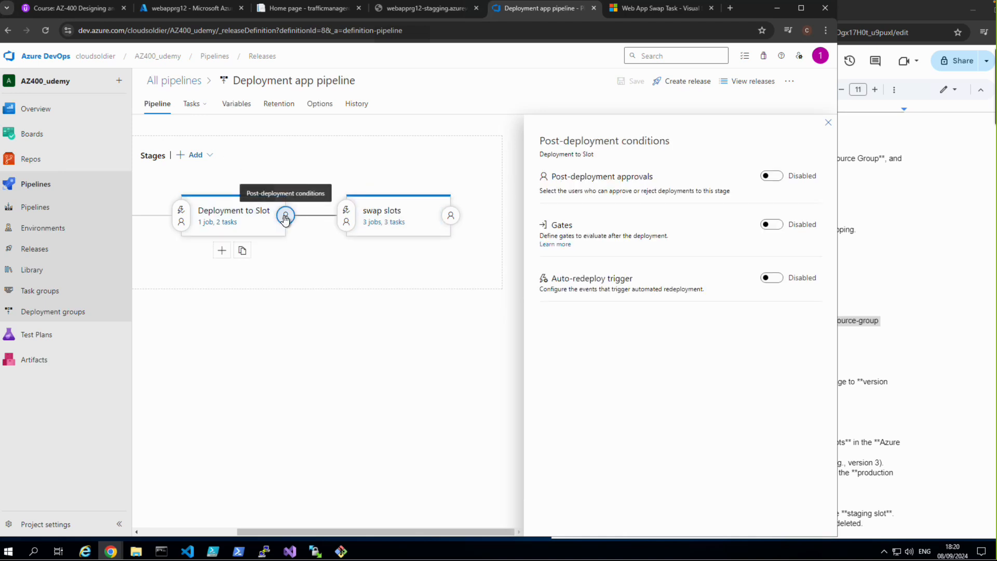
left_click(774, 178)
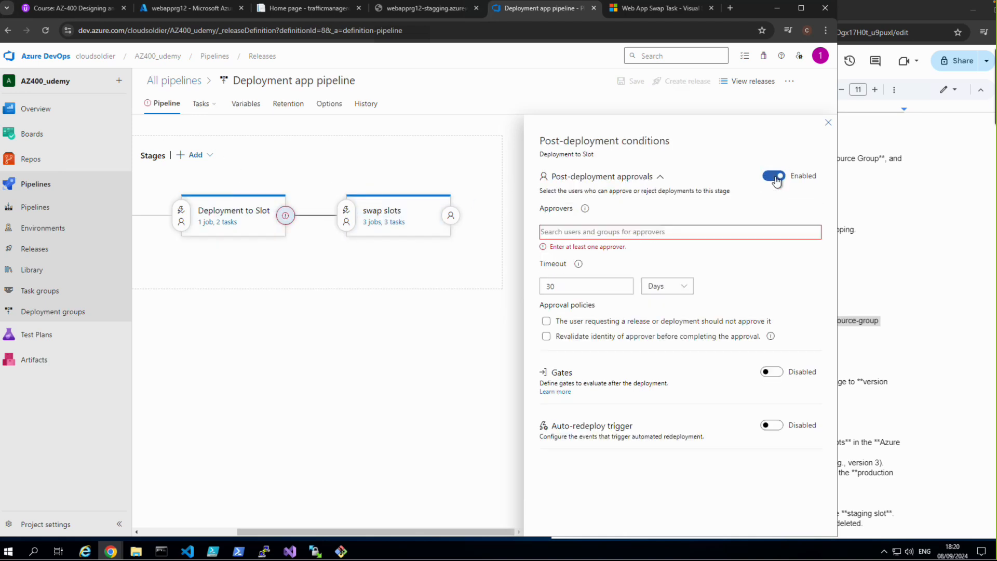
left_click(644, 232)
type("kas")
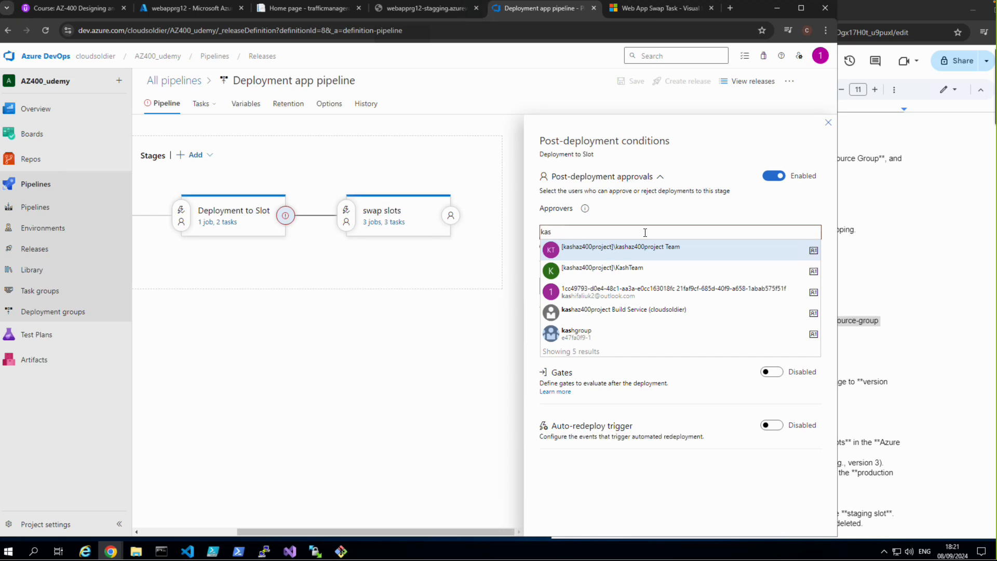
type("hif")
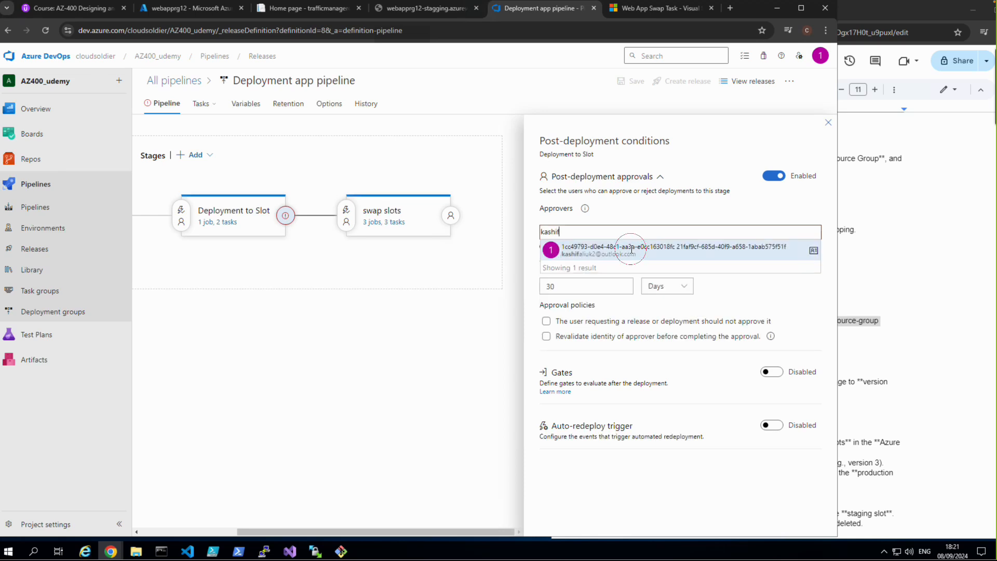
left_click(629, 251)
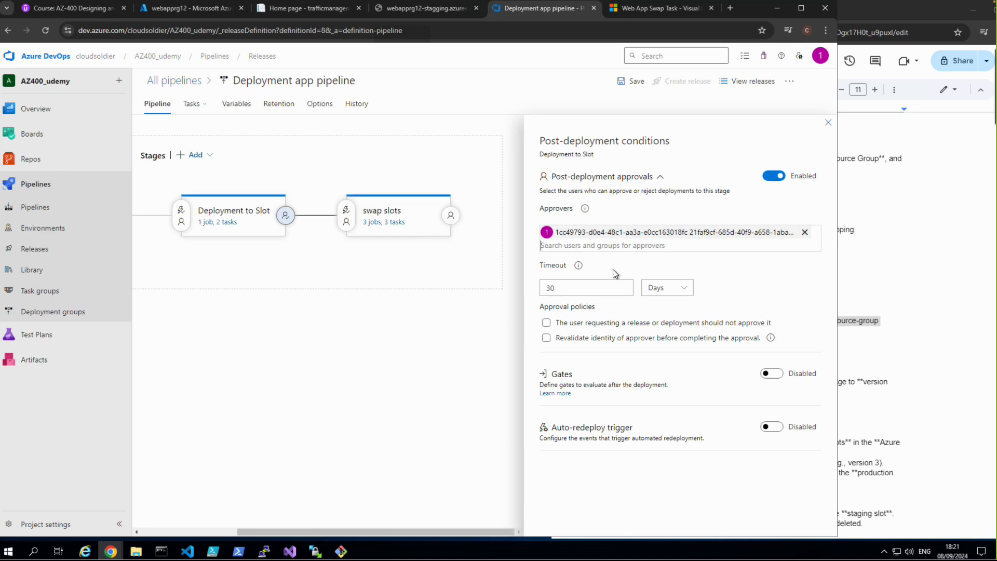
left_click(626, 81)
left_click(464, 332)
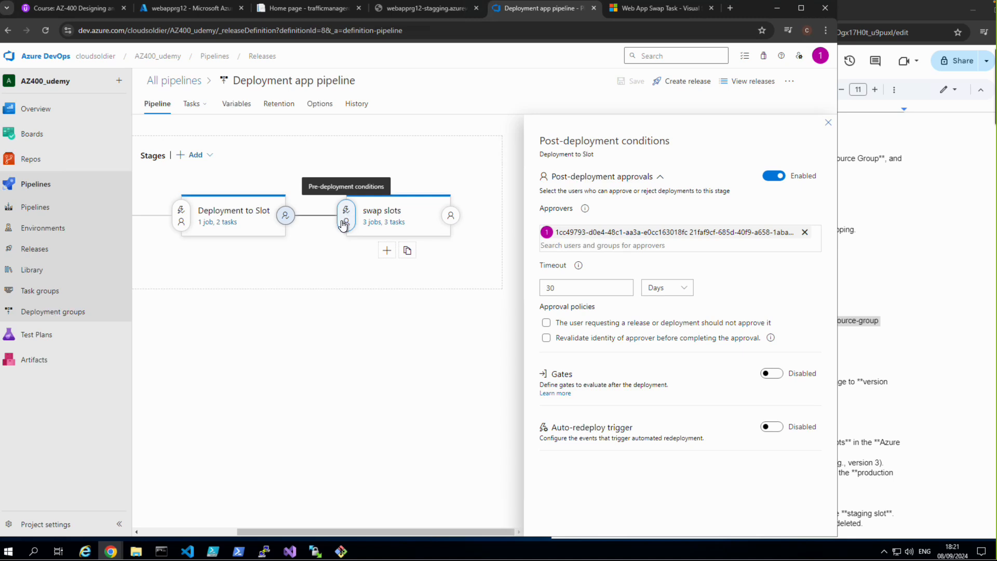
Step: Review the settings of the Swap Slots task in the swap slots stage
left_click(370, 223)
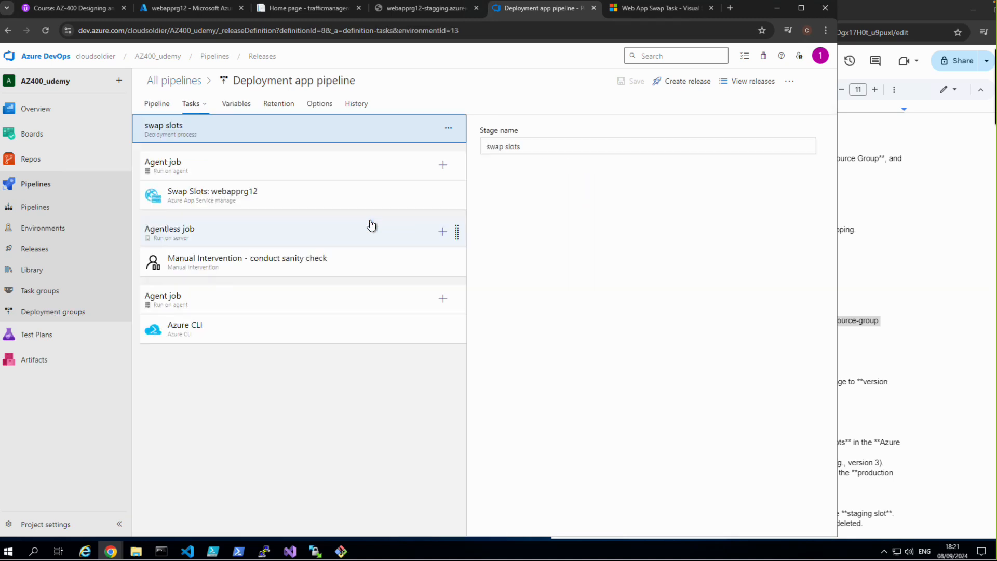
left_click(215, 206)
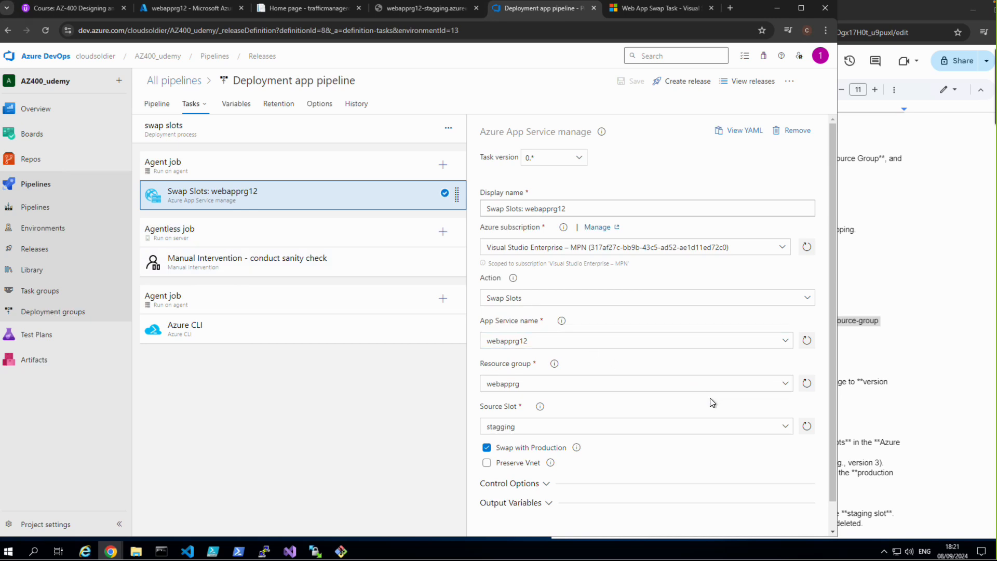
scroll(694, 396, "down", 1)
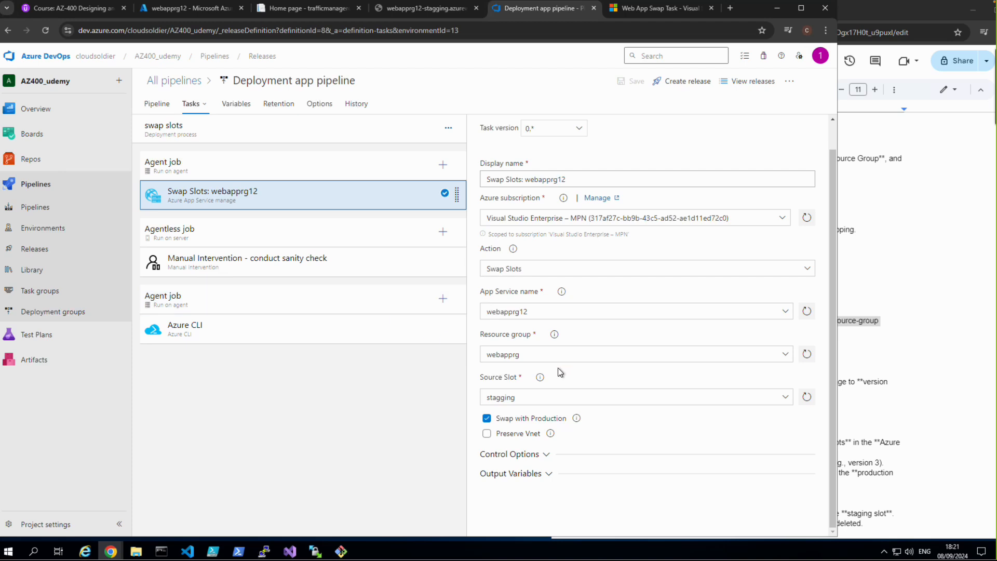
scroll(557, 367, "up", 1)
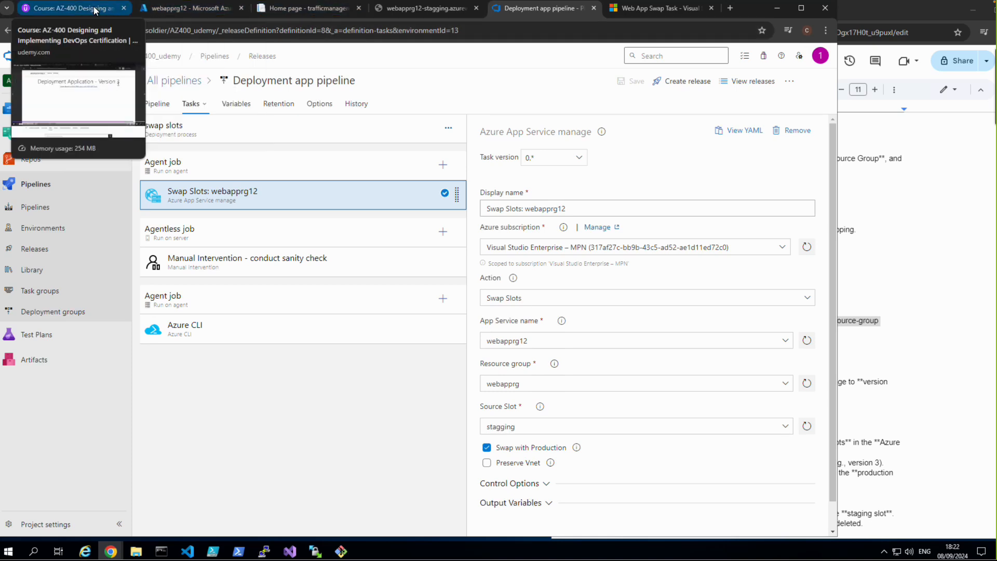
Step: Duplicate the release pipeline's browser tab and open the trafficmanagerdemo/Pages folder of the webappdeploymentslot repository in it
right_click(516, 9)
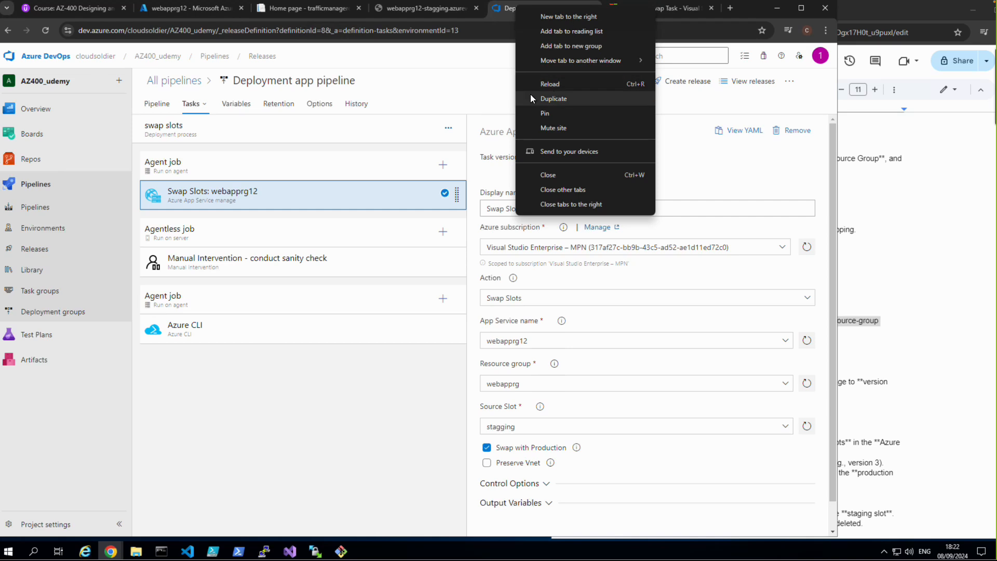
left_click(451, 96)
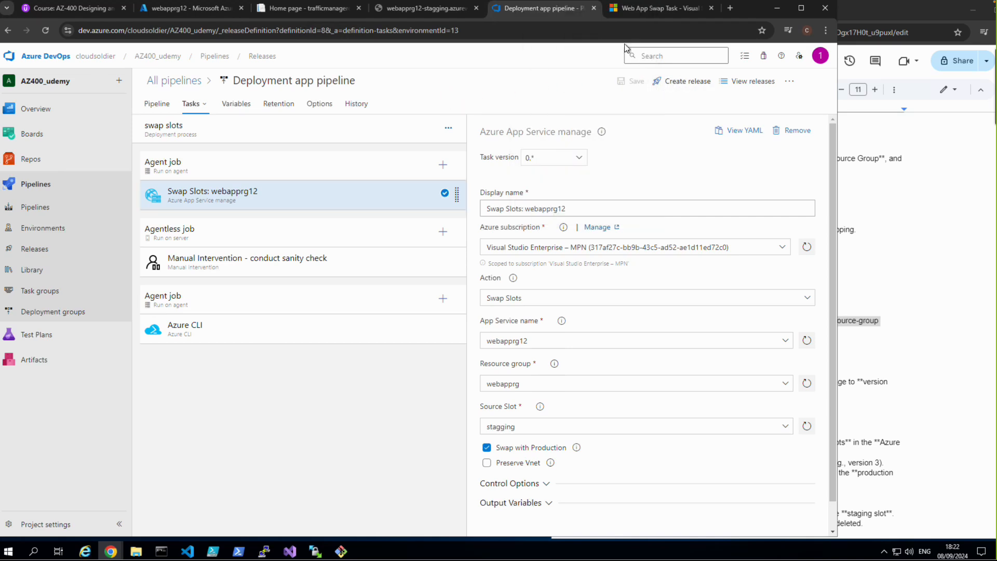
right_click(554, 9)
left_click(583, 97)
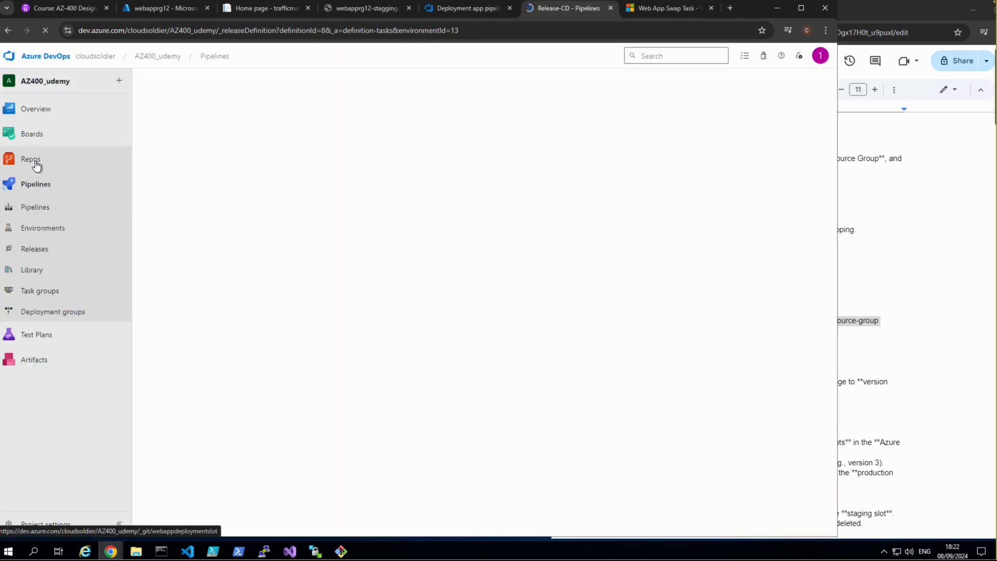
left_click(36, 166)
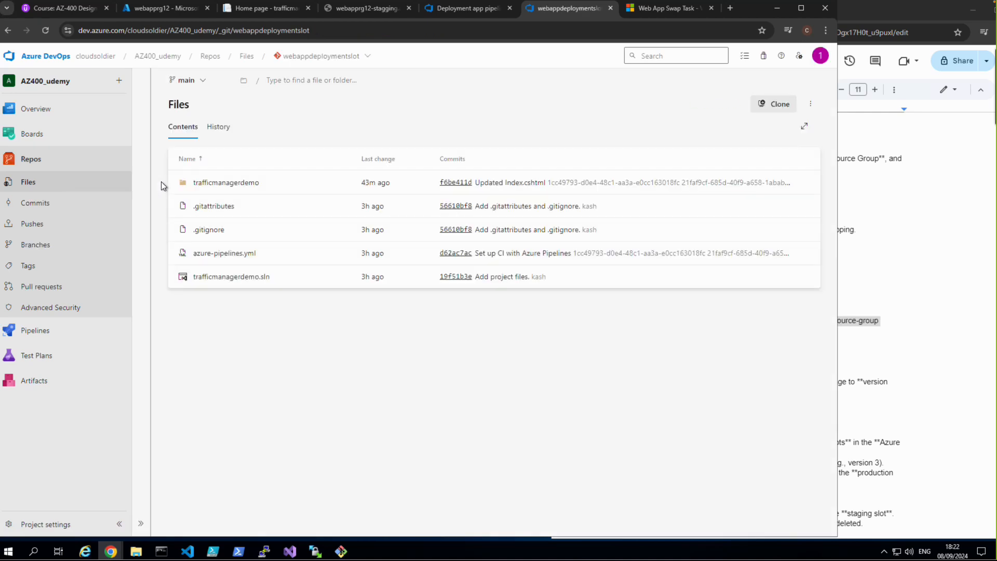
left_click(204, 184)
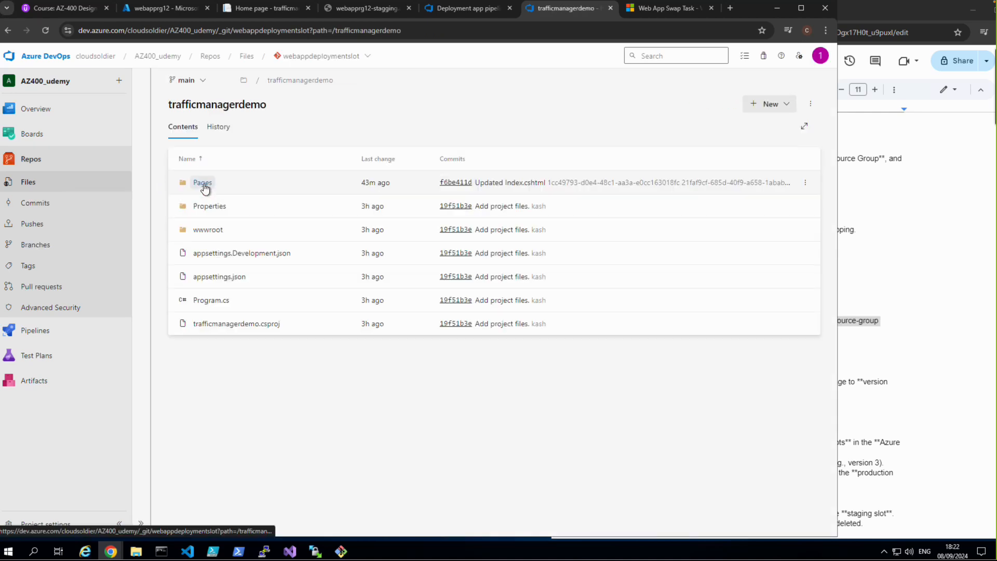
left_click(203, 185)
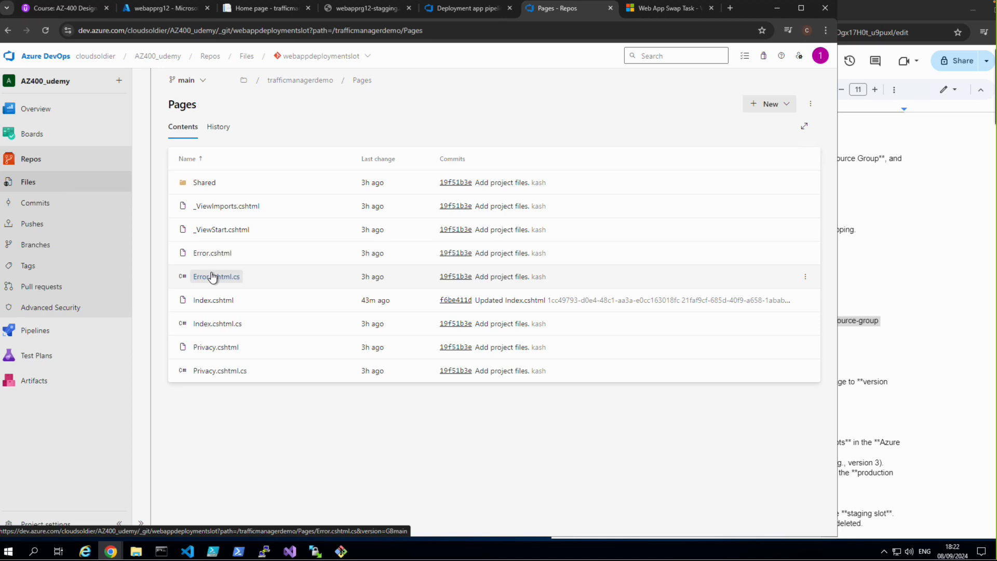
left_click(212, 277)
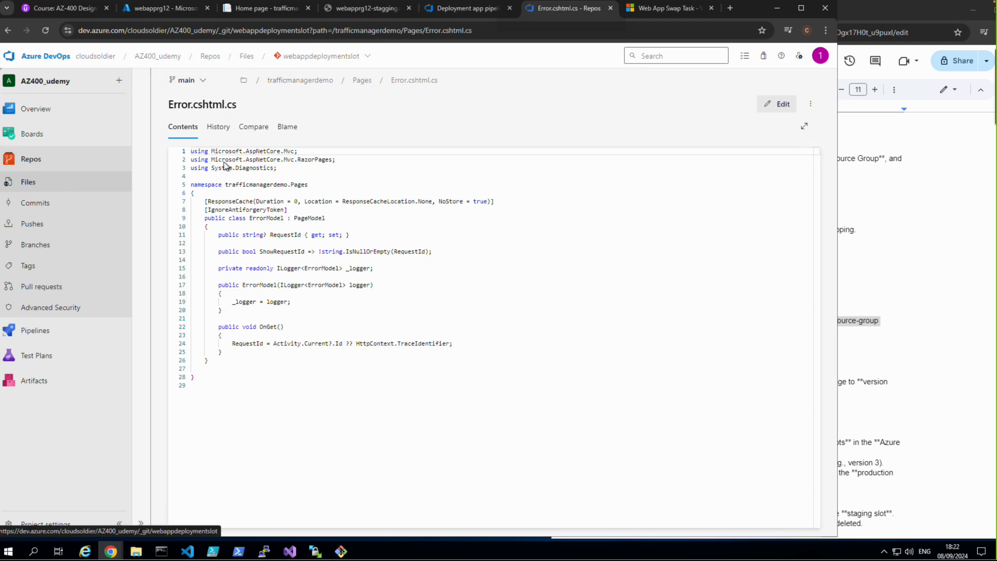
left_click(213, 178)
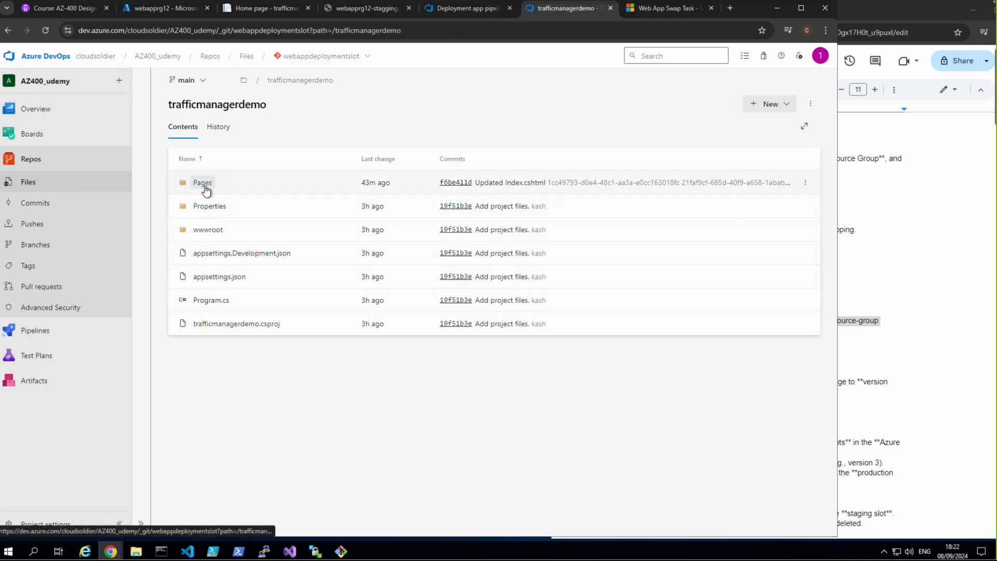
left_click(205, 188)
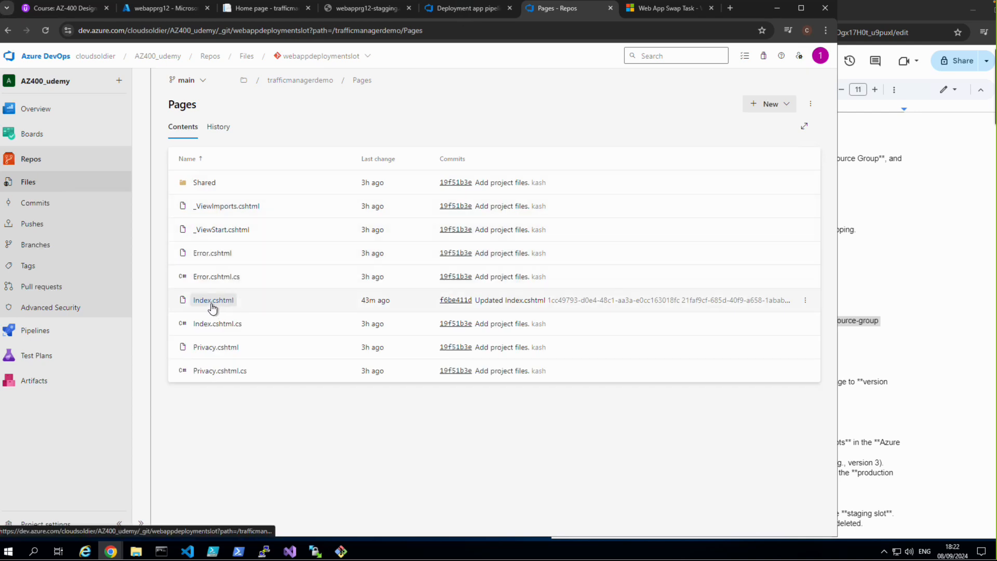
left_click(212, 322)
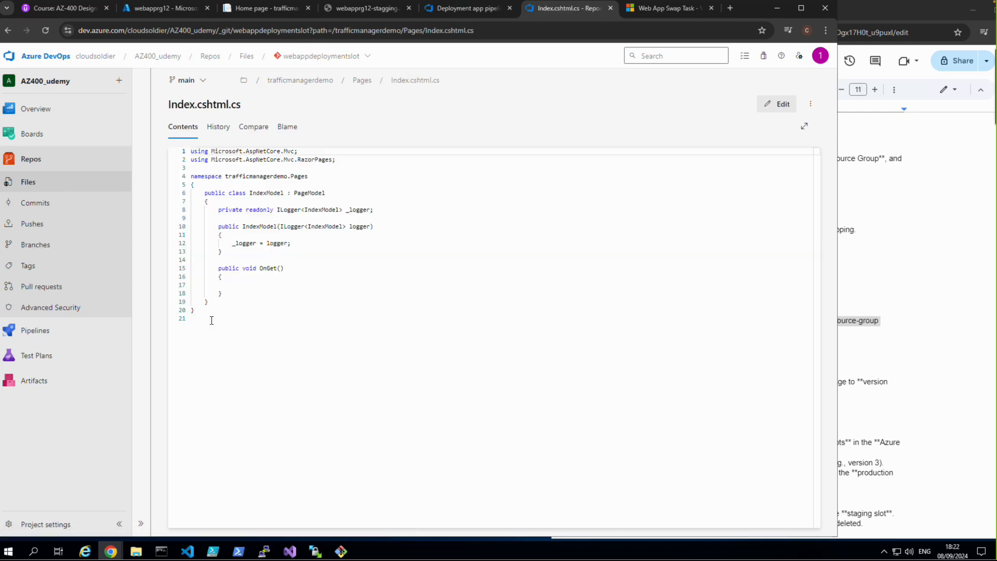
left_click(246, 57)
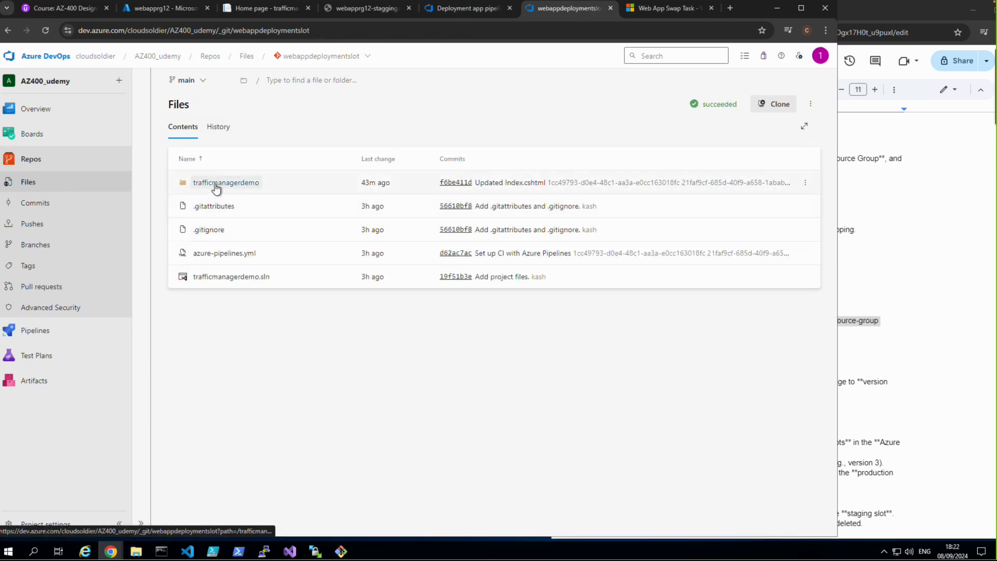
left_click(217, 183)
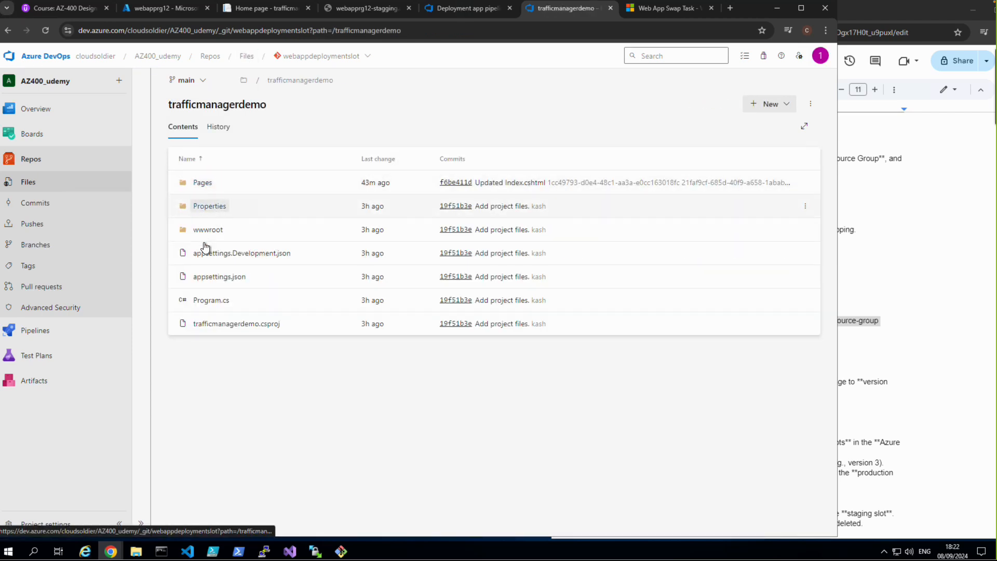
left_click(205, 185)
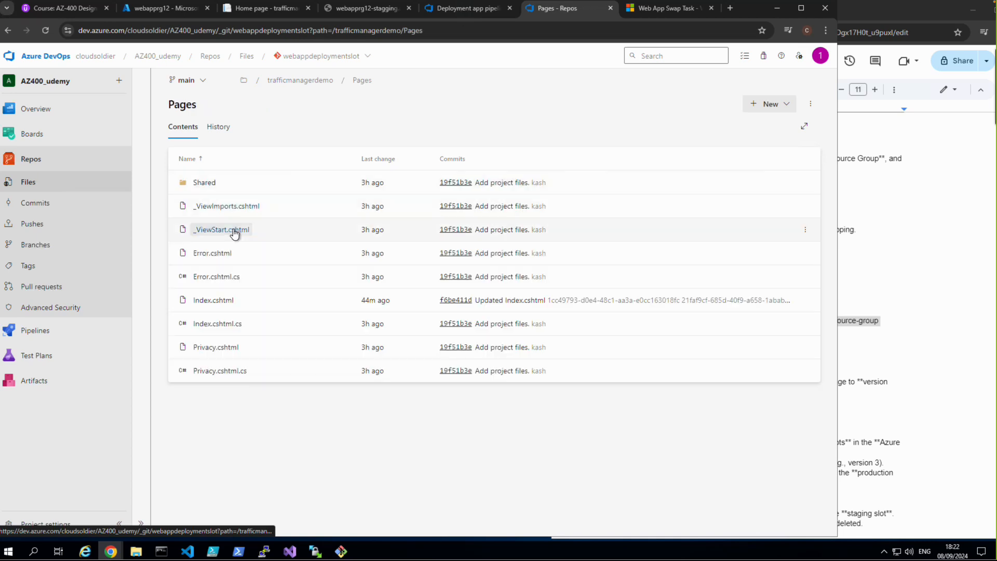
Step: Open Index.cshtml for editing with its h1 heading text selected
left_click(220, 299)
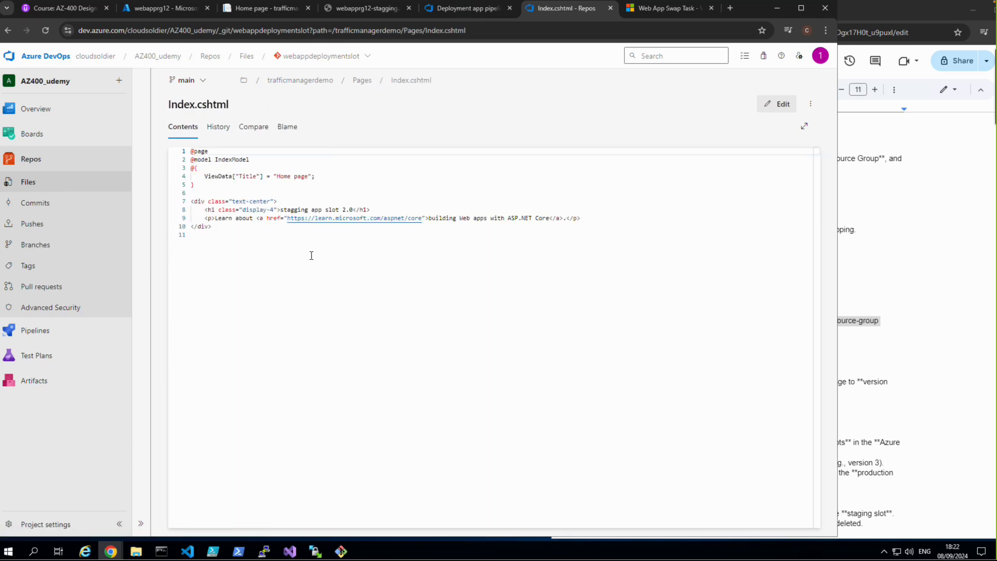
left_click_drag(280, 210, 353, 210)
key("BackSpace")
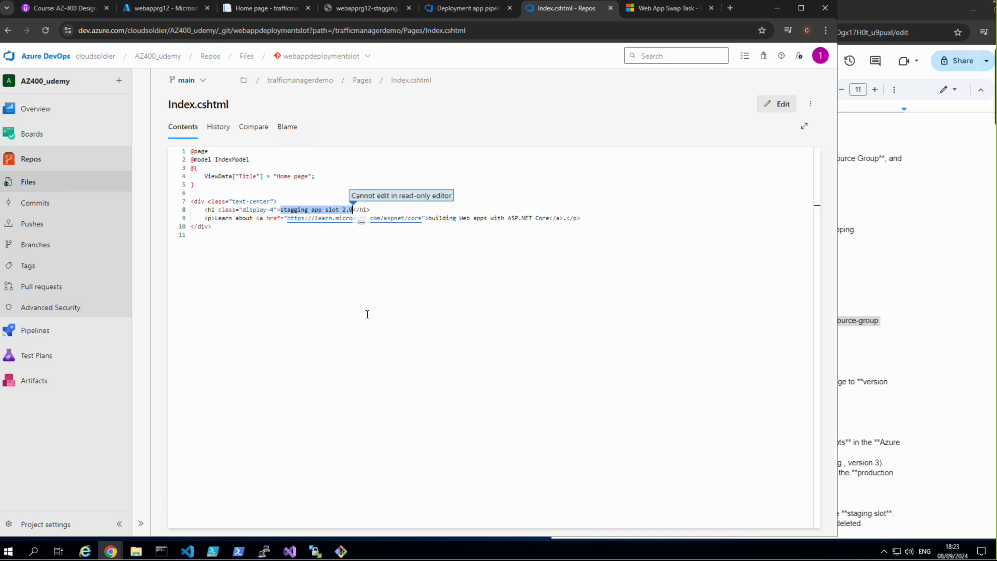
left_click(781, 104)
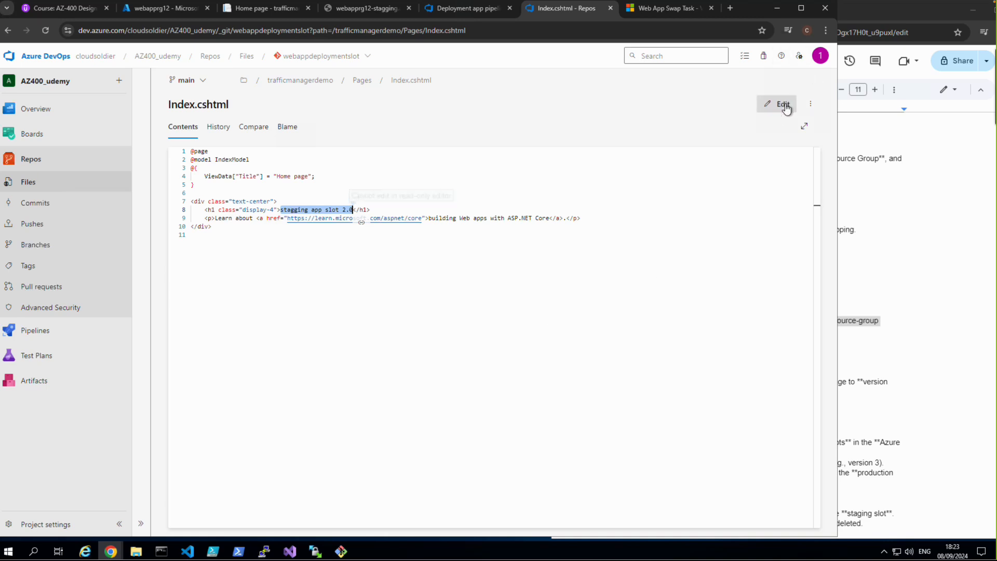
key("BackSpace")
key("BackSpace")
key("BackSpace")
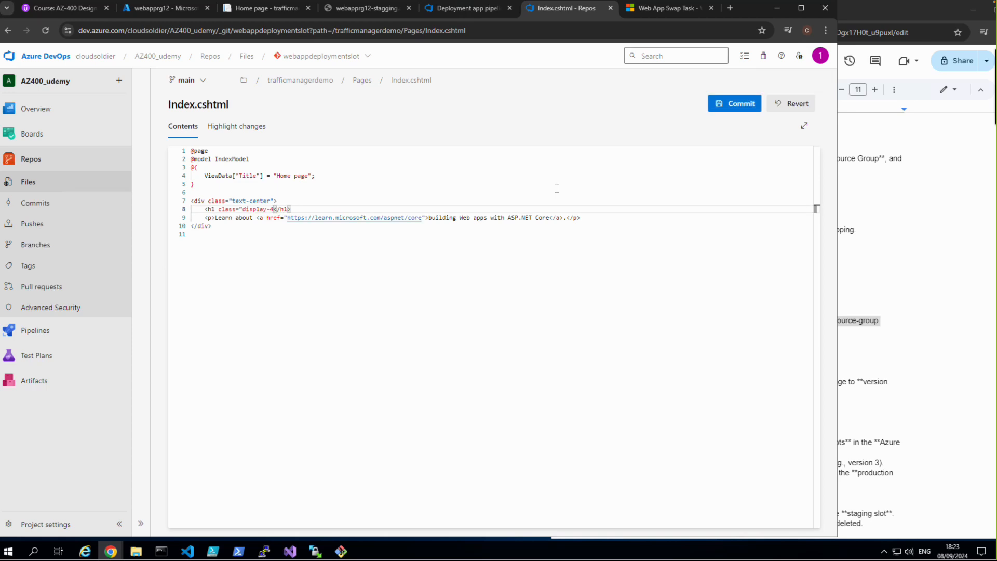
key("ctrl+z")
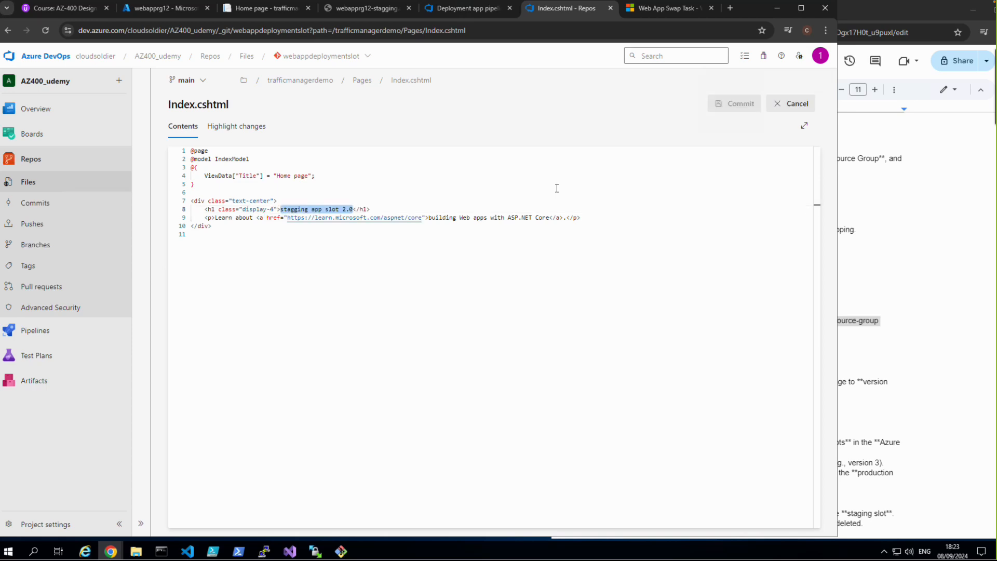
key("BackSpace")
key("BackSpace")
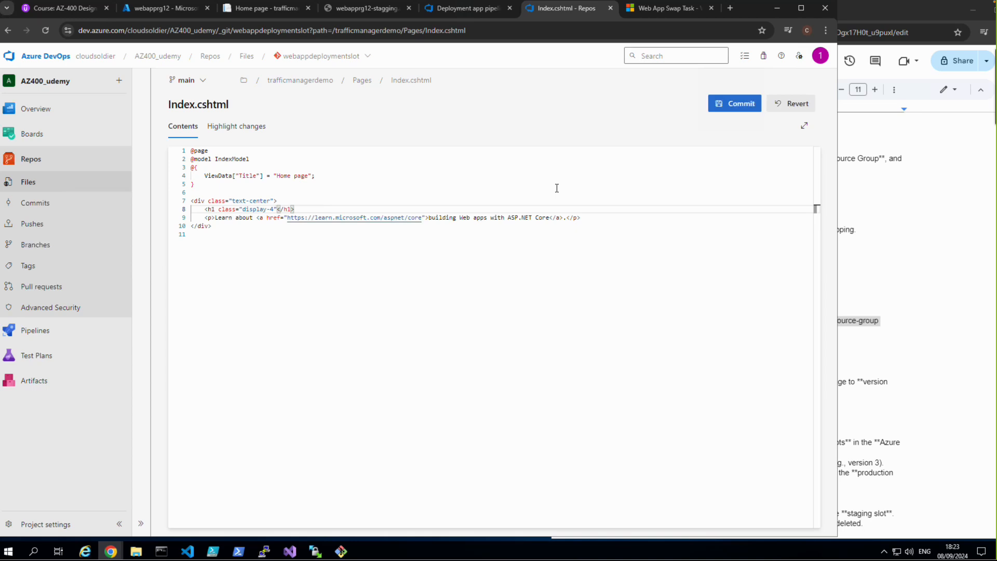
key("ctrl+z")
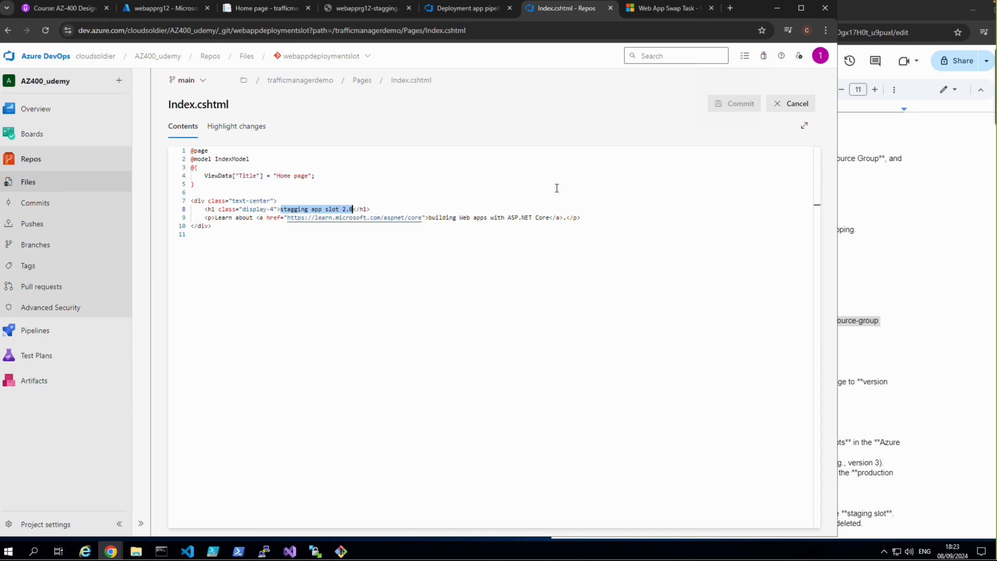
Step: Replace the h1 heading text in Index.cshtml with "This is our new feature app version 3" and commit the change
key("BackSpace")
type("This is our new feat")
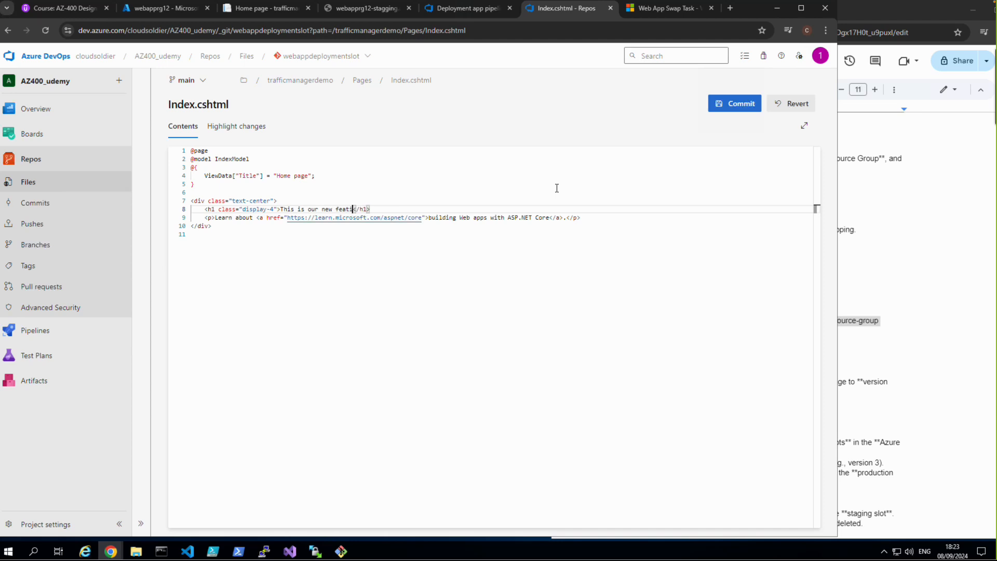
type("ure")
type("app")
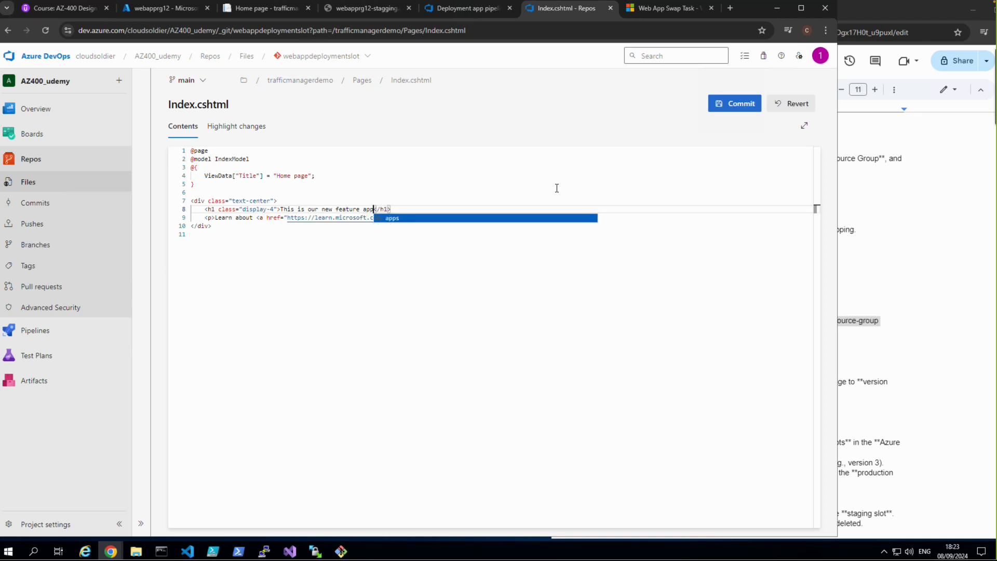
type(" ver")
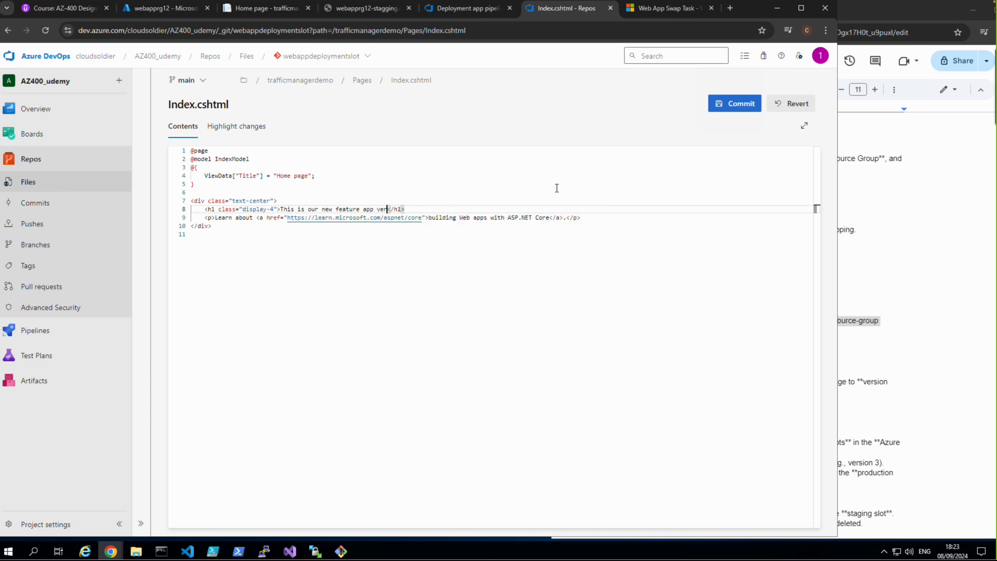
type("sion 3")
left_click(744, 103)
left_click(797, 511)
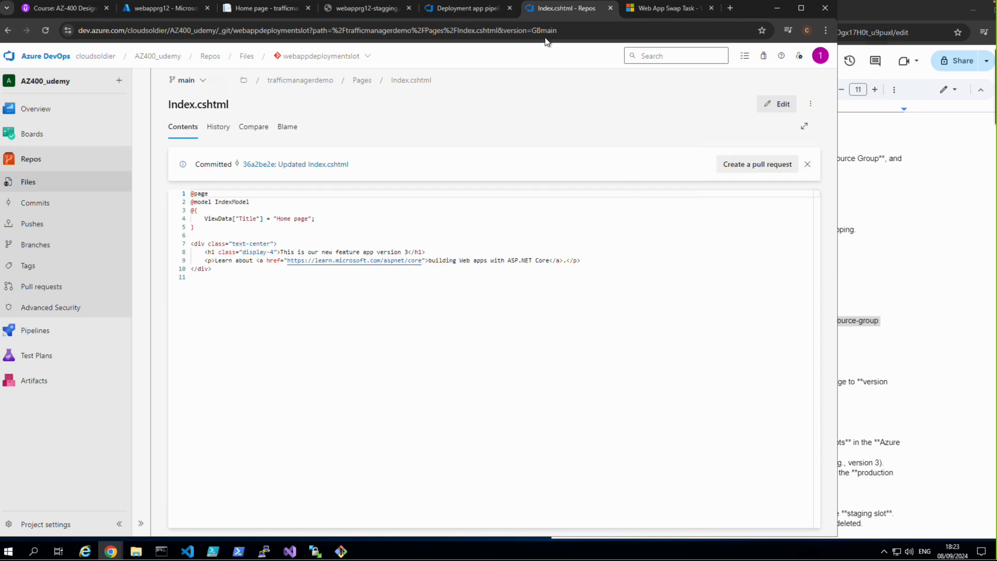
Step: Return to the Deployment app pipeline and create a release with the description "new feature has been added"
left_click(464, 12)
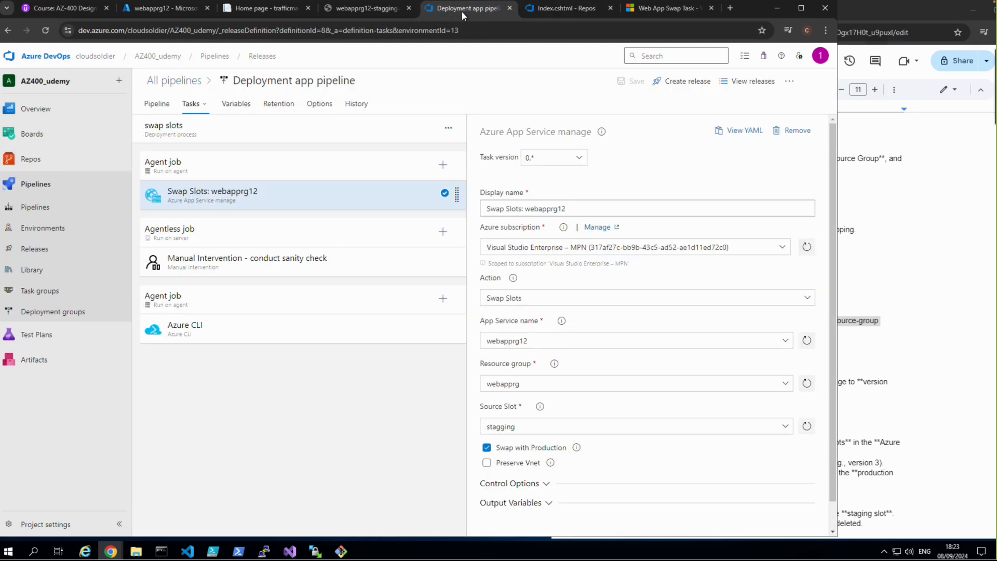
left_click(688, 82)
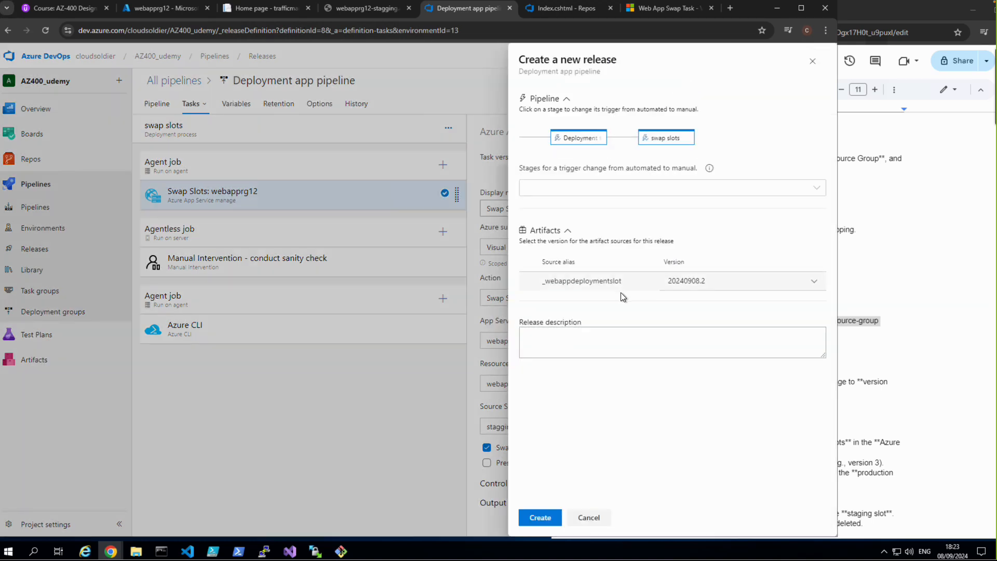
left_click(635, 336)
type("new feture")
key("BackSpace")
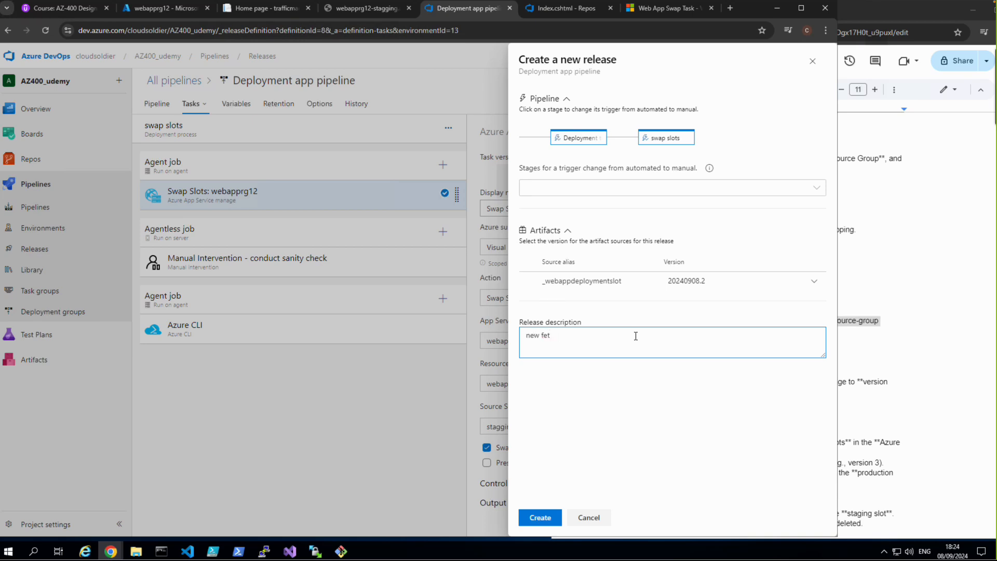
type("ature has been added")
left_click(537, 522)
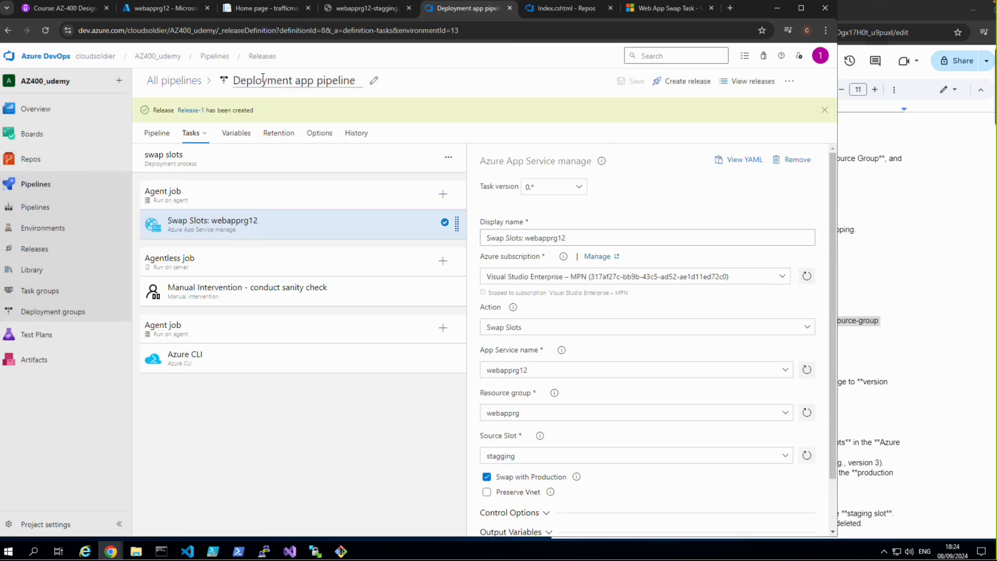
Step: Open the new release and check the progress and logs of its Deployment to Slot stage
left_click(194, 111)
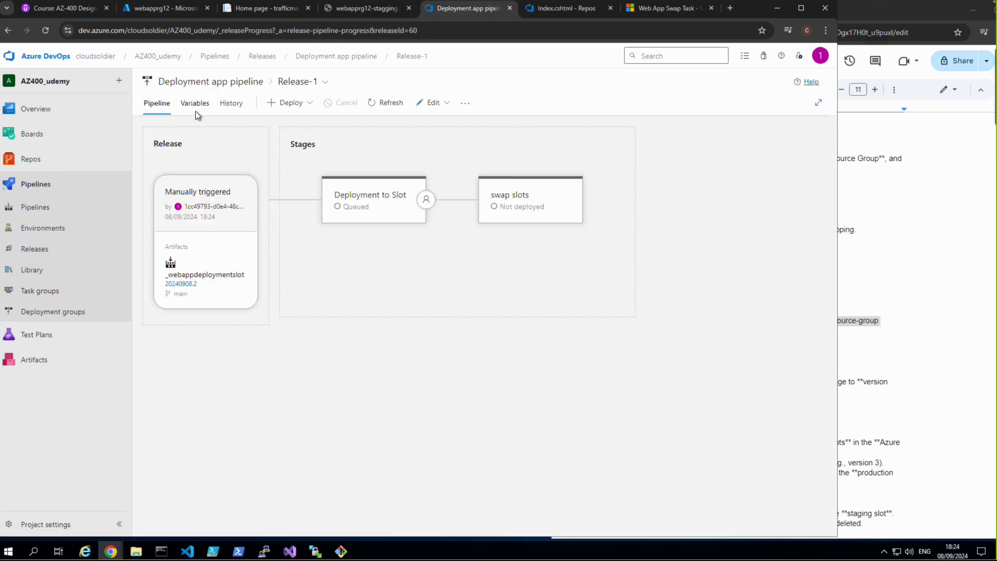
mouse_move(403, 236)
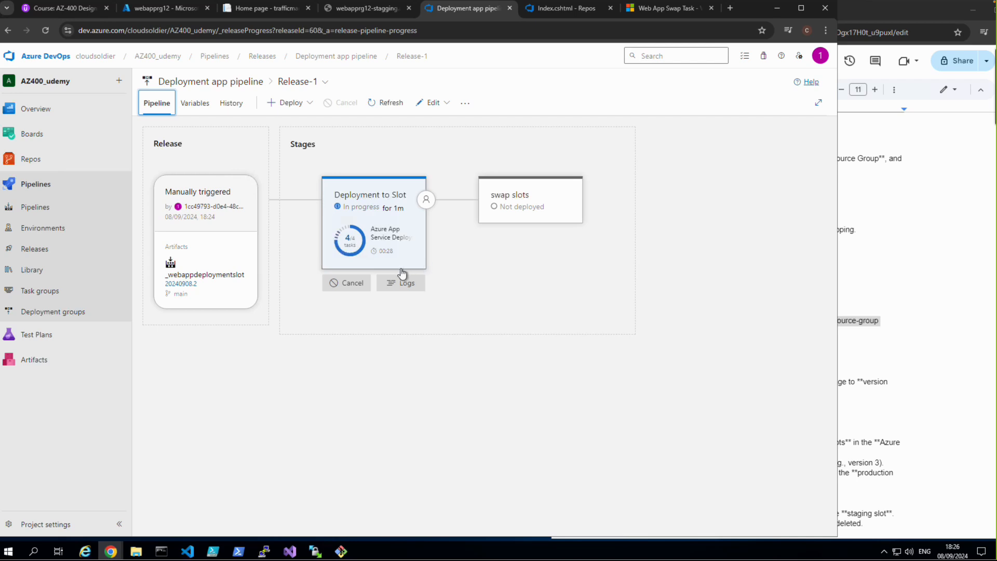
left_click(403, 283)
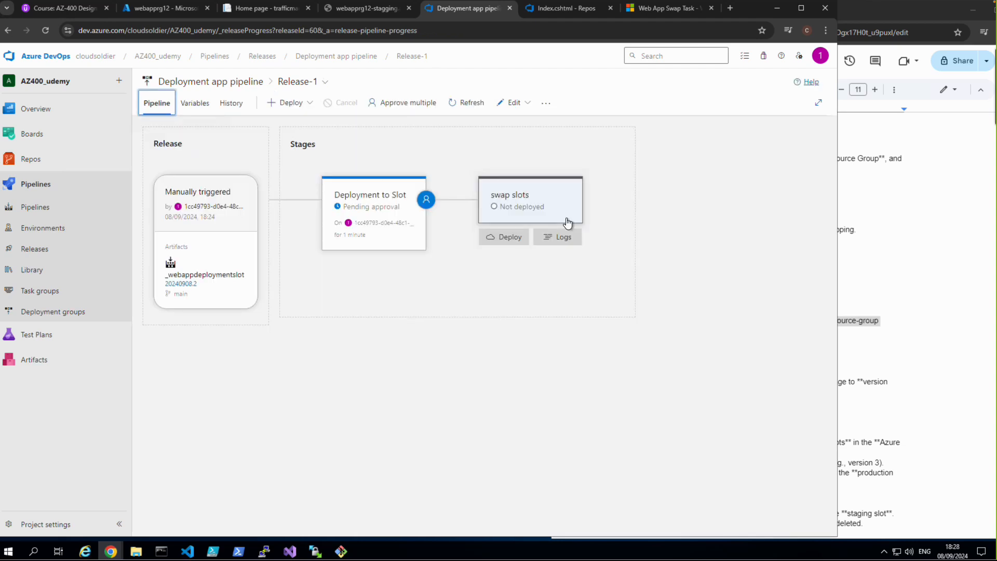
Step: Approve the pending post-deployment approval of the Deployment to Slot stage with the comment "it is good"
mouse_move(414, 229)
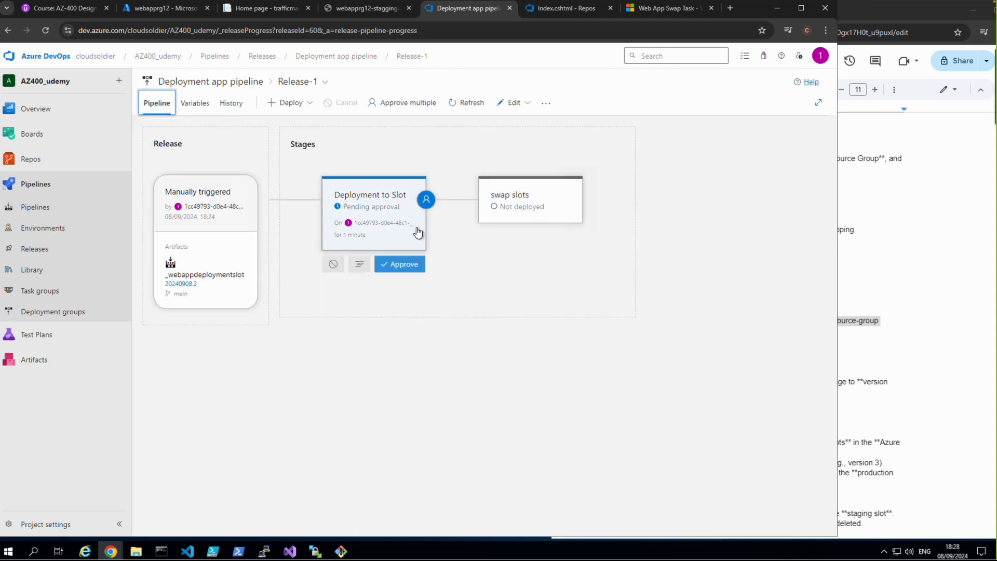
left_click(425, 201)
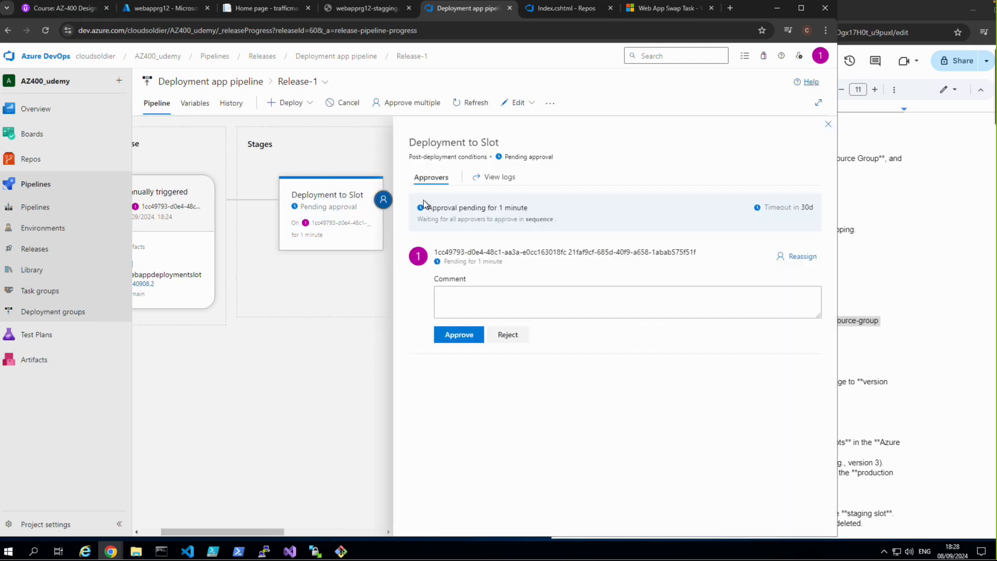
left_click(484, 302)
type("it")
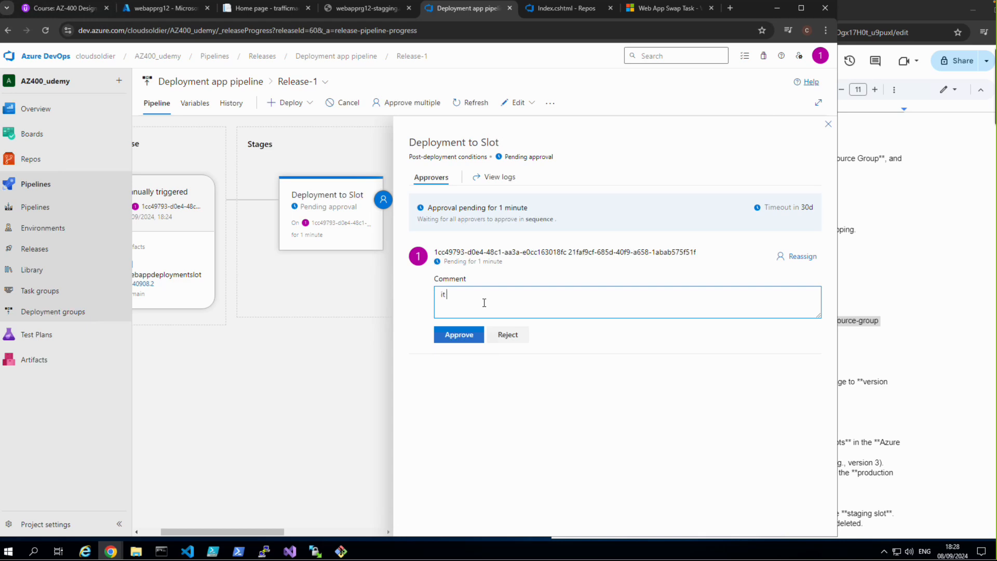
type(" is good to")
key("BackSpace")
left_click(464, 334)
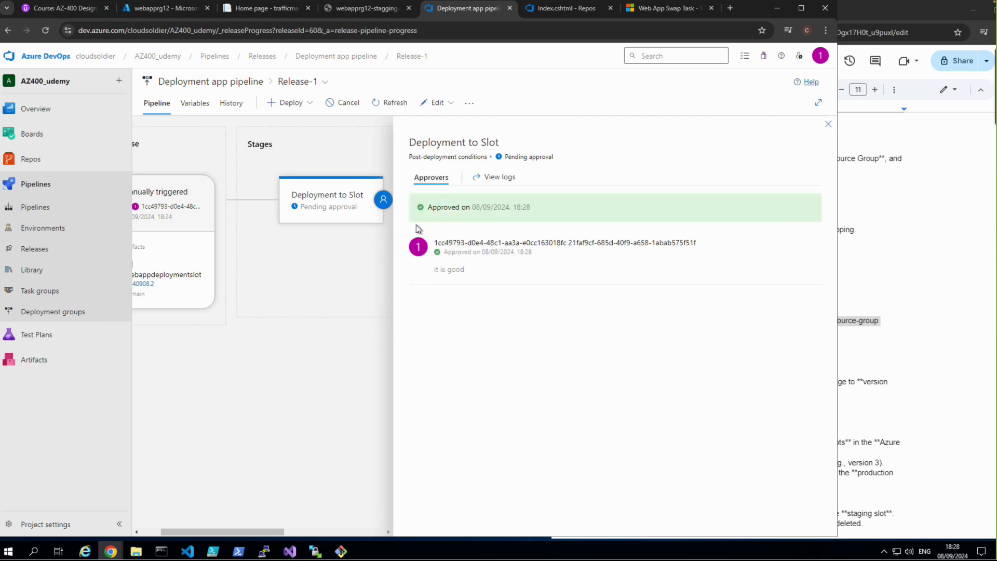
Step: Check the summary, logs and post-deployment approval of the Deployment to Slot stage, and return to the Release-1 pipeline view
left_click(154, 109)
left_click(329, 195)
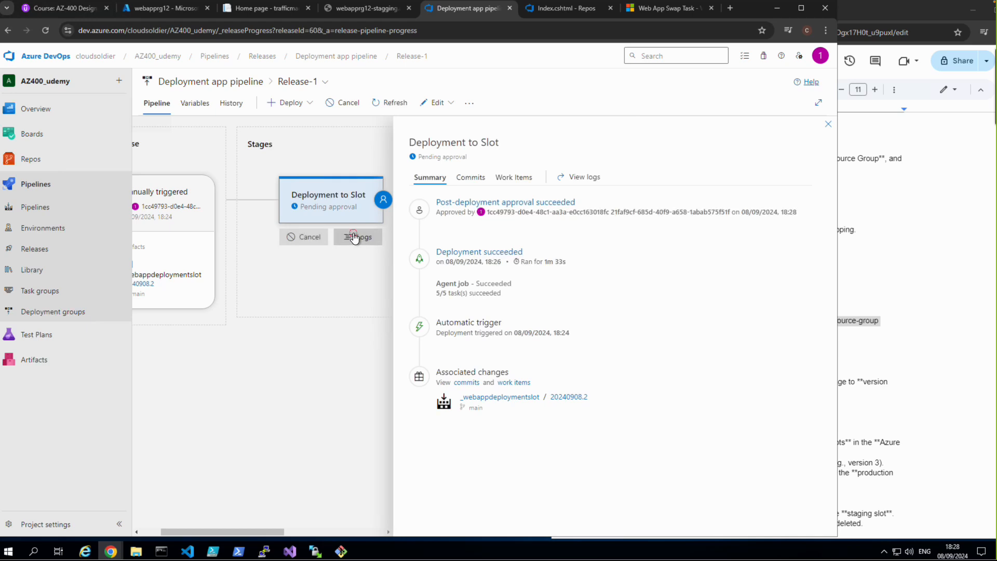
left_click(354, 238)
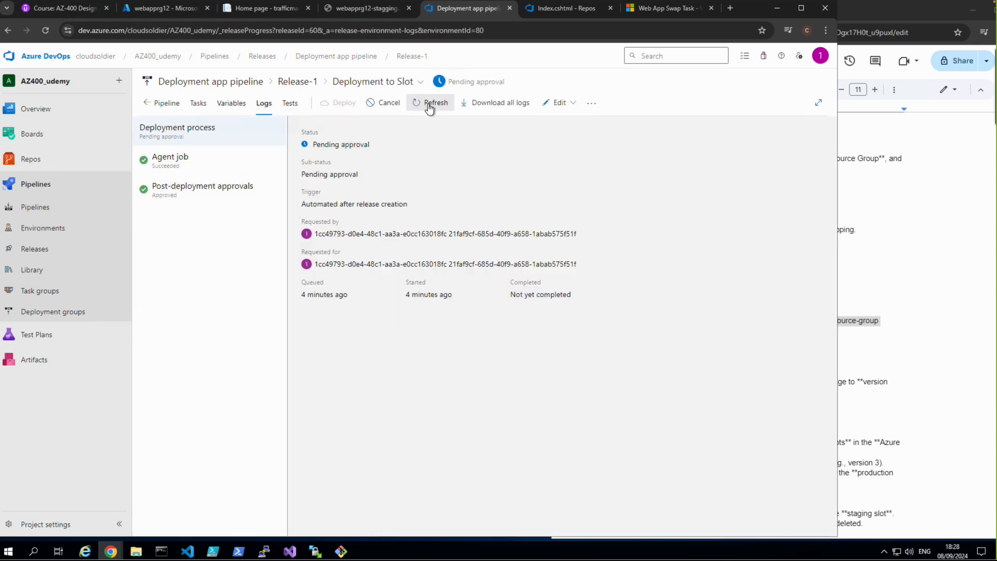
left_click(163, 104)
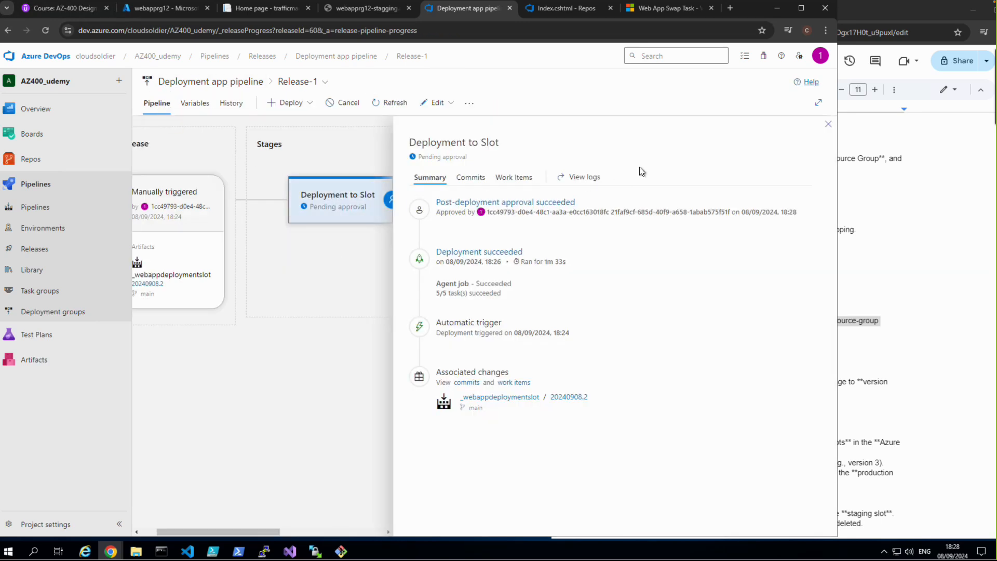
left_click(827, 126)
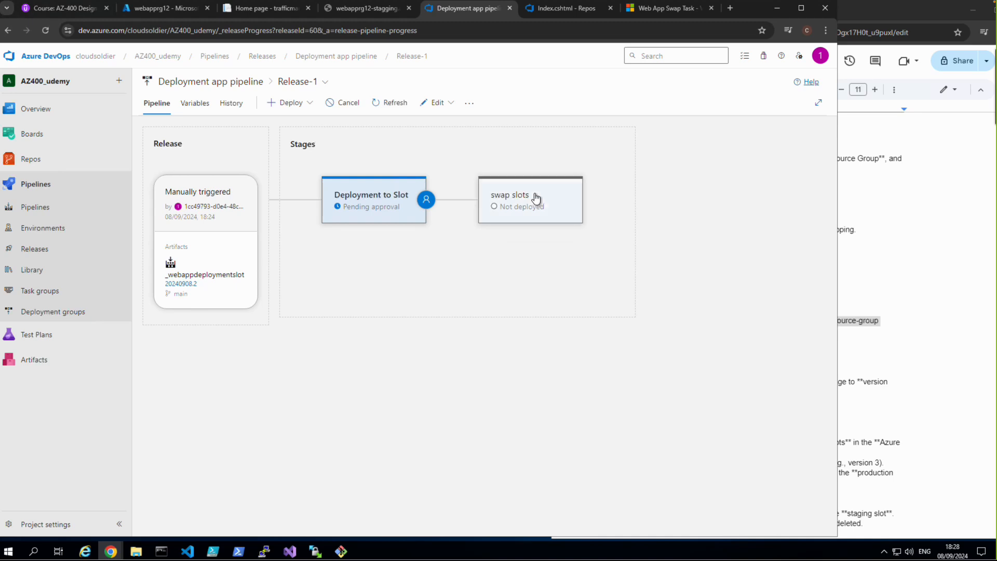
mouse_move(511, 210)
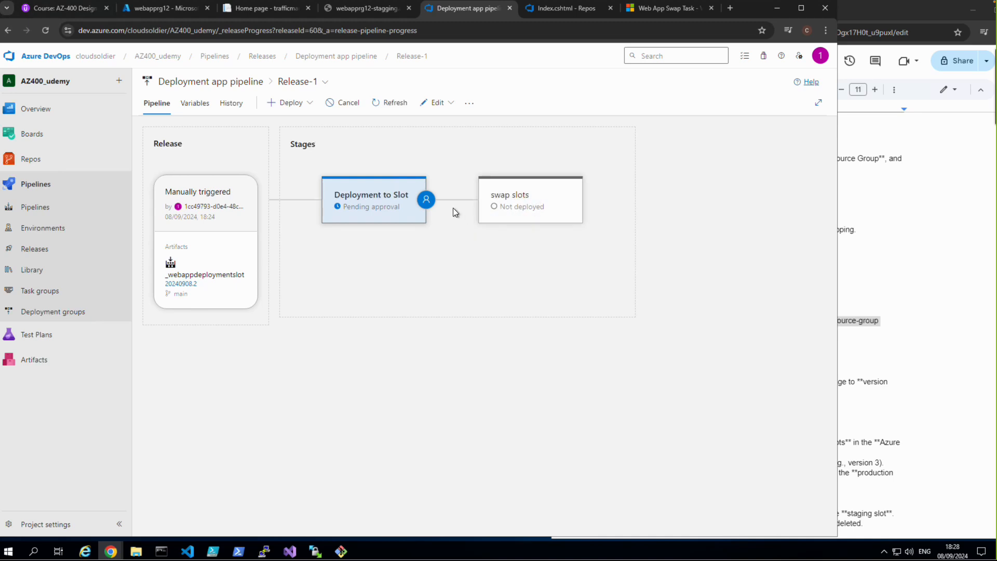
left_click(425, 201)
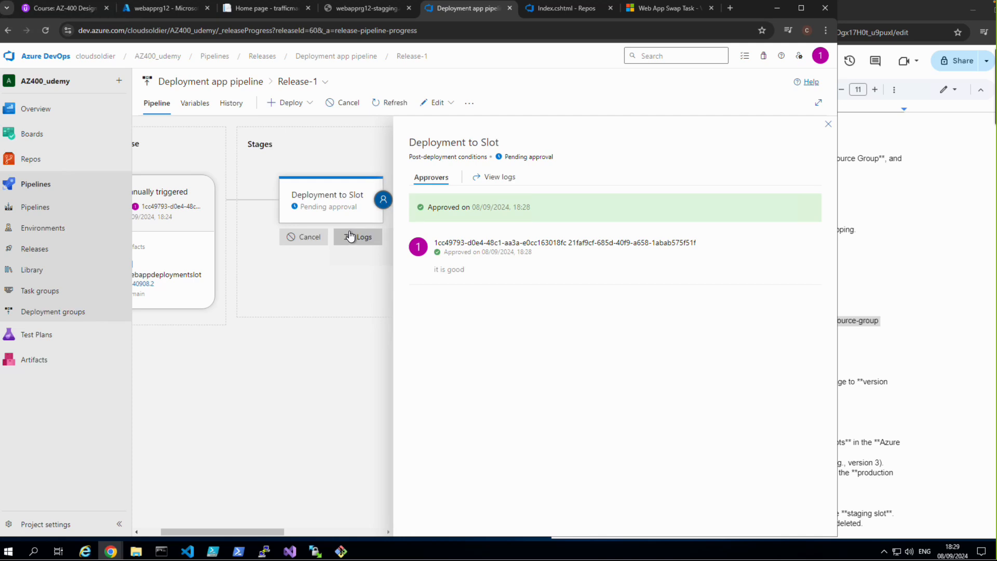
left_click(176, 112)
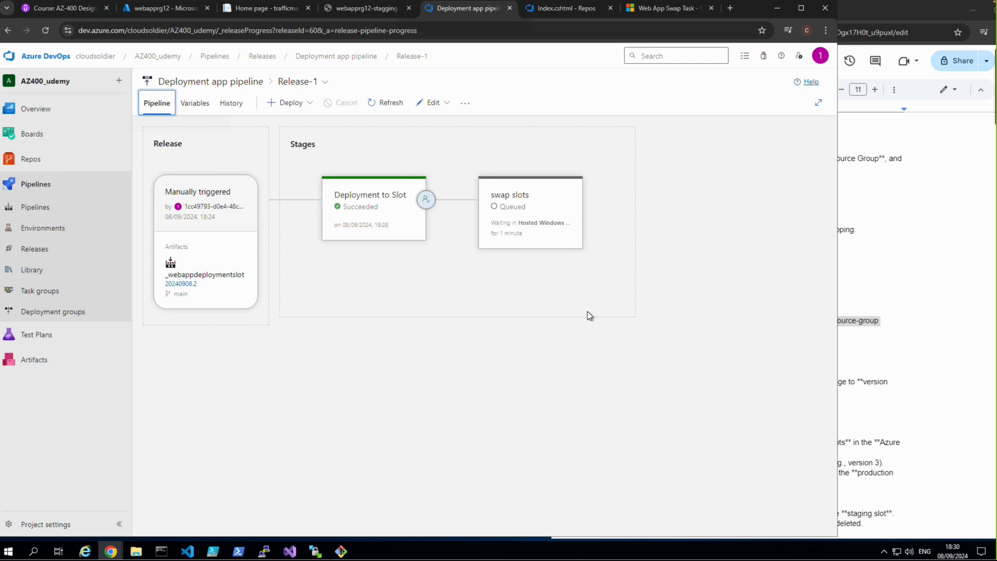
Step: Open the logs of the swap slots stage, reload the webapprg12 overview in the Azure portal, and return to the logs
mouse_move(509, 243)
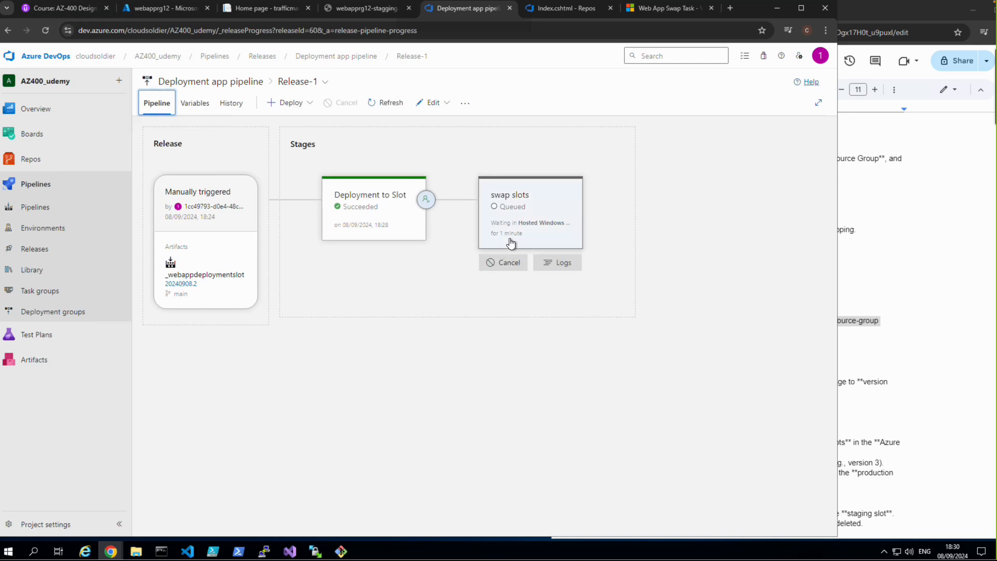
left_click(552, 261)
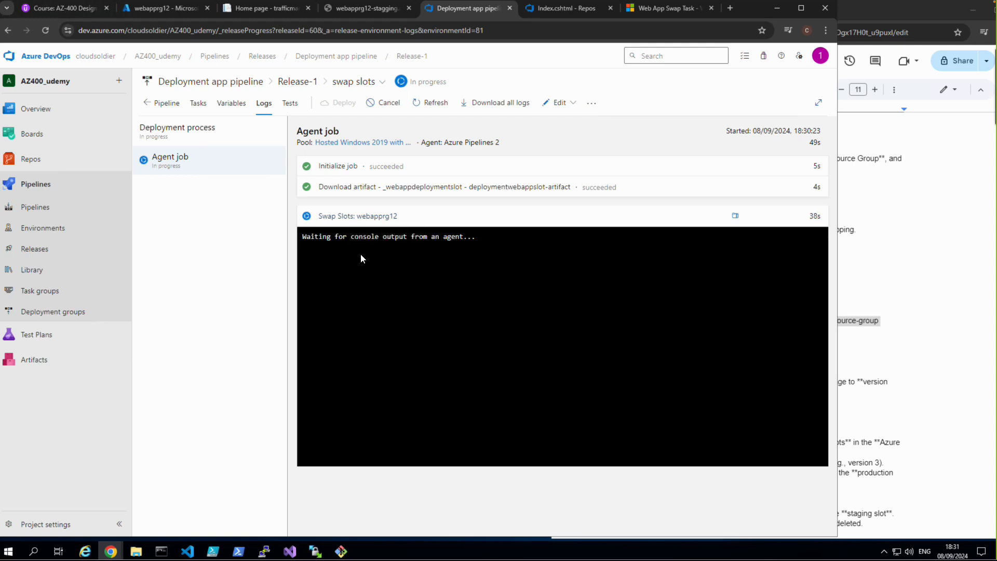
mouse_move(145, 11)
left_click(146, 12)
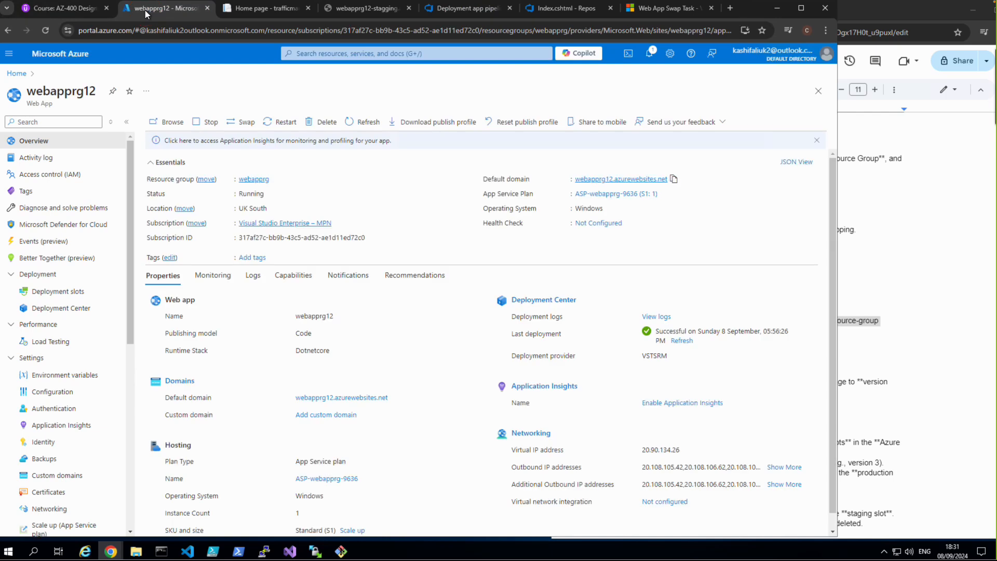
left_click(46, 31)
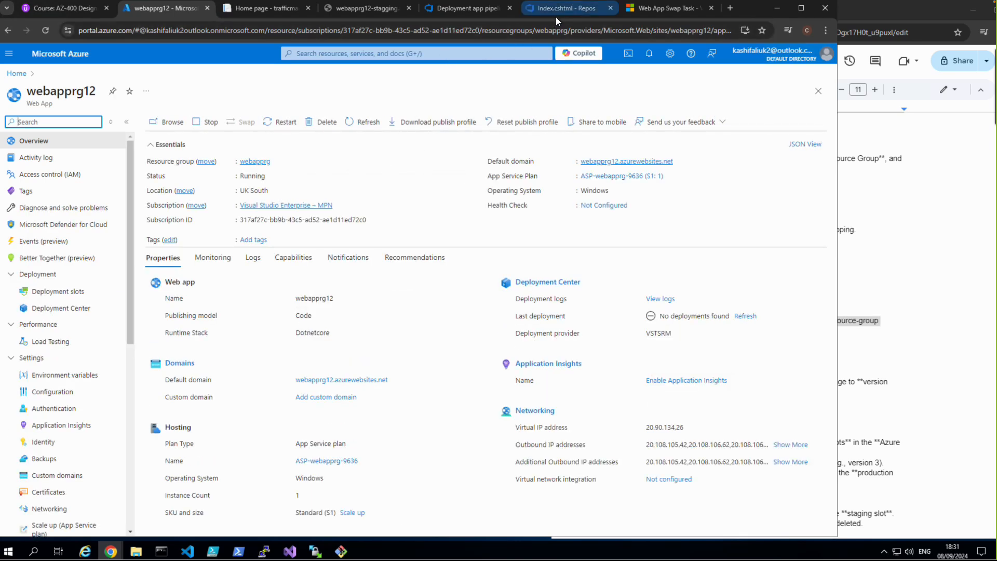
left_click(467, 10)
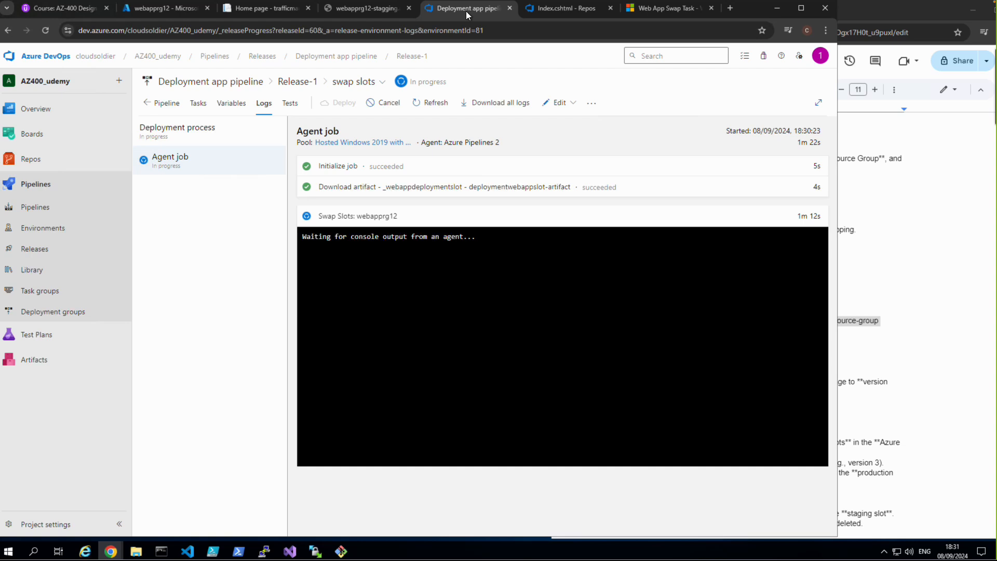
Step: Close the old home page of the app and browse the production site webapprg12.azurewebsites.net from the webapprg12 overview in the Azure portal
left_click(162, 7)
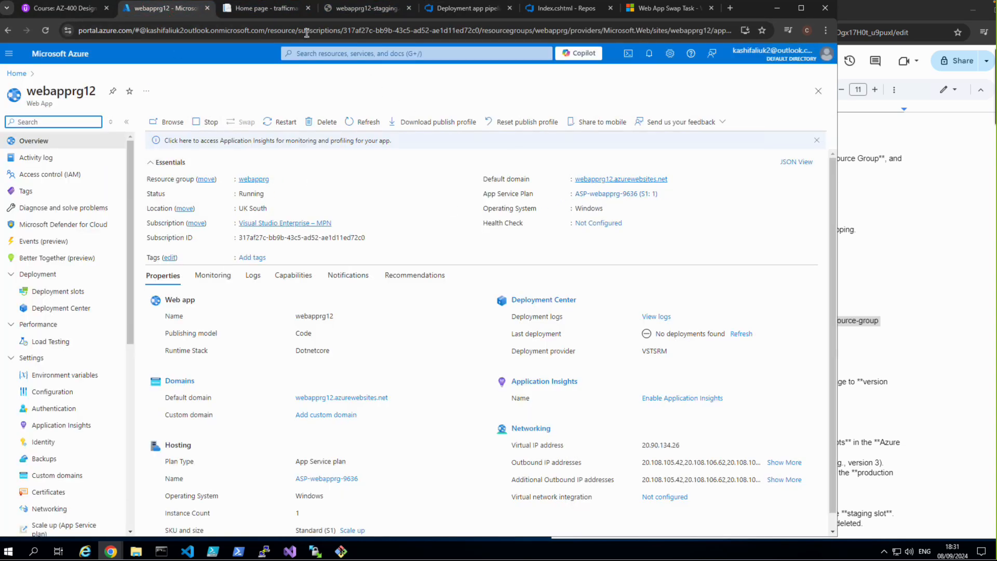
left_click(308, 8)
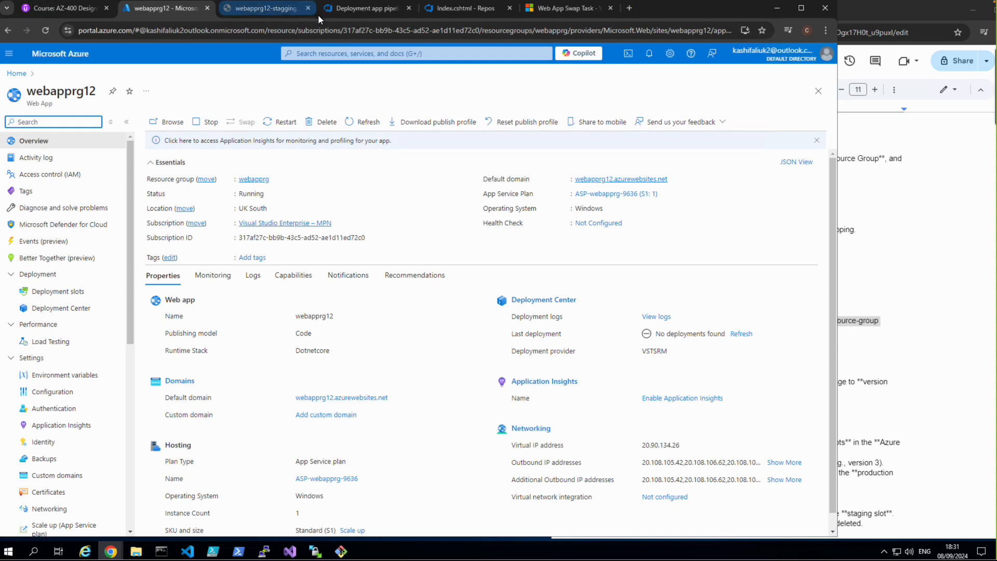
left_click(592, 180)
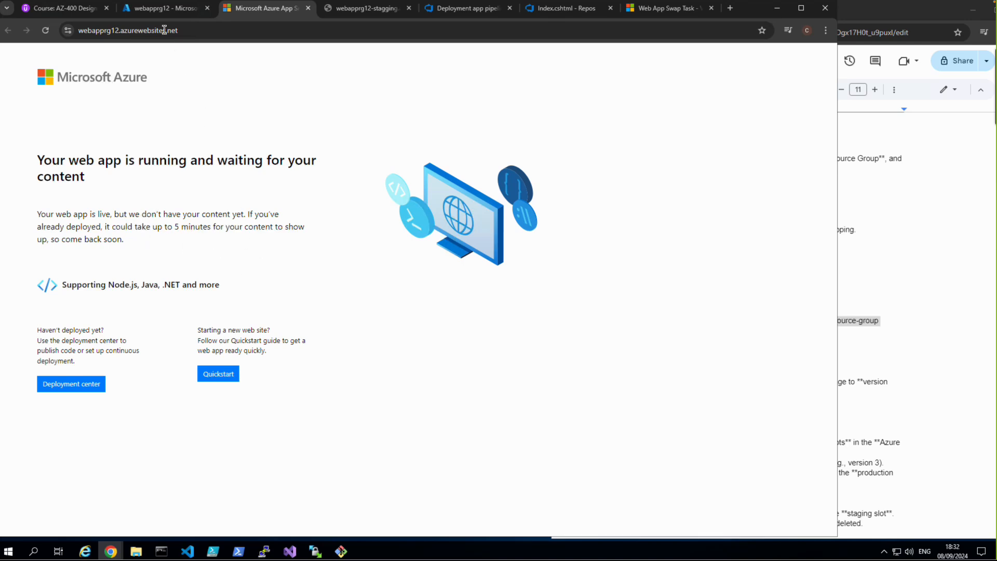
left_click(154, 11)
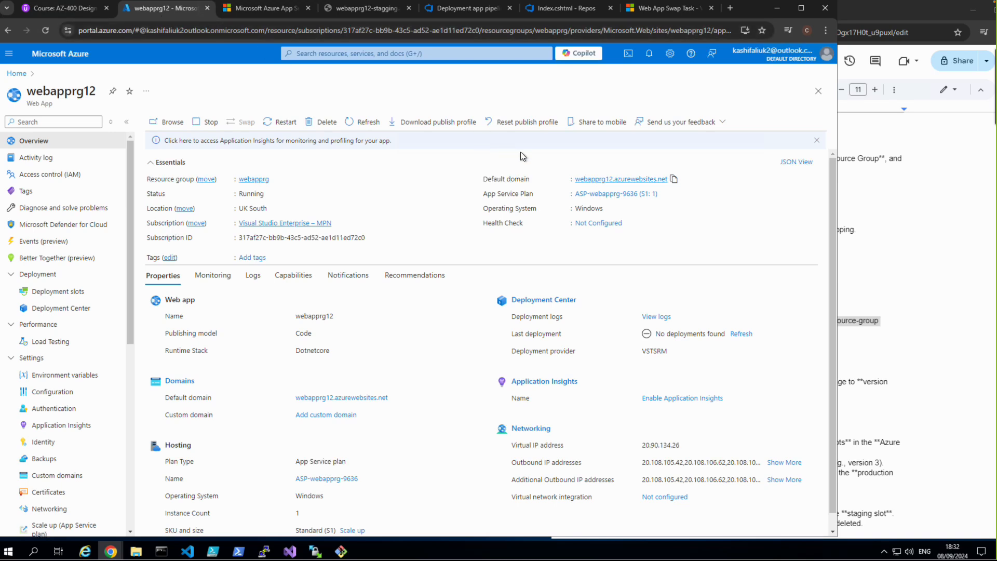
left_click(596, 181)
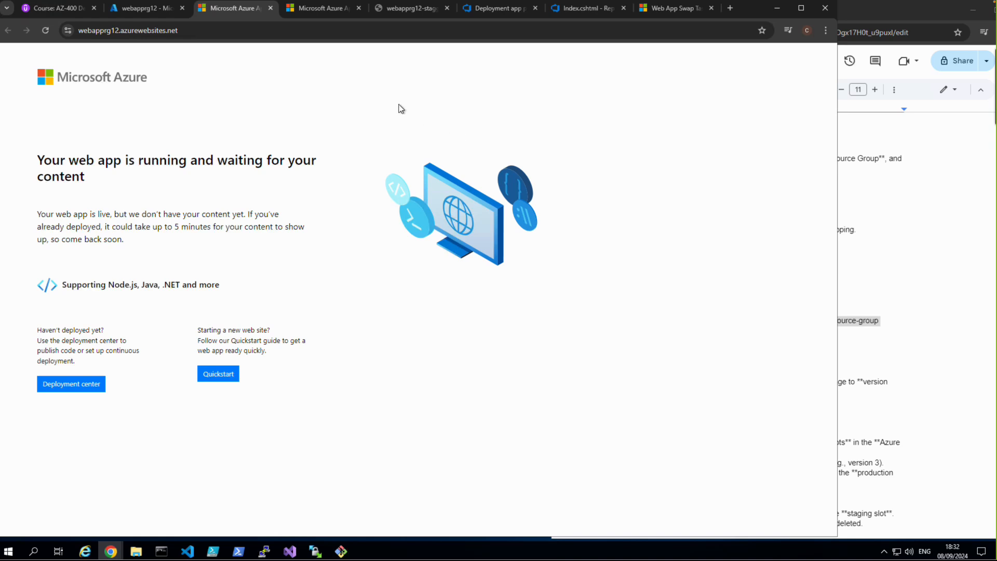
left_click(146, 15)
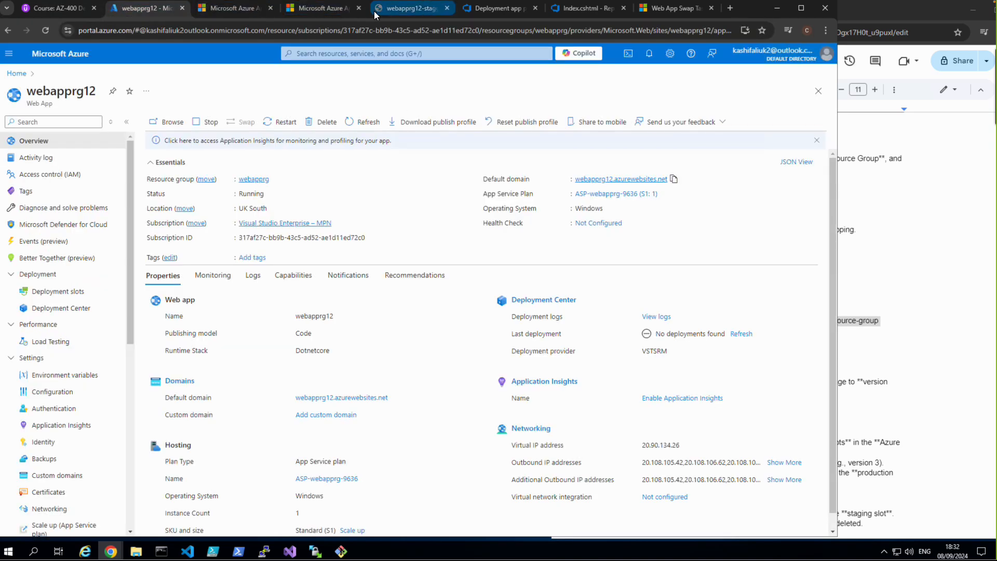
Step: Return to the swap slots logs in Azure DevOps and resume the "Manual Intervention - conduct sanity check" task without a comment
left_click(468, 12)
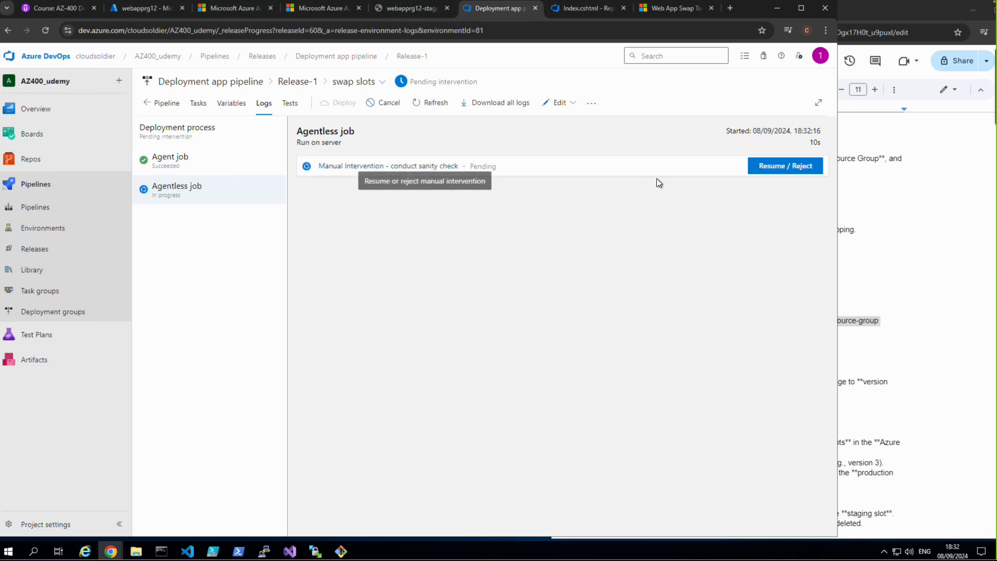
left_click(758, 168)
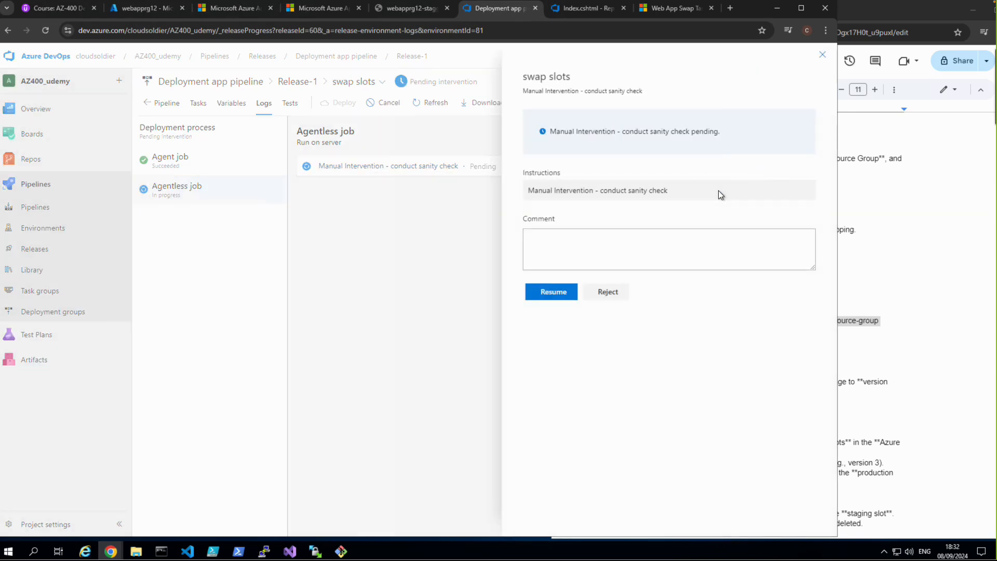
left_click(553, 292)
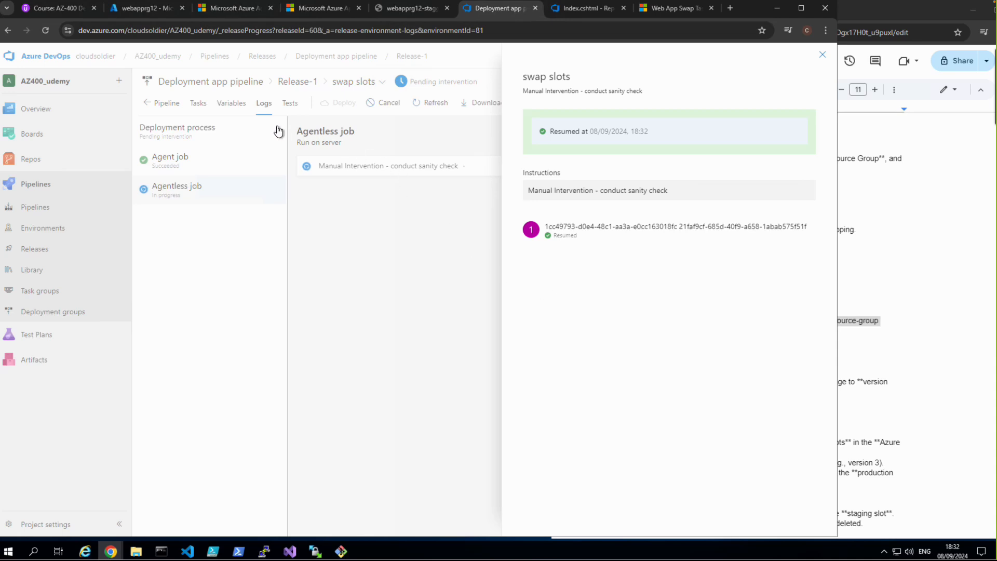
left_click(822, 55)
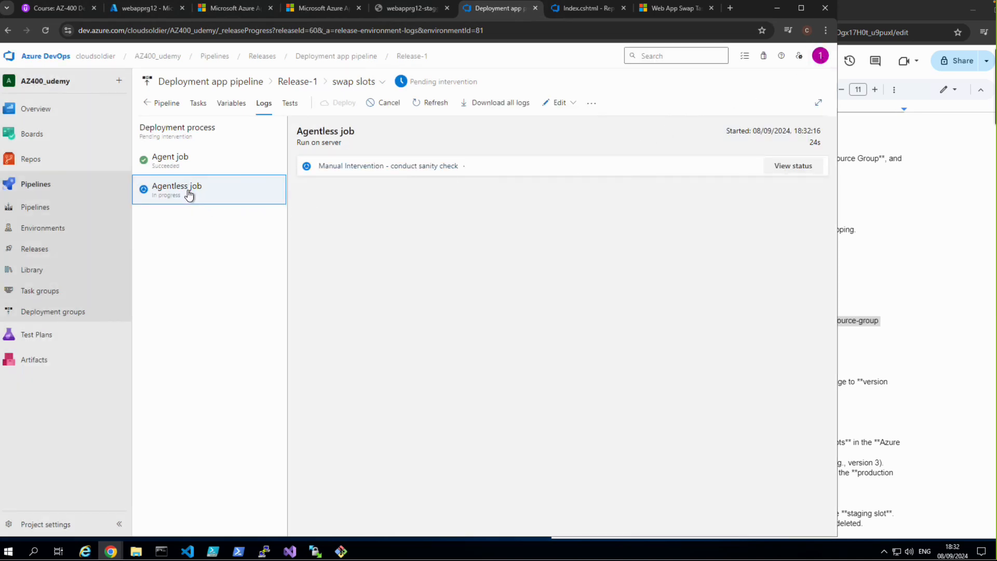
Step: Check the manual intervention status, refresh the Release-1 stages, and open the logs of the swap slots stage
left_click(324, 169)
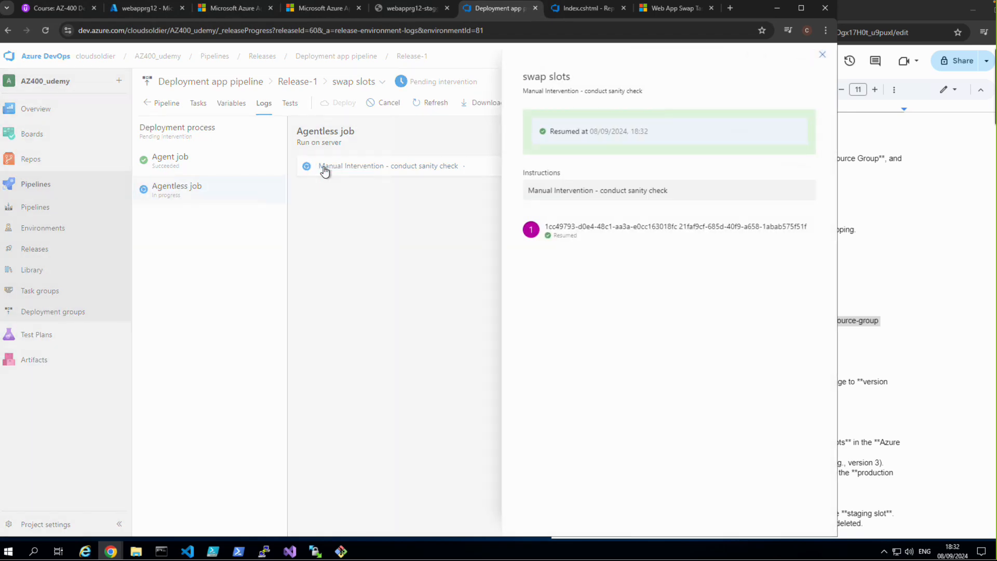
left_click(820, 55)
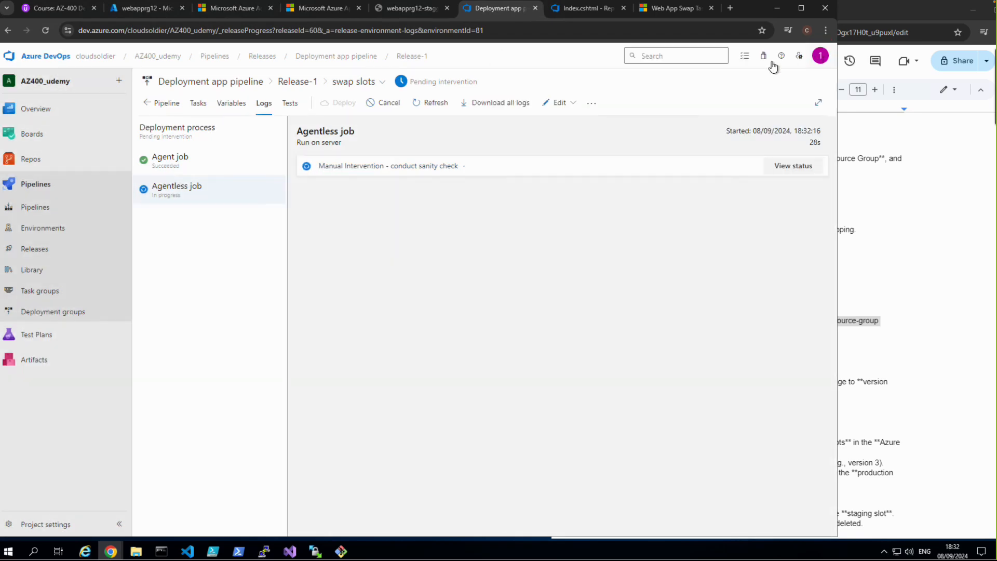
left_click(171, 103)
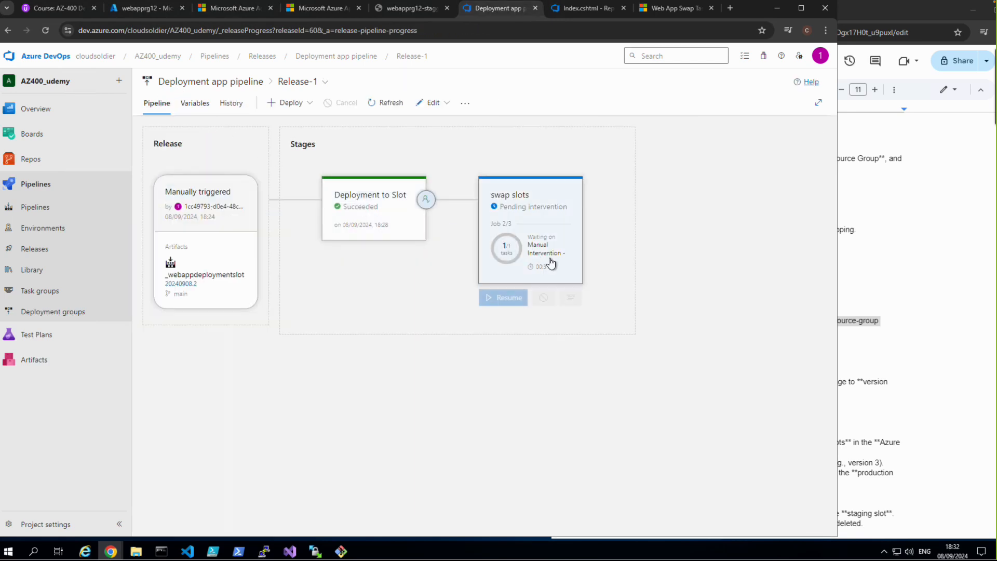
left_click(514, 294)
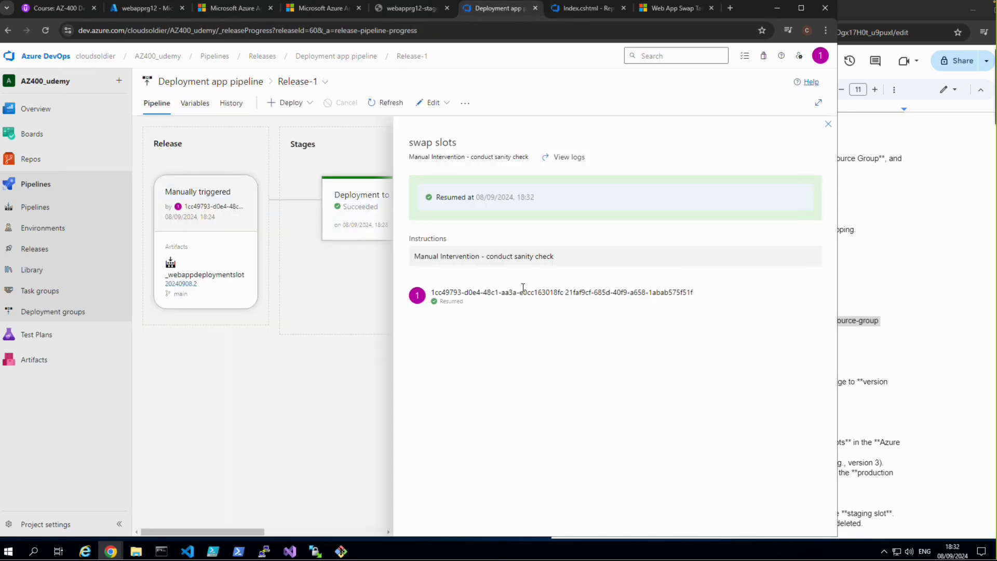
left_click(828, 123)
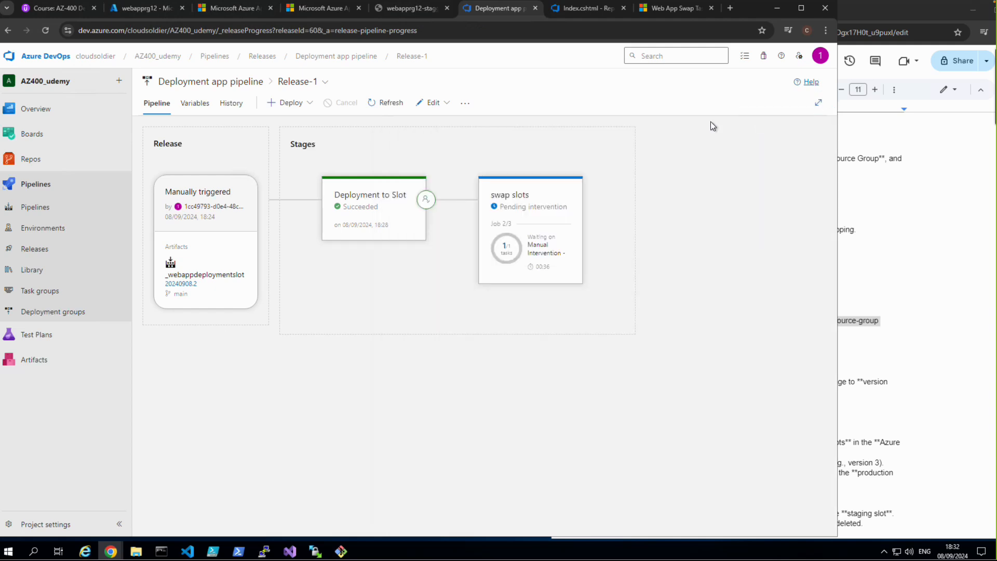
left_click(387, 103)
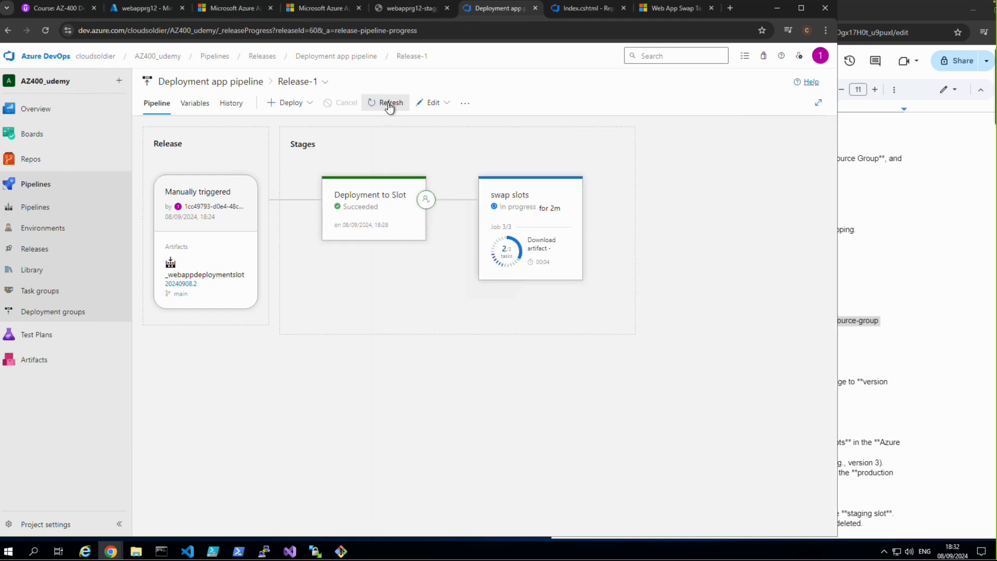
left_click(563, 293)
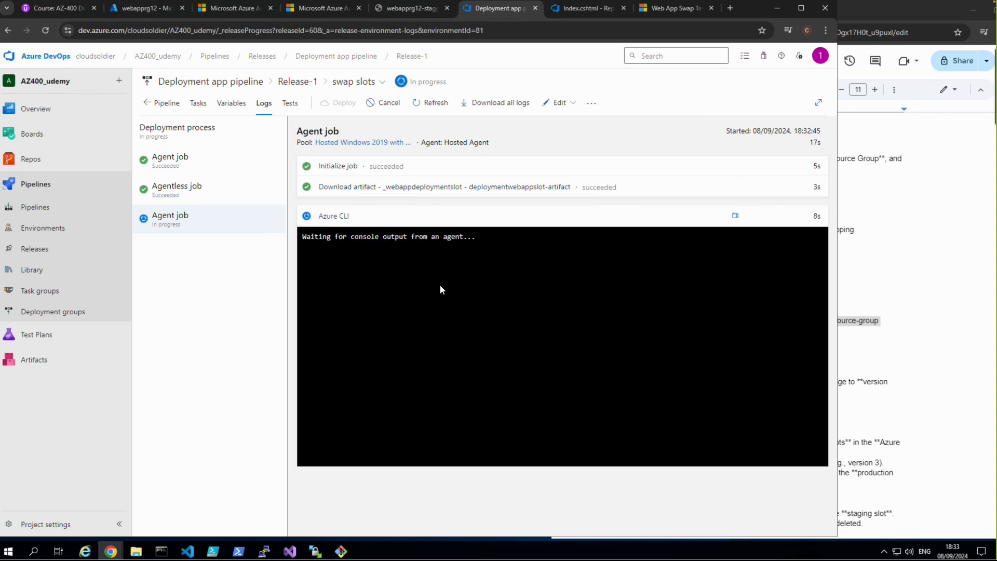
Step: Switch to the Azure portal, reload webapprg12, open its stagging deployment slot and browse the slot's site
left_click(118, 11)
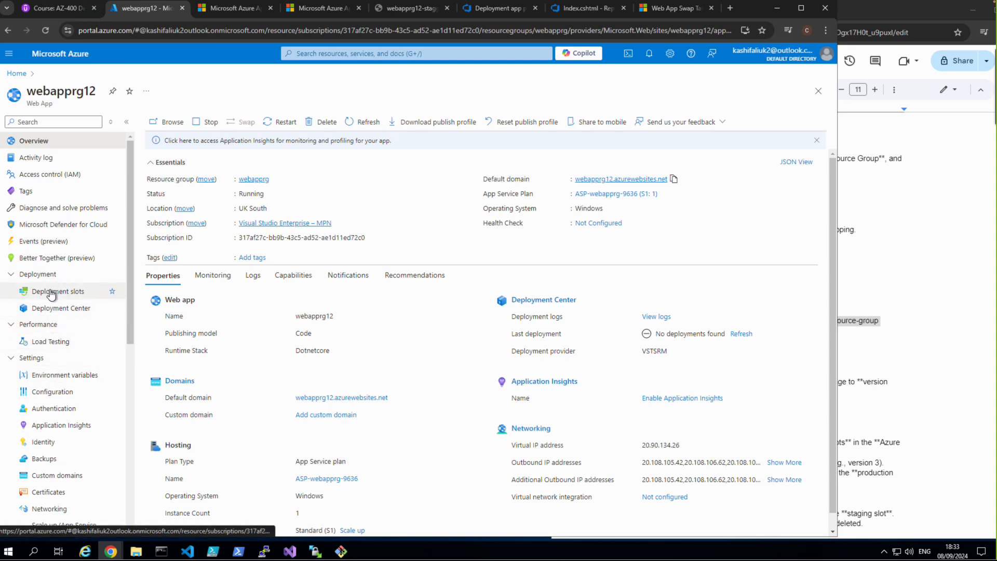
left_click(46, 30)
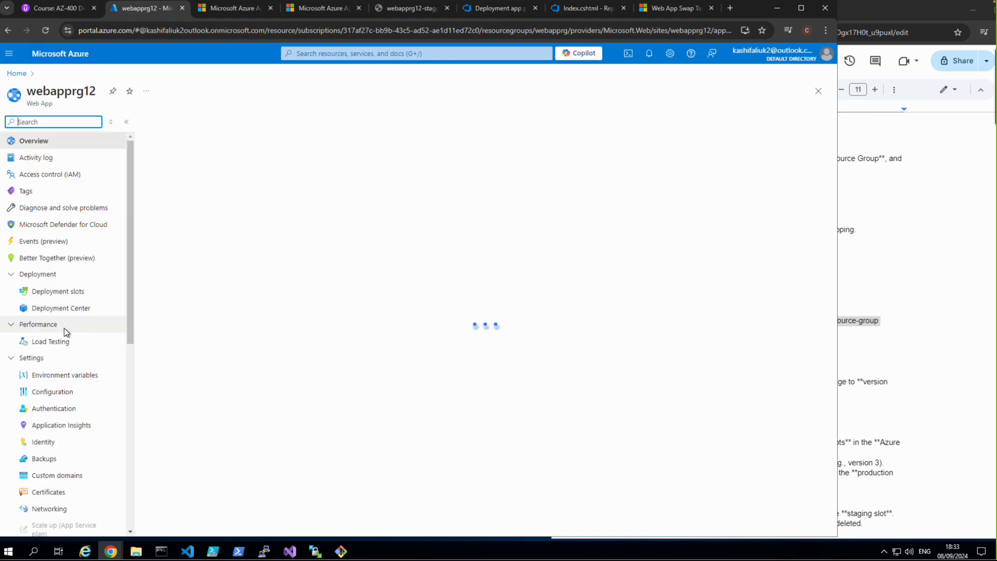
left_click(58, 294)
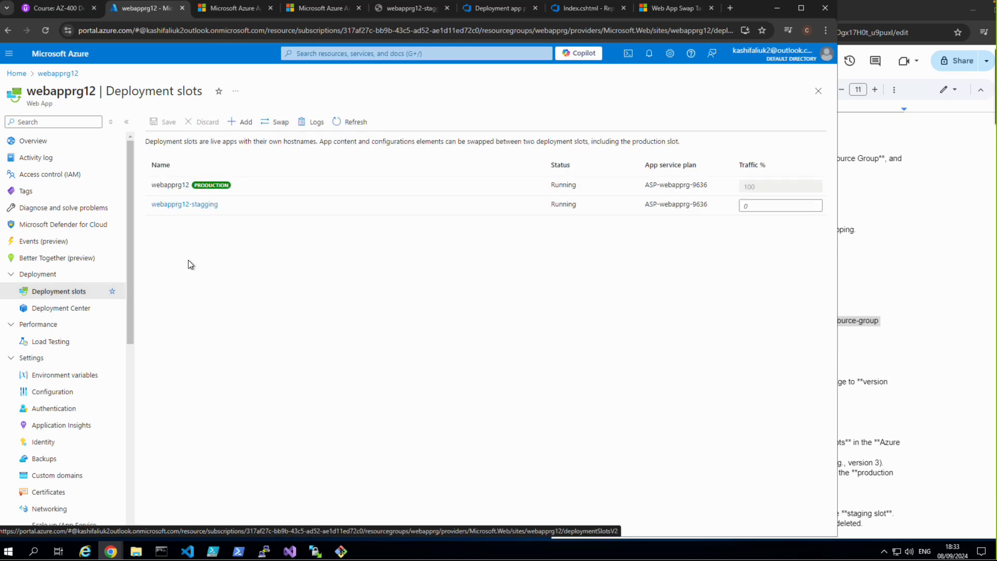
left_click(178, 207)
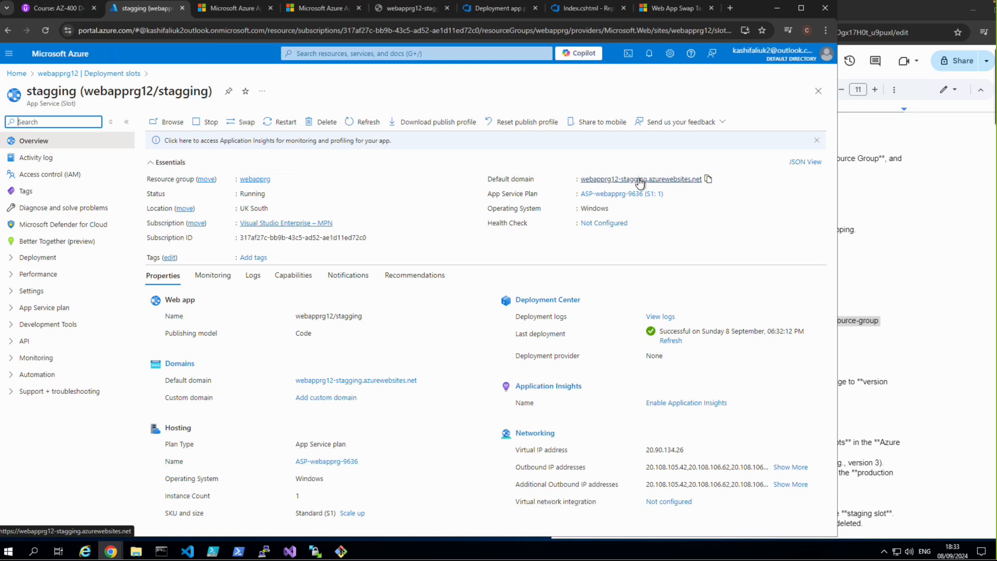
left_click(640, 180)
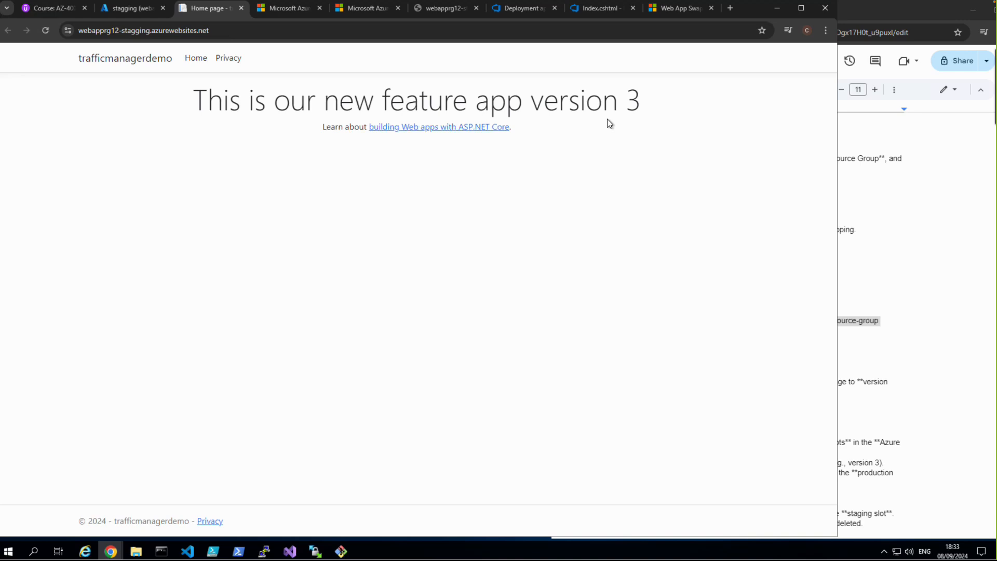
Step: Refresh the swap slots logs in Azure DevOps, and switch to the Azure portal to refresh webapprg12's deployment slots list
left_click(514, 11)
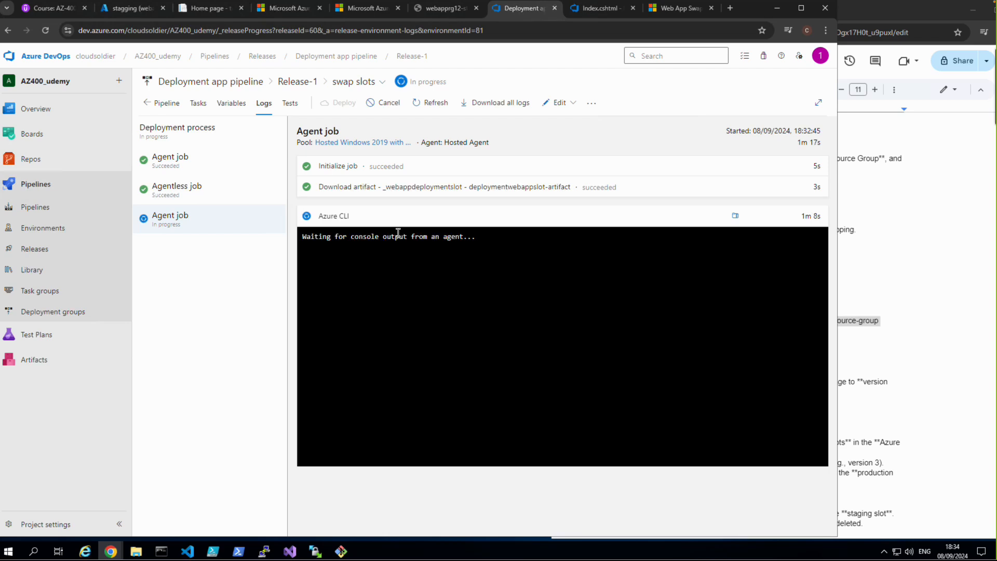
left_click(429, 103)
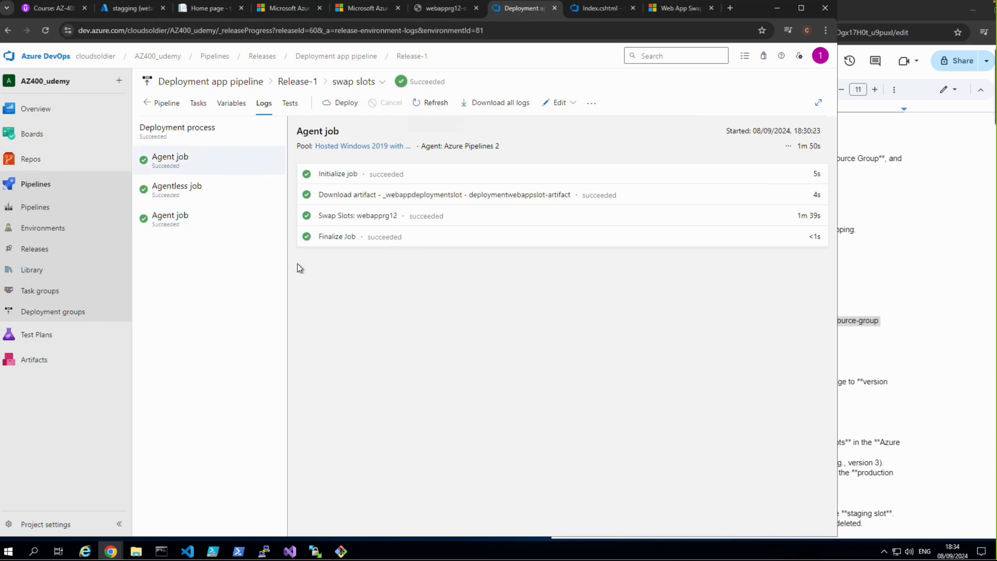
left_click(126, 9)
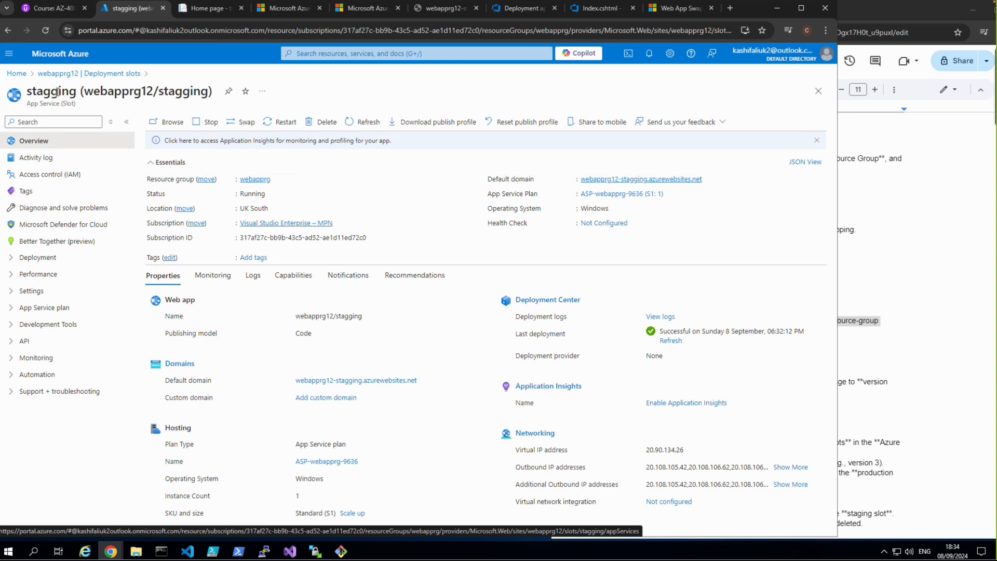
left_click(59, 75)
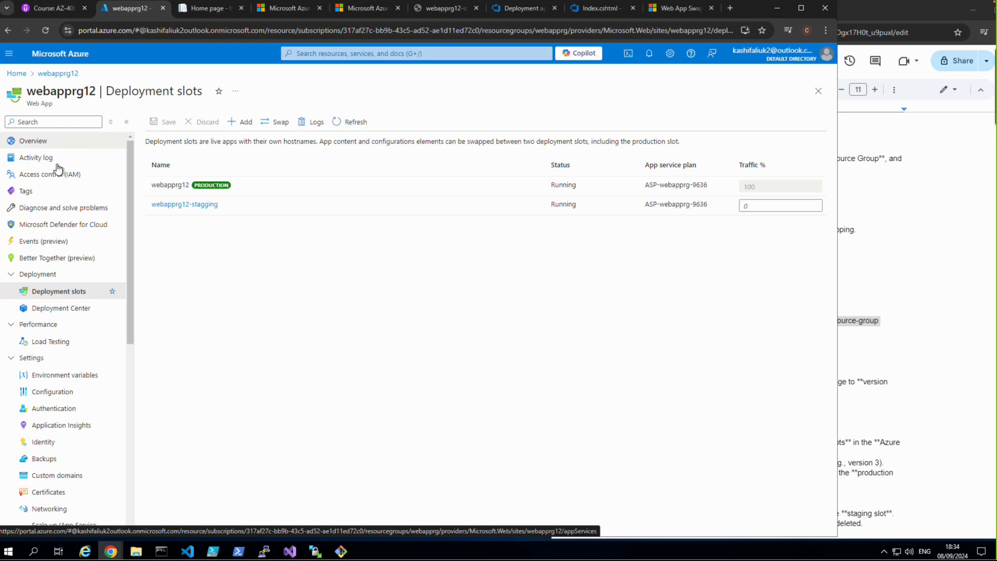
left_click(350, 125)
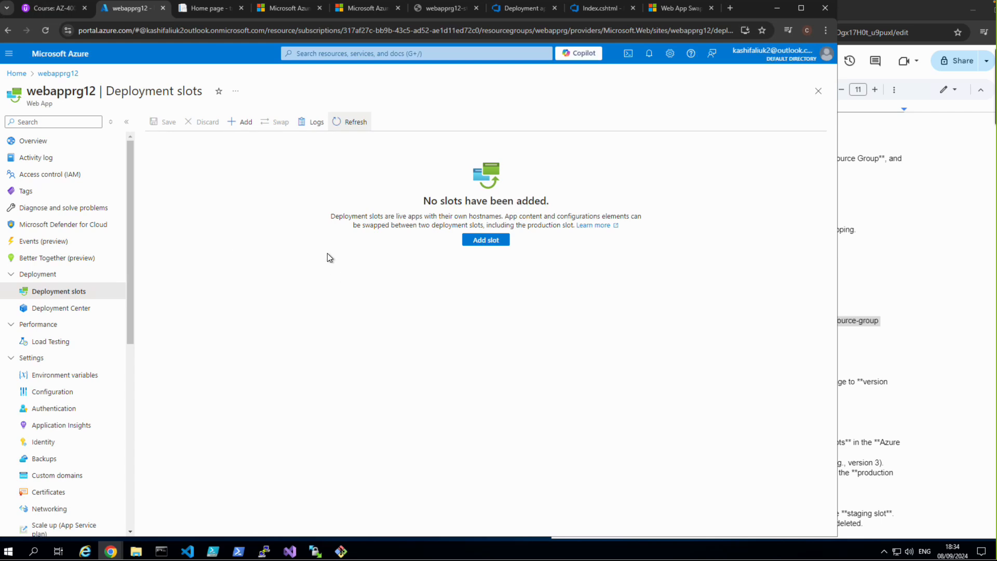
Step: Browse the production site webapprg12.azurewebsites.net from the webapprg12 overview
left_click(41, 142)
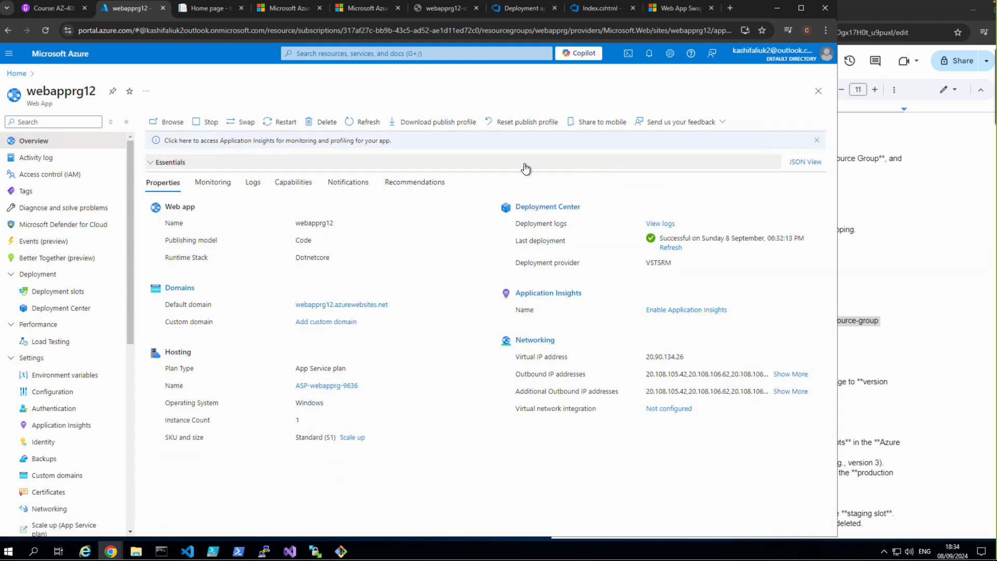
left_click(37, 158)
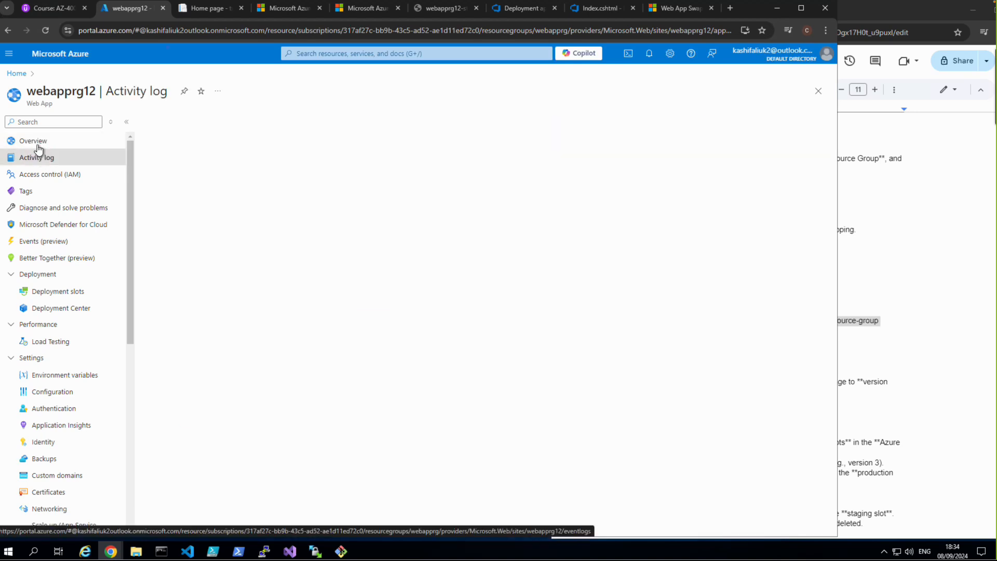
left_click(39, 143)
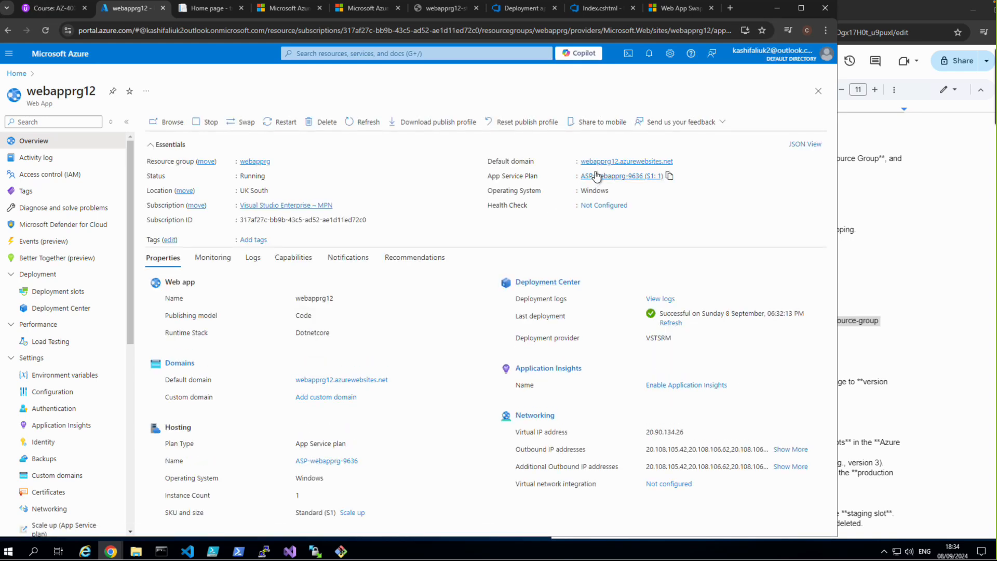
left_click(596, 162)
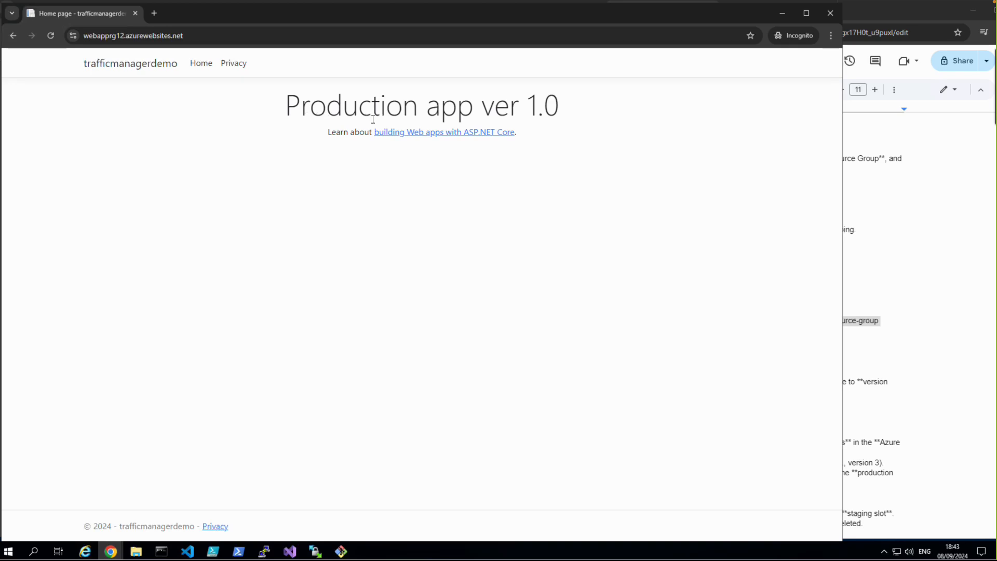
Step: Switch to Release-3 in Azure DevOps and approve its Deployment to Slot stage without a comment
left_click(786, 15)
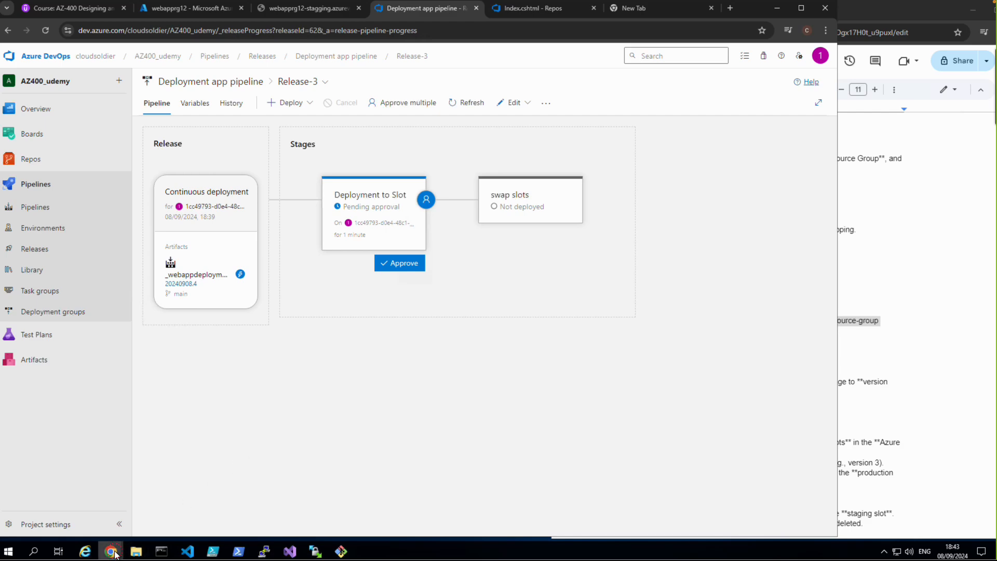
mouse_move(110, 551)
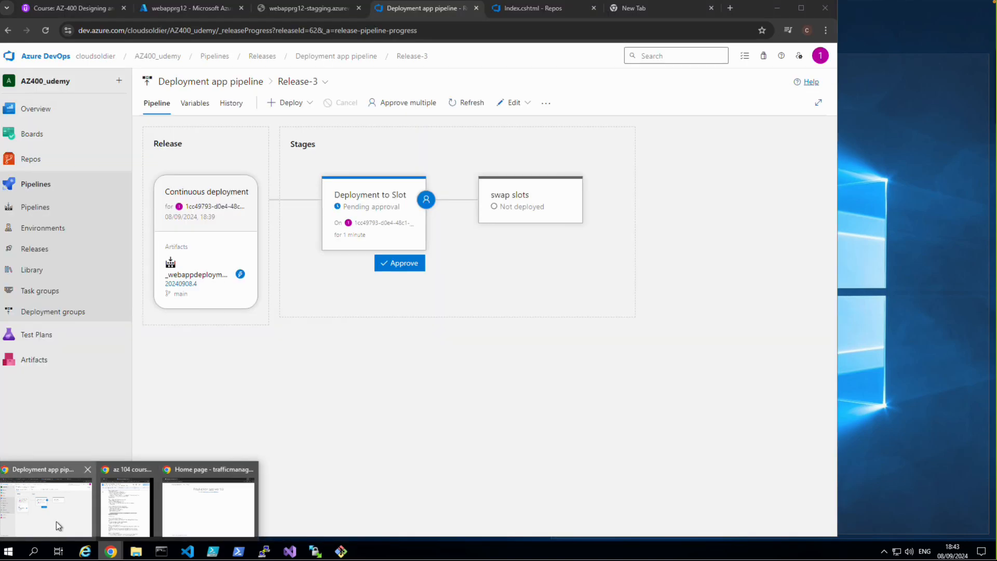
left_click(56, 521)
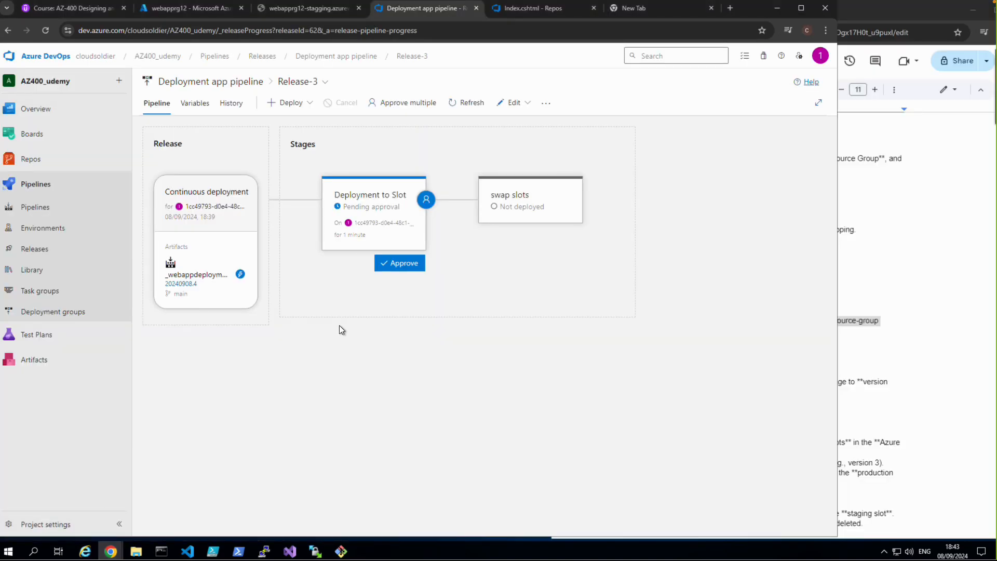
left_click(397, 262)
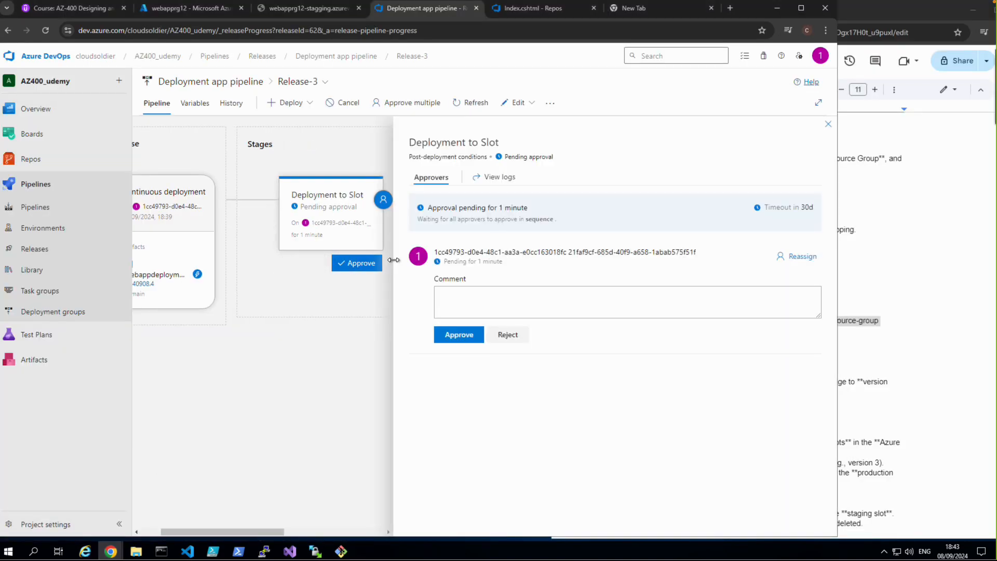
left_click(452, 337)
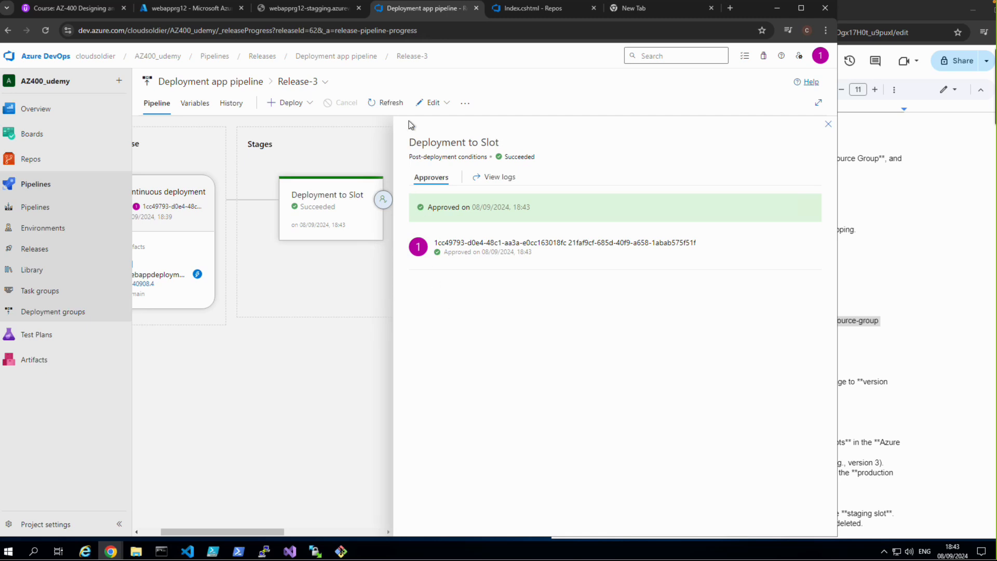
left_click(391, 99)
left_click(828, 125)
Step: Open the logs of Release-3's swap slots stage, and switch to the Azure portal to view webapprg12's deployment slots
mouse_move(539, 272)
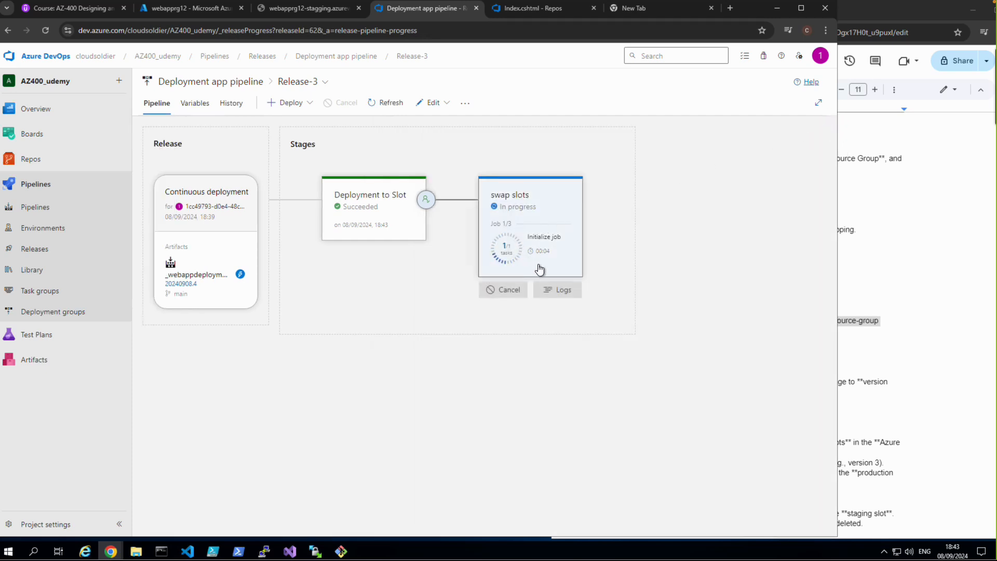
left_click(560, 292)
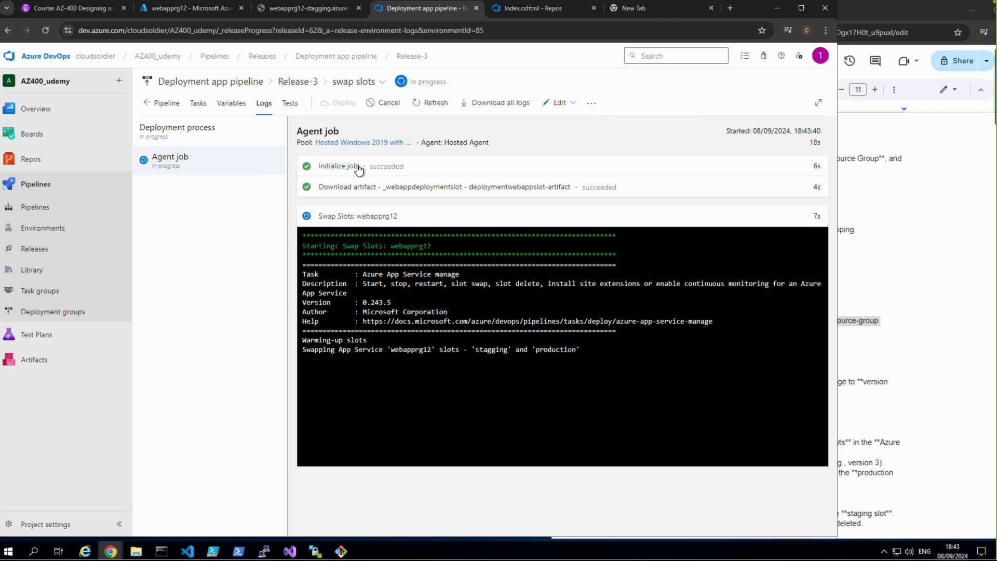
left_click(189, 9)
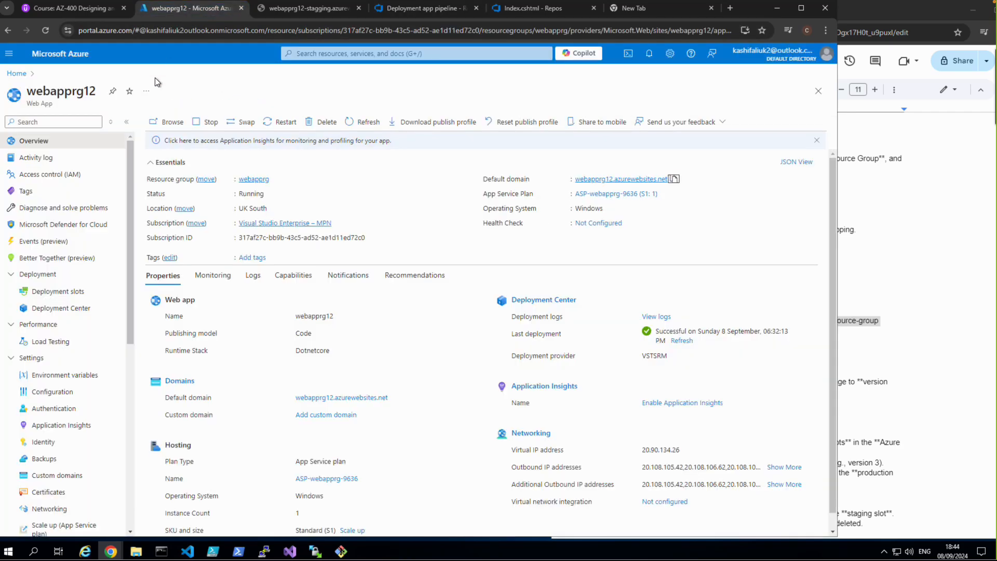
left_click(64, 306)
left_click(63, 294)
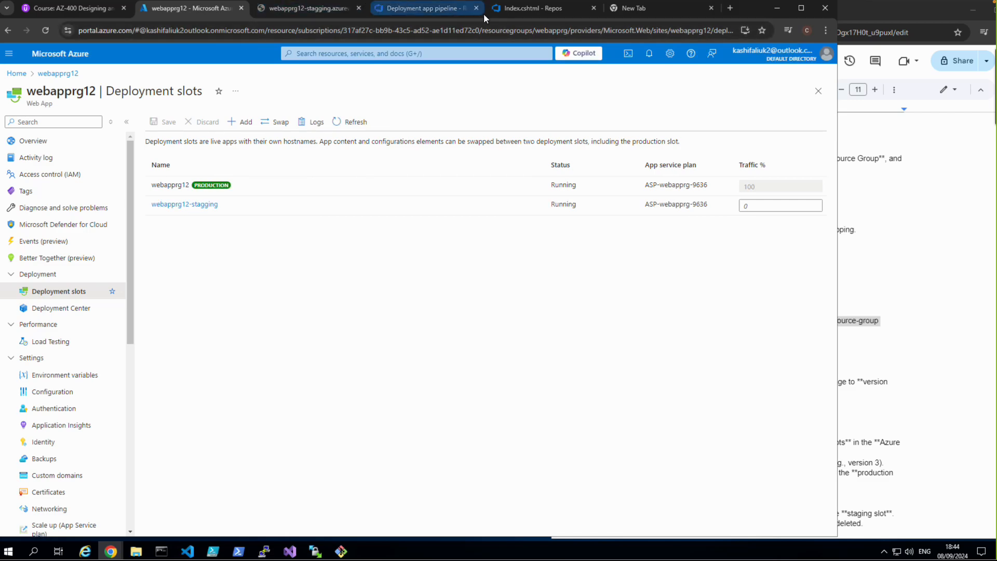
Step: Check the Release-3 swap slots logs in Azure DevOps, and browse the production site from webapprg12's overview in the Azure portal
left_click(520, 8)
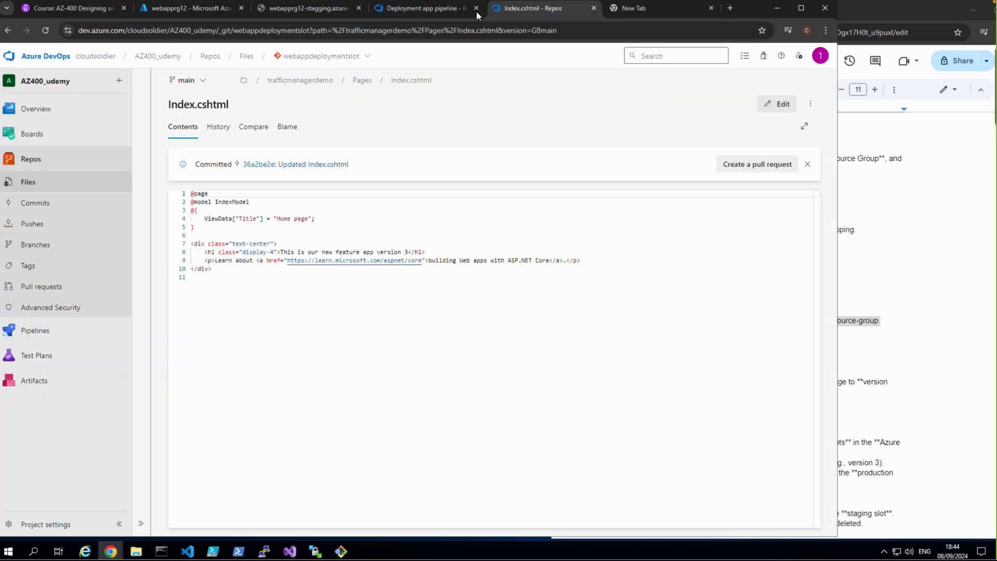
left_click(423, 9)
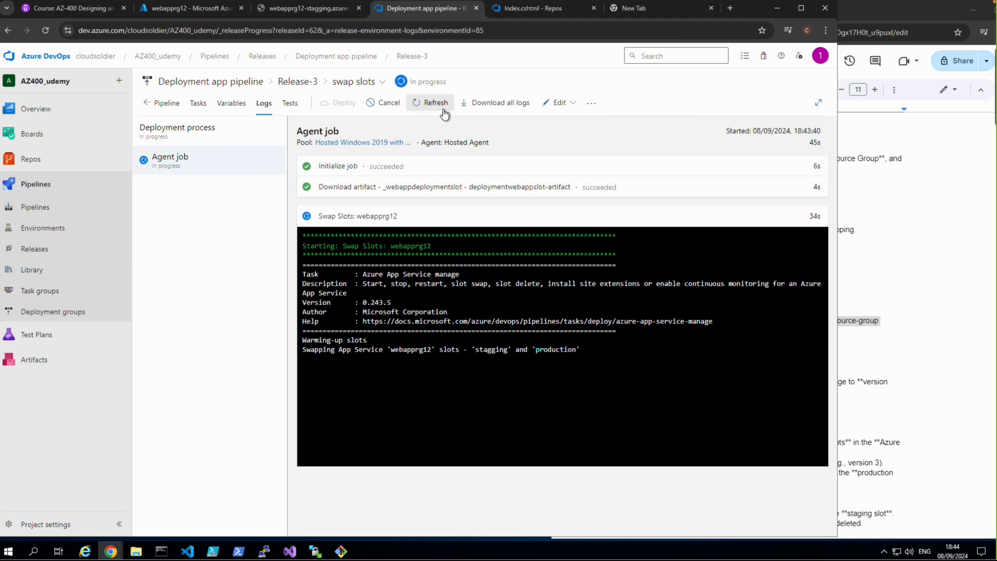
left_click(189, 15)
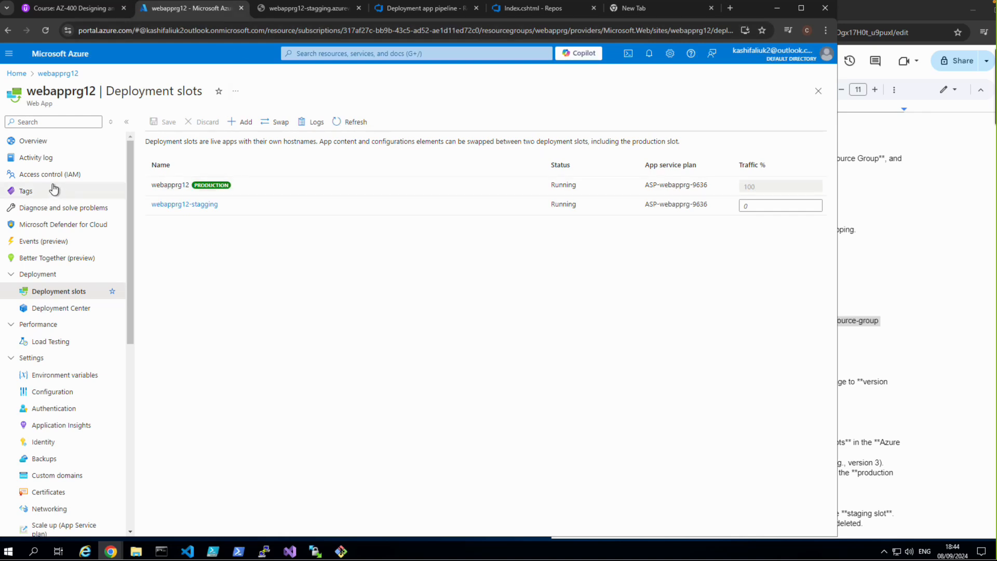
left_click(34, 141)
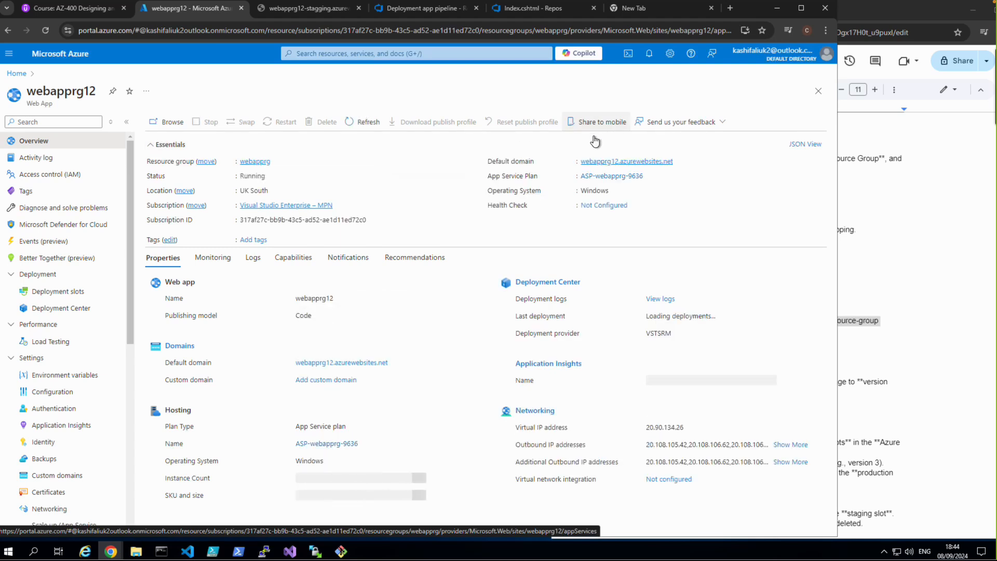
left_click(612, 162)
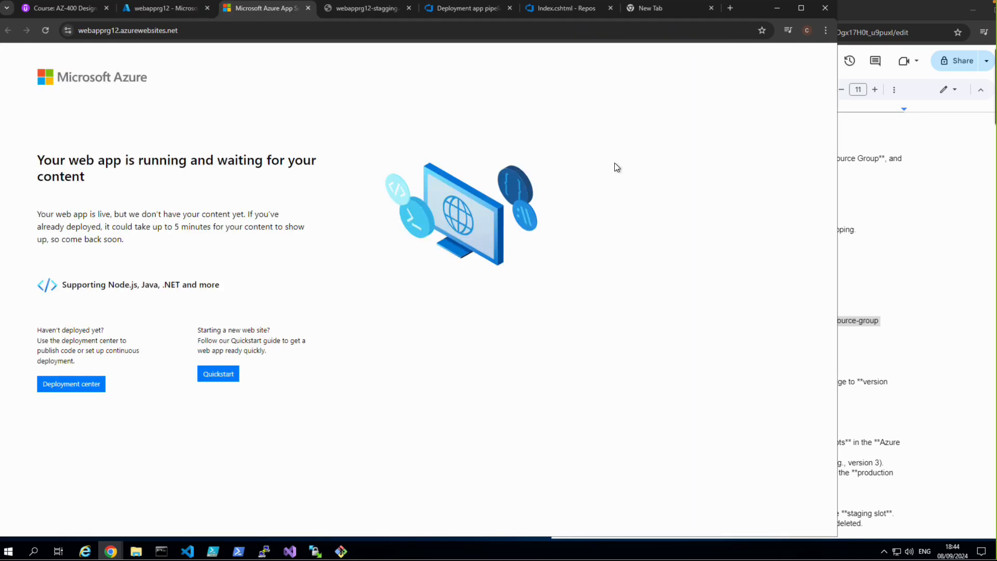
Step: Return to Release-3 in Azure DevOps and view the summary of its swap slots stage
left_click(165, 10)
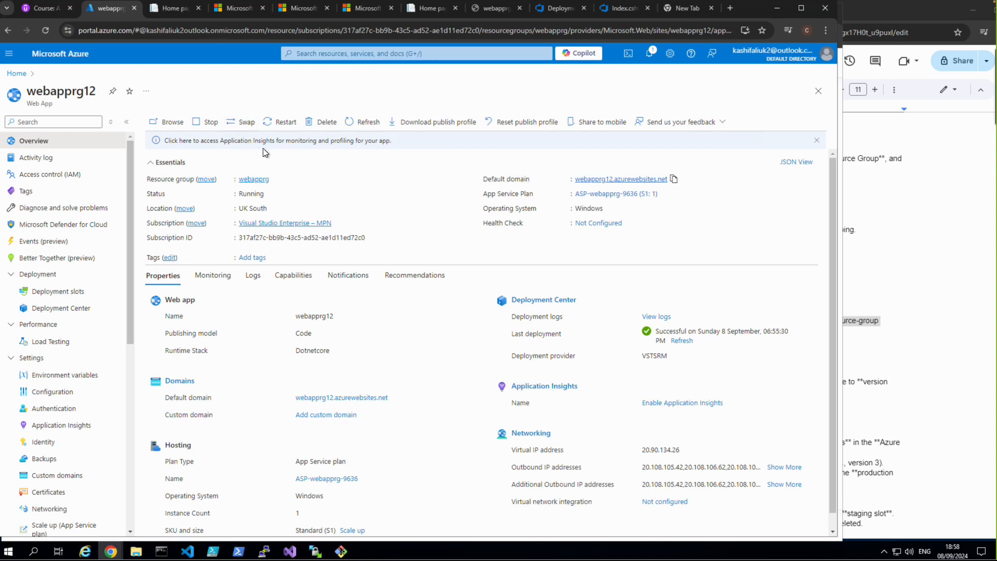
left_click(608, 7)
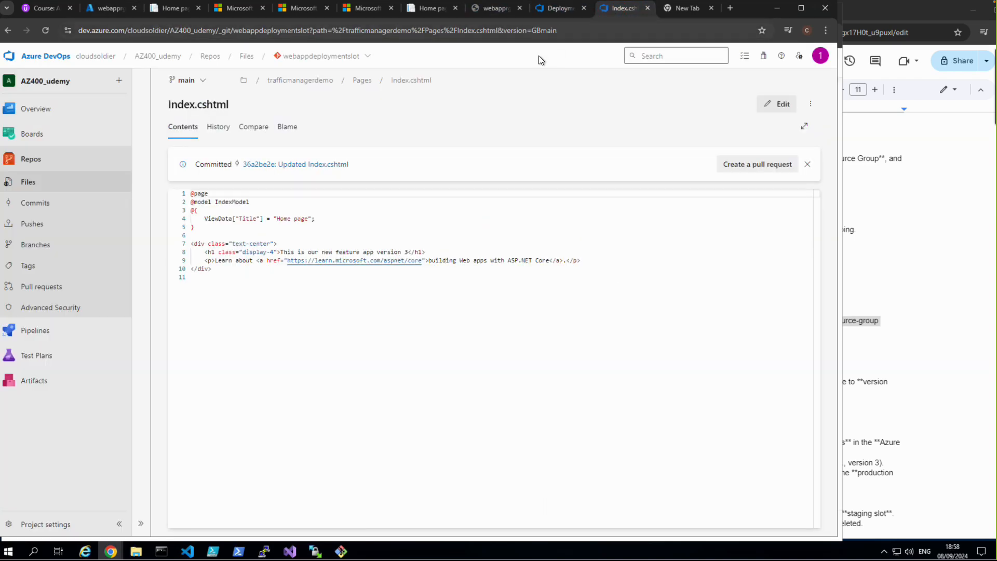
left_click(549, 10)
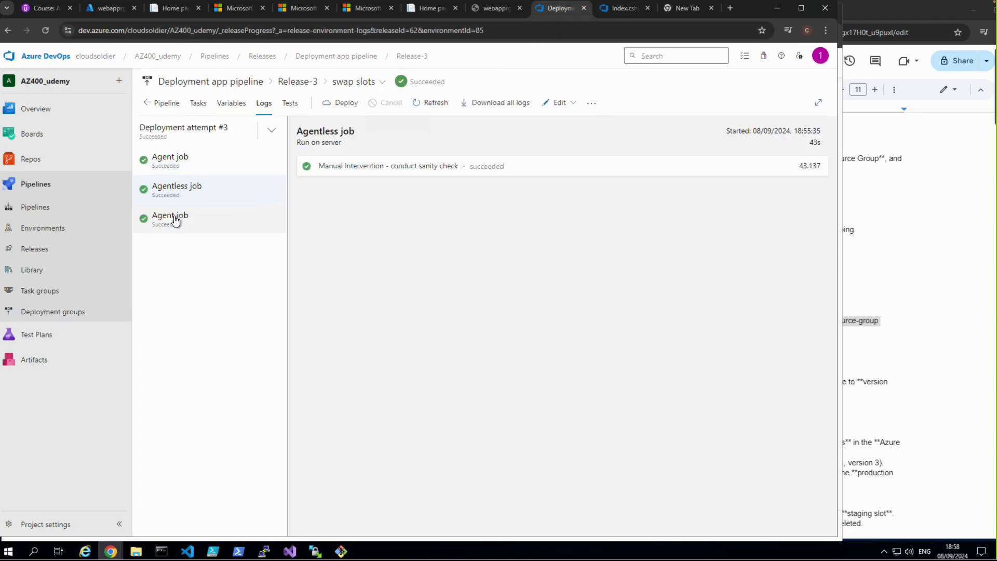
left_click(165, 102)
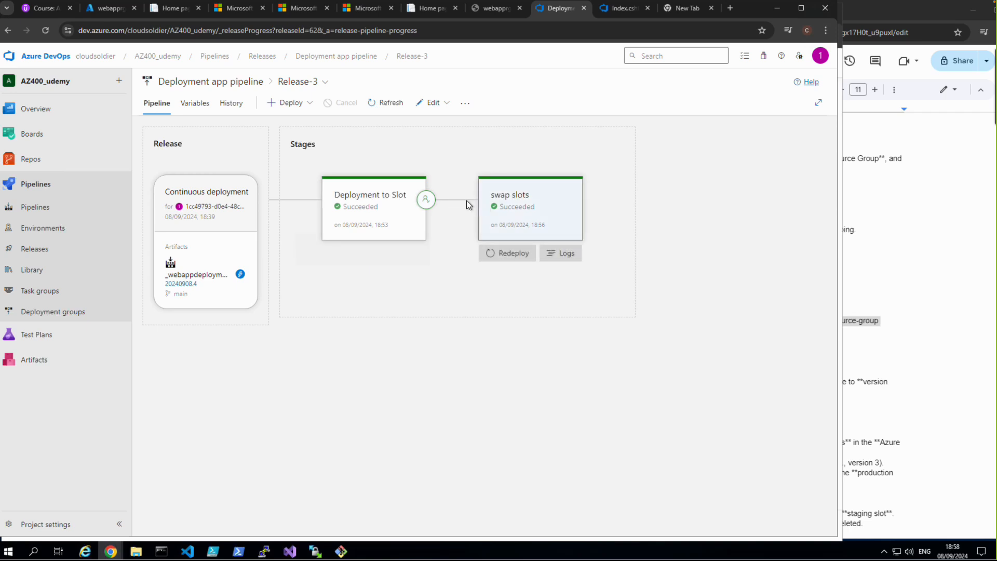
left_click(511, 202)
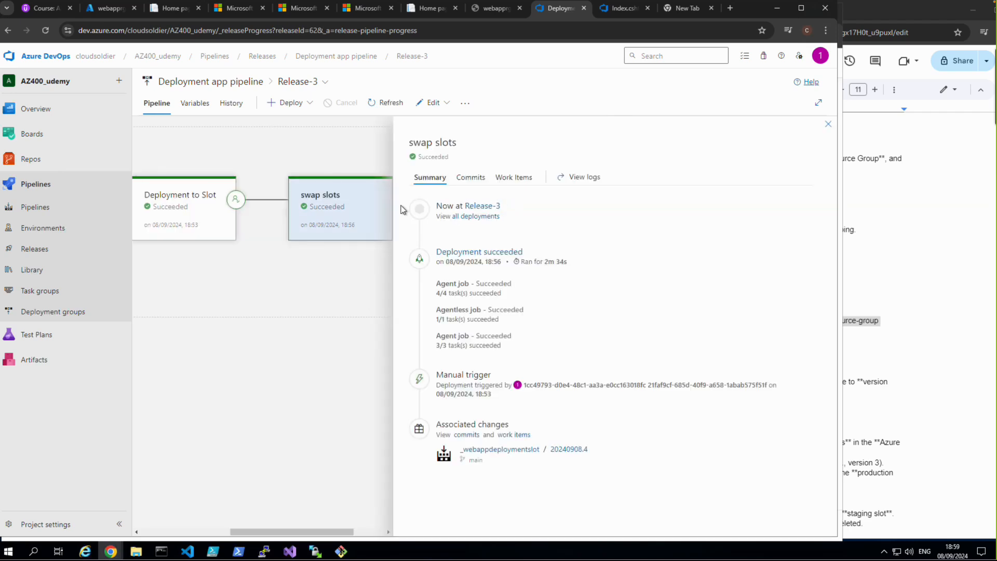
left_click(167, 103)
mouse_move(318, 203)
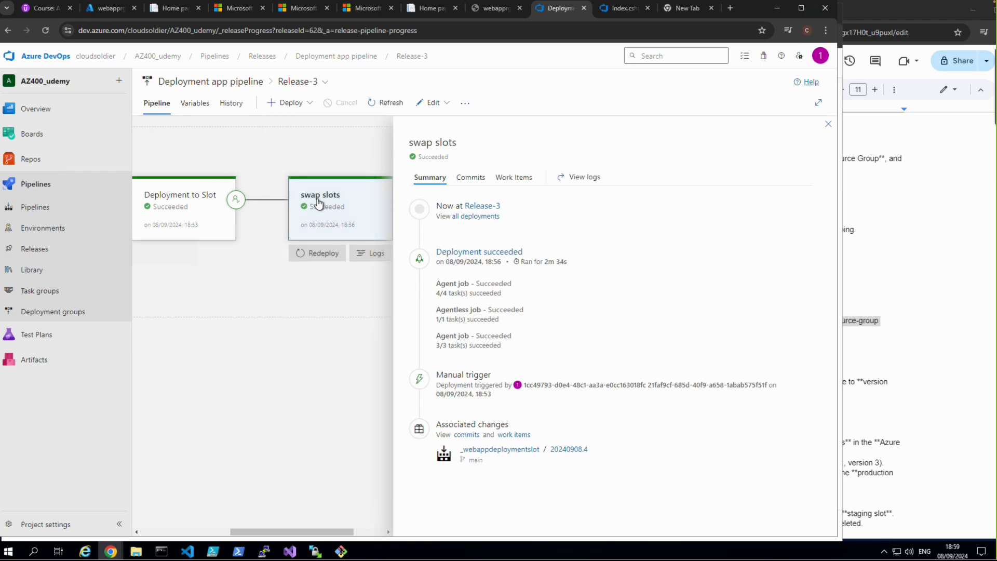
Step: Open the Deployment app pipeline for editing, inspect the Azure CLI task of the swap slots stage, and return to the releases list
left_click(440, 106)
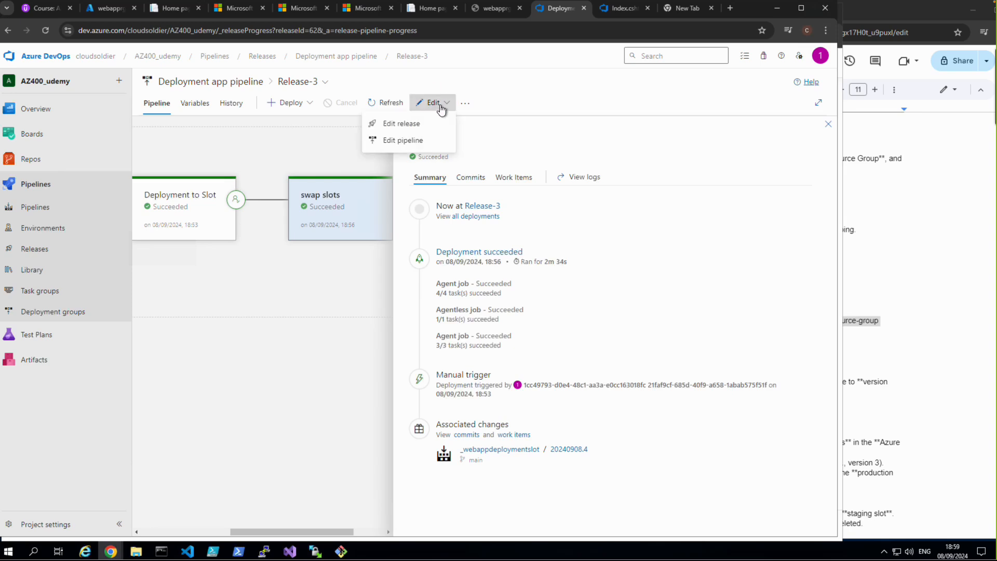
left_click(401, 139)
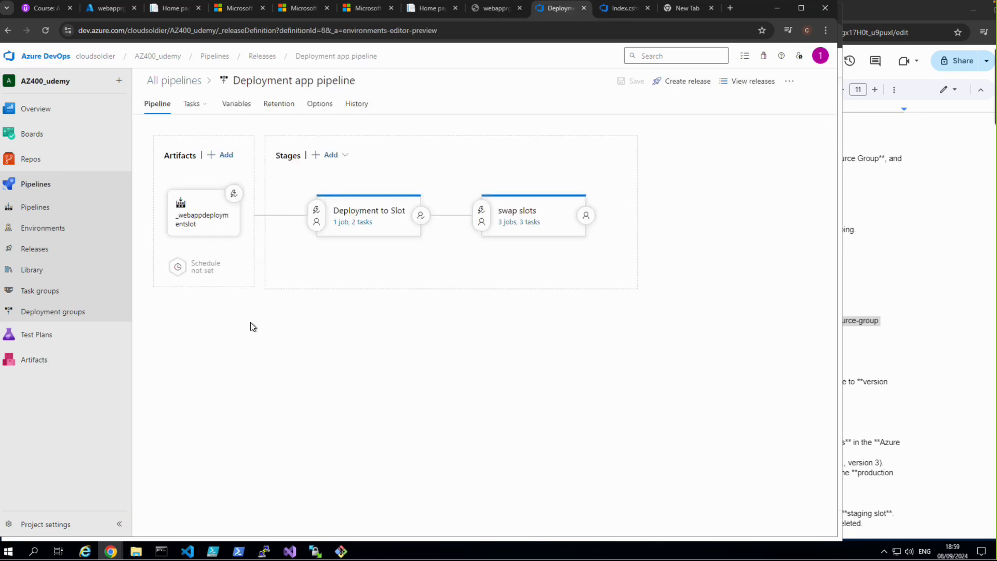
left_click(520, 222)
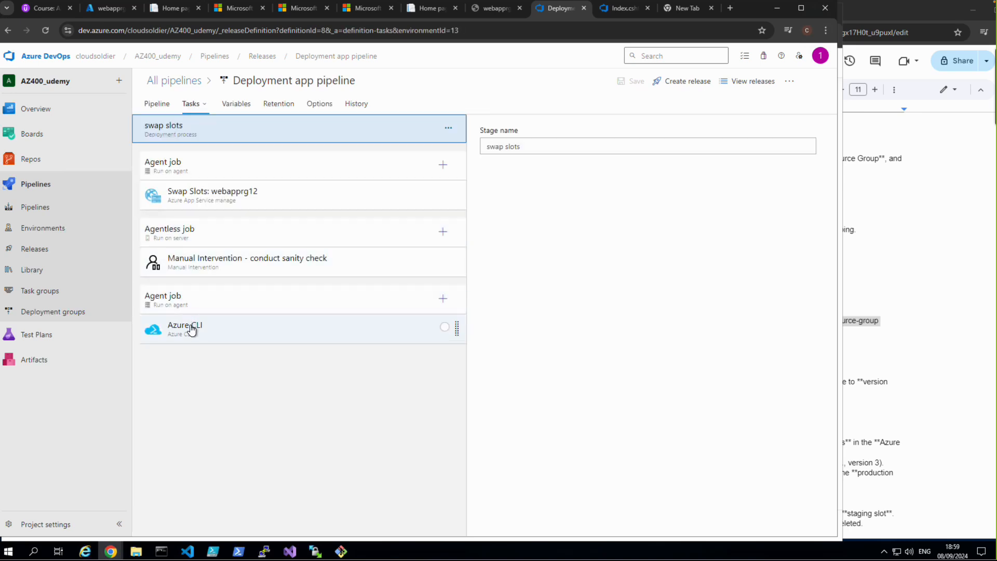
right_click(192, 329)
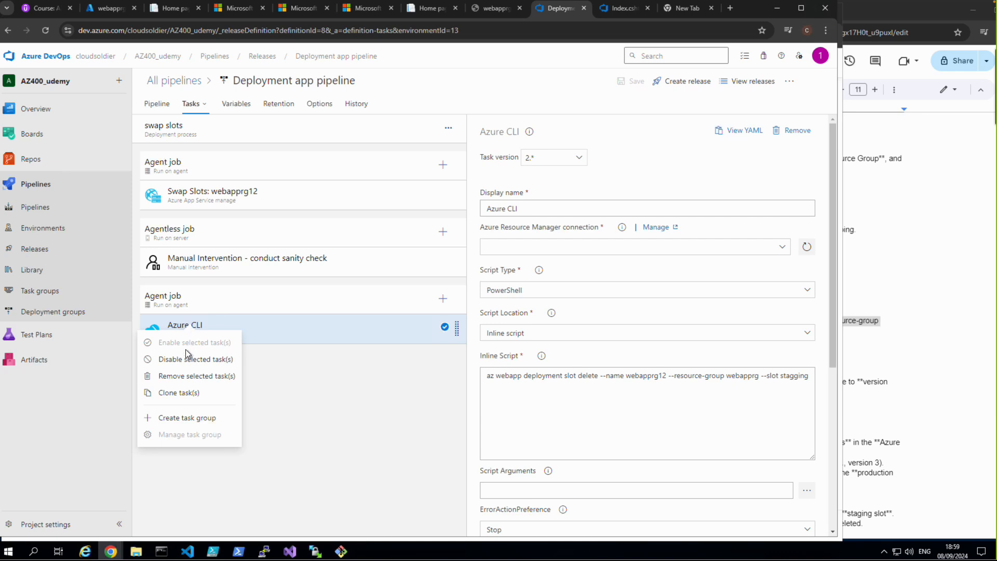
left_click(102, 396)
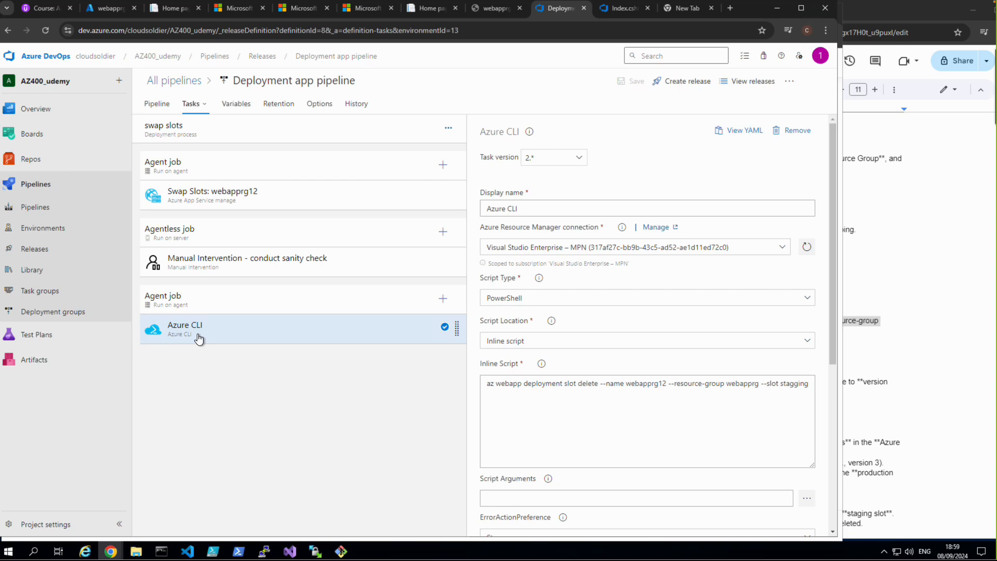
left_click(33, 251)
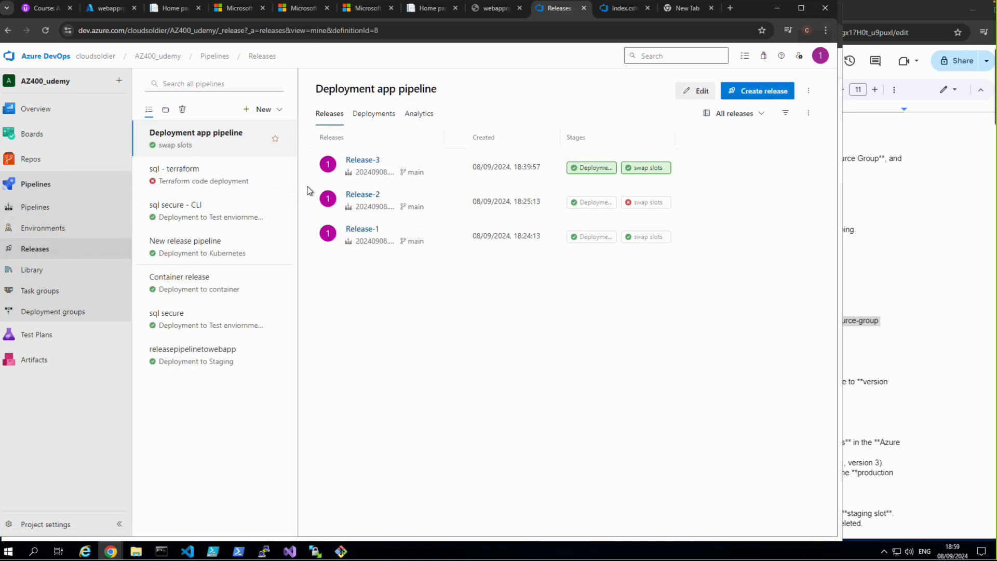
Step: From Release-3, open the Deployment app pipeline for editing and disable the Azure CLI task in the swap slots stage
left_click(357, 160)
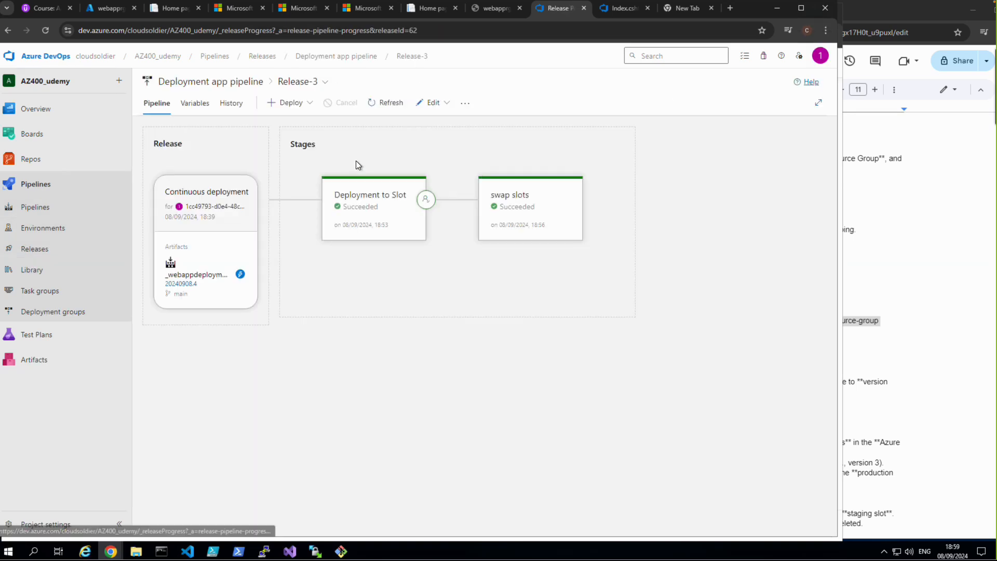
left_click(434, 104)
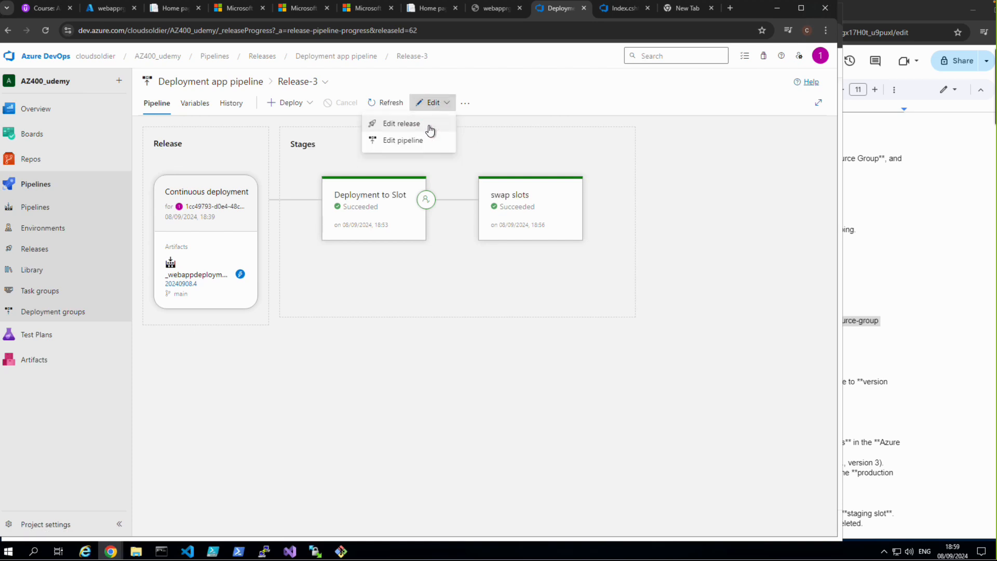
left_click(410, 141)
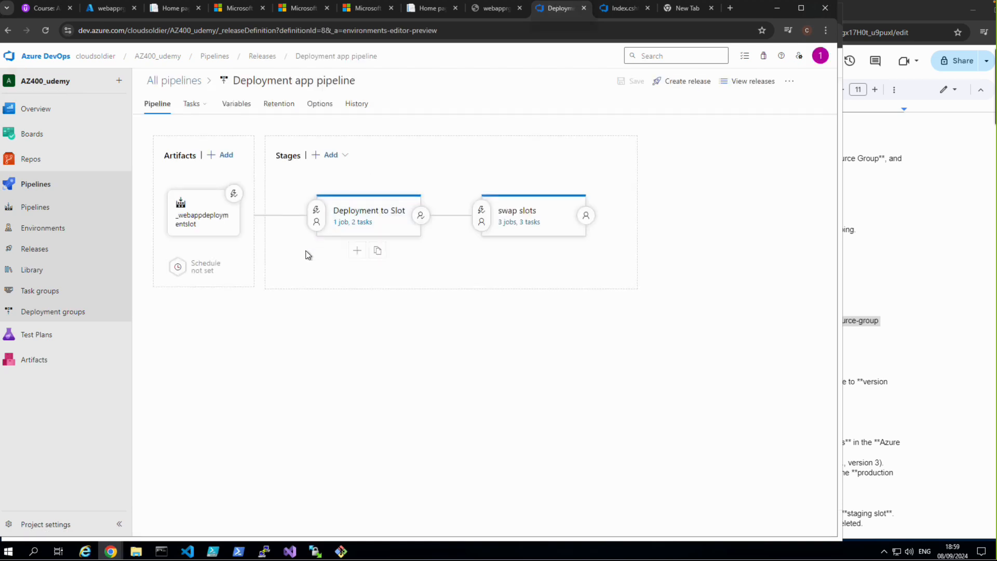
left_click(502, 229)
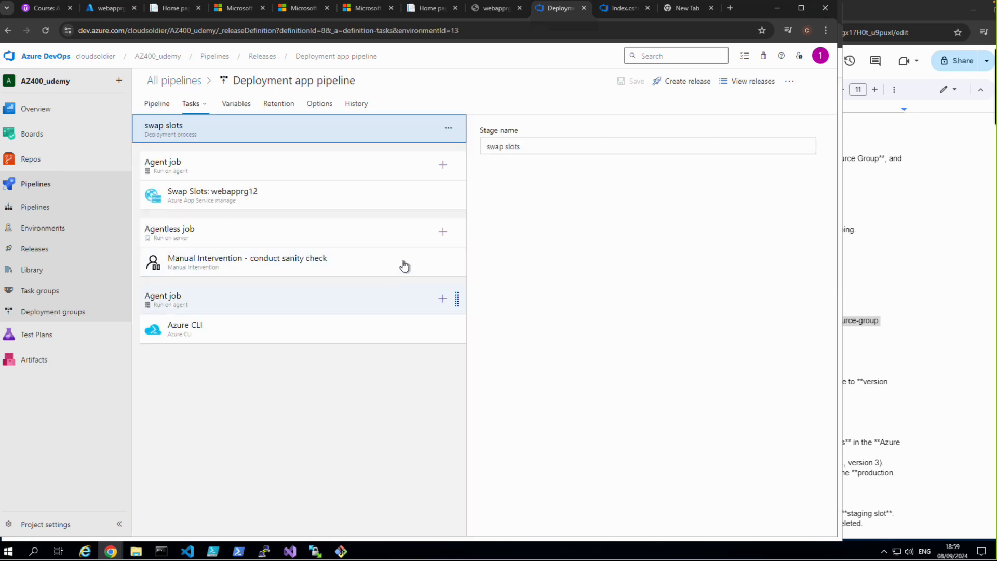
right_click(197, 326)
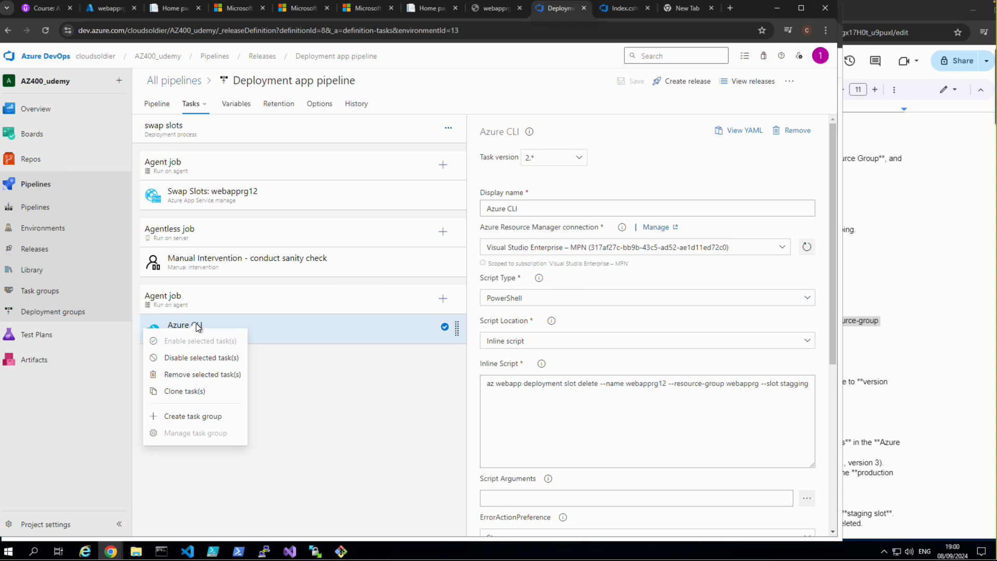
Step: Switch to the Azure portal and view the deployment slots of webapprg12
left_click(97, 16)
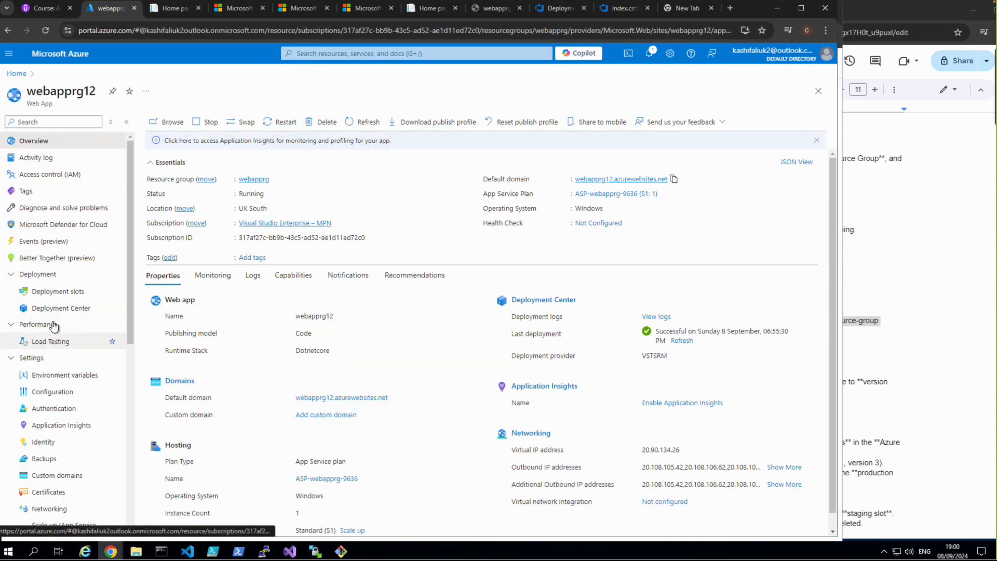
left_click(56, 297)
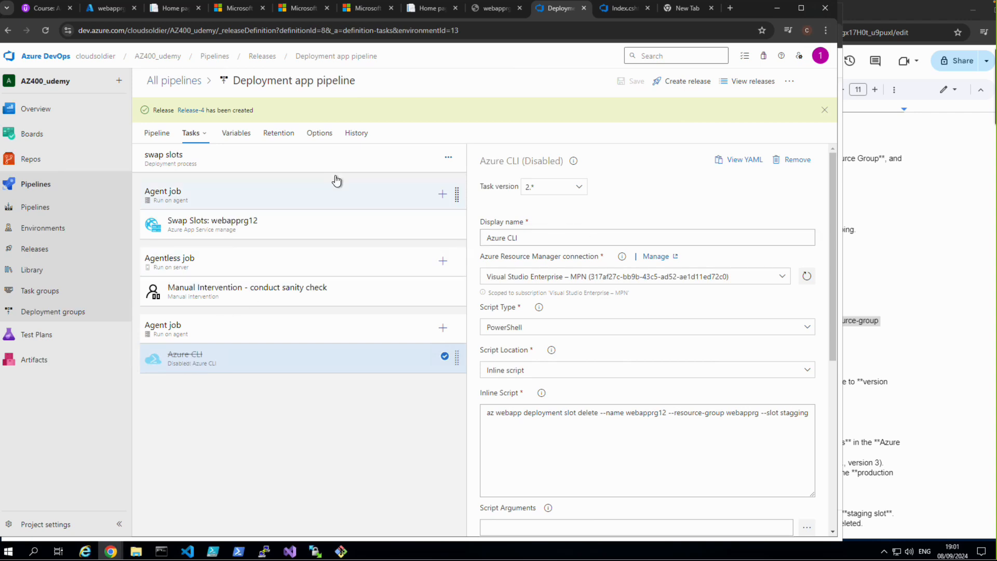
left_click(105, 12)
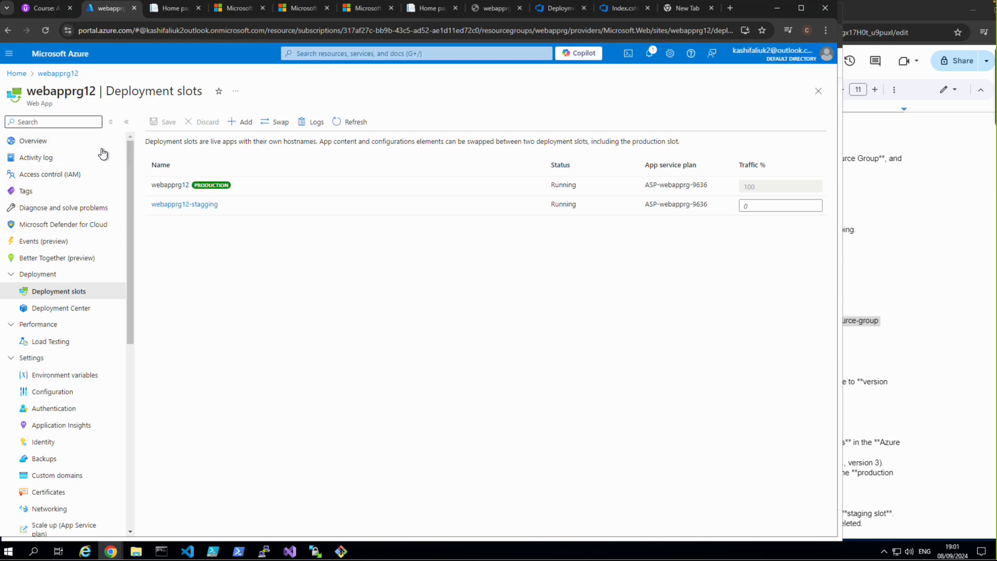
Step: Browse the production site from webapprg12's overview, and switch to the online whiteboard with the Azure pipeline notes
left_click(32, 141)
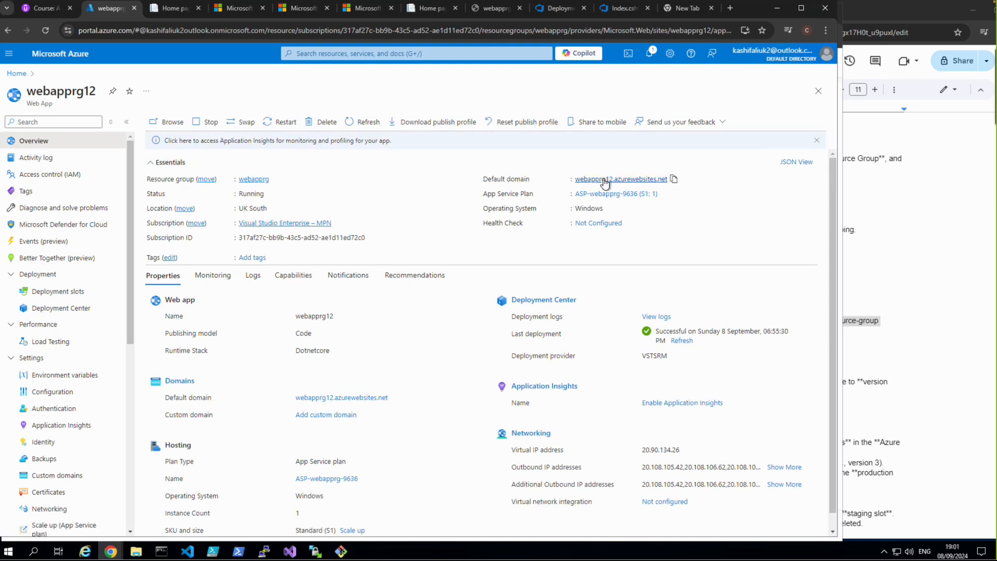
left_click(604, 179)
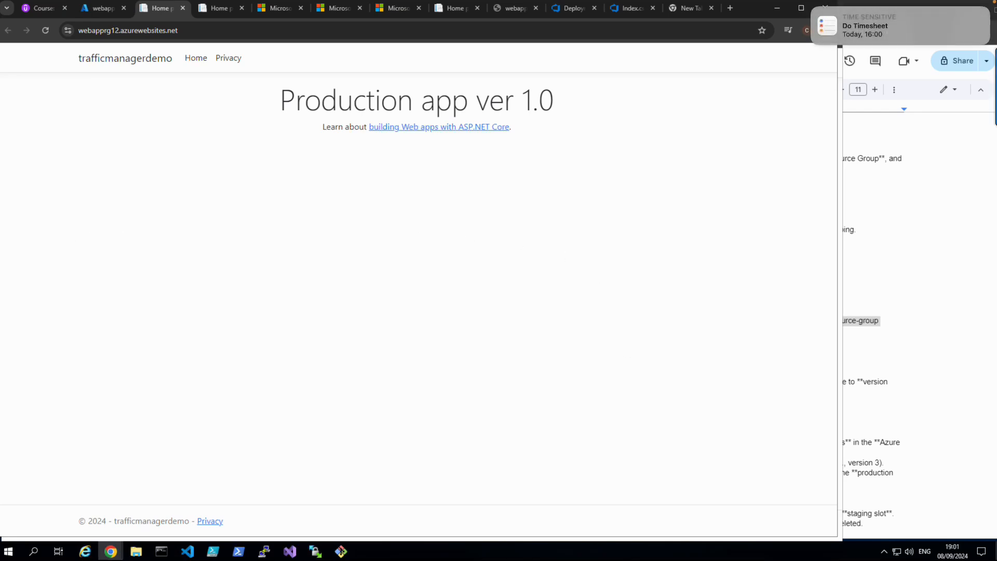
key("ctrl+Left")
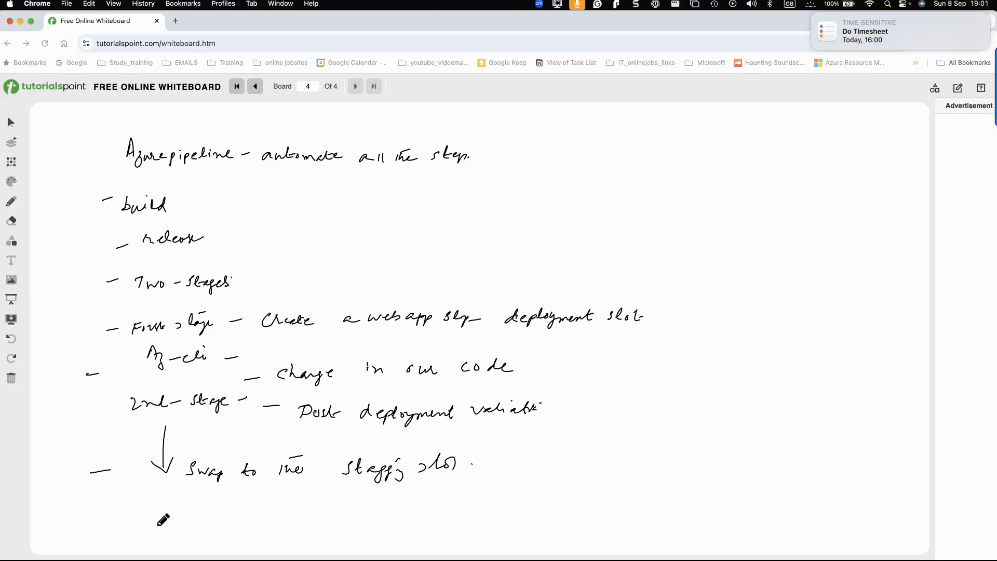